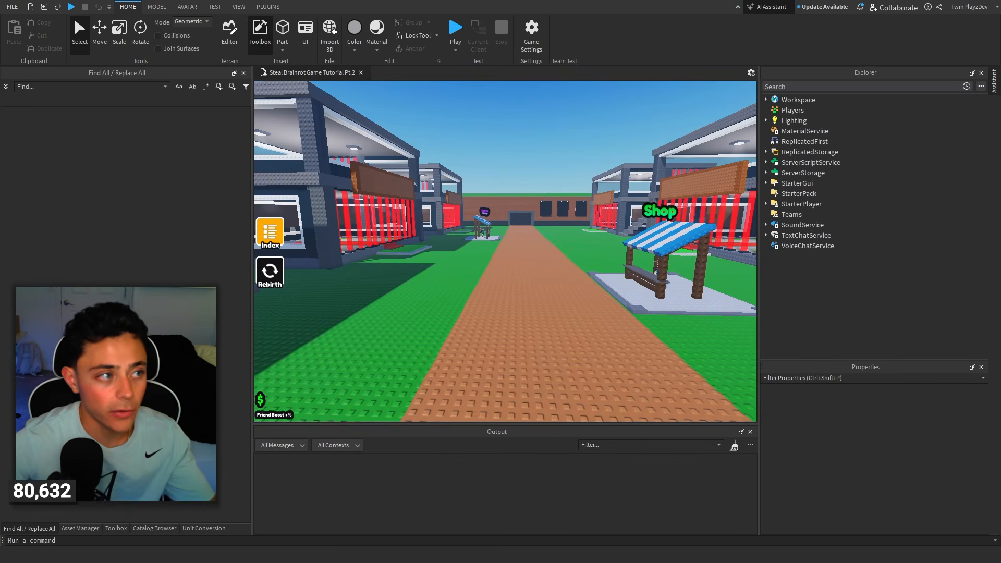
Switch to the browser's Steal a Brainrot game page, reduce it to a smaller window, and browse the game's thumbnails.
left_click_drag(0, 32, 645, 60)
double_click(644, 69)
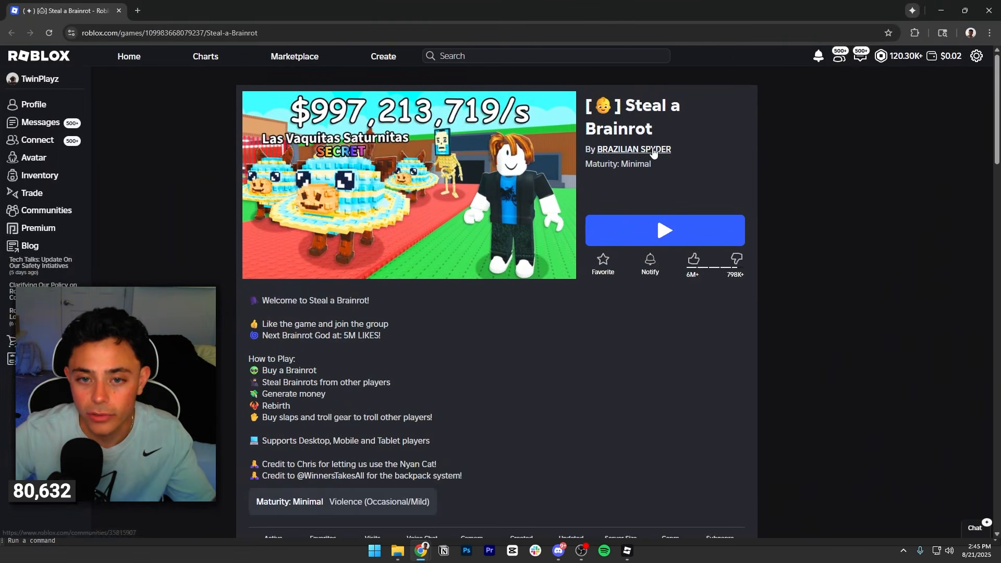
key("super+Down")
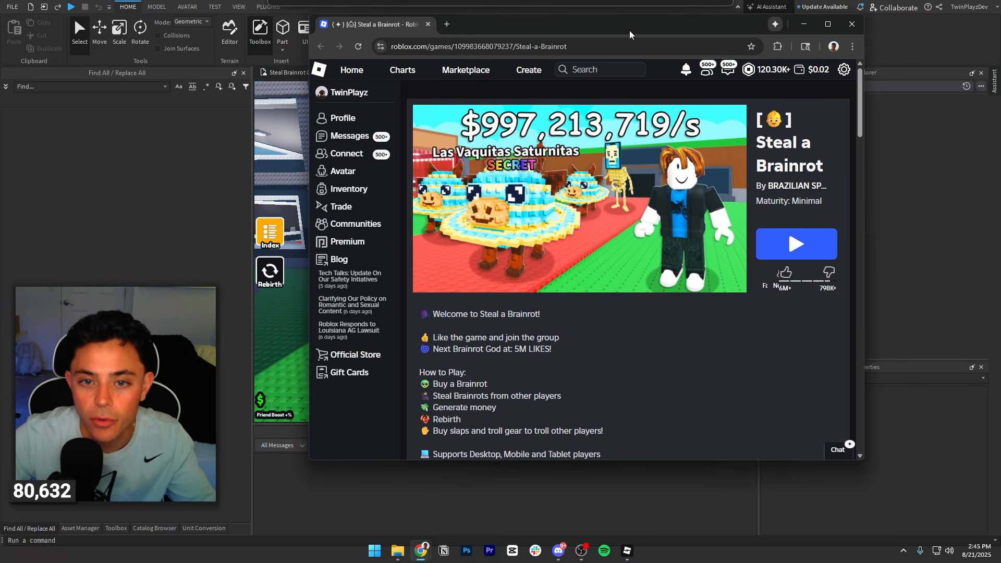
left_click(750, 258)
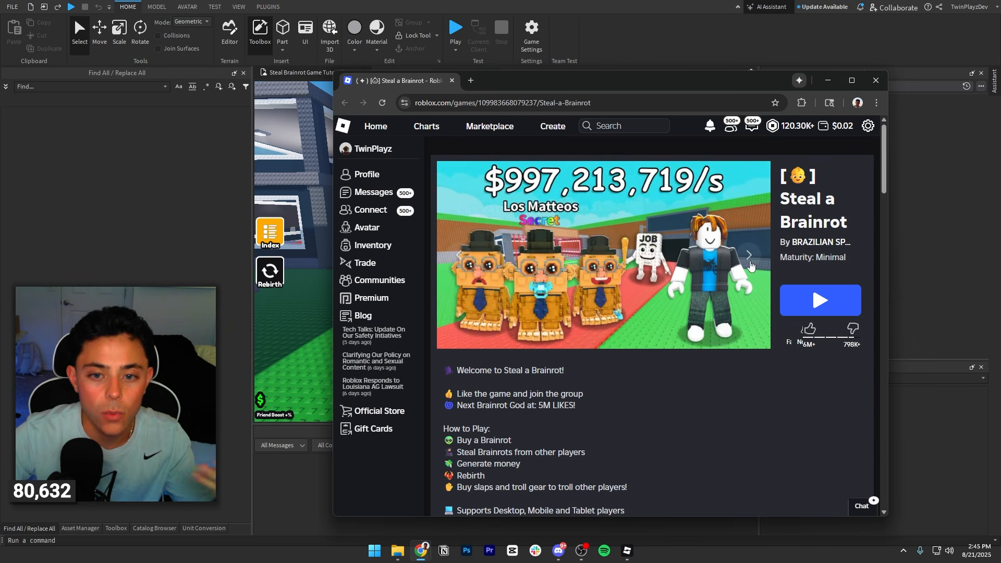
left_click(751, 266)
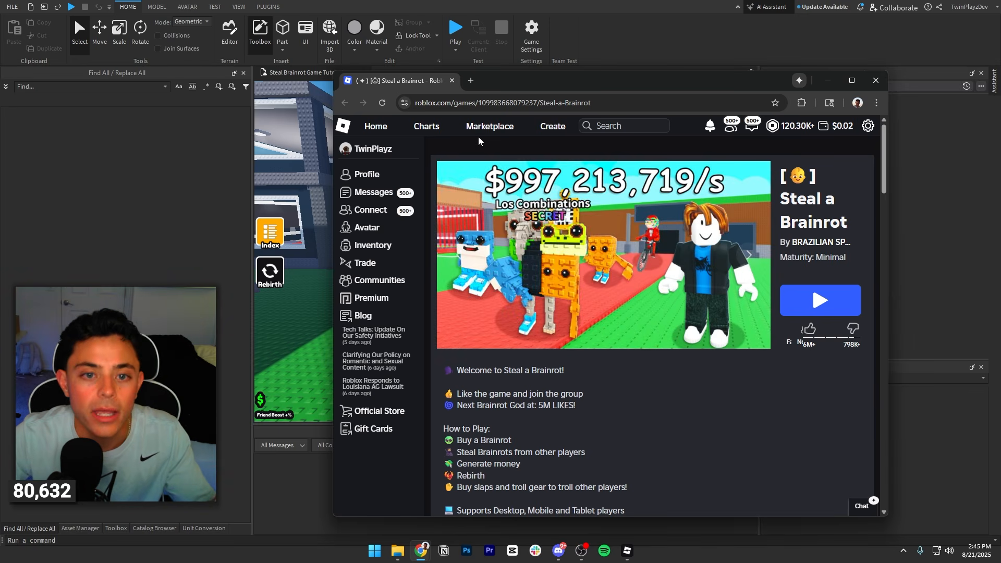
Open the Roblox Charts in a new tab, search there for "steal a", and maximize the browser window.
right_click(434, 126)
left_click(458, 139)
left_click(494, 85)
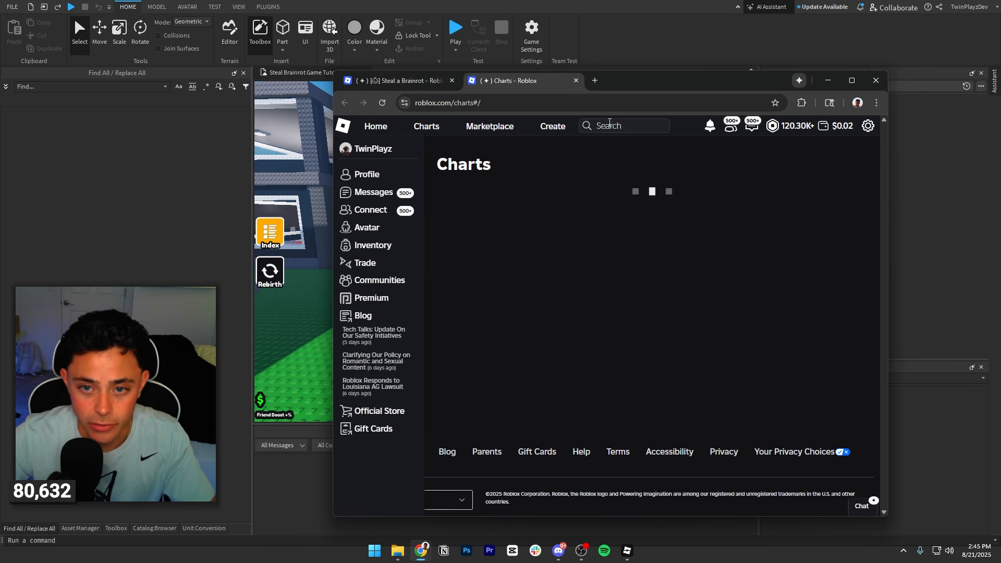
left_click(609, 125)
type("steal a")
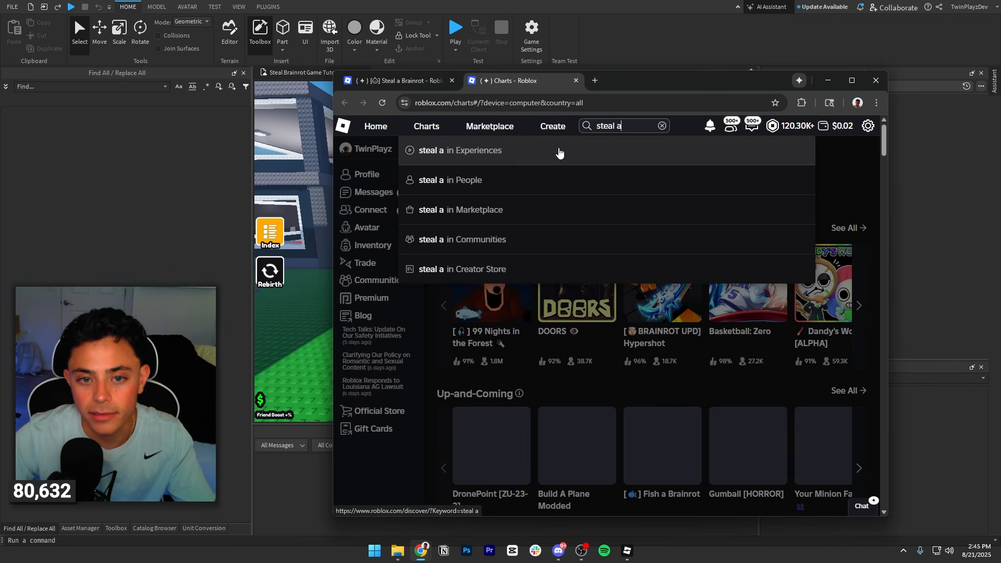
left_click(559, 152)
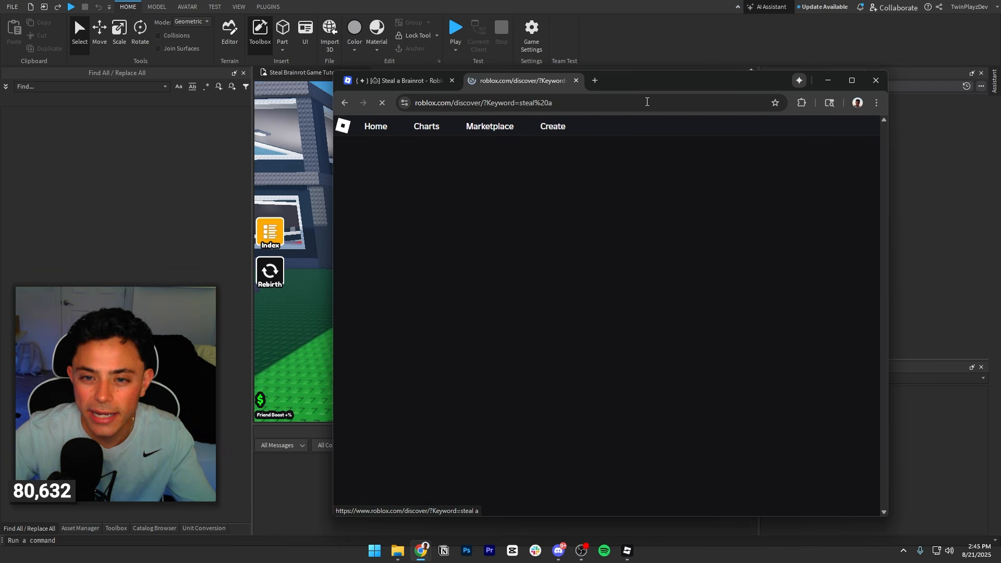
double_click(654, 83)
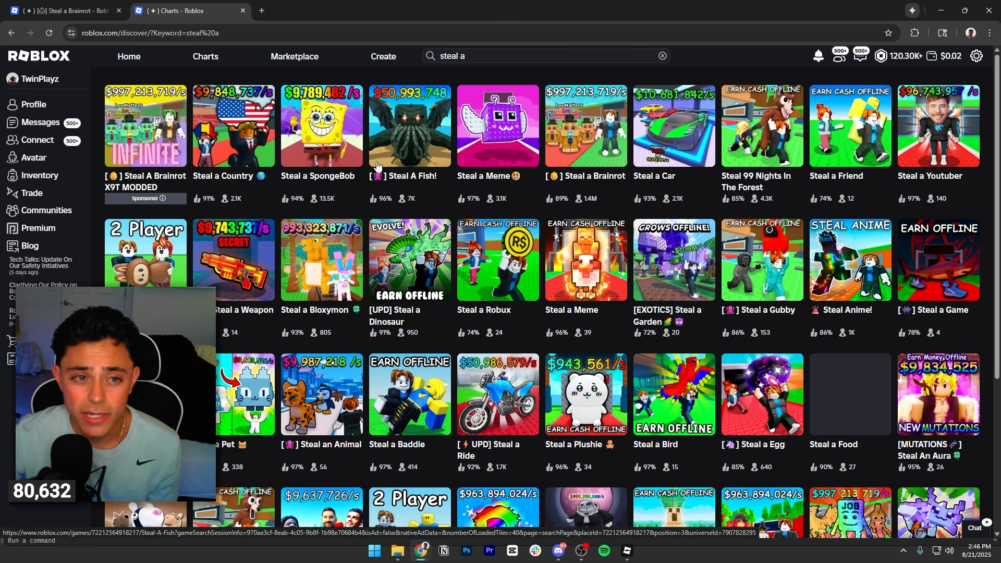
Open the Charts in another new tab and show the full Top Trending list.
right_click(218, 65)
left_click(236, 73)
left_click(292, 10)
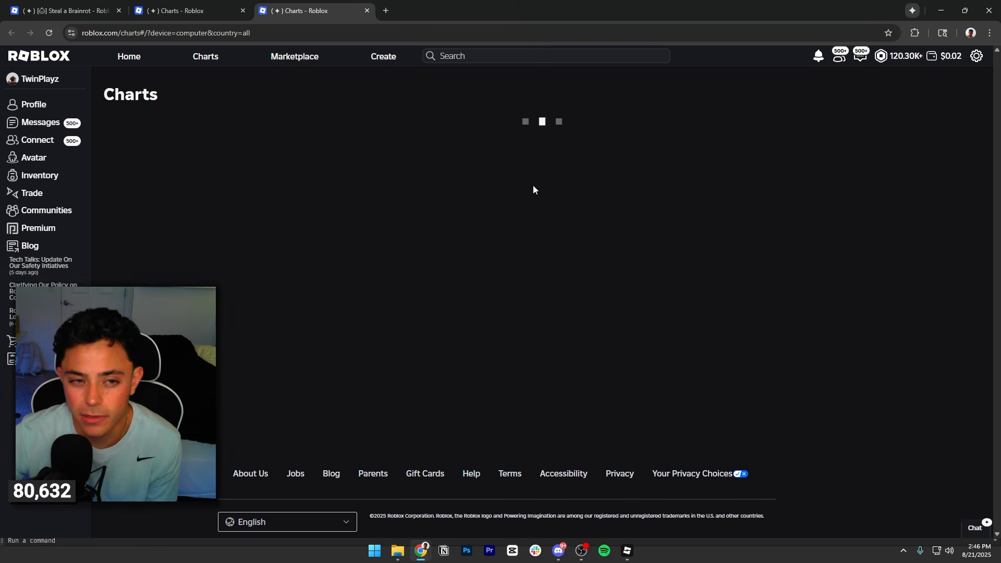
left_click(954, 160)
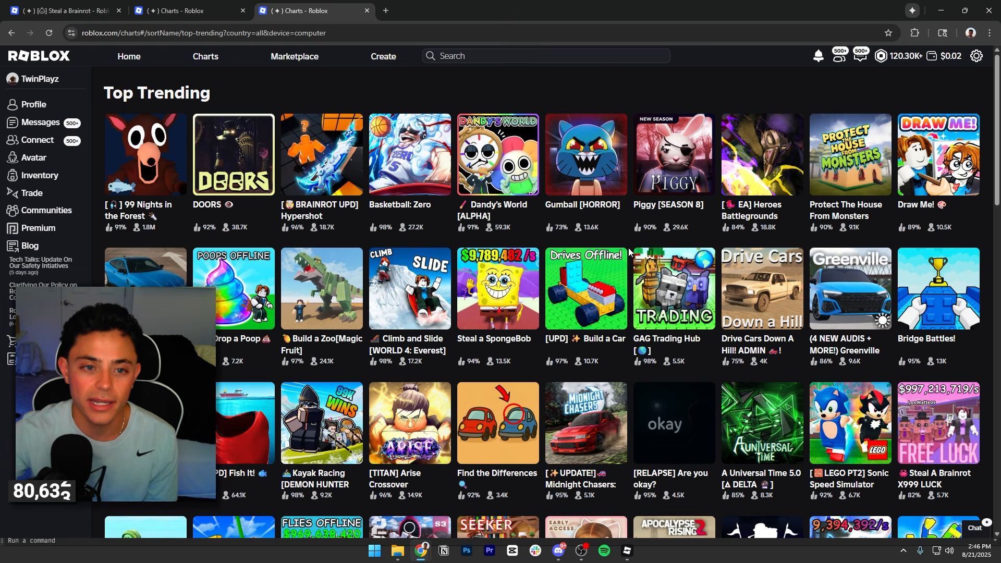
Look through the Top Trending games and open Drop a Poop, Steal a SpongeBob and Build a Car in separate new tabs.
scroll(503, 256, "down", 4)
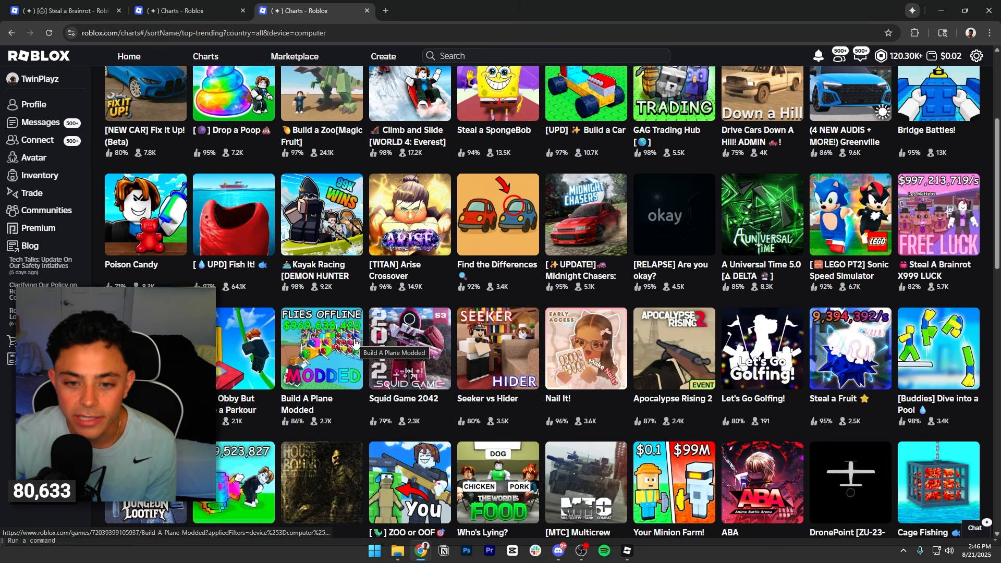
scroll(660, 258, "down", 2)
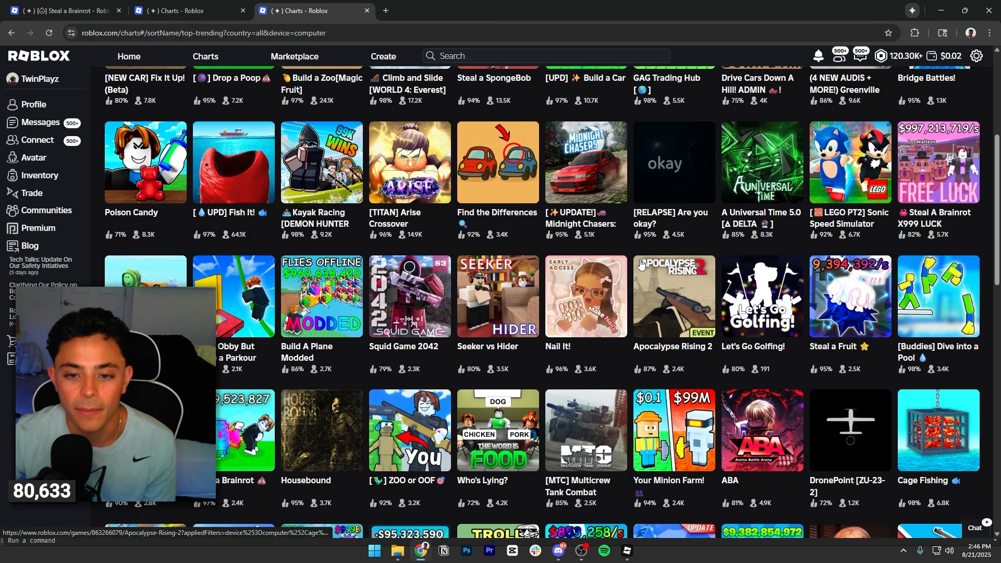
scroll(641, 264, "down", 3)
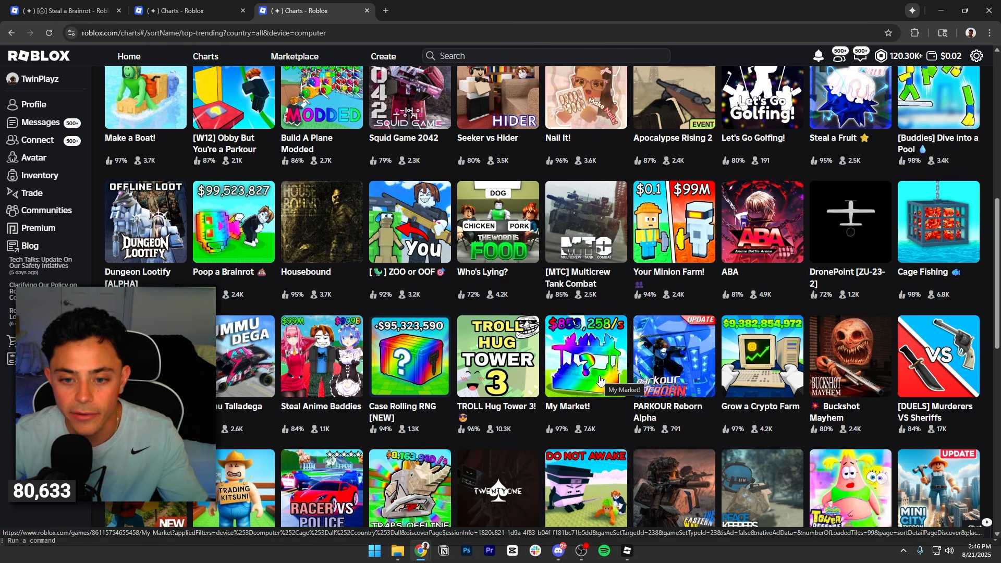
scroll(592, 376, "down", 4)
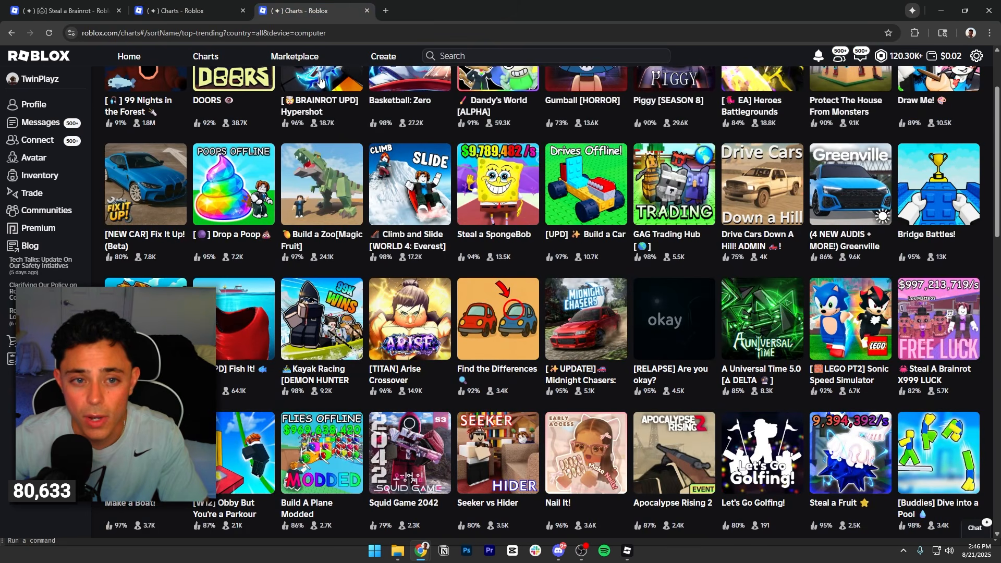
scroll(320, 81, "up", 2)
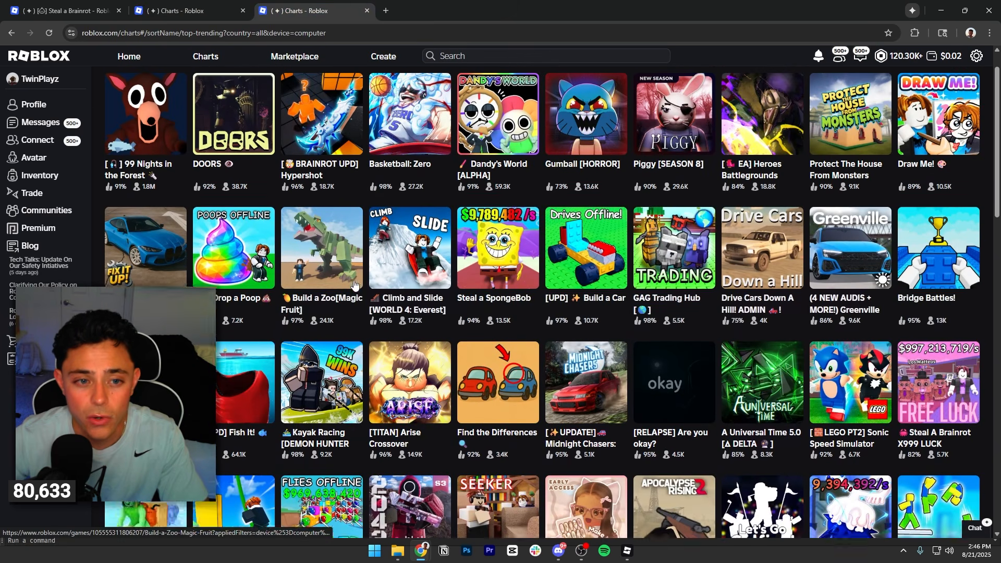
right_click(243, 295)
left_click(307, 45)
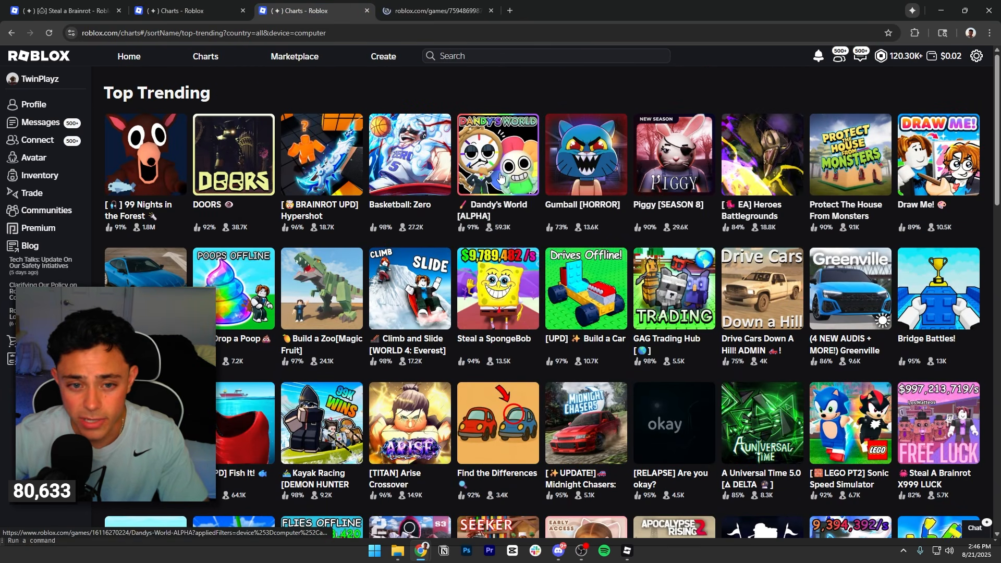
right_click(507, 291)
left_click(564, 33)
right_click(573, 292)
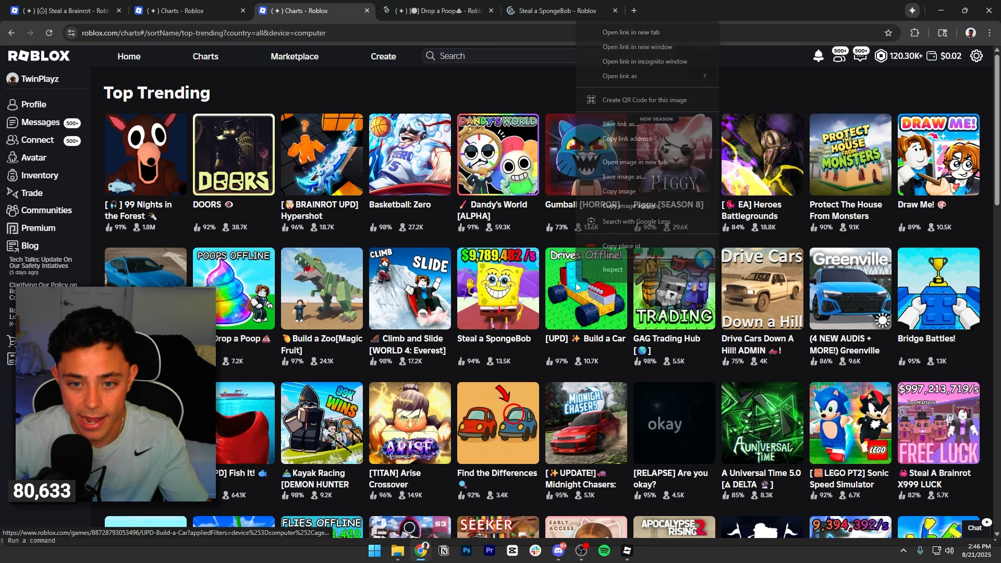
left_click(594, 33)
Open the trending games Kayak Racing and Make a Boat! in new tabs as well.
scroll(546, 294, "down", 3)
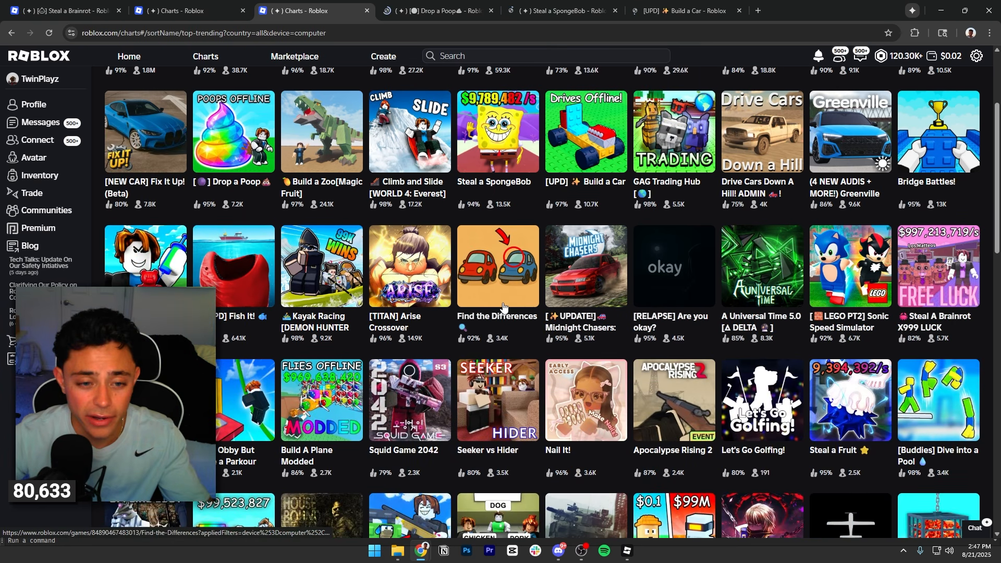
scroll(546, 294, "down", 2)
right_click(355, 178)
left_click(376, 186)
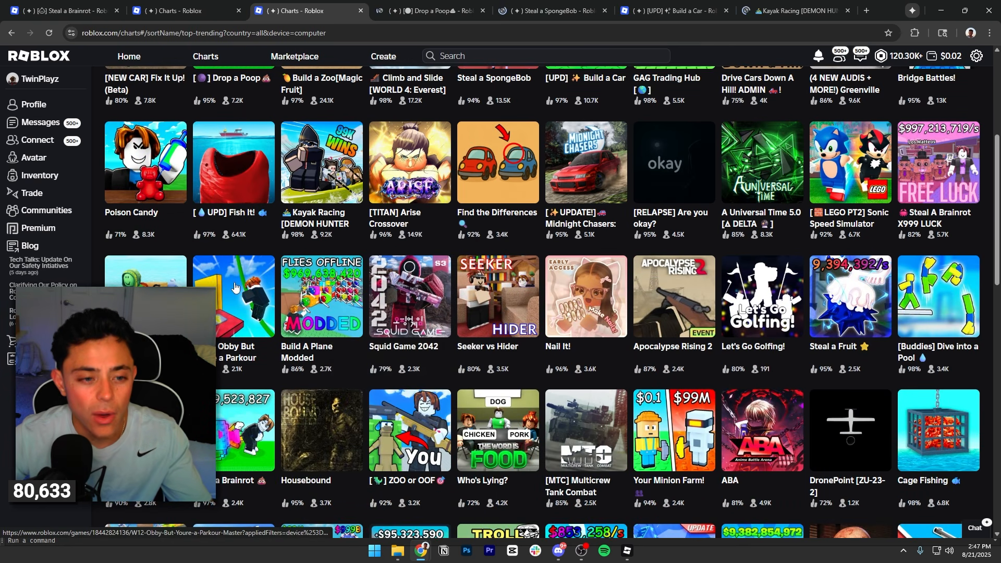
right_click(148, 309)
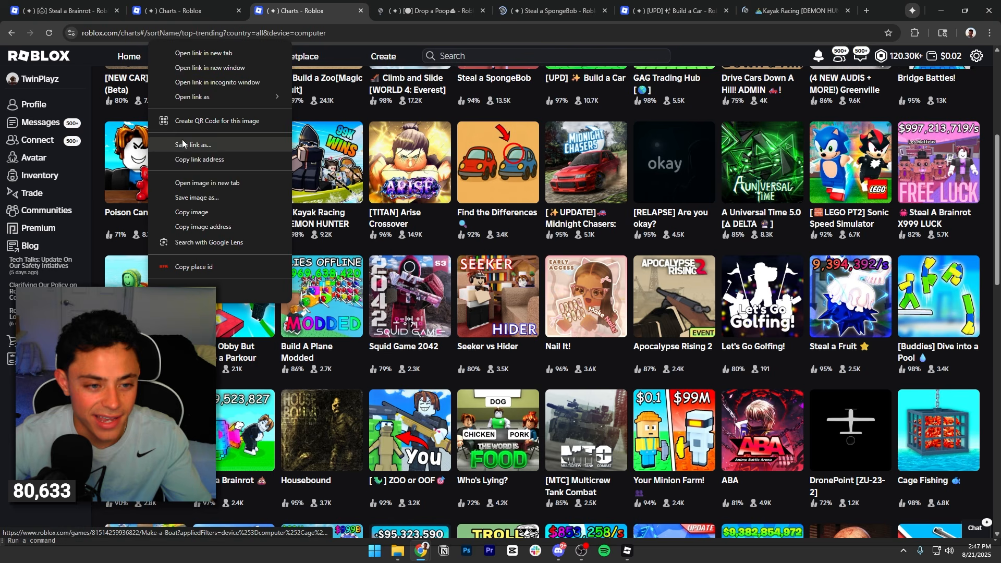
left_click(201, 51)
Examine all the thumbnails on the Drop a Poop game page.
left_click(366, 9)
left_click(556, 186)
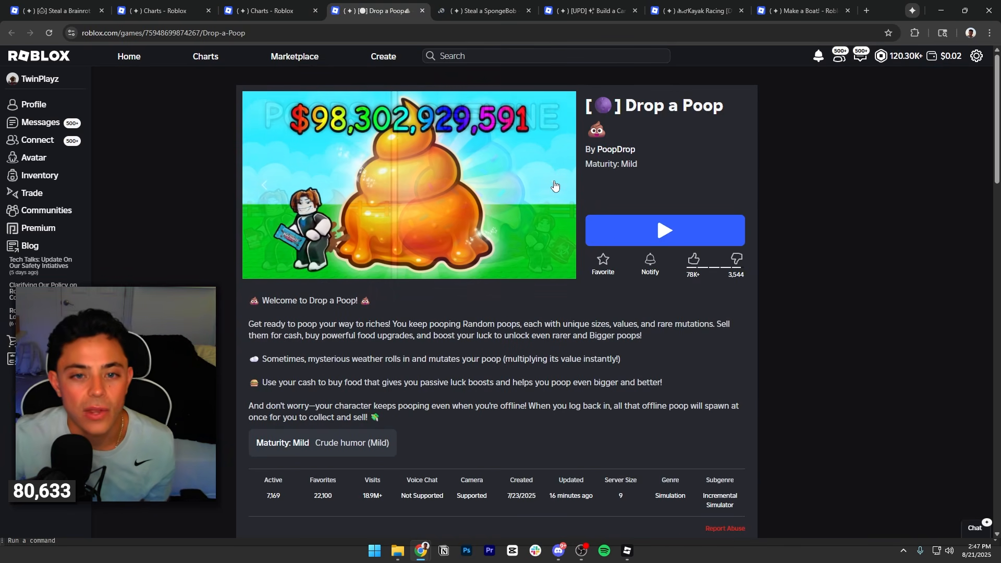
left_click(556, 186)
left_click(555, 186)
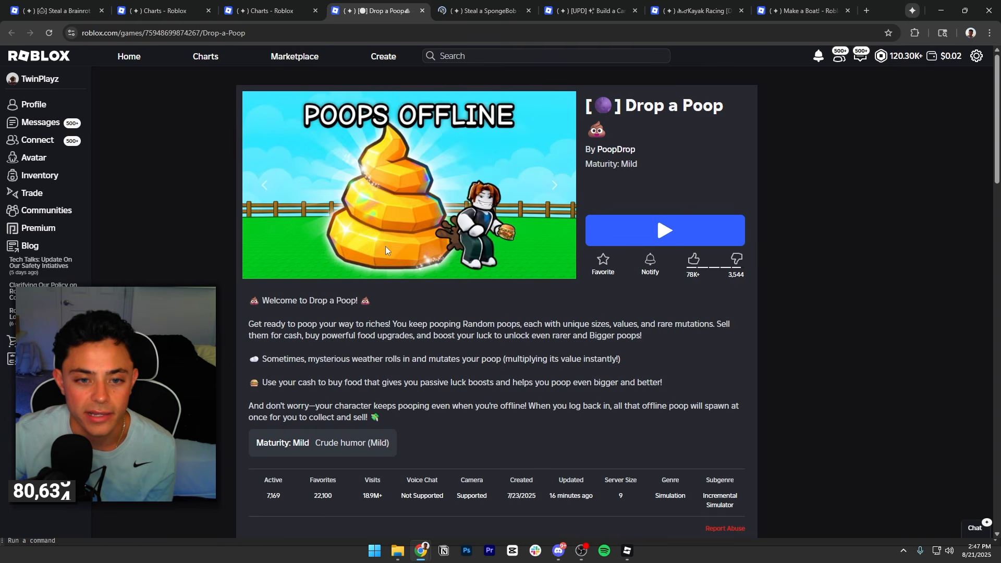
left_click(554, 187)
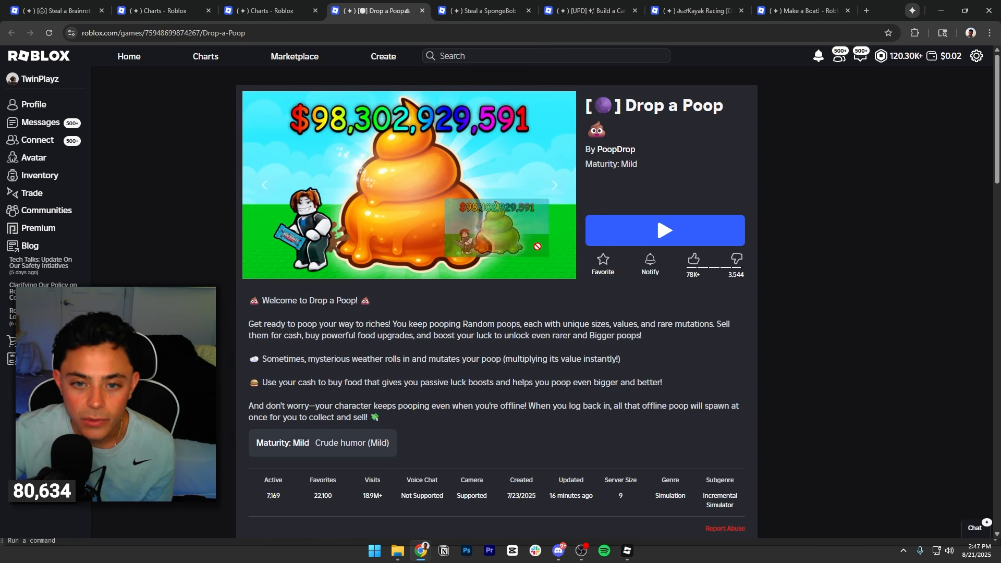
left_click(556, 187)
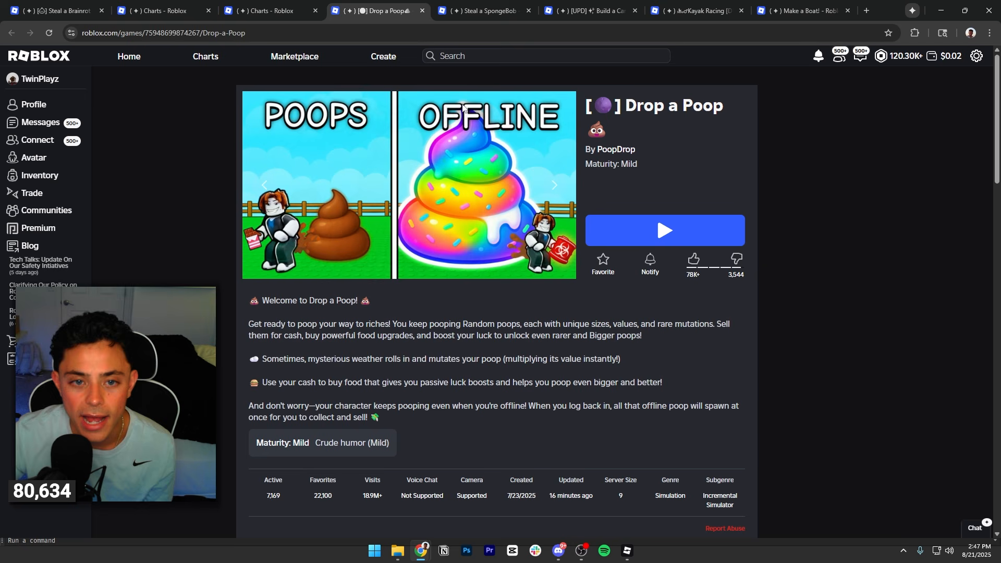
left_click(554, 188)
Go to the Steal a SpongeBob page and compare its thumbnails.
key("ctrl+Tab")
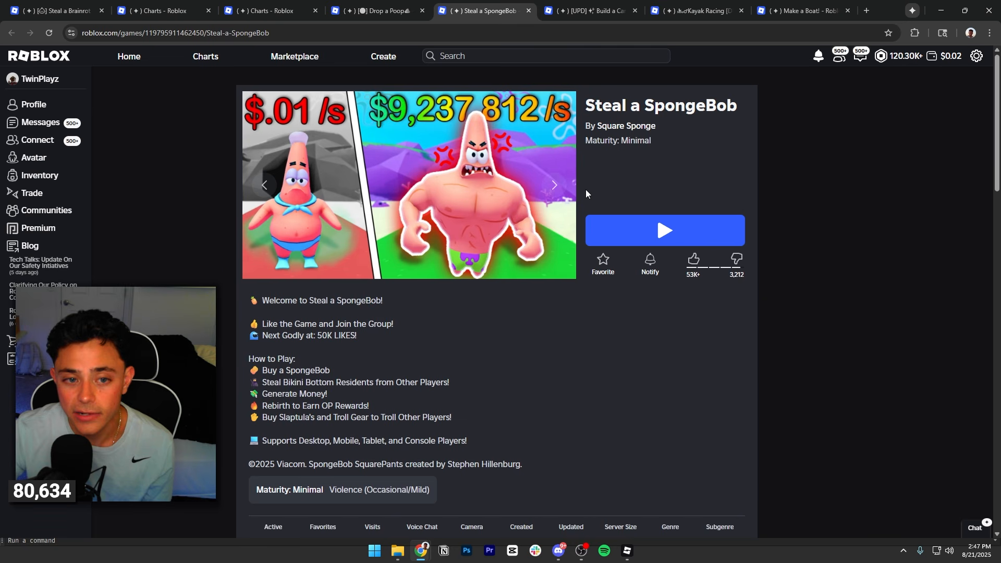
left_click(554, 187)
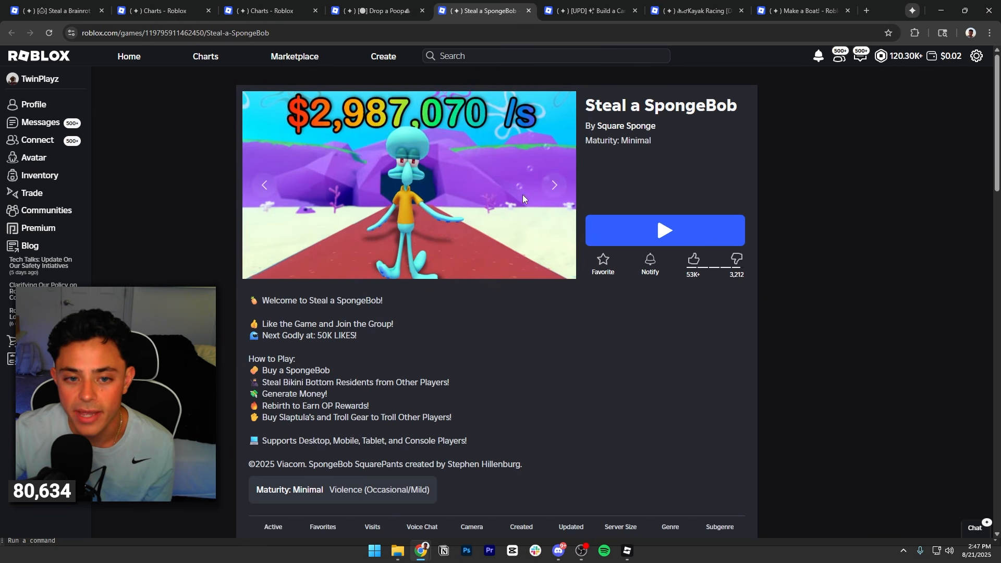
left_click(255, 184)
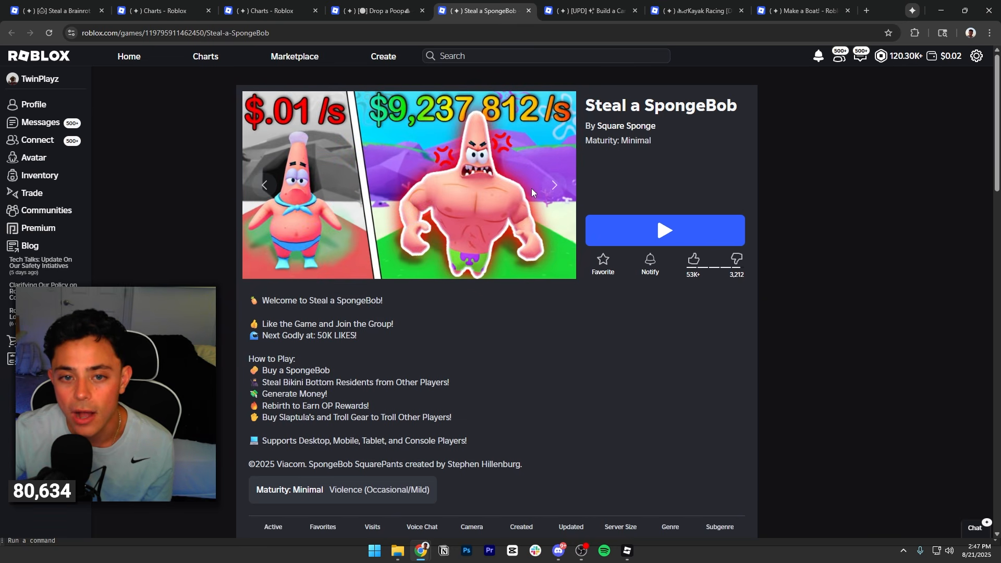
left_click(553, 189)
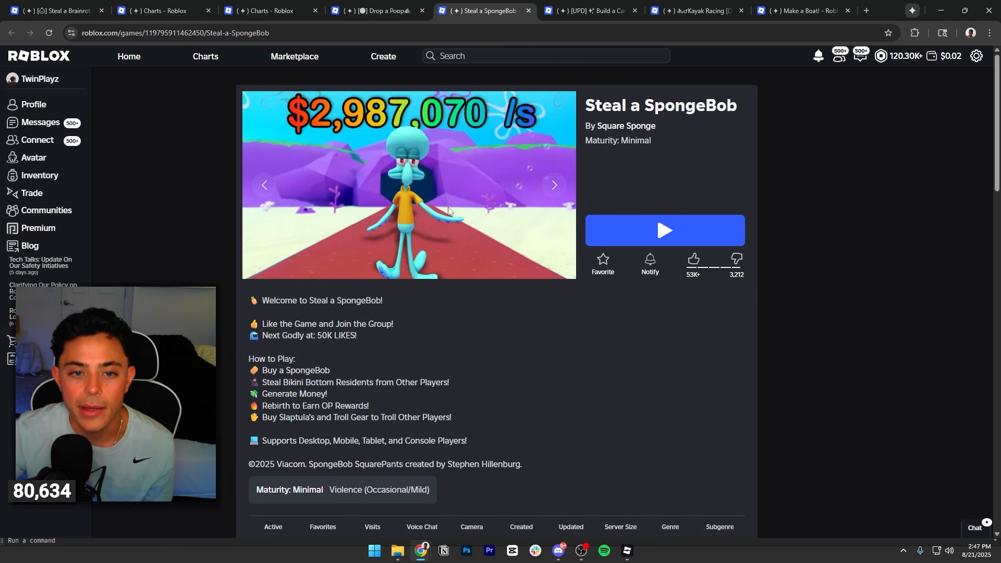
Go to the Build a Car page and compare its thumbnails.
key("ctrl+Tab")
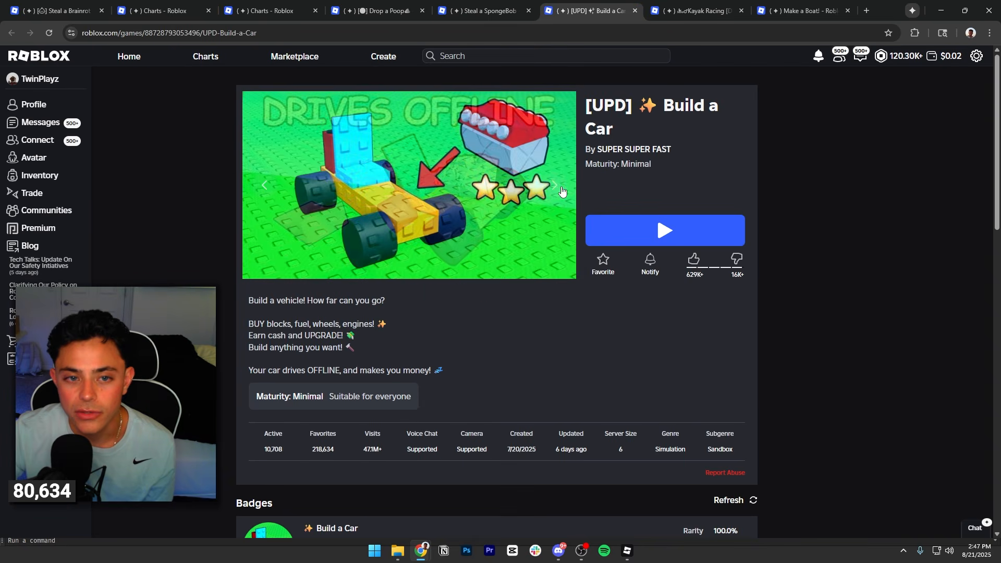
left_click(269, 193)
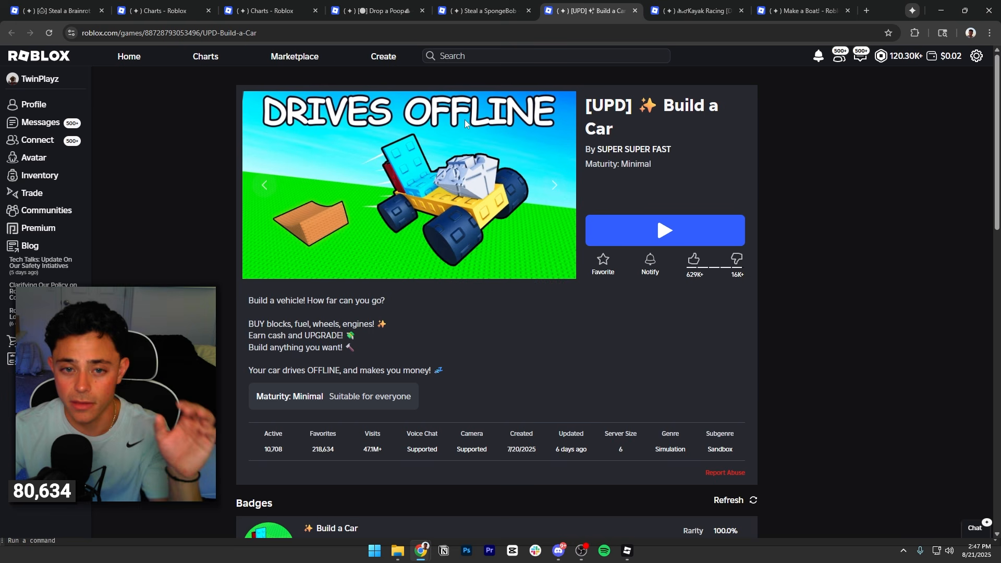
left_click(556, 186)
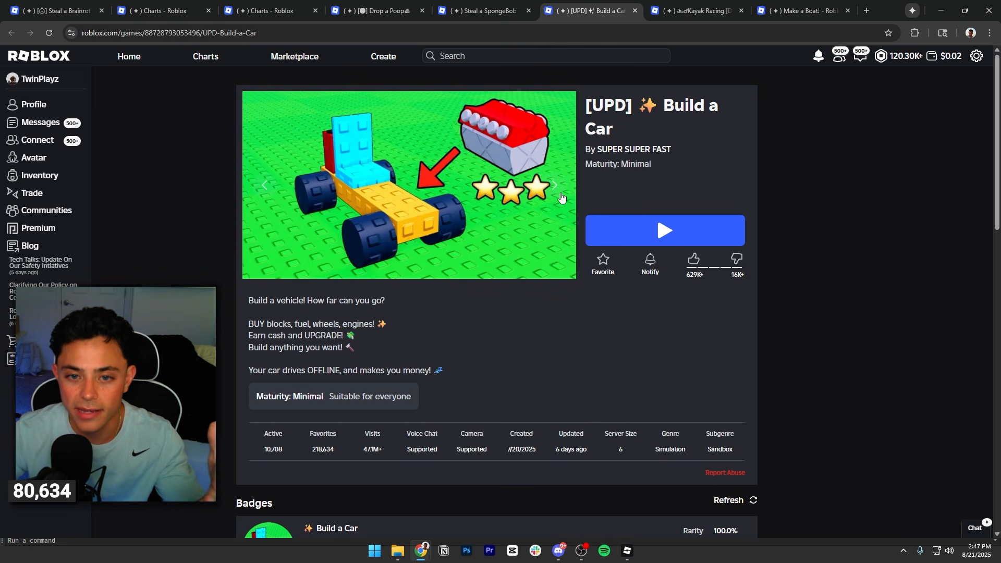
left_click(553, 189)
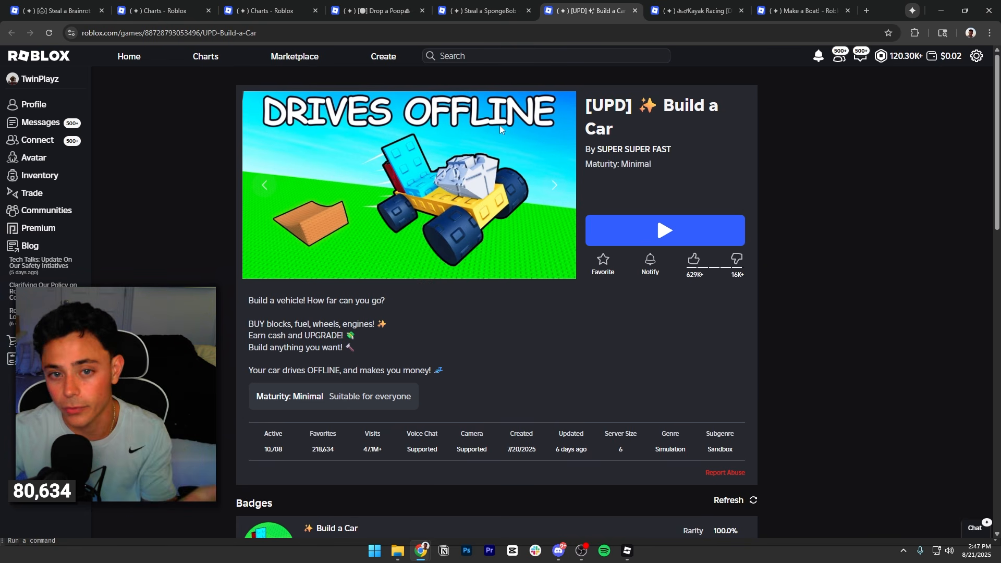
View the Kayak Racing page and close its tab, then browse the thumbnails on the Make a Boat! page.
left_click(688, 11)
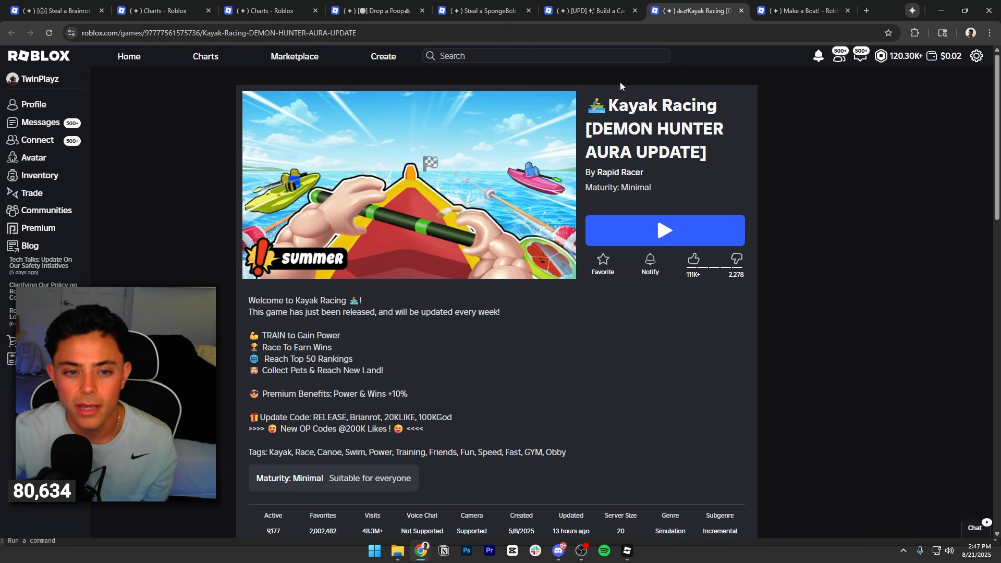
left_click(741, 11)
left_click(554, 187)
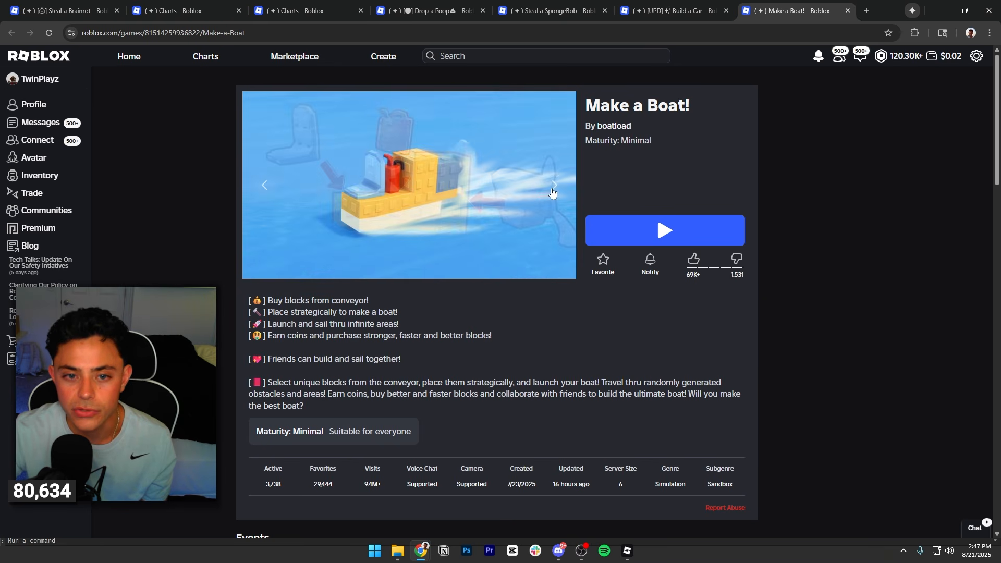
left_click(553, 193)
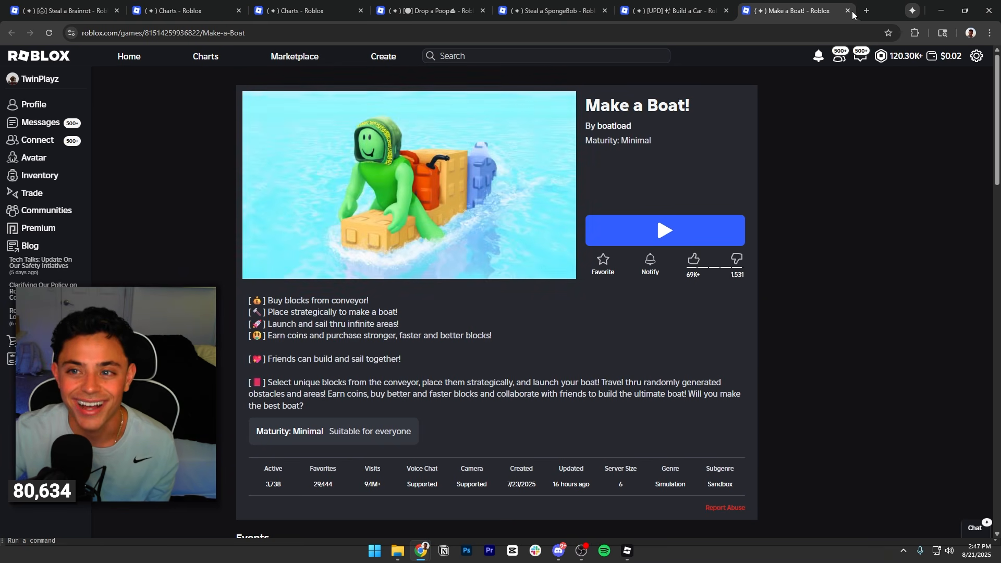
Return to the "steal a" search results, load more games and open Steal a Baddie in a new tab.
left_click(308, 10)
left_click(183, 10)
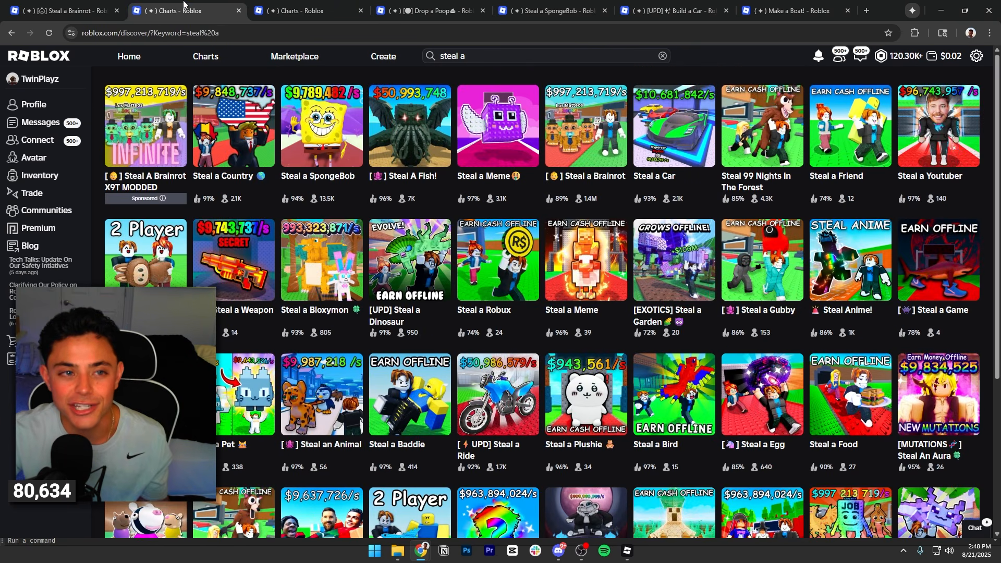
scroll(347, 220, "down", 4)
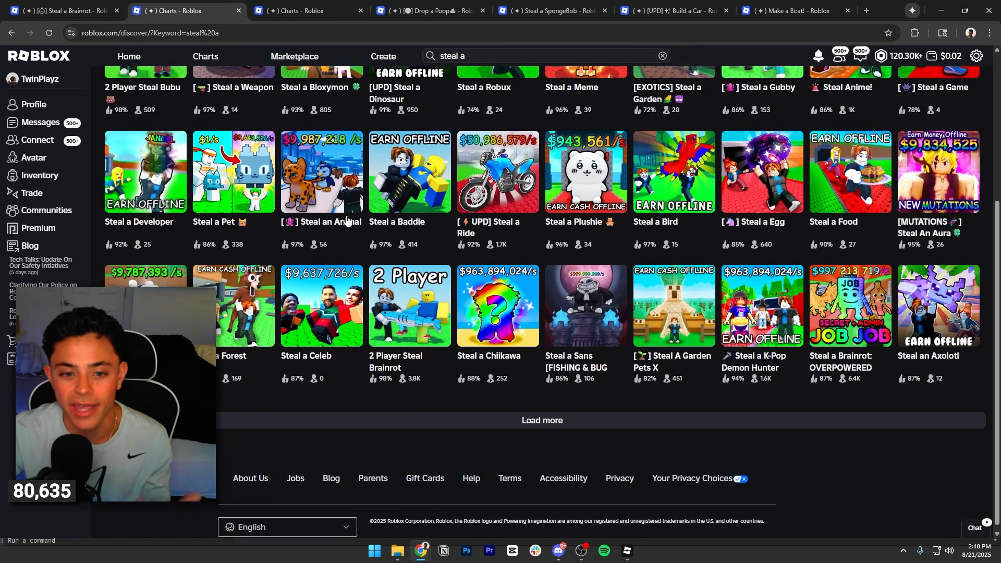
left_click(489, 421)
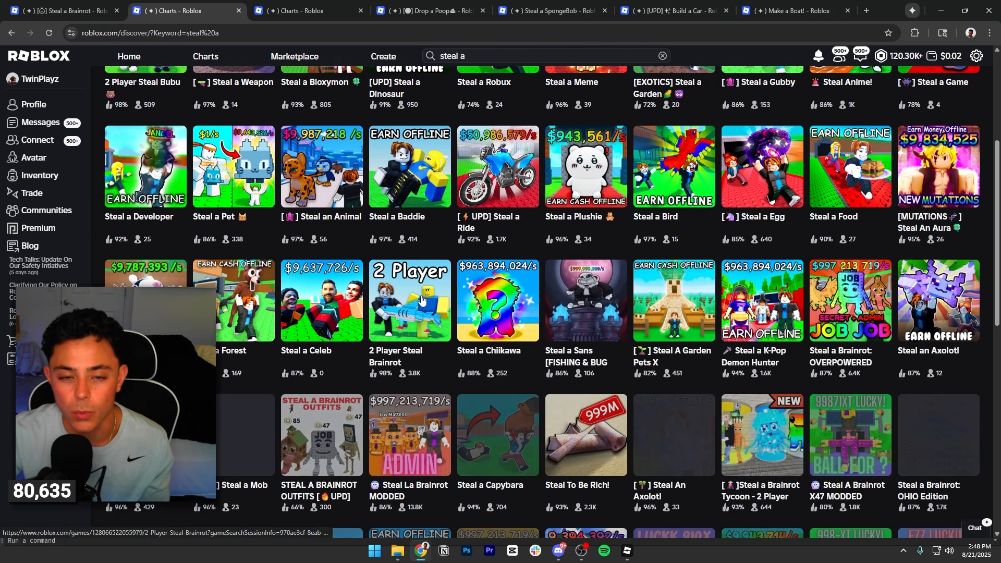
right_click(414, 174)
left_click(444, 182)
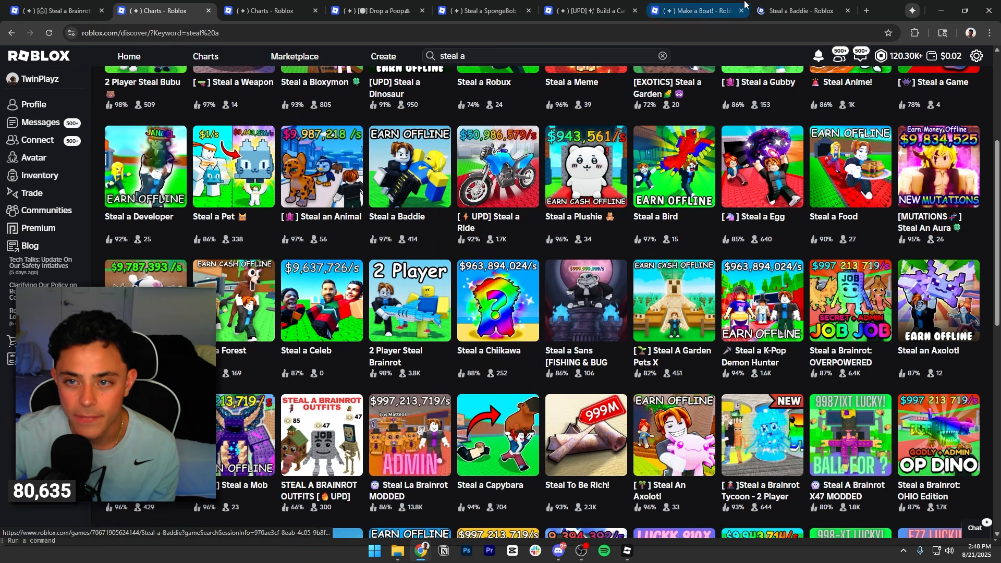
Browse all the thumbnails on the Steal a Baddie page.
left_click(793, 11)
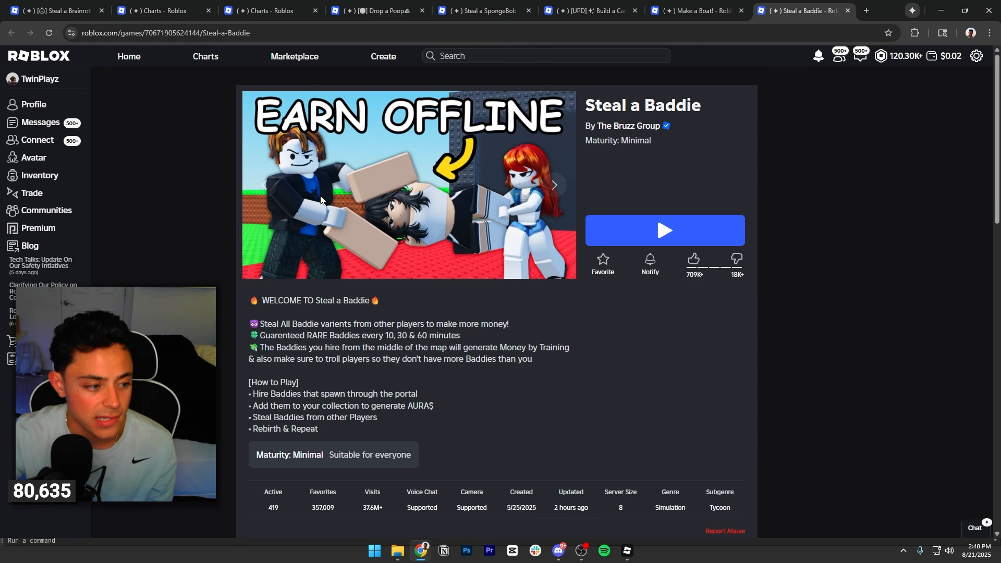
left_click(561, 186)
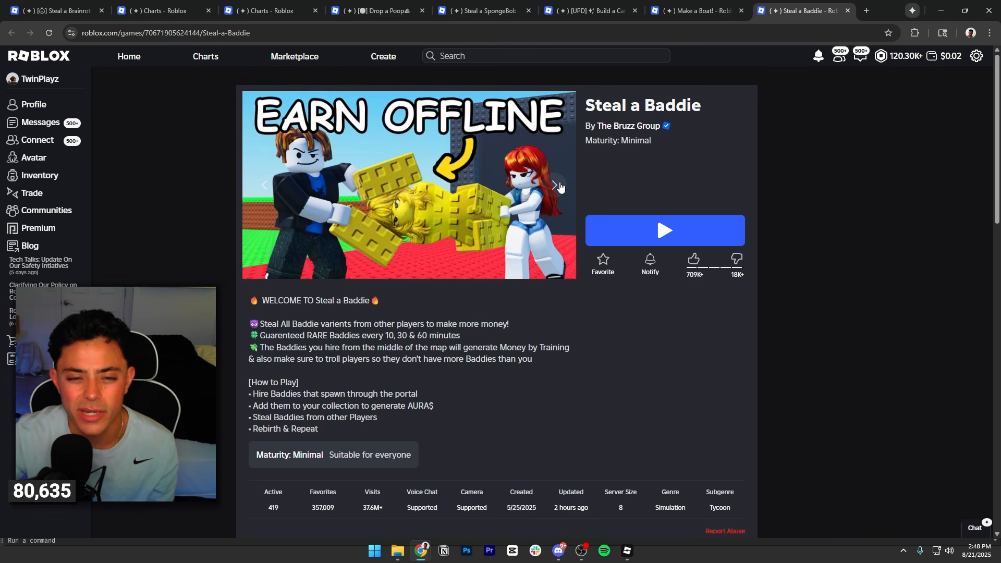
left_click(267, 187)
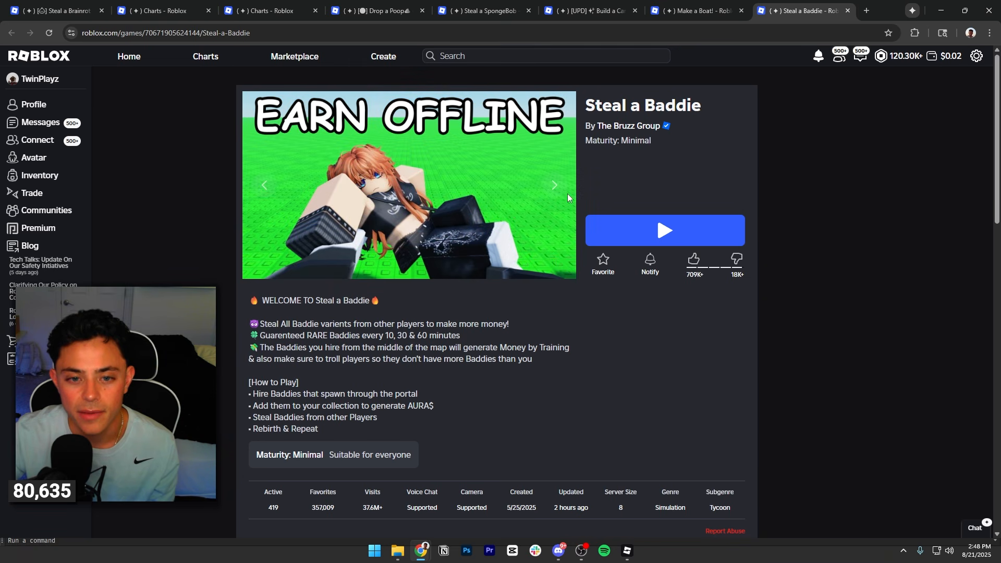
left_click(556, 186)
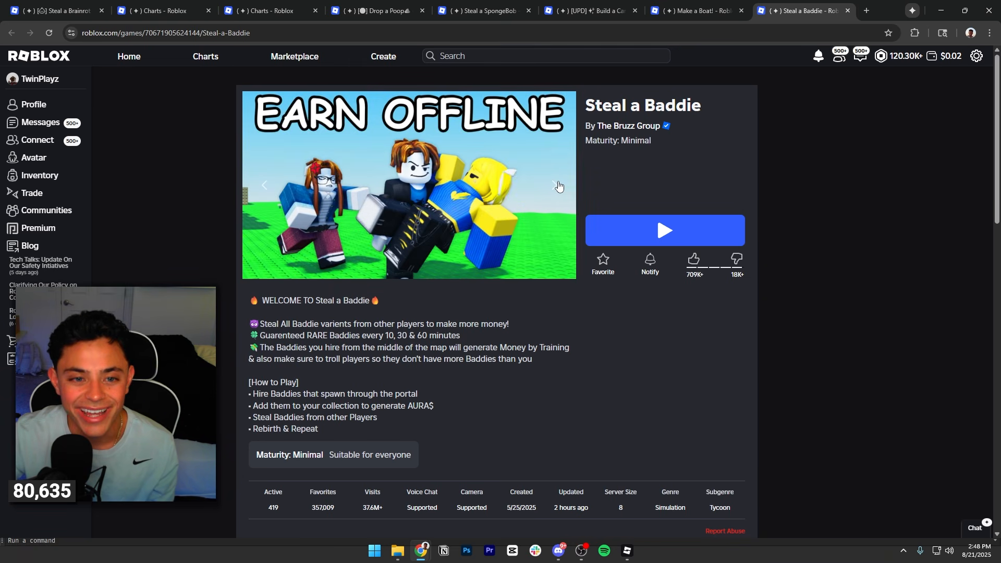
left_click(555, 187)
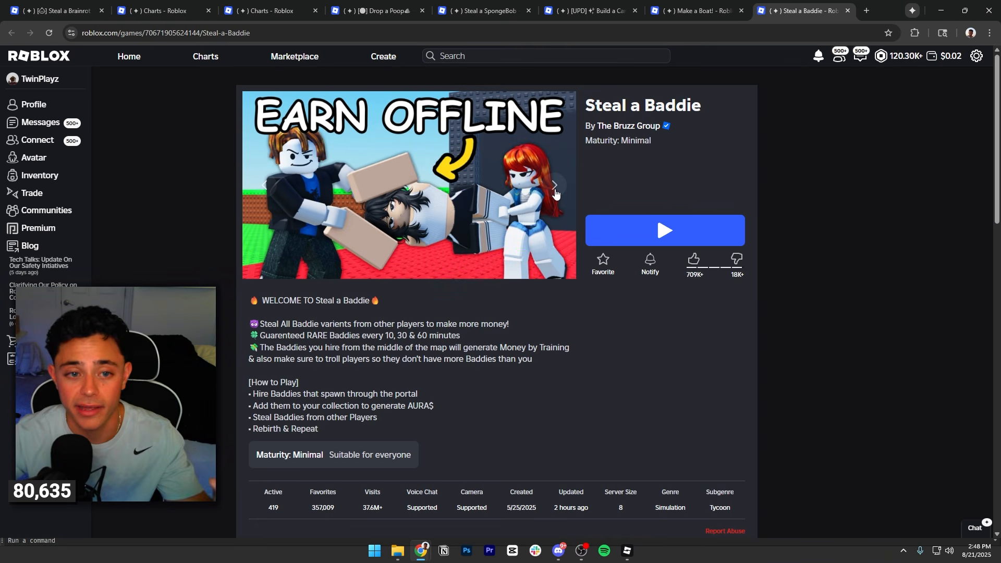
left_click(556, 187)
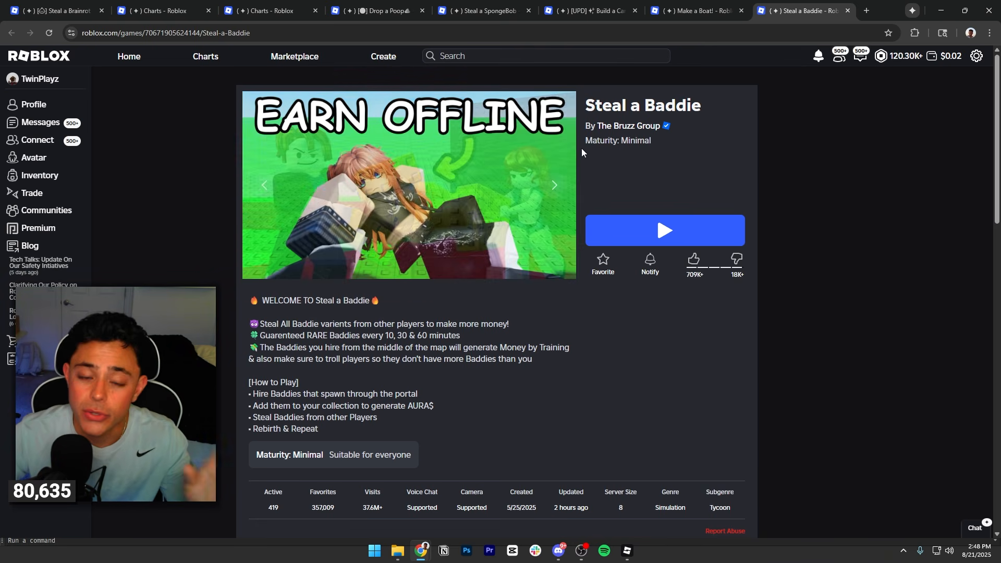
Look back over the trending chart and the "steal a" results, and switch to Roblox Studio.
left_click(392, 5)
left_click(277, 5)
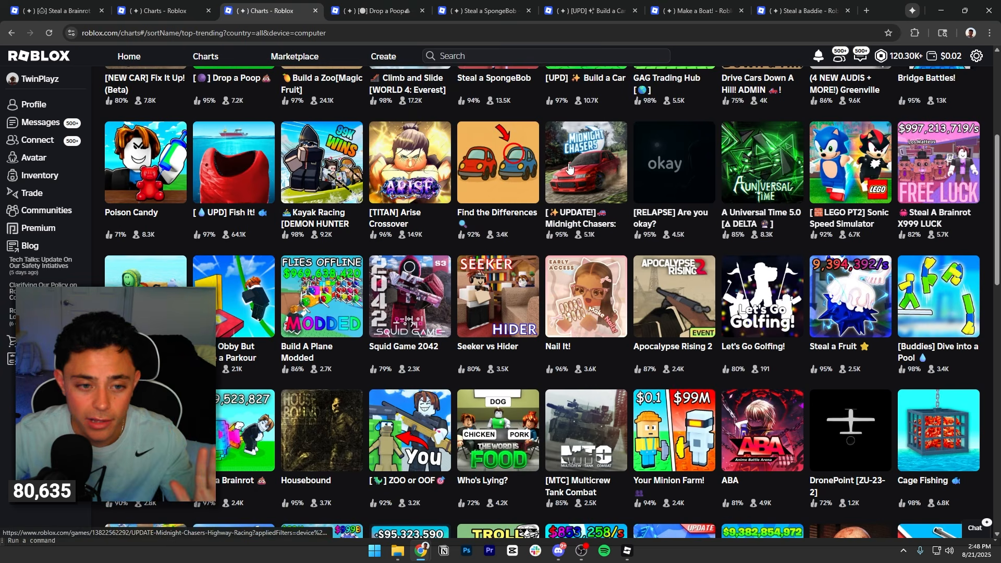
left_click(179, 5)
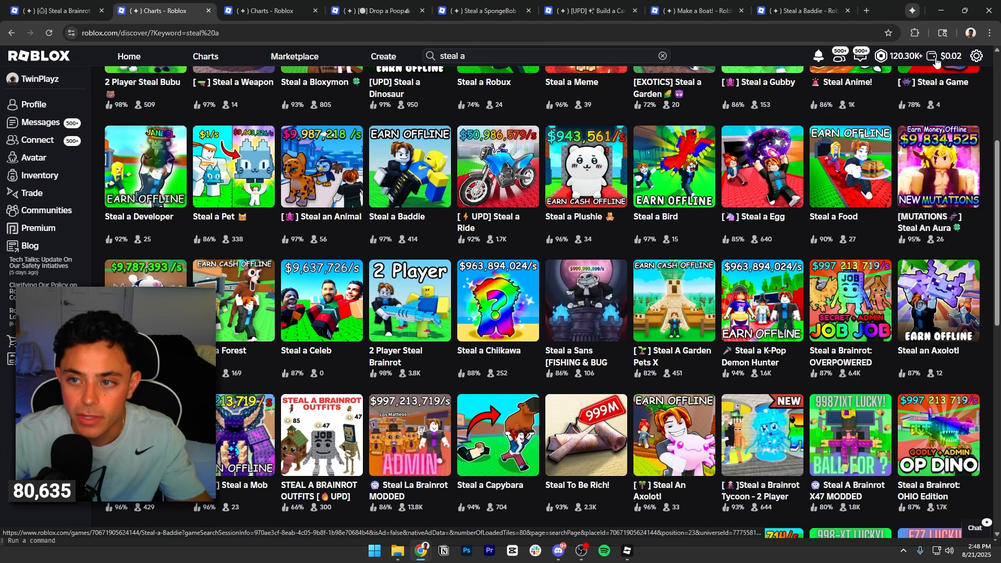
left_click(941, 10)
Copy the green top part of the Wall3 border model and paste it into Workspace at its original location.
key("s")
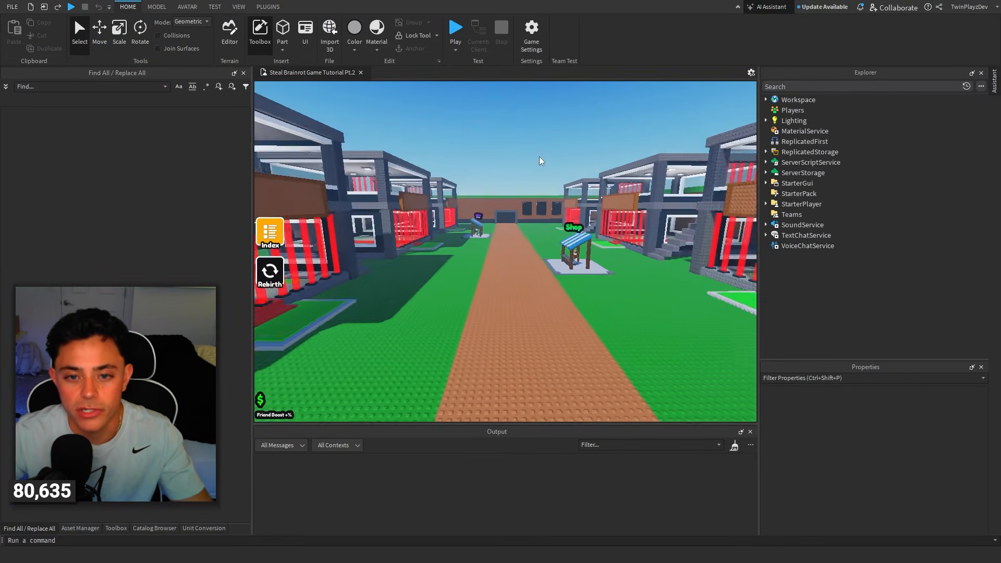
right_click_drag(539, 157, 615, 197)
key("w")
left_click(557, 230)
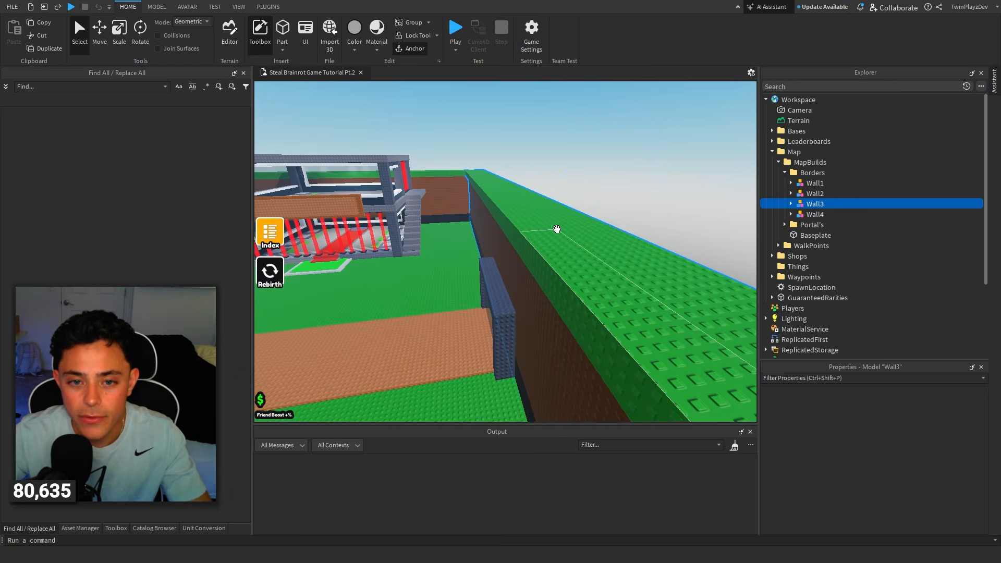
left_click(791, 203)
left_click(803, 216)
left_click(810, 225)
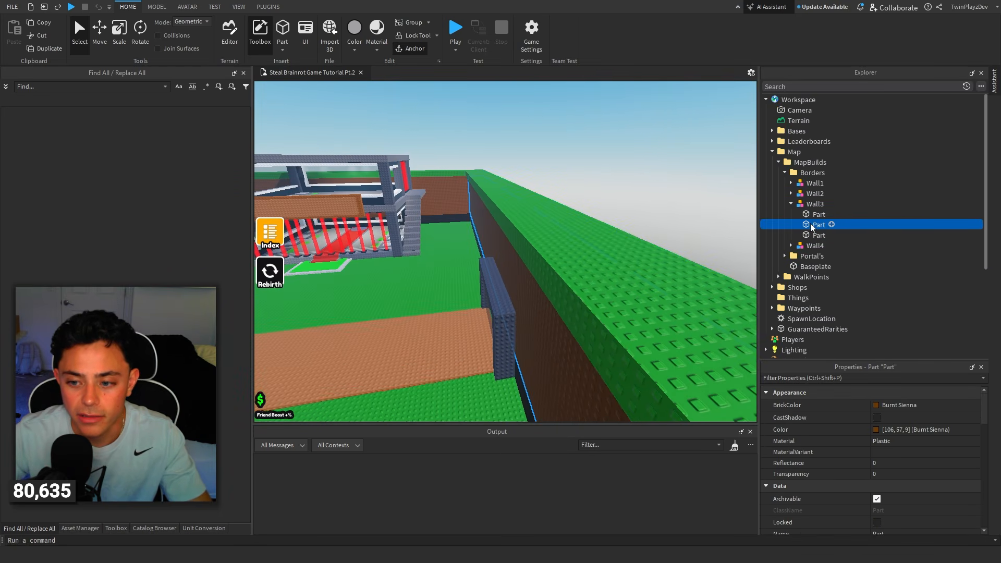
left_click(805, 211)
key("ctrl+c")
left_click(791, 204)
left_click(773, 152)
right_click(787, 98)
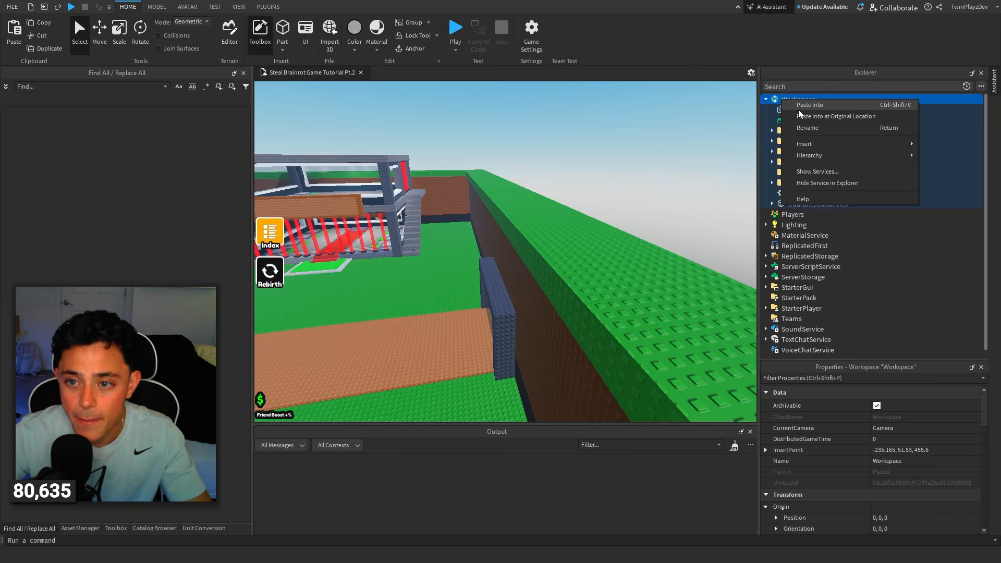
left_click(802, 115)
Move the pasted green part outside the map and scale it up into a large flat ground plate.
key("f")
key("ctrl+2")
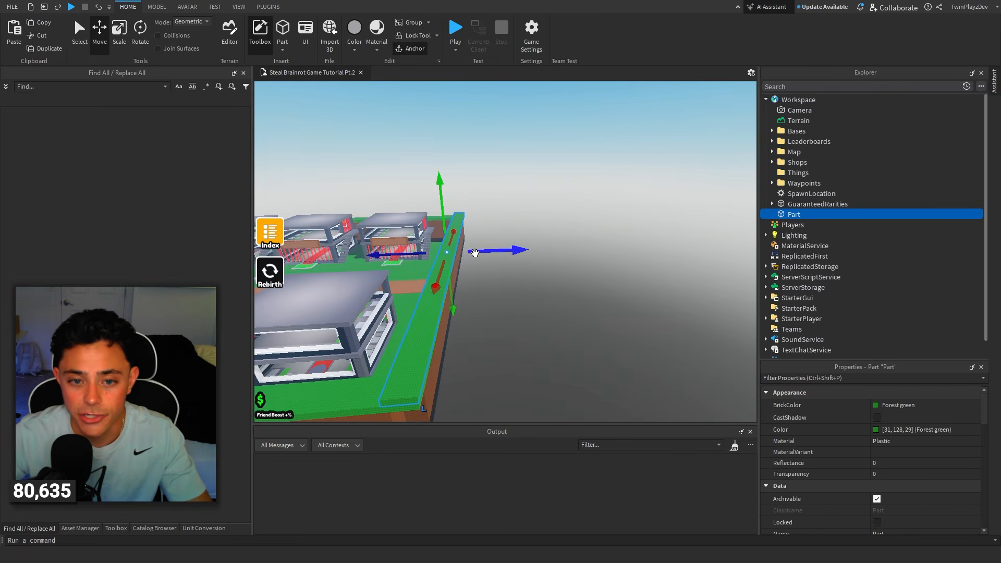
left_click_drag(475, 253, 635, 251)
key("f")
left_click(603, 183)
key("w")
right_click_drag(602, 183, 689, 173)
key("w")
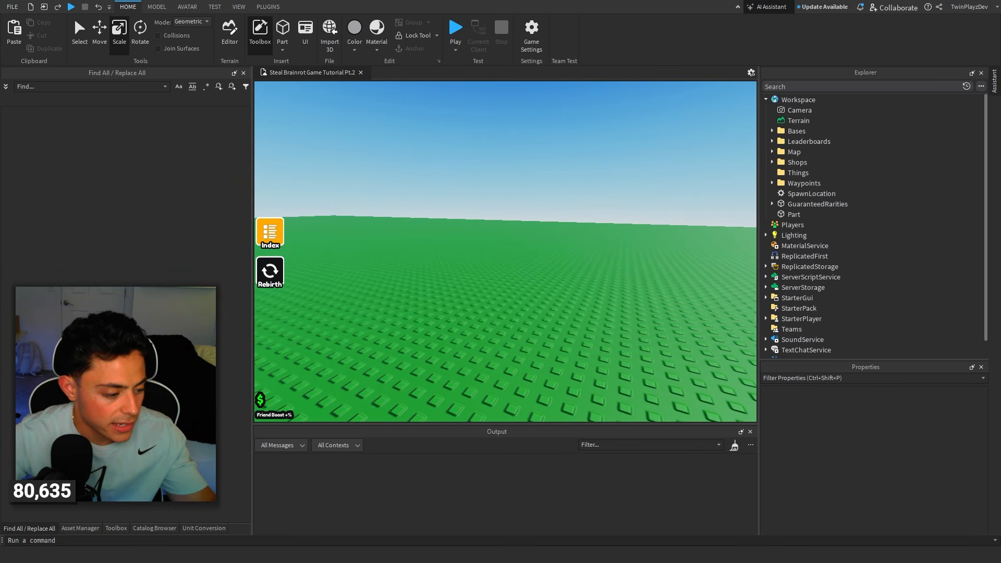
Frame a view across the green ground plate with open sky and take a screenshot of that area.
key("alt+Tab")
left_click(941, 11)
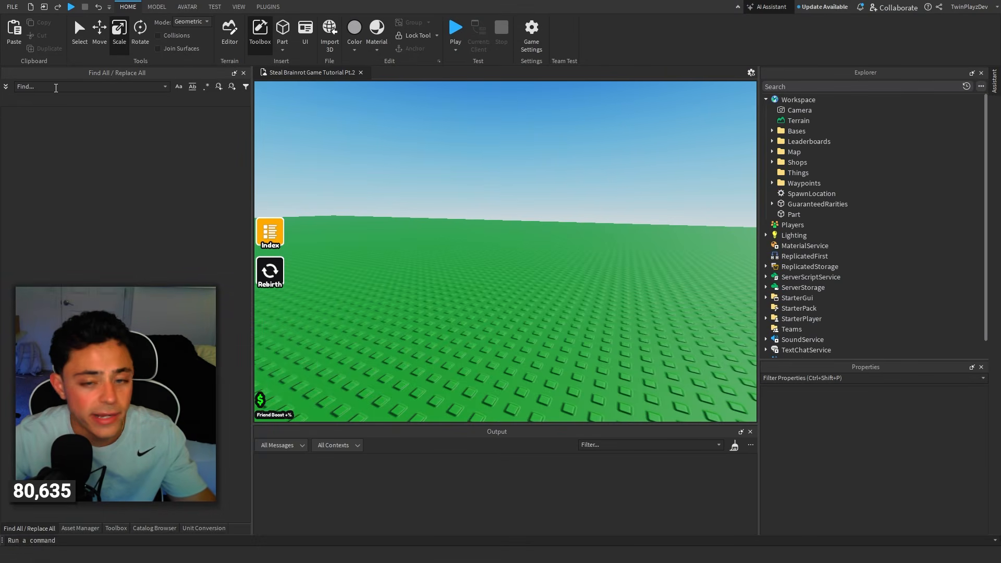
right_click_drag(647, 147, 647, 148)
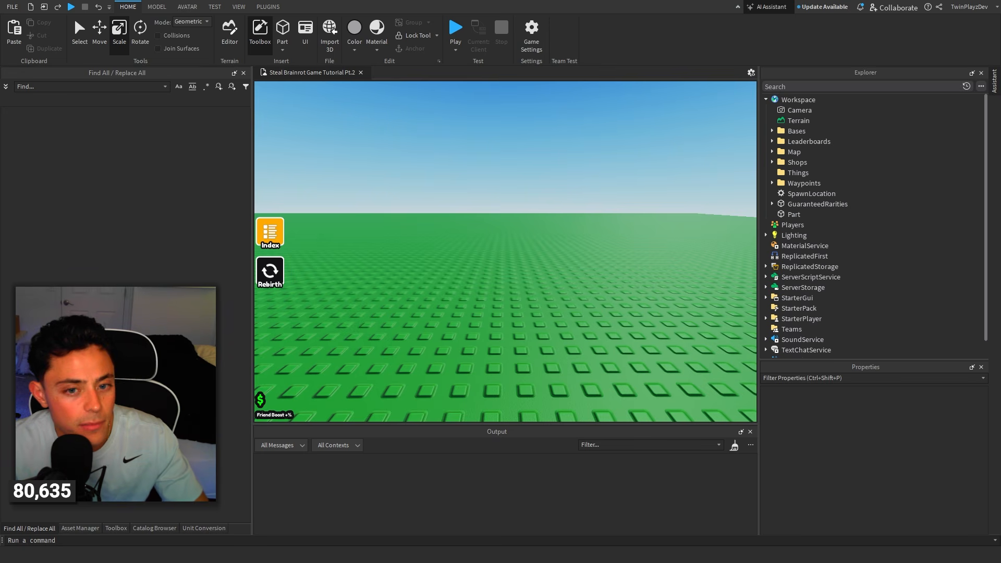
right_click_drag(673, 139, 673, 140)
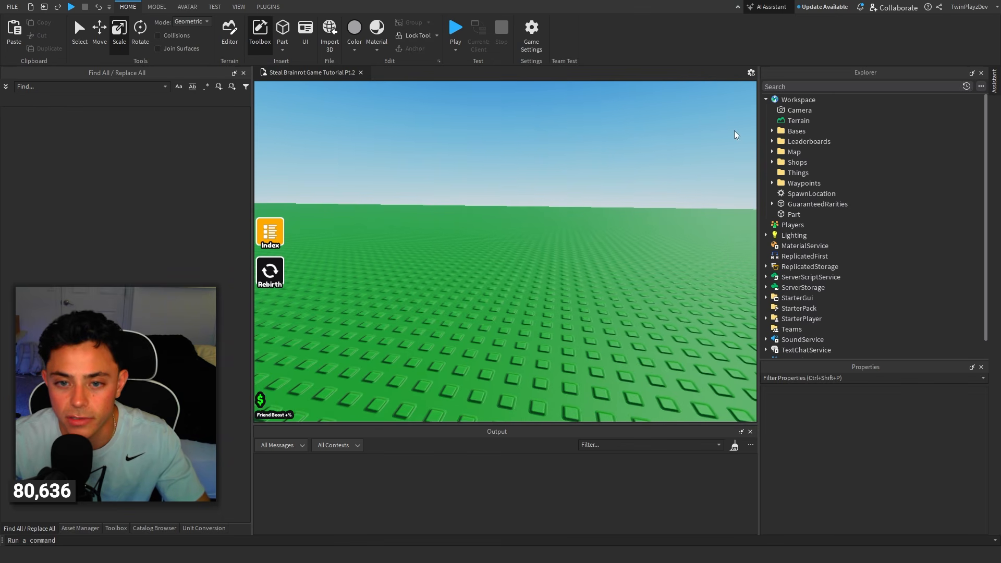
key("super+shift+s")
left_click_drag(750, 108, 338, 381)
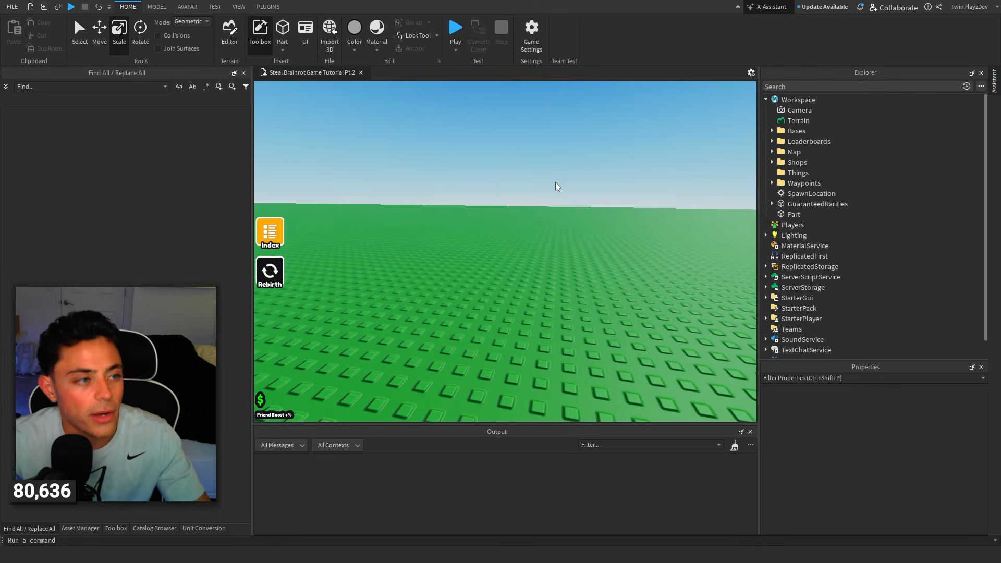
Recolour the WalkingOn path leading to the portal, trying Really red and settling on Persimmon.
scroll(553, 179, "down", 5)
scroll(508, 155, "down", 3)
right_click_drag(509, 155, 506, 155)
scroll(507, 155, "down", 6)
scroll(506, 154, "up", 5)
scroll(506, 175, "up", 3)
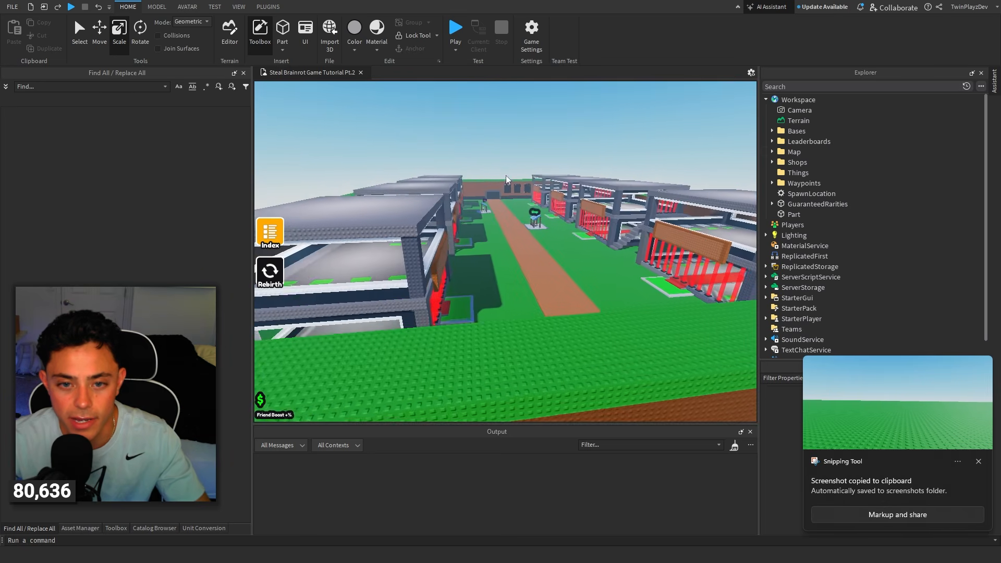
scroll(506, 178, "up", 10)
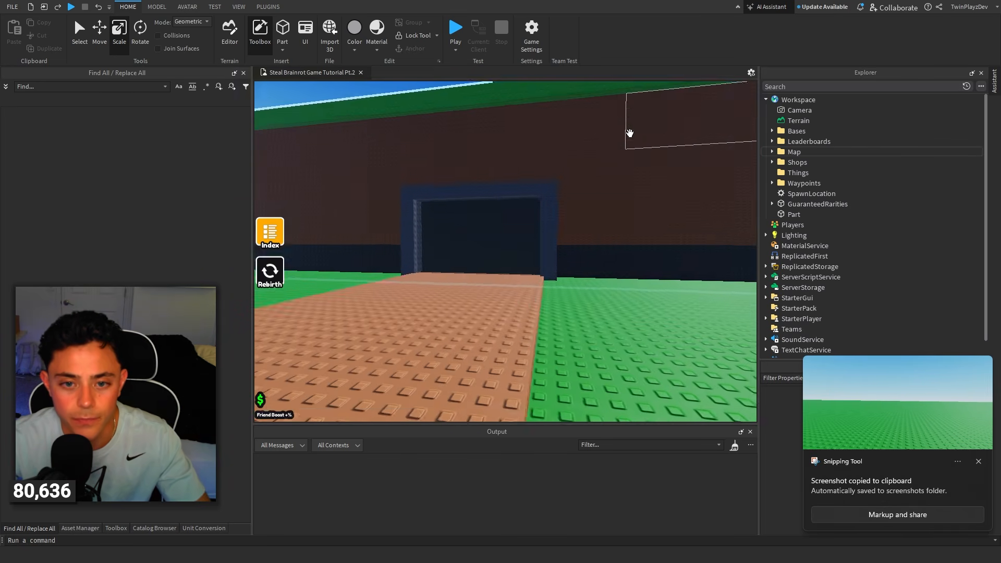
scroll(630, 133, "down", 5)
left_click(563, 271)
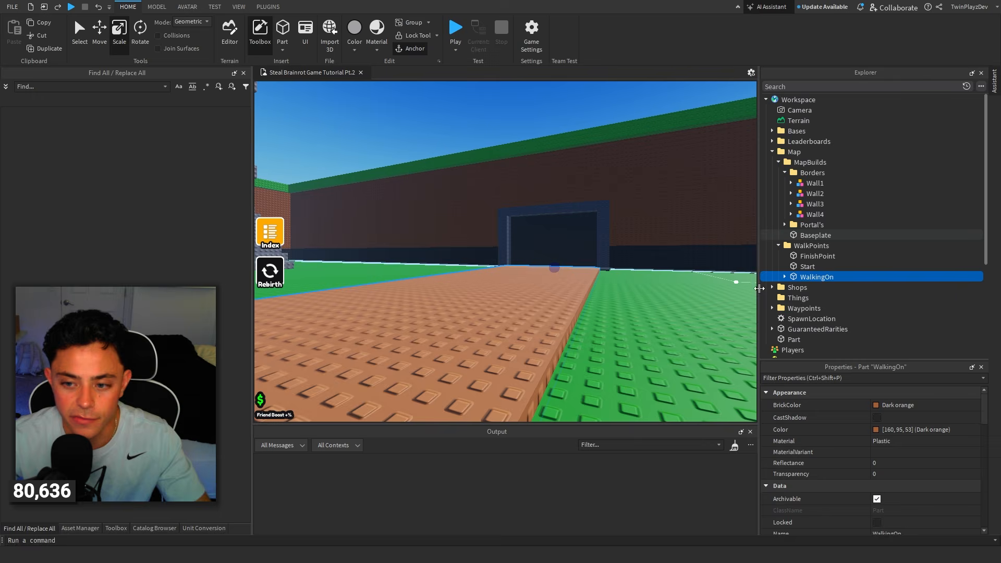
left_click(894, 405)
left_click(925, 442)
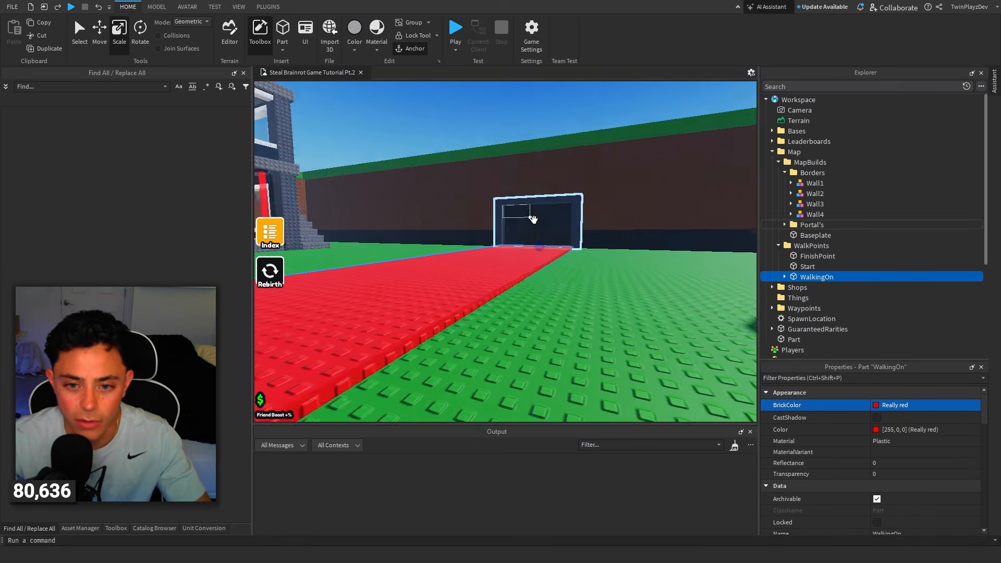
left_click(891, 405)
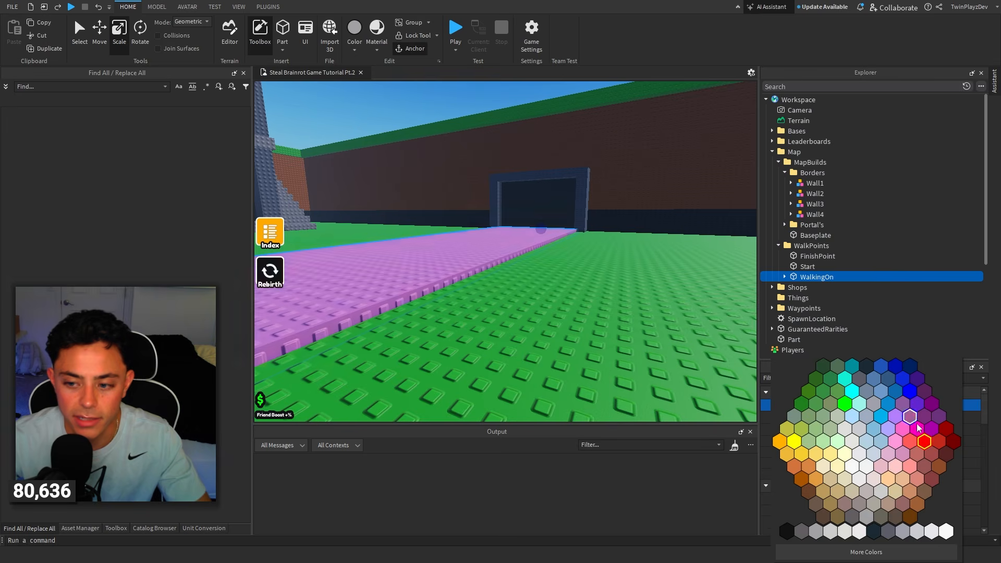
left_click(910, 442)
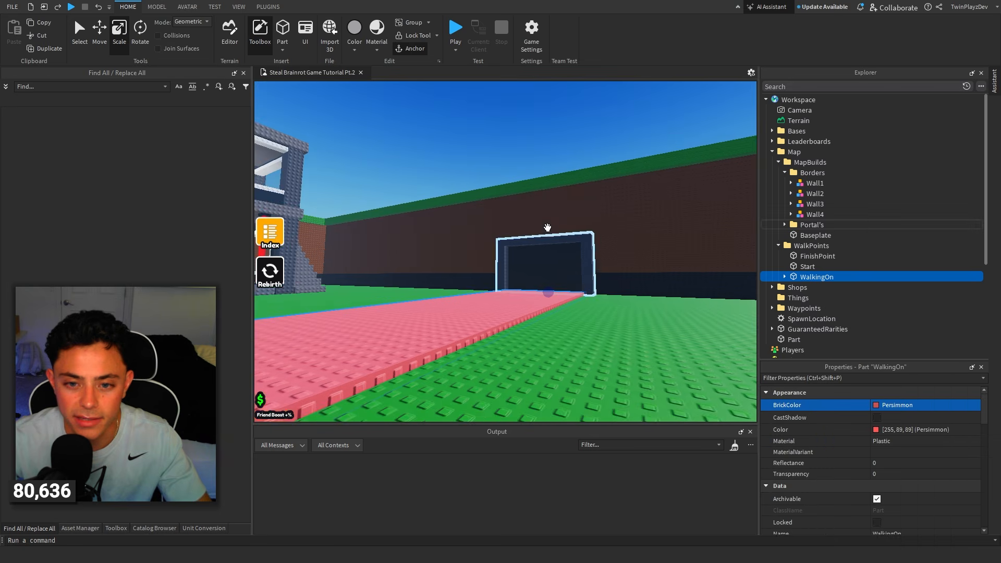
Line up a centred view down the path toward the portal and take a screenshot of it.
left_click(628, 127)
right_click_drag(647, 140, 647, 148)
key("s")
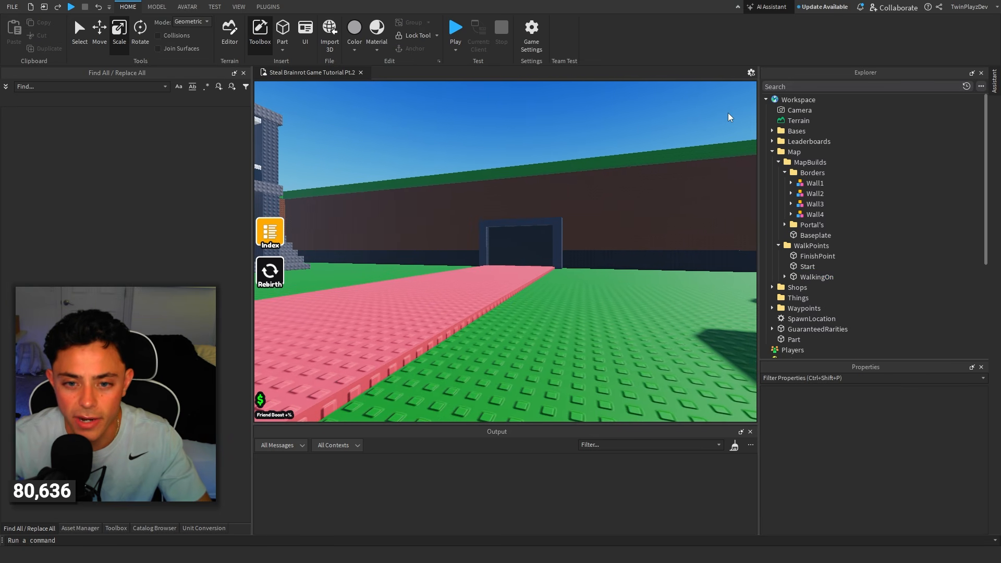
key("a")
mouse_move(718, 109)
right_mouse_down()
mouse_move(729, 110)
mouse_move(721, 108)
right_mouse_up()
key("s")
key("w")
key("s")
key("w")
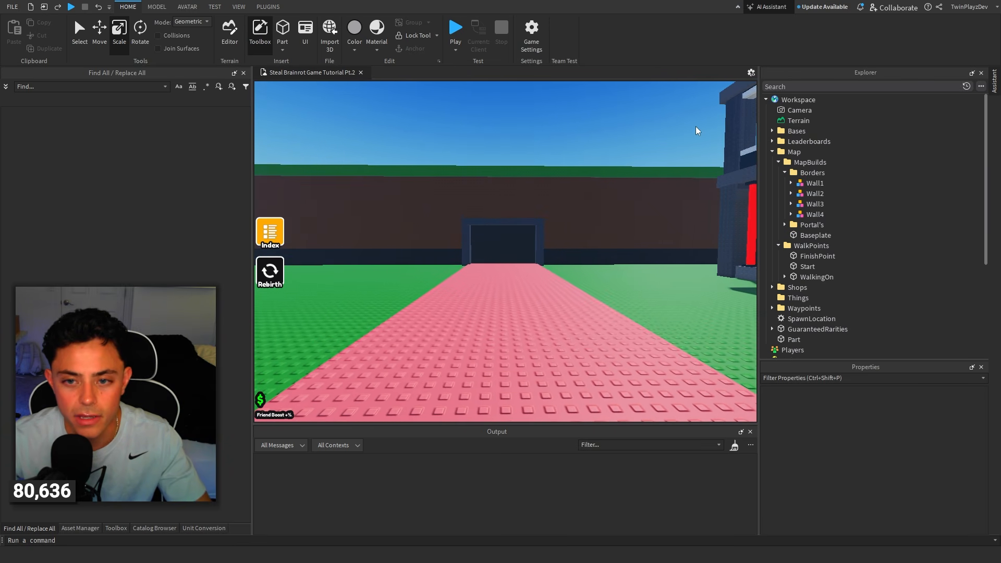
key("super+shift+s")
left_click_drag(678, 118, 343, 380)
Return to the large green ground plate outside the map and select it.
key("w")
right_click_drag(643, 147, 643, 147)
key("w")
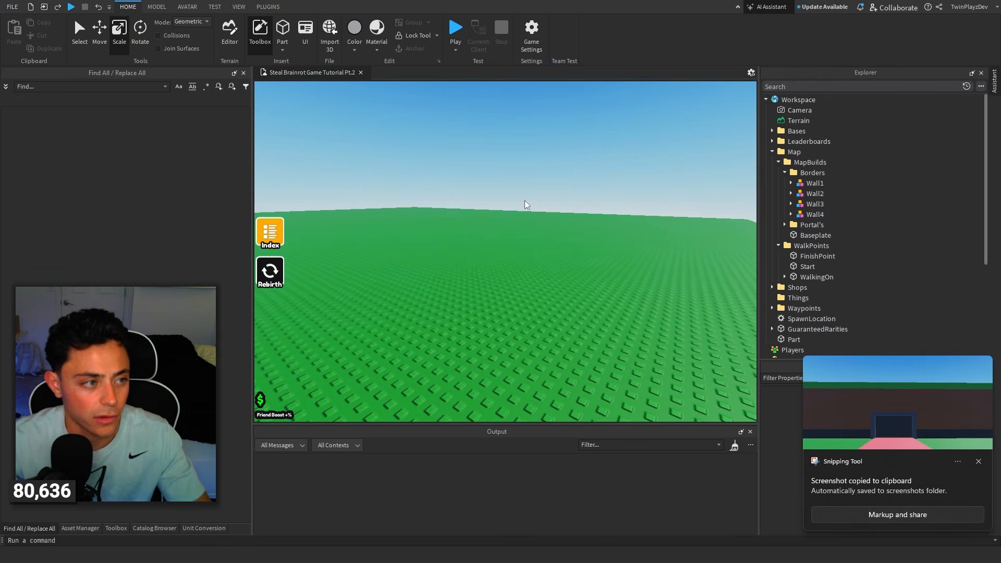
key("s")
right_click_drag(575, 155, 574, 153)
left_click(576, 154)
key("w")
key("w")
key("s")
left_click(552, 298)
Copy the Cat model from the Default Common folder under ServerStorage Things and paste it into Workspace on the green plate.
scroll(829, 239, "down", 5)
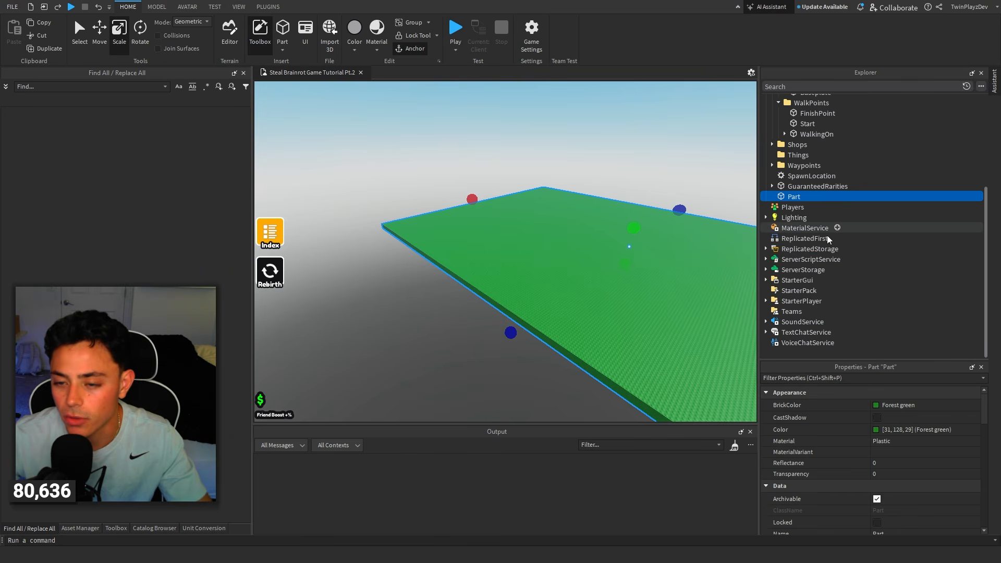
scroll(803, 270, "down", 3)
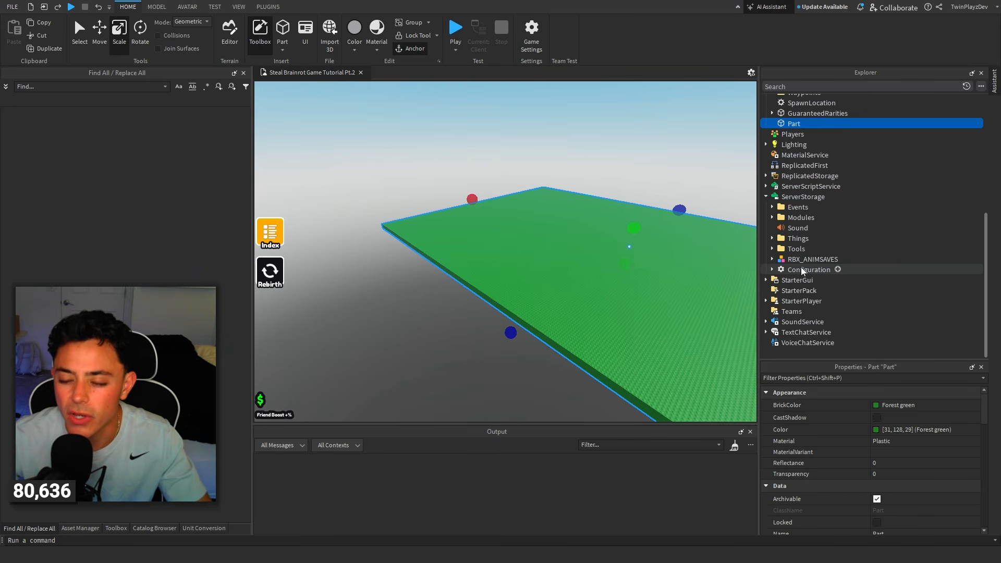
left_click(772, 239)
left_click(779, 249)
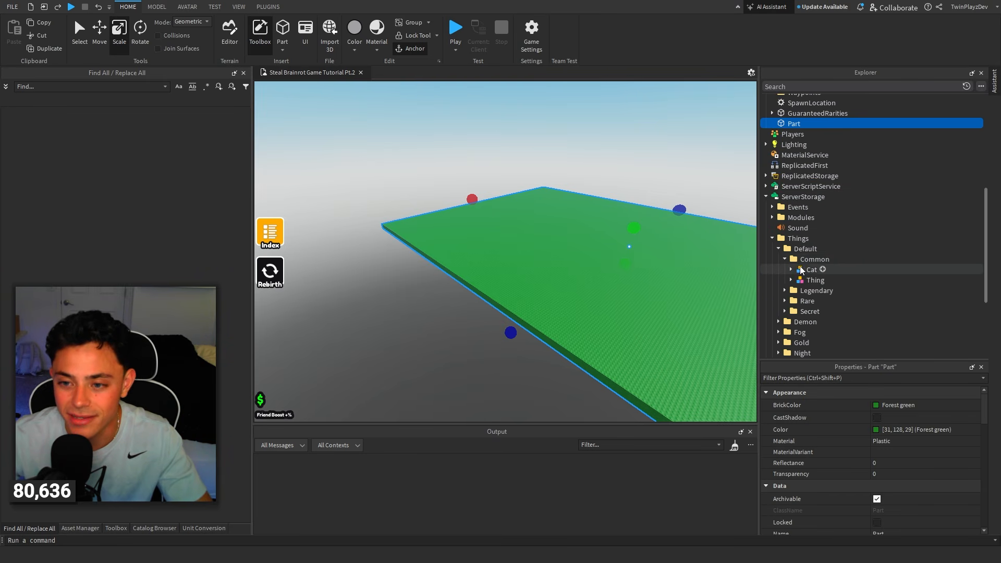
left_click(811, 269)
key("ctrl+c")
scroll(813, 255, "up", 8)
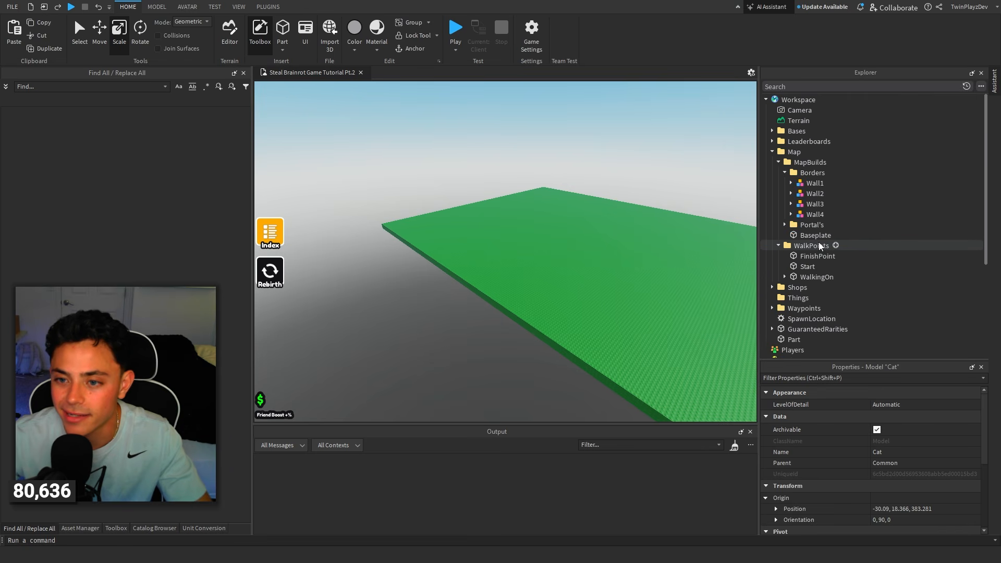
left_click(814, 108)
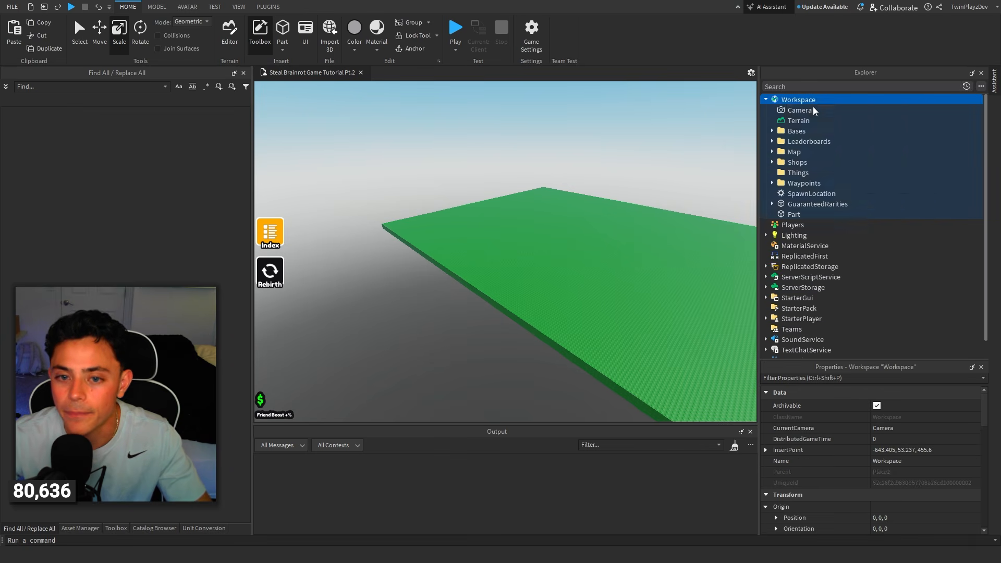
left_click(649, 199)
left_click(526, 254)
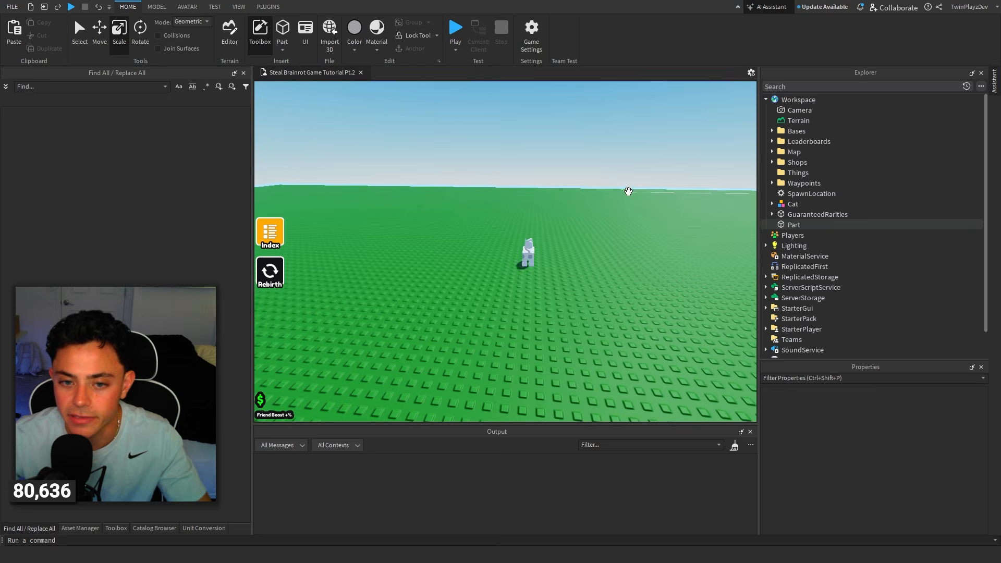
Position the Cat upright on the green plate and turn it to an orientation of 0, 180, 0.
key("f")
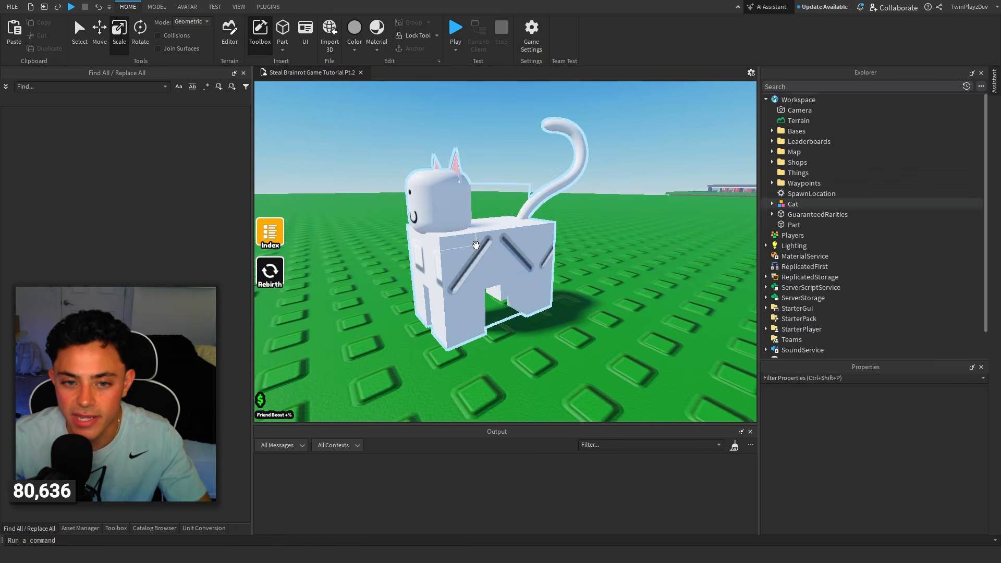
left_click_drag(476, 245, 484, 307)
key("r")
right_click_drag(500, 281, 522, 240)
right_click_drag(668, 152, 667, 152)
left_click(101, 39)
key("f")
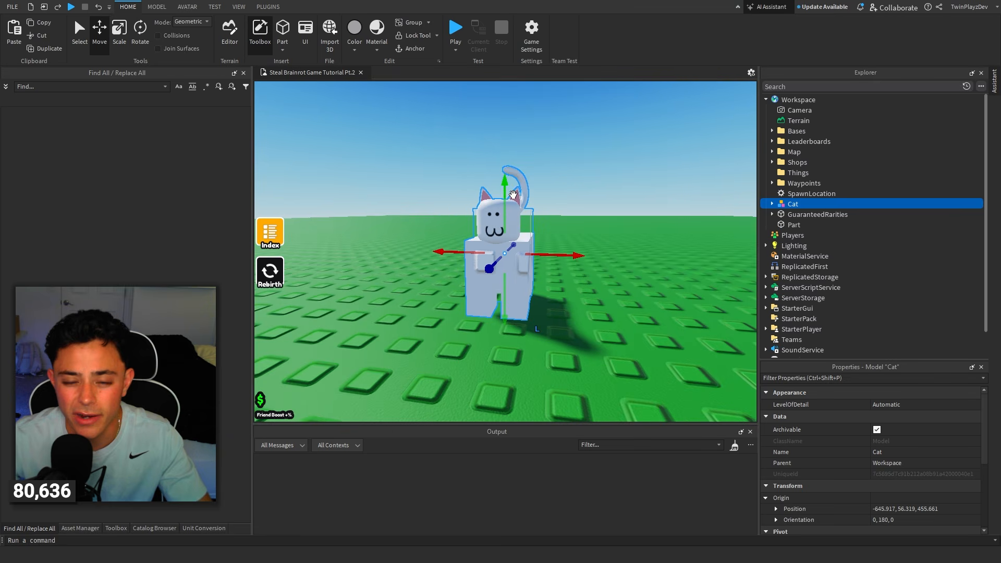
Pull the green plate's edge in toward the Cat and increase its height to form a tall wall behind it.
left_click(590, 247)
right_click_drag(589, 247, 589, 247)
scroll(589, 247, "down", 5)
left_click(119, 34)
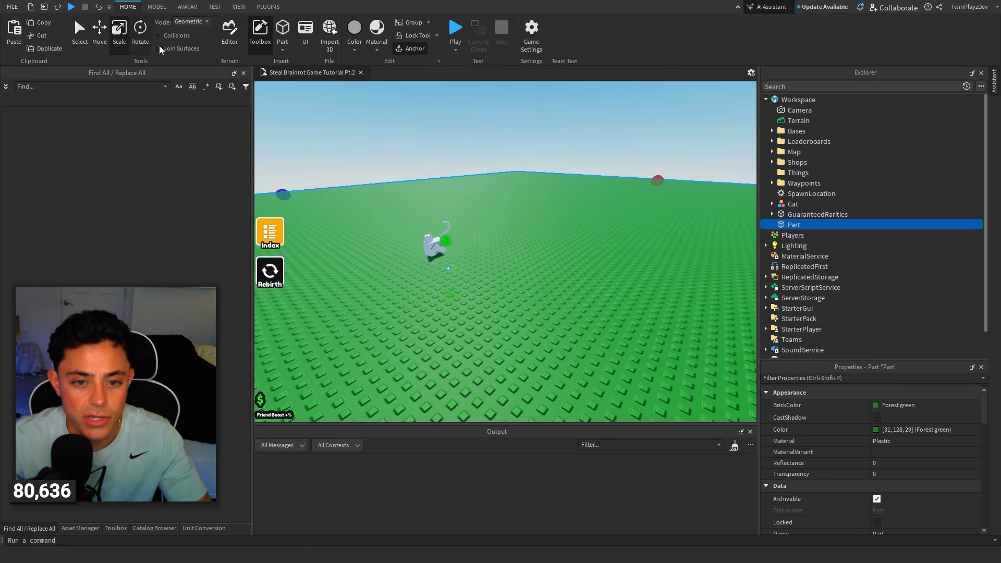
scroll(501, 160, "down", 4)
right_click_drag(500, 160, 501, 161)
left_click_drag(374, 186, 605, 243)
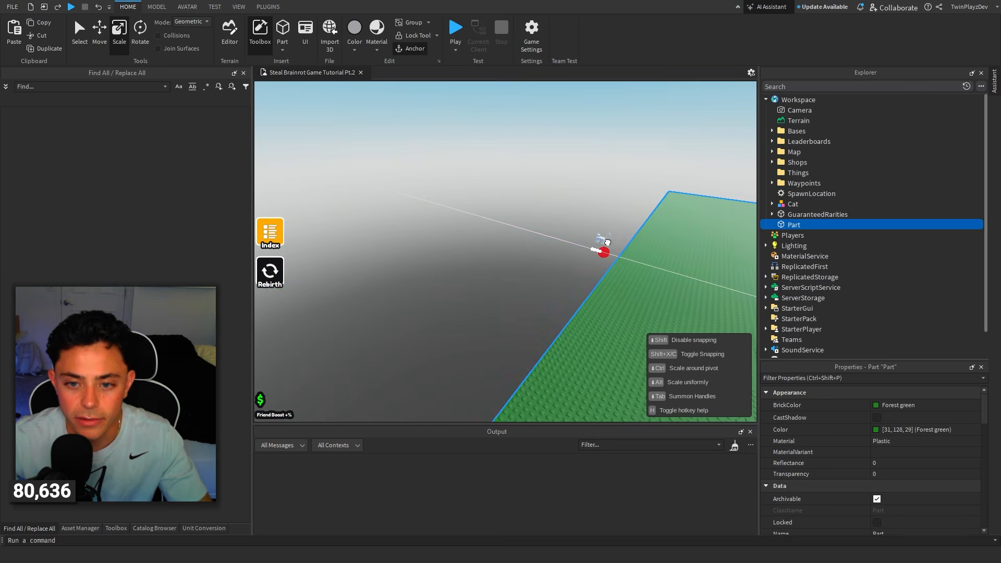
right_click_drag(608, 241, 607, 242)
left_click_drag(616, 210, 629, 153)
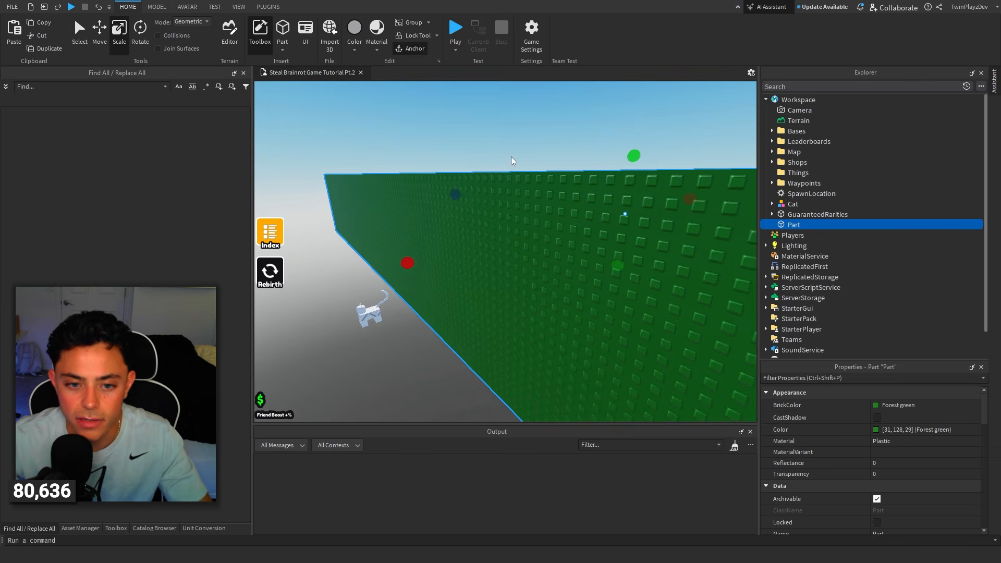
Place the Cat on the brighter, sunlit side of the green wall, turned to face away from it.
key("w")
right_click_drag(511, 161, 512, 165)
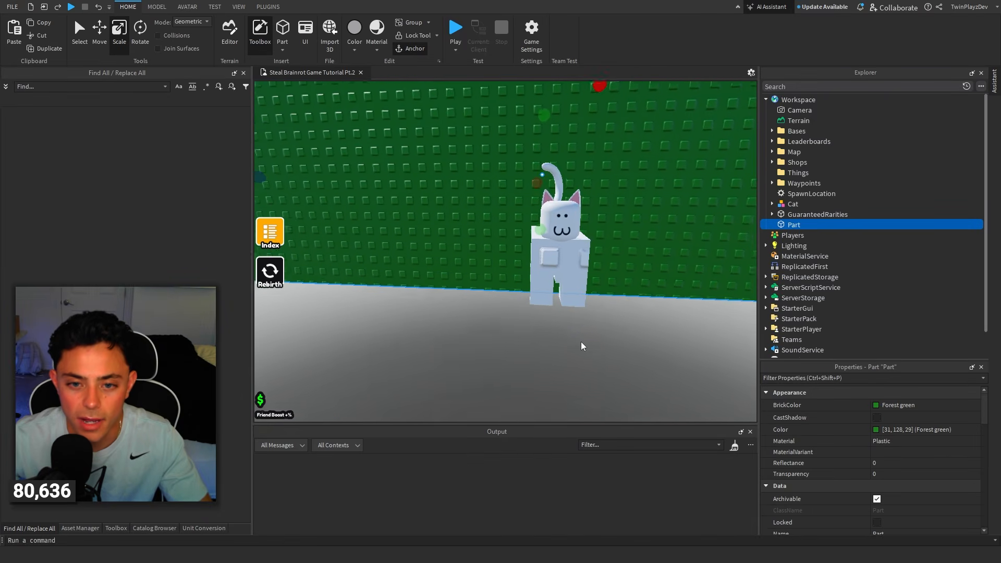
key("w")
mouse_move(581, 342)
right_mouse_down()
mouse_move(581, 370)
mouse_move(576, 343)
right_mouse_up()
left_click(576, 343)
left_click(628, 232)
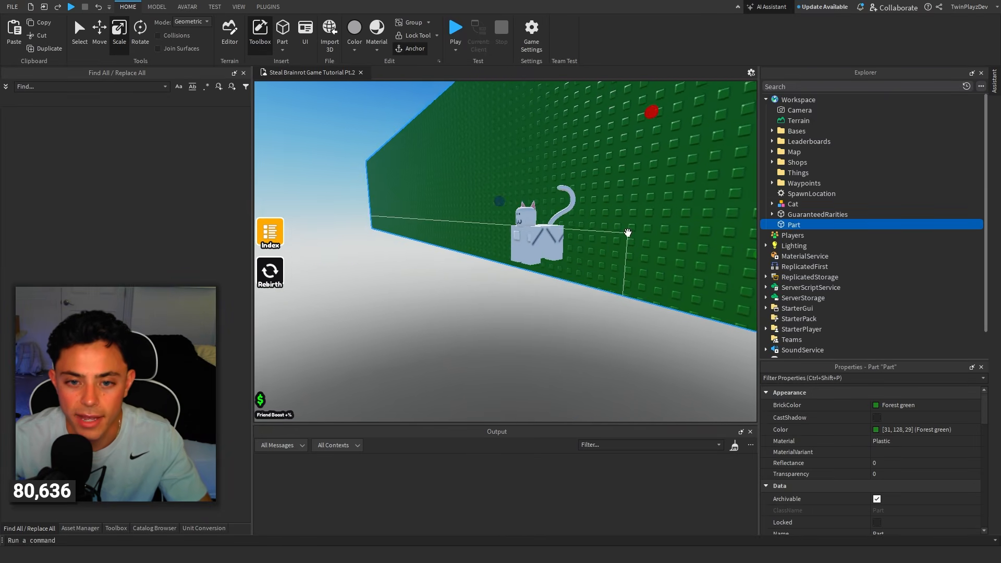
key("s")
right_click_drag(627, 232, 603, 231)
left_click(530, 229, "ctrl")
key("d")
left_click(651, 283)
key("w")
right_click_drag(650, 283, 651, 283)
left_click(605, 237)
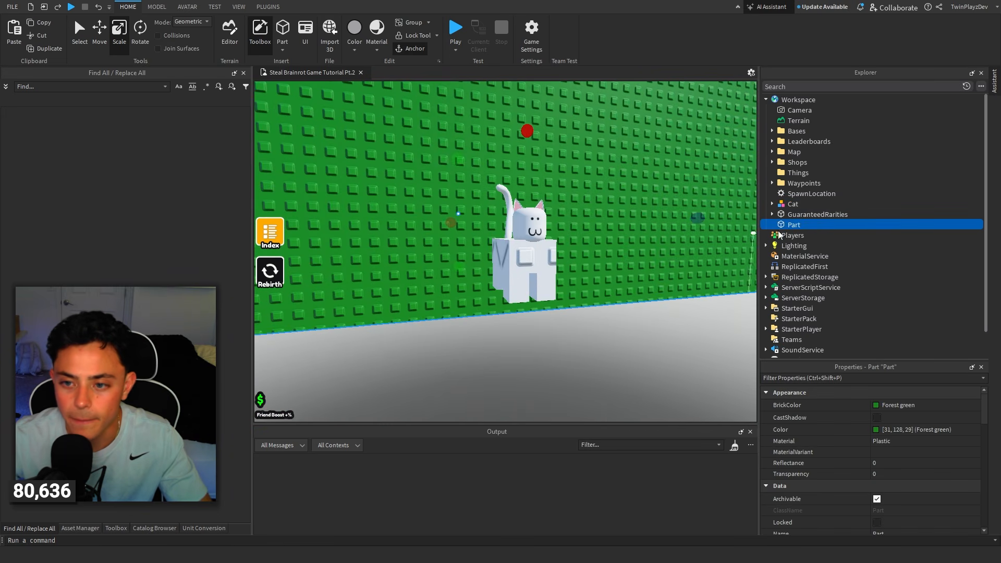
Change the green wall's material from its studded plastic, trying Leather and settling on Asphalt.
left_click(890, 440)
left_click(890, 440)
left_click(893, 450)
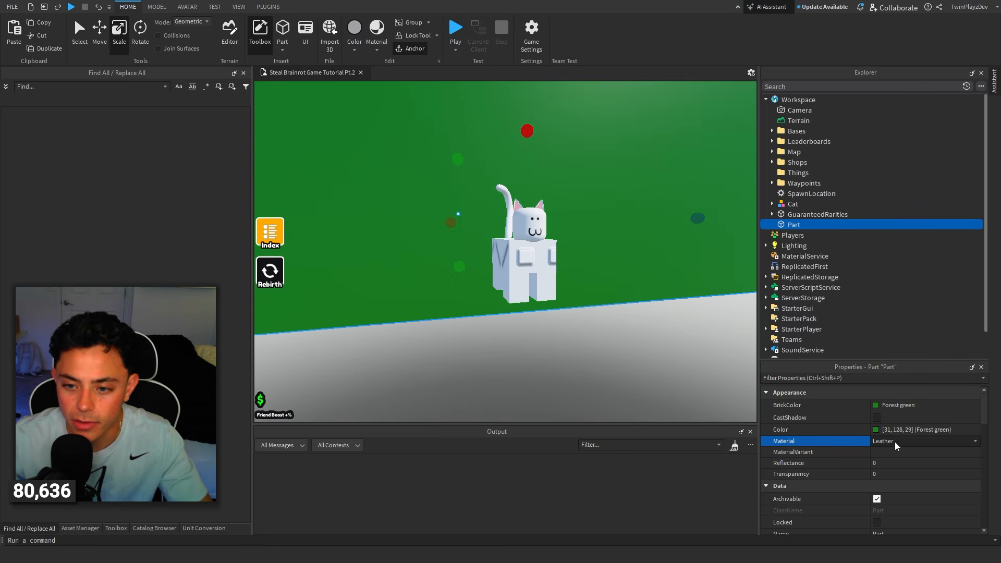
left_click(895, 442)
scroll(901, 470, "up", 1)
left_click(888, 451)
scroll(626, 305, "down", 5)
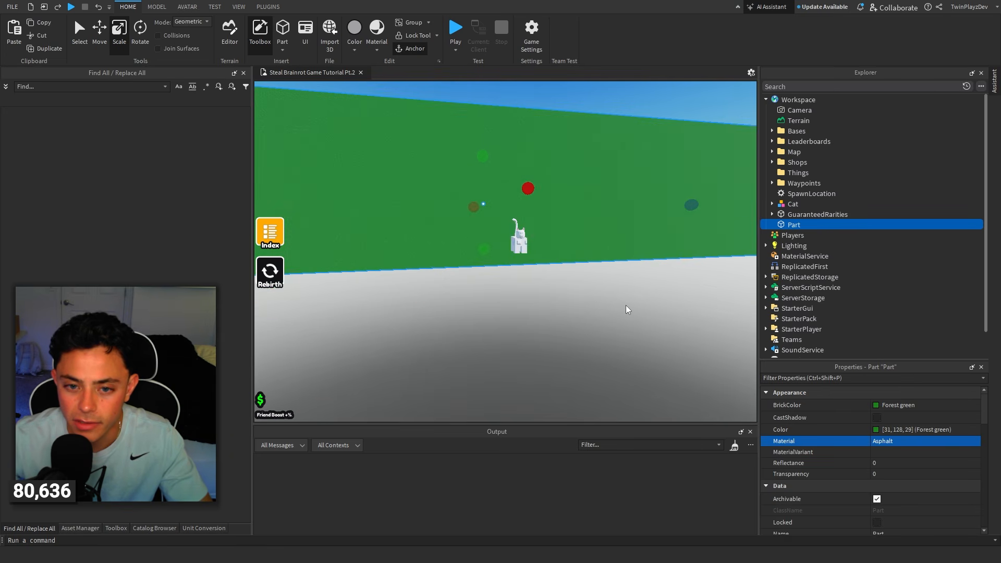
Raise the Cat about 2.4 studs in front of the green wall.
left_click(640, 316)
scroll(522, 209, "up", 5)
left_click(547, 292)
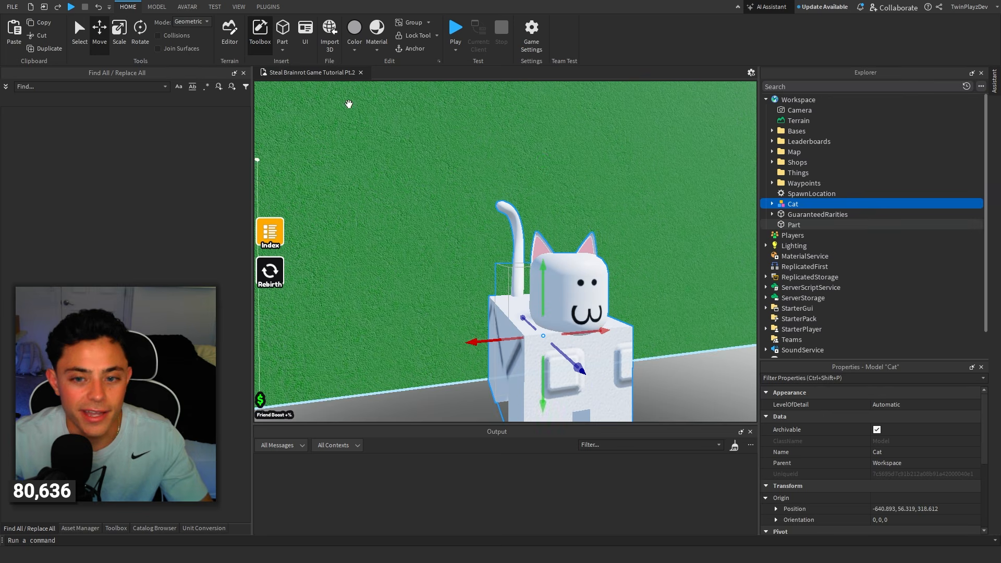
left_click_drag(540, 274, 541, 139)
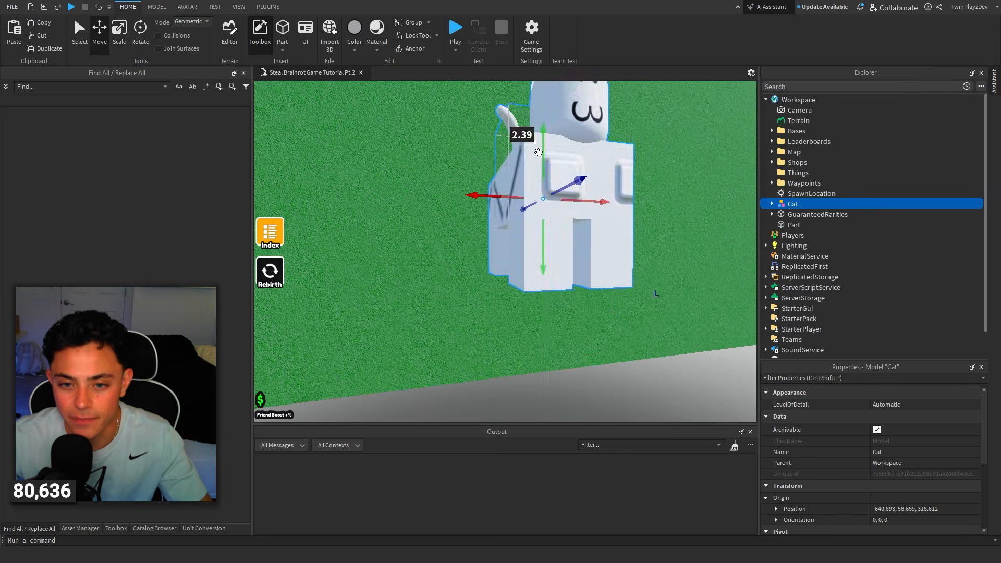
scroll(565, 183, "down", 5)
right_click_drag(563, 184, 565, 185)
scroll(565, 184, "up", 4)
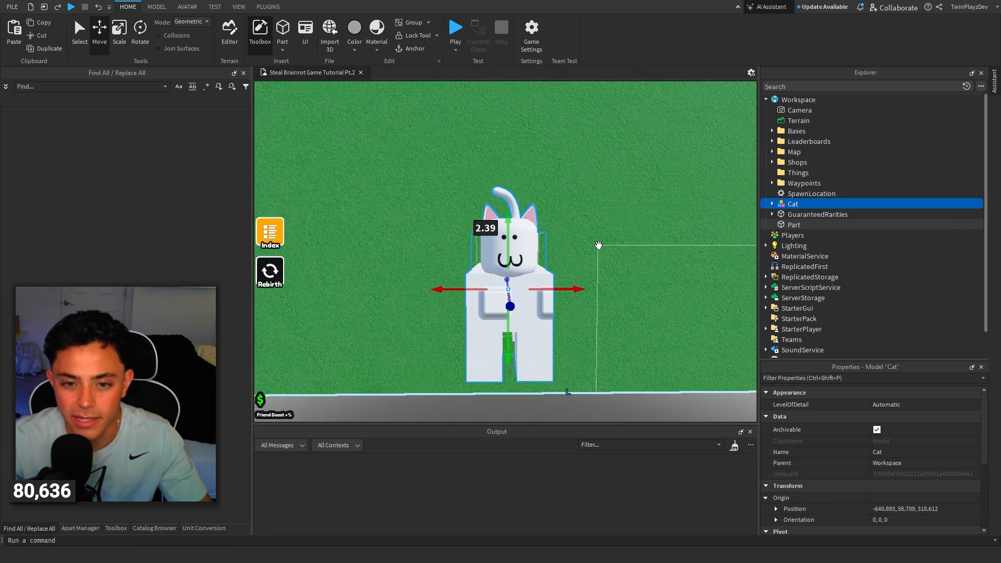
Rotate the raised Cat slightly in front of the wall to adjust its pose.
right_click_drag(599, 245, 599, 246)
key("a")
key("d")
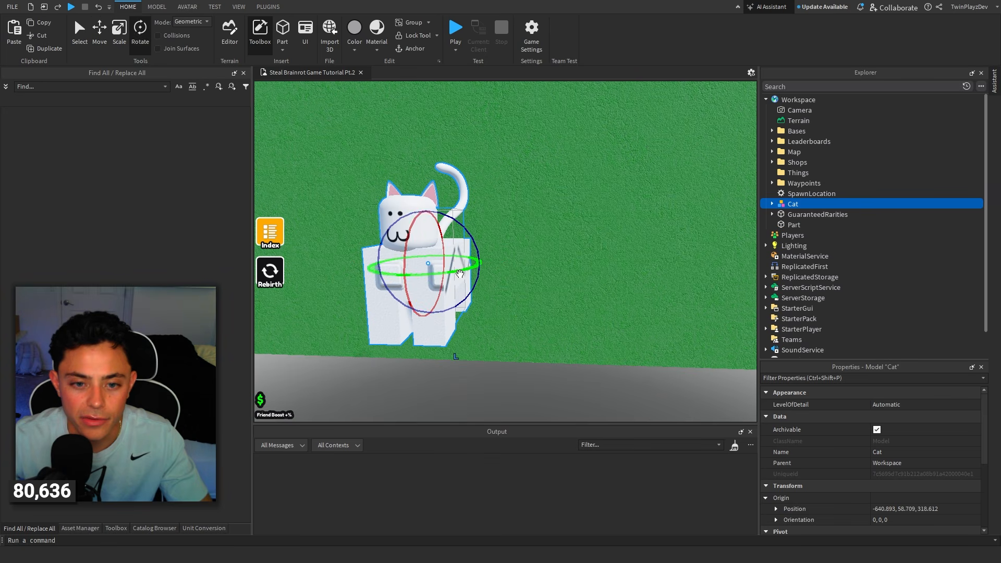
left_click_drag(460, 274, 450, 275)
key("a")
right_click_drag(585, 240, 609, 247)
Scale the green wall so it extends below the Cat and fills the whole backdrop behind it.
left_click(323, 135)
left_click(119, 38)
key("s")
mouse_move(475, 252)
left_mouse_down()
mouse_move(487, 333)
mouse_move(480, 269)
left_mouse_up()
right_click_drag(564, 136, 564, 137)
left_click(564, 137)
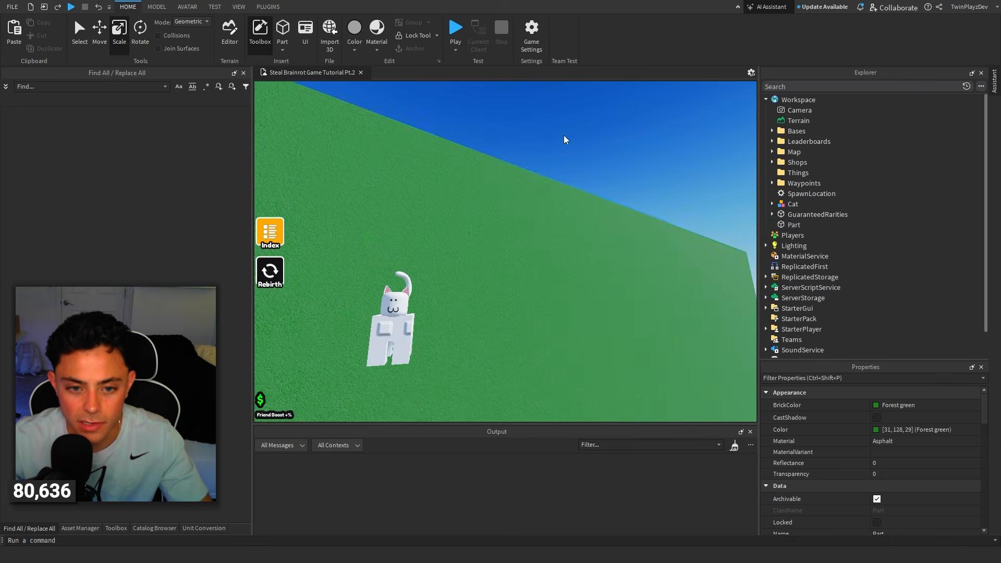
key("w")
right_click_drag(617, 187, 617, 187)
scroll(617, 186, "down", 3)
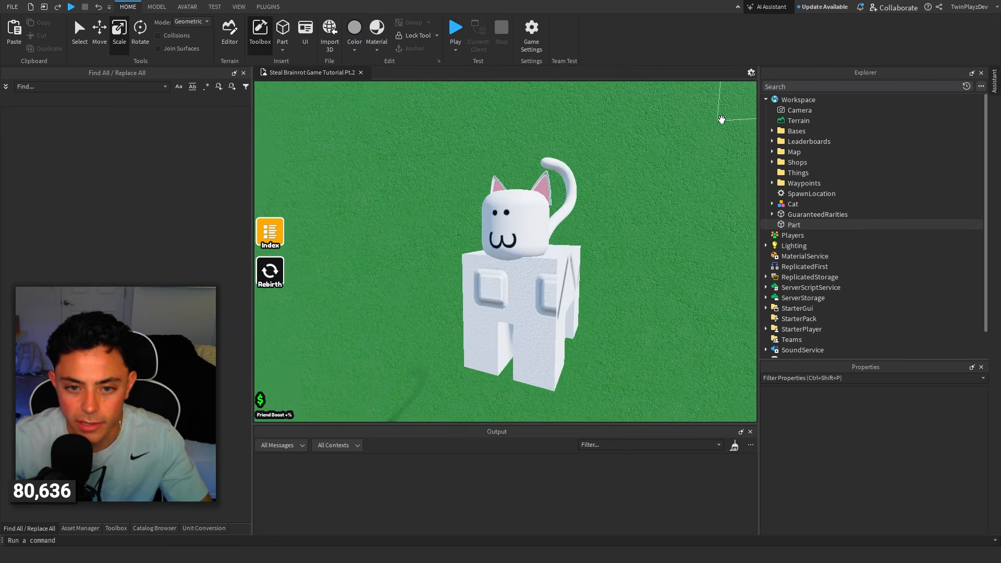
Examine the Cat against the green backdrop from several angles and distances to find a good thumbnail view.
key("a")
key("d")
scroll(722, 120, "down", 5)
scroll(722, 120, "up", 5)
key("a")
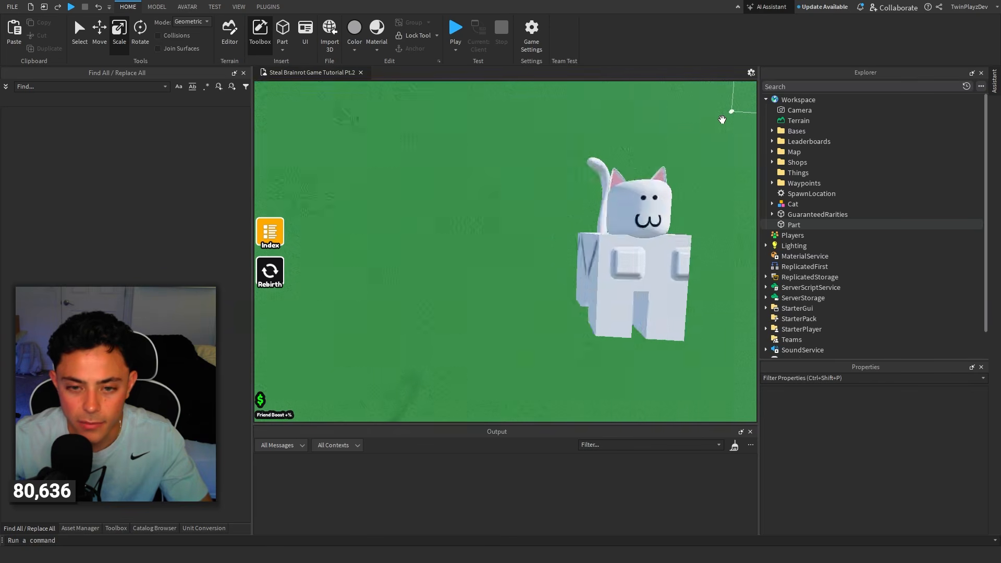
scroll(722, 120, "down", 5)
scroll(643, 185, "down", 3)
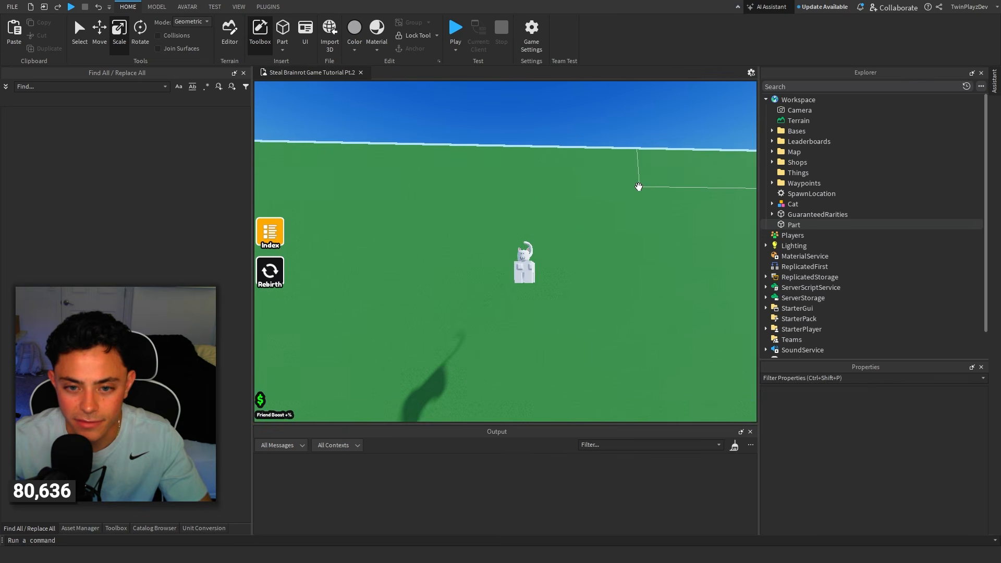
scroll(638, 187, "up", 5)
scroll(639, 186, "down", 2)
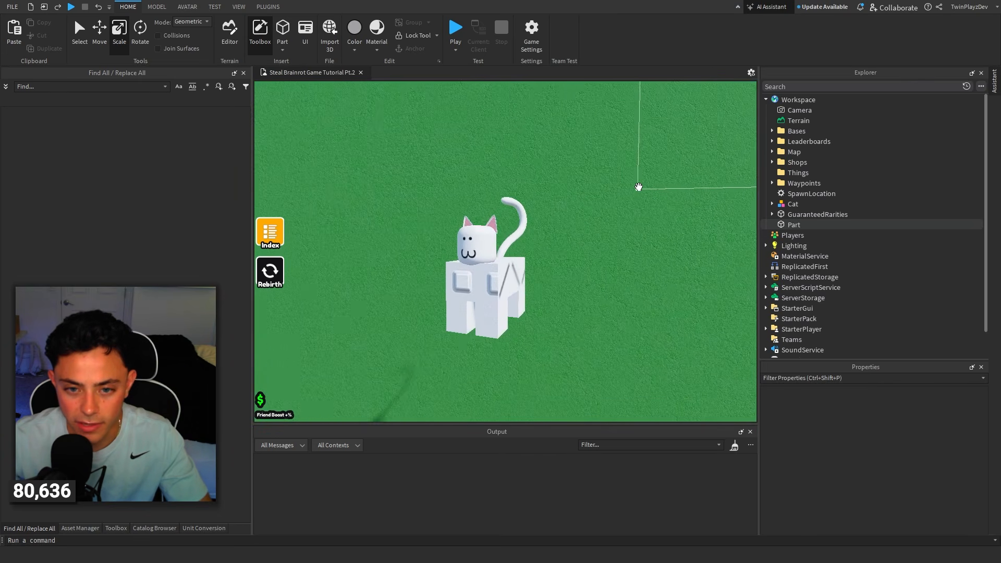
right_click_drag(639, 187, 639, 186)
Select the Cat and rotate it slightly for the planned shot.
left_click(551, 271)
right_click_drag(552, 271, 551, 270)
left_click(146, 45)
left_click_drag(534, 264, 511, 259)
Frame the Cat facing right against the plain green backdrop and take a screenshot of that area.
right_click_drag(617, 240, 617, 240)
left_click(610, 150)
right_click_drag(609, 149, 610, 150)
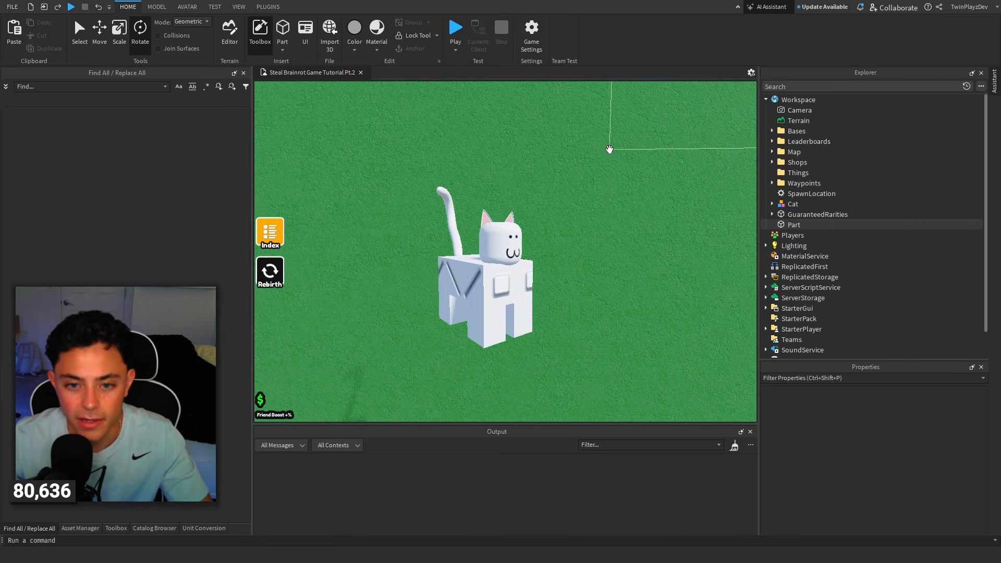
left_click_drag(725, 113, 295, 397)
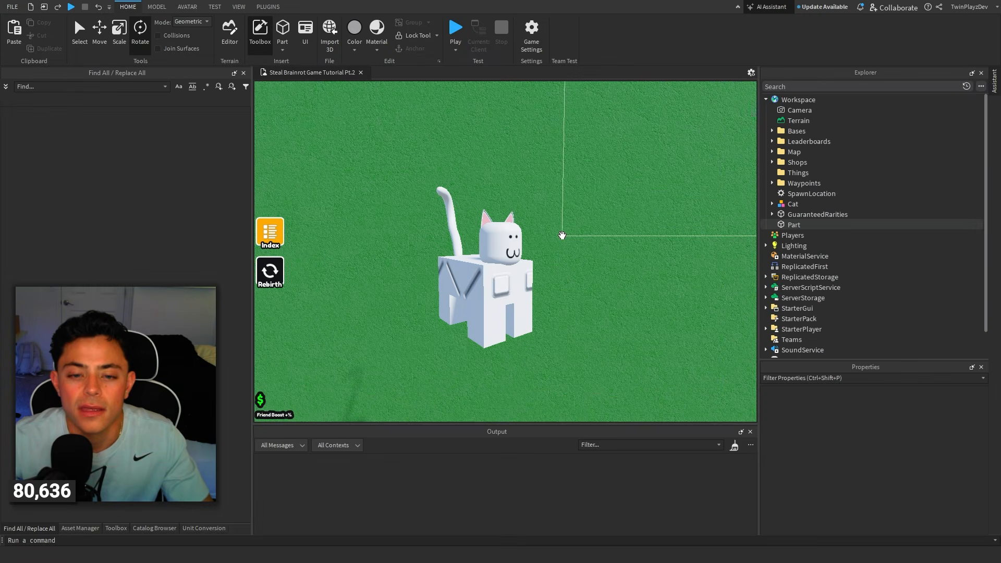
right_click_drag(621, 232, 627, 230)
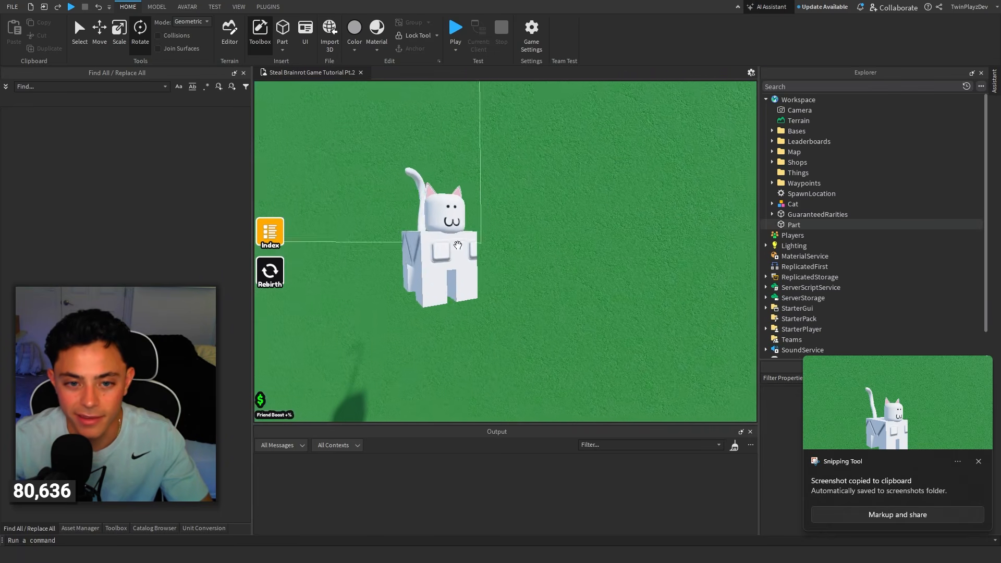
Turn the Cat for a second pose, with an orientation of 5, -20, 0.
left_click(472, 245)
right_click_drag(655, 158, 655, 158)
key("w")
left_click_drag(511, 201, 470, 212)
right_click_drag(550, 214, 550, 214)
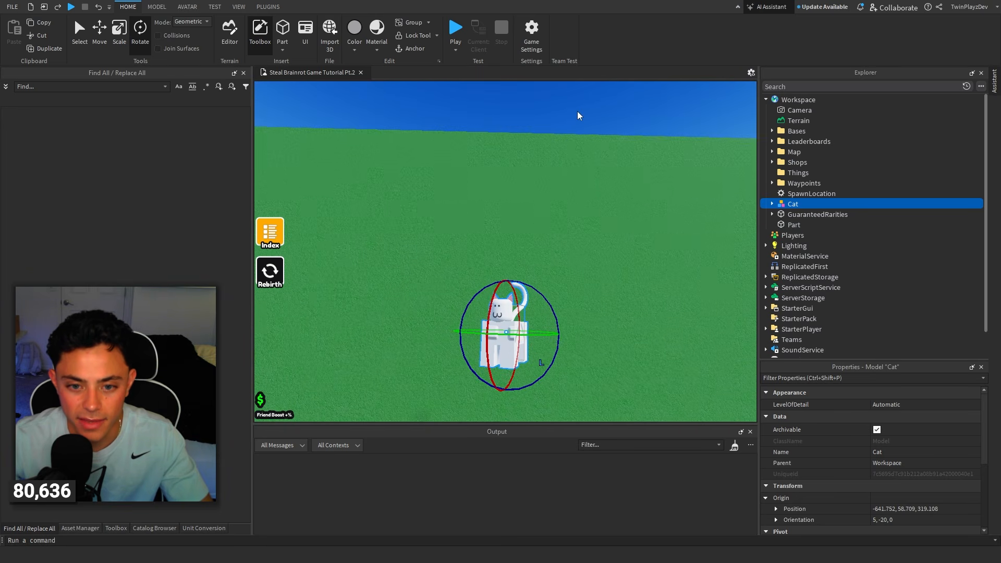
Frame the Cat facing left with its tail visible against the green backdrop and take a screenshot of it.
left_click(611, 129)
key("w")
right_click_drag(611, 130, 611, 130)
key("s")
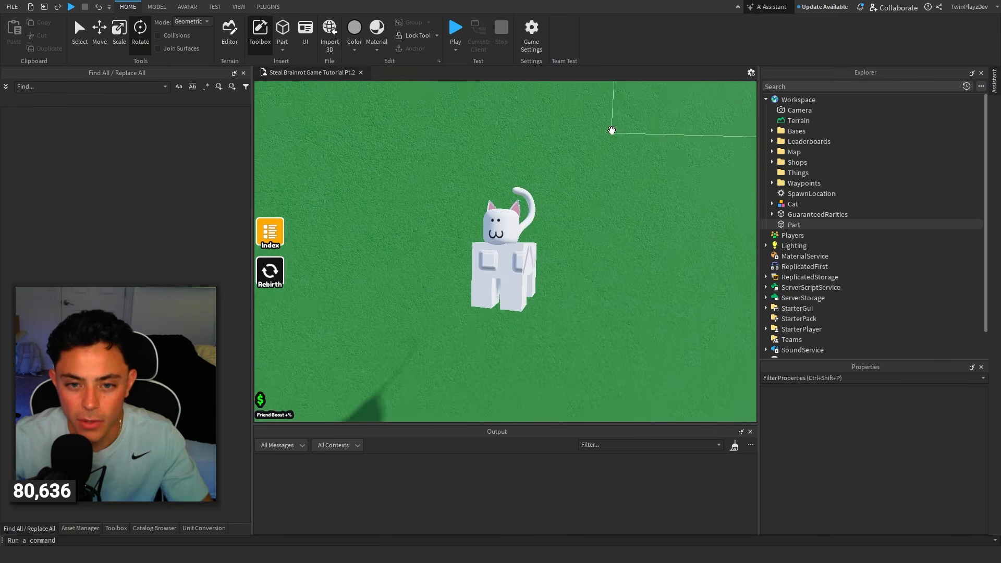
key("w")
key("s")
key("super+shift+s")
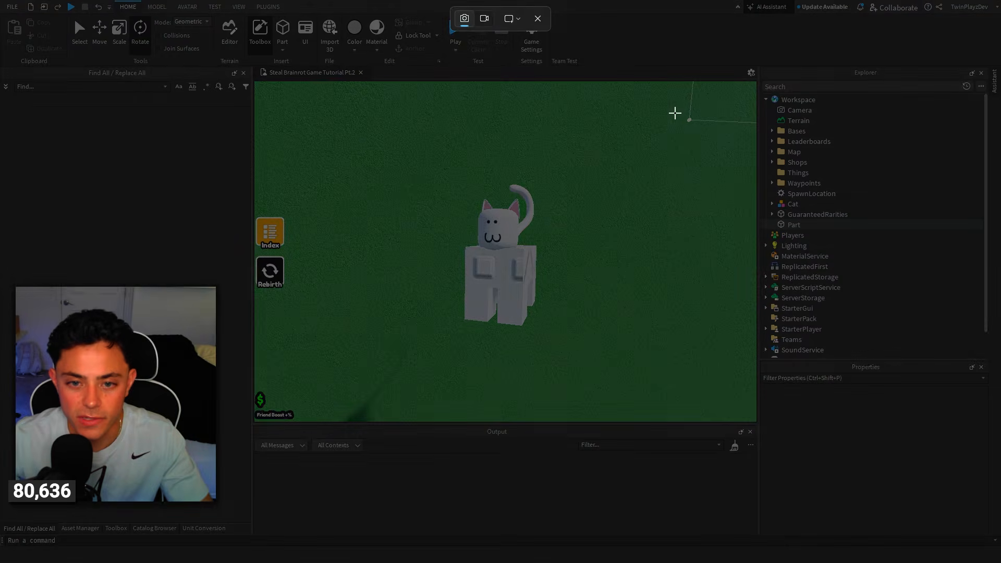
left_click_drag(675, 112, 341, 393)
Delete the Cat copy and the green backdrop part from the workspace.
left_click(526, 295)
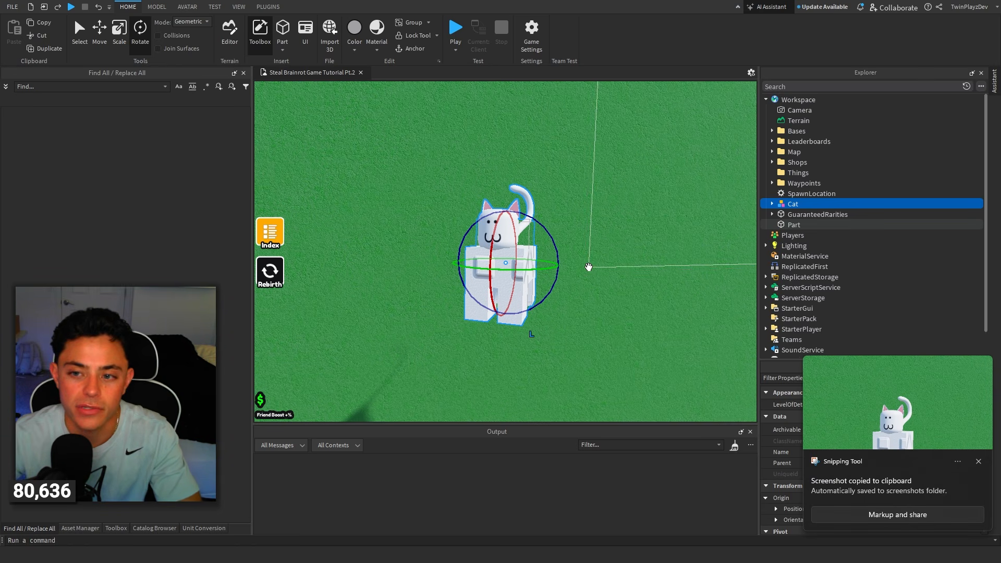
key("Delete")
left_click(587, 270)
key("Delete")
Return to the game map, line up a view down the path between the bases, and leave full screen.
right_click_drag(601, 197, 629, 183)
key("w")
key("w")
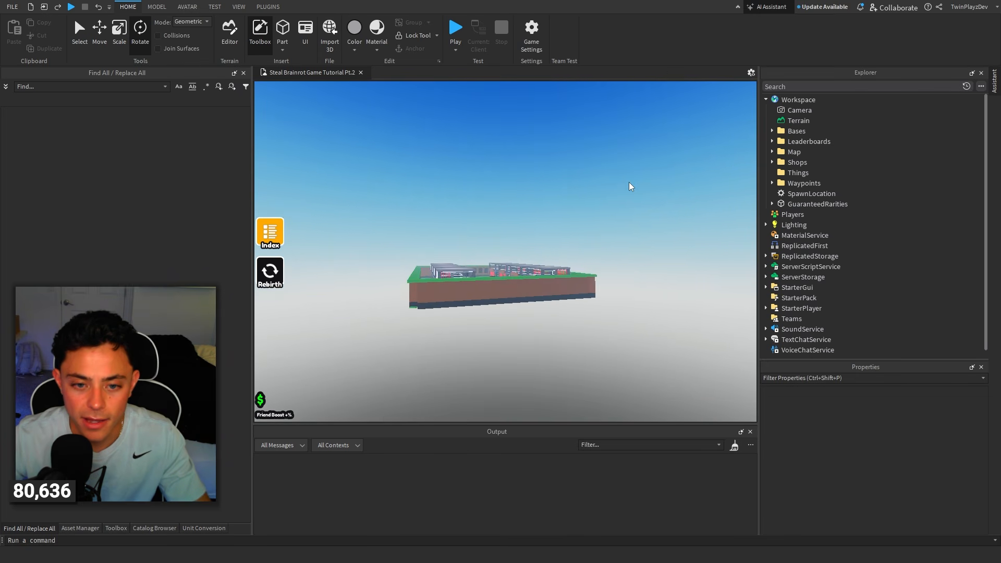
key("w")
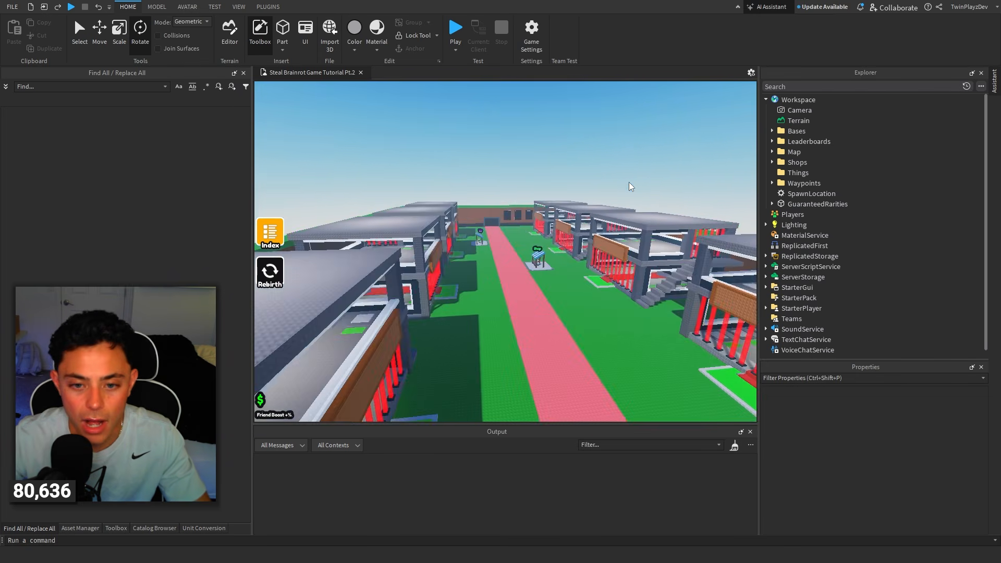
key("d")
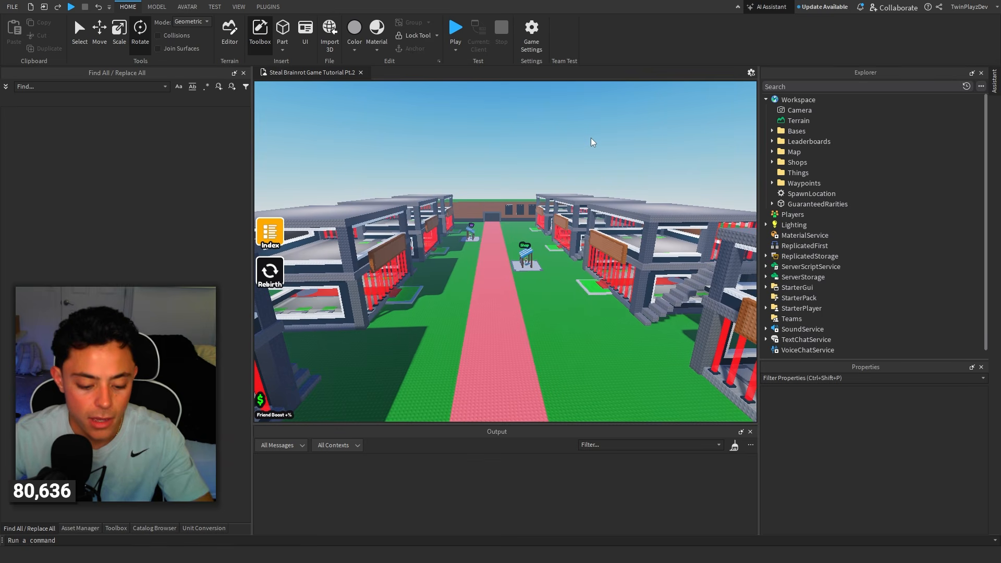
key("F11")
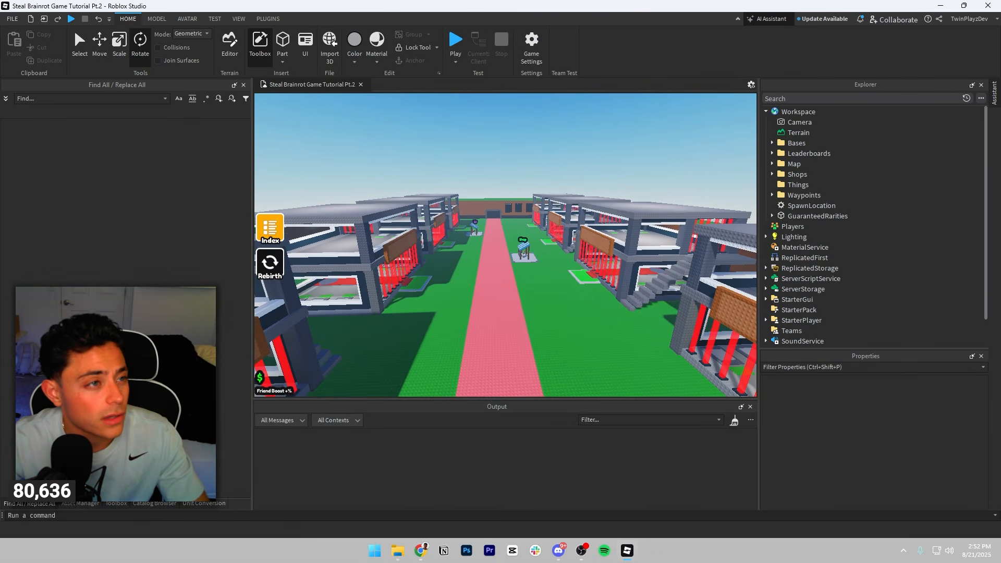
Switch to Chrome, bring up ChatGPT in a maximised window, and attach the green-background cat screenshot to the prompt.
left_click_drag(0, 73, 621, 69)
double_click(621, 69)
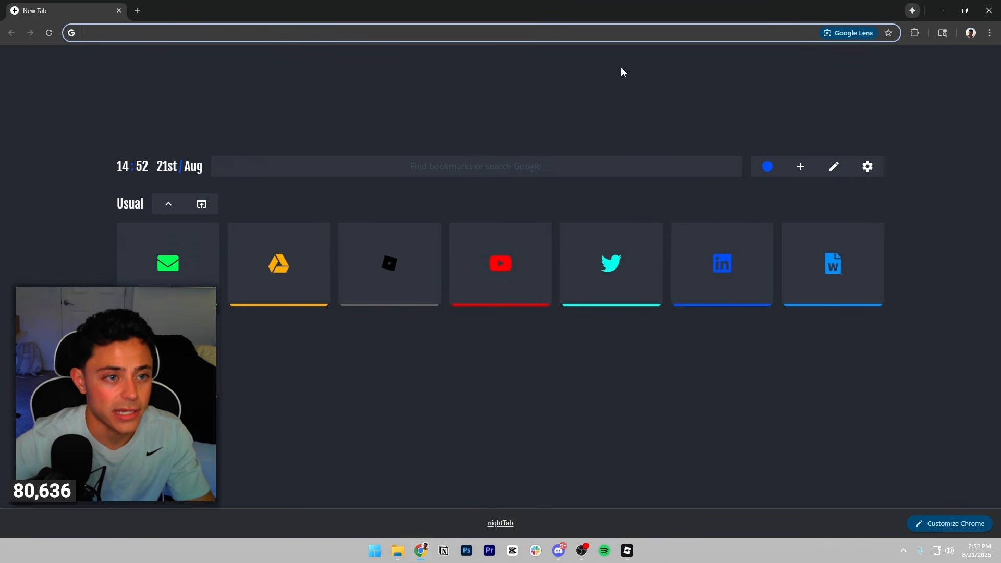
left_click_drag(90, 10, 0, 103)
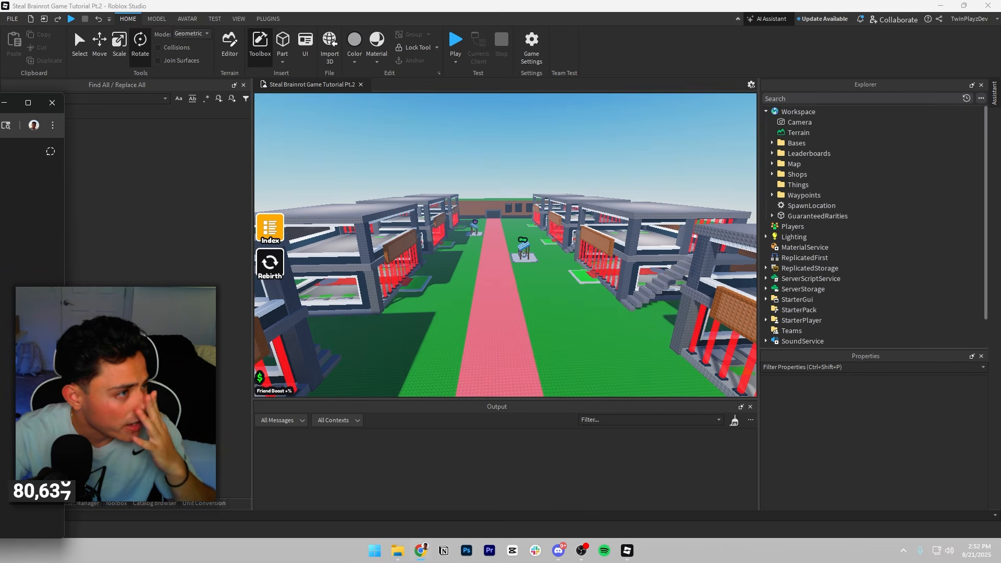
left_click_drag(0, 107, 566, 74)
double_click(579, 67)
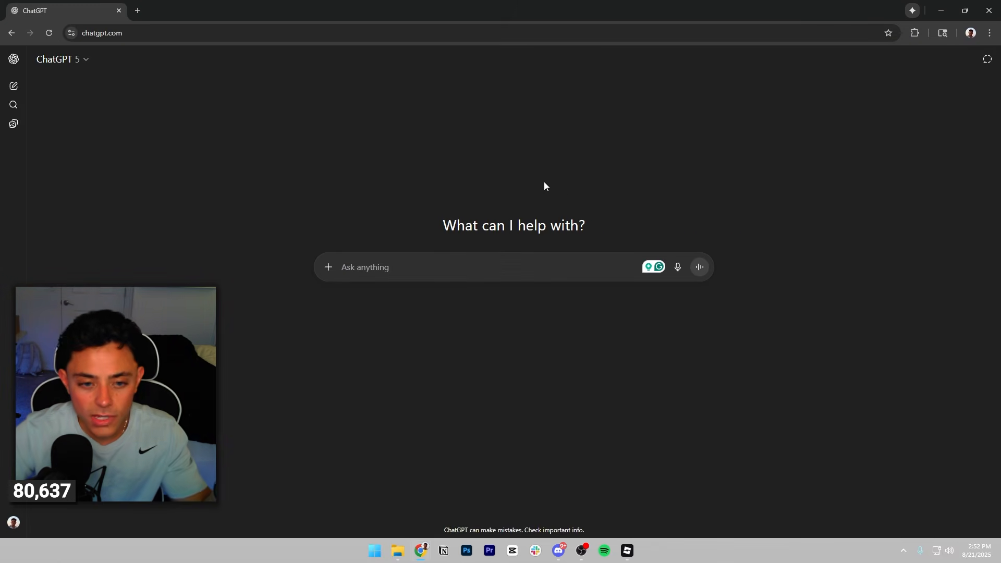
left_click(400, 553)
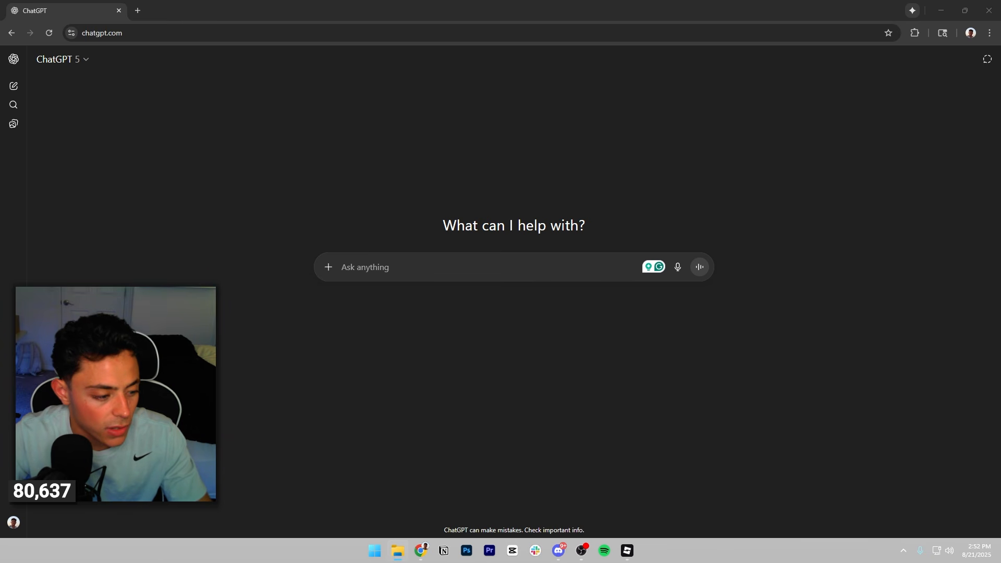
left_click_drag(250, 339, 501, 281)
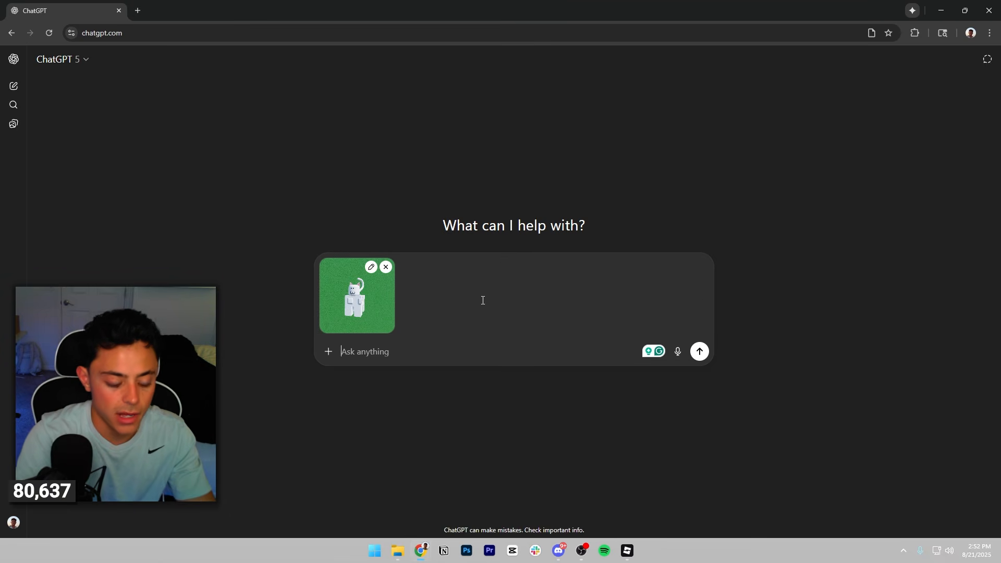
Send the prompt "Cut out the cat, make it a high quality rendered 3d model image, 512 x 512, transparent background".
type("Cut out the cat, make it a high rendered 3d model")
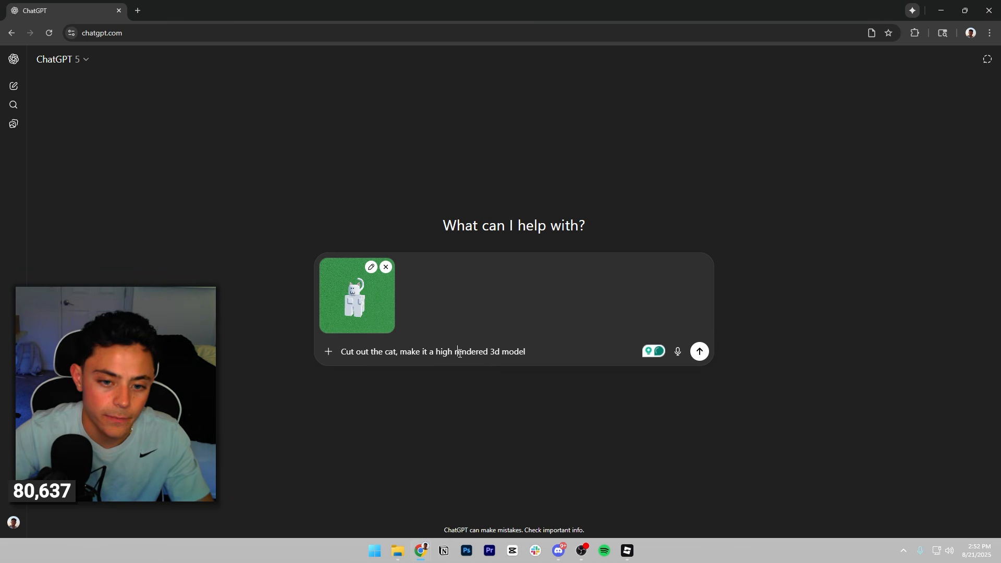
type("quality ")
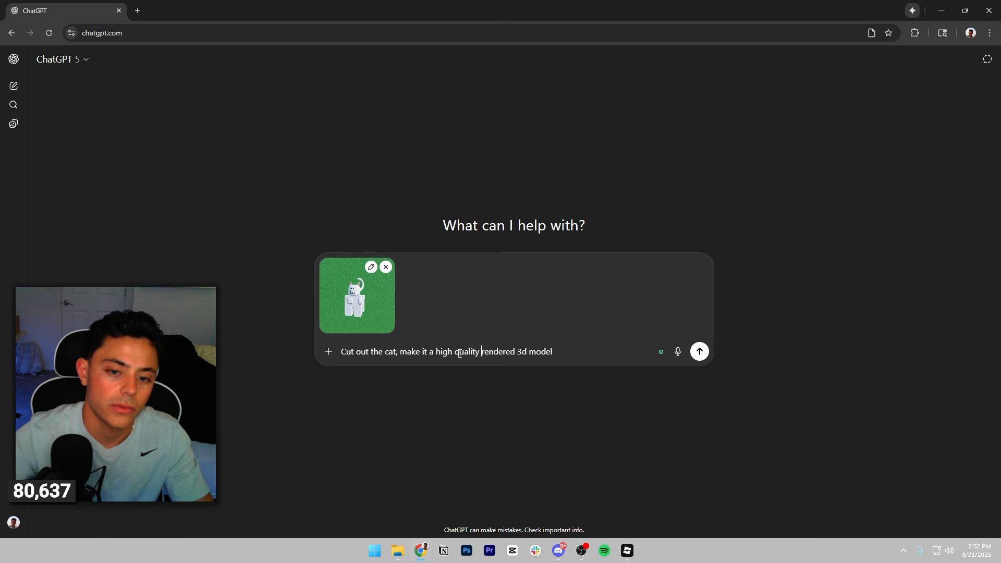
type(",")
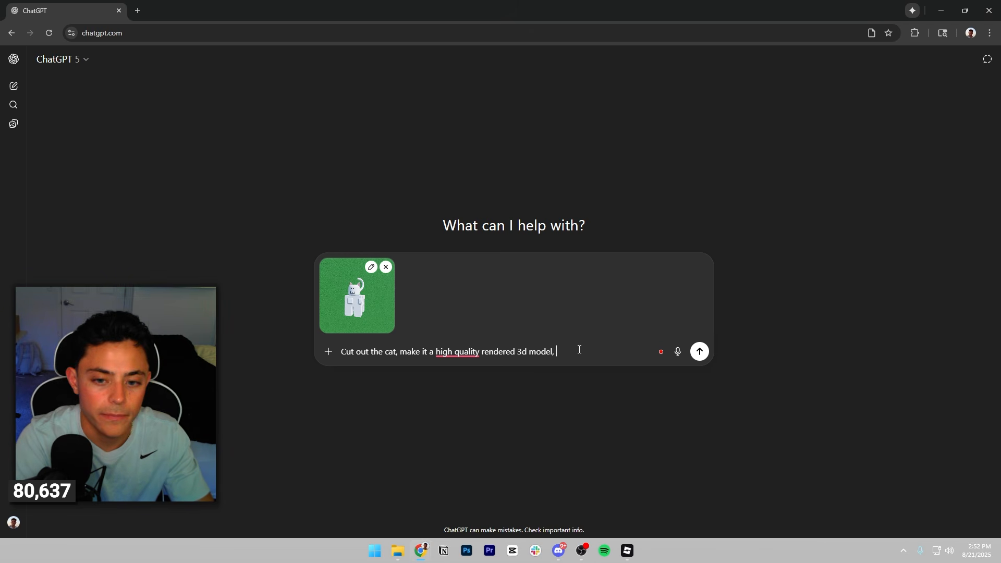
key("BackSpace")
key("BackSpace")
type("image")
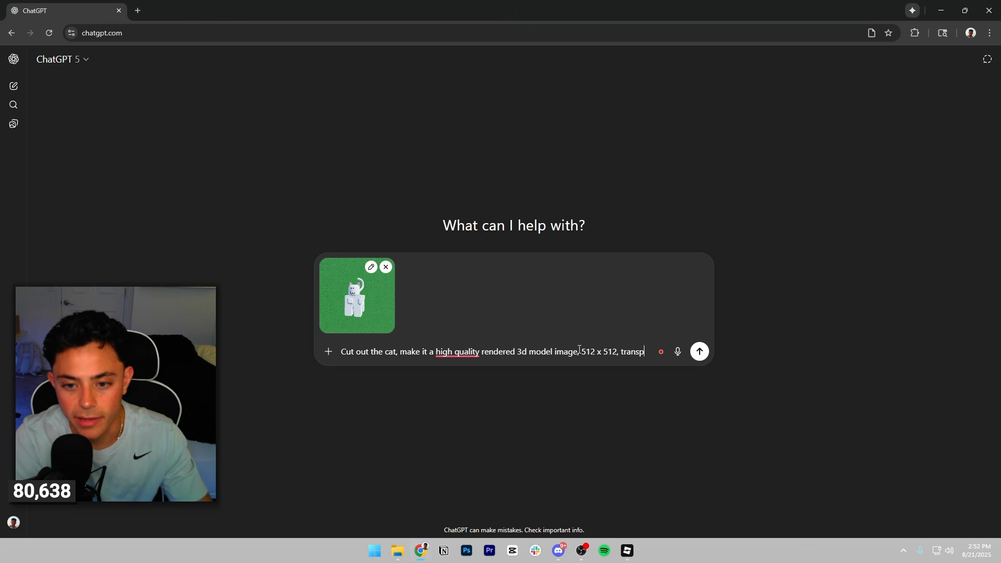
type("t background")
key("Return")
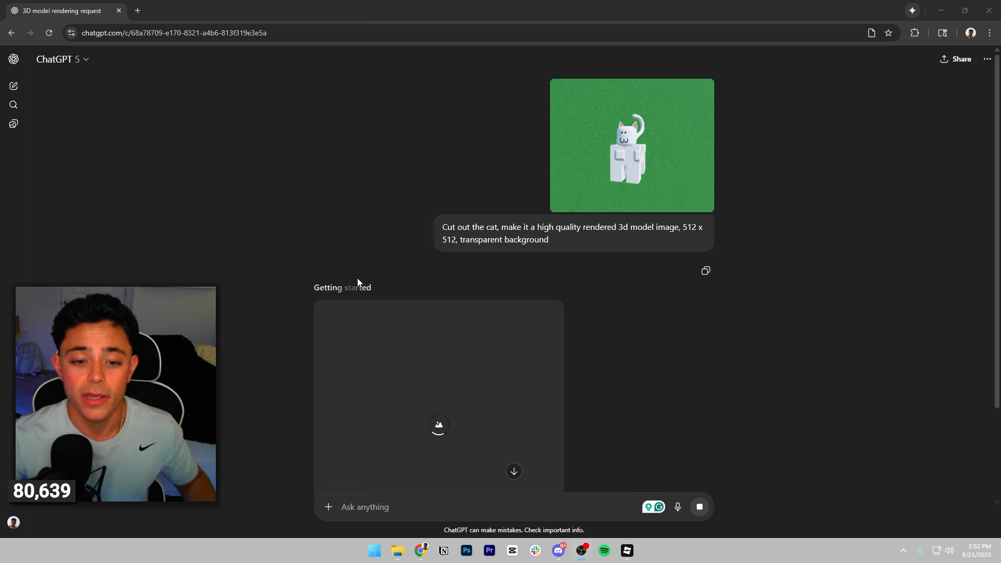
View the thumbnail on the Steal a Baddie Roblox game page as a reference, and close that page.
scroll(406, 205, "down", 2)
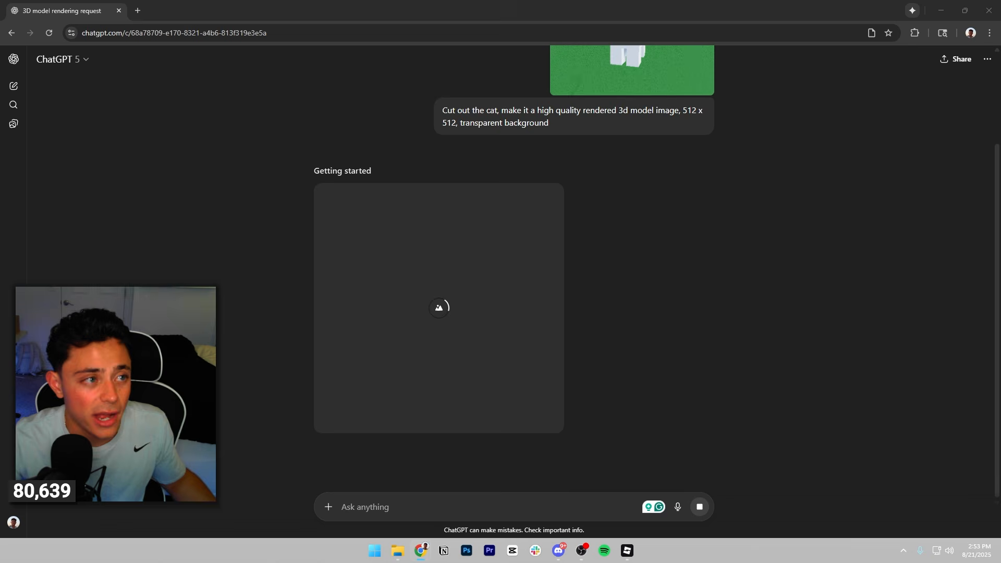
left_click_drag(0, 33, 173, 12)
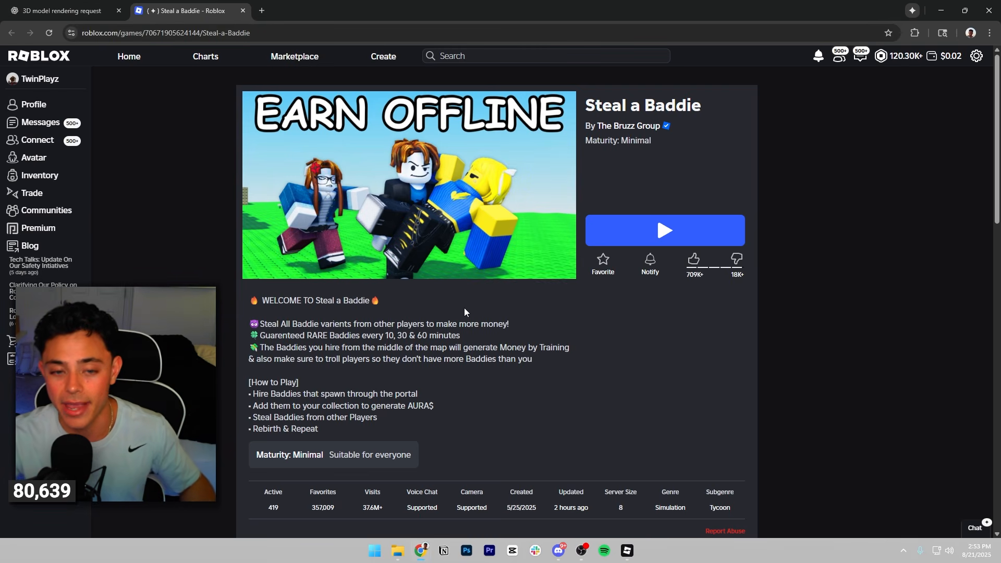
left_click(67, 7)
left_click(243, 10)
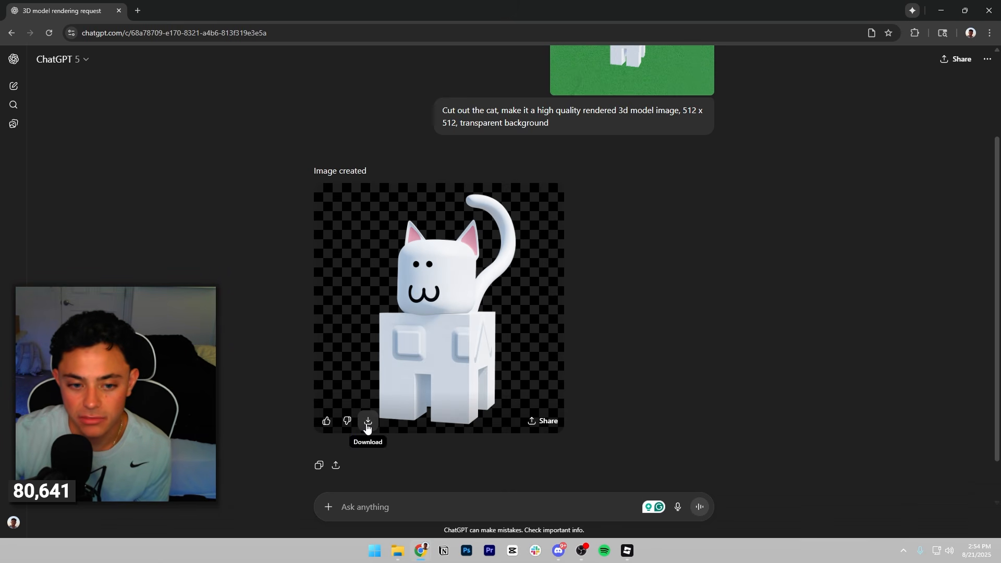
Download the generated white cat image and copy it from the browser's recent downloads into the File Explorer folder.
left_click(368, 423)
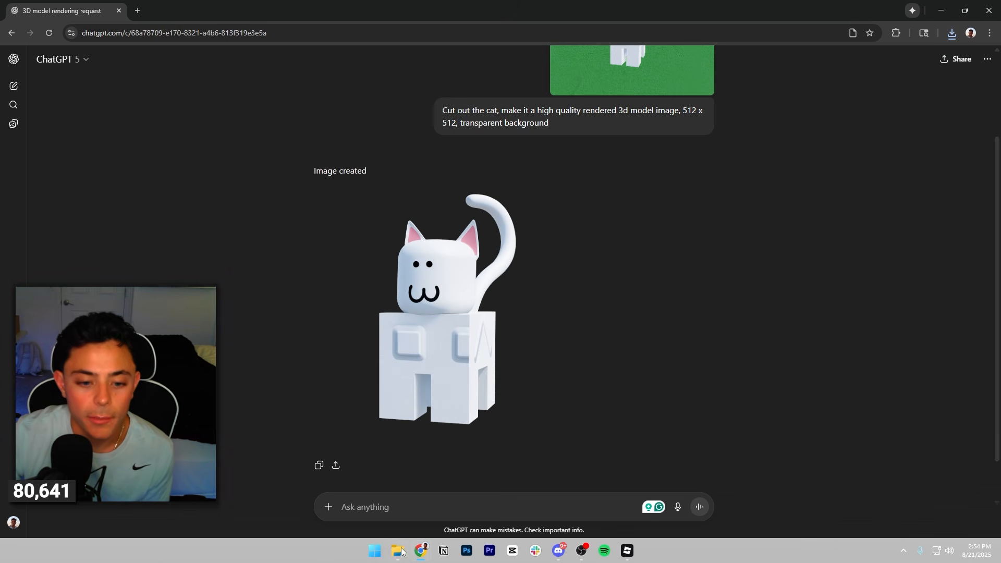
left_click(952, 33)
left_click_drag(876, 84, 0, 208)
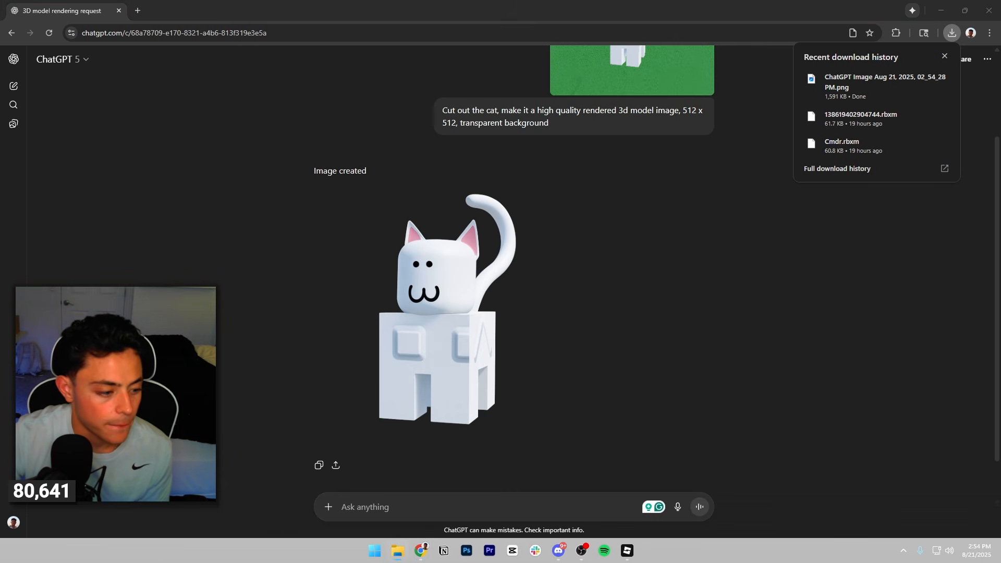
left_click(690, 329)
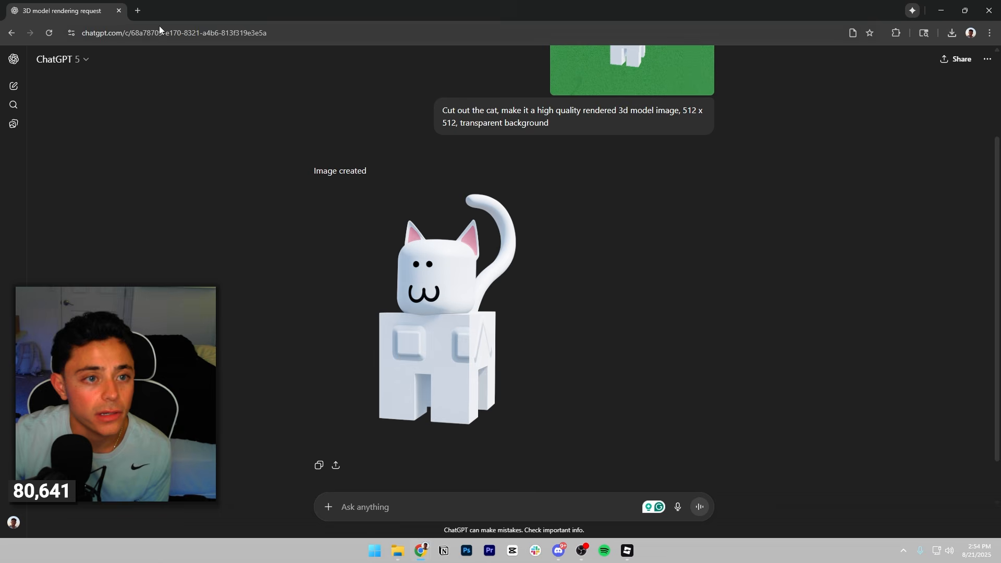
left_click(526, 509)
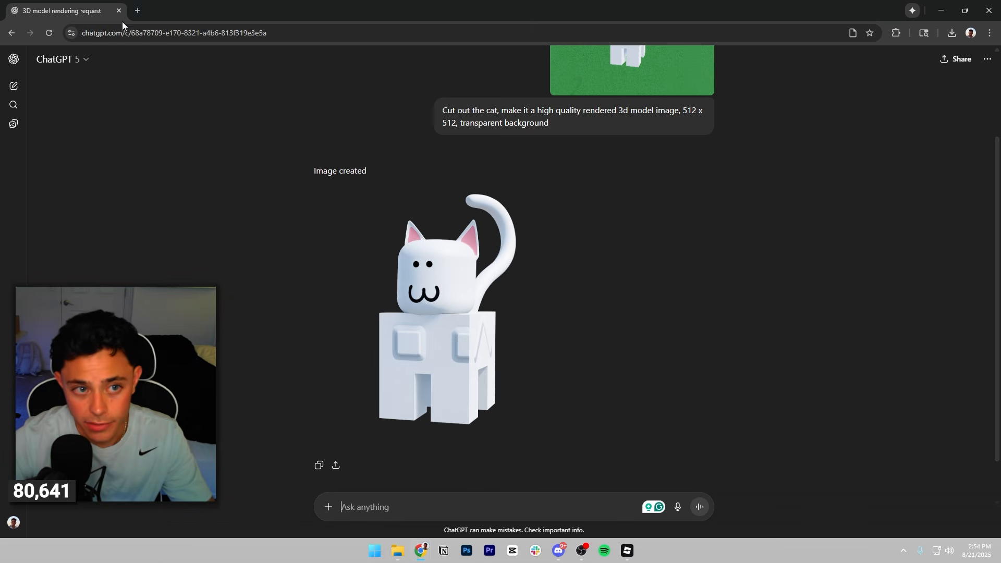
Search Google Images for "roblox bacon transparent" in a new tab and copy the front-facing bacon hair character image from Pinterest.
left_click(137, 10)
type("roblox bacon transparent")
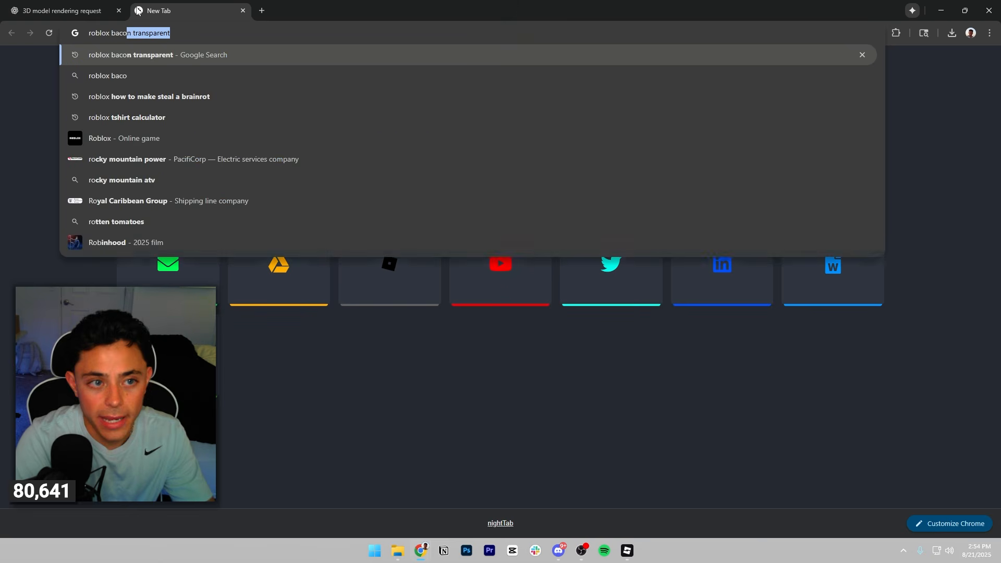
key("Return")
left_click(183, 103)
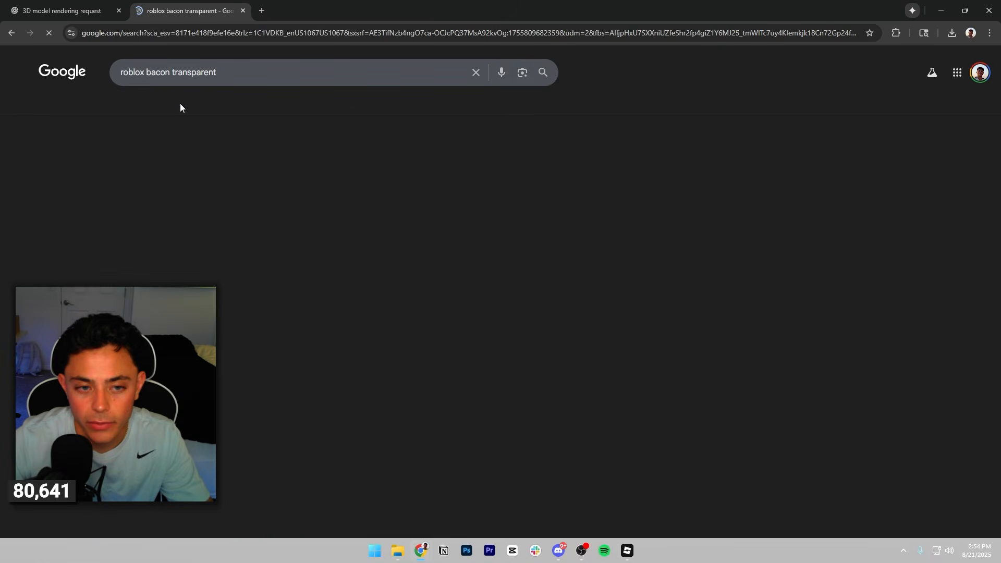
left_click(256, 215)
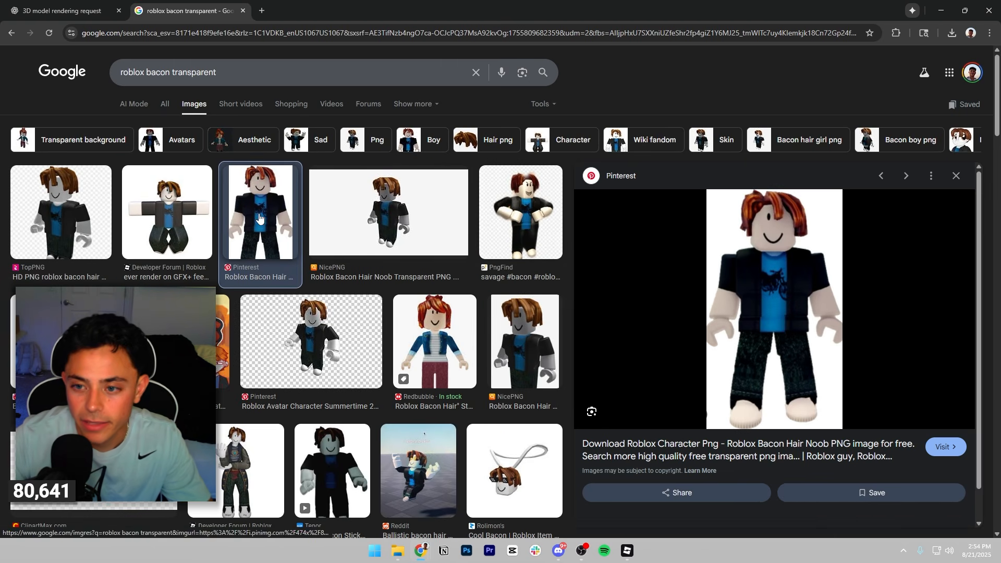
right_click(786, 315)
left_click(829, 245)
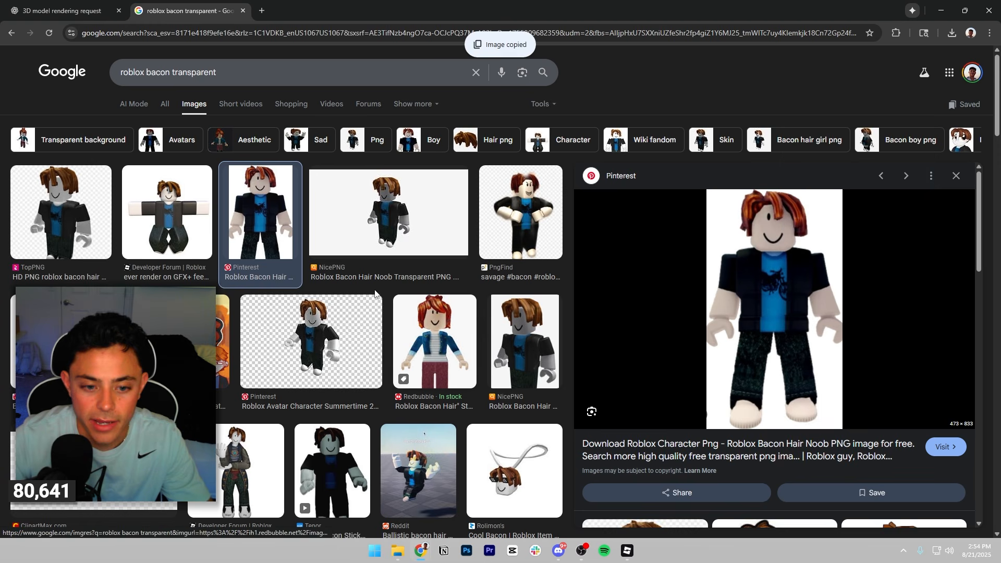
Attach the copied bacon character image and the downloaded cat PNG to a new message in the ChatGPT conversation.
left_click(74, 4)
key("ctrl+v")
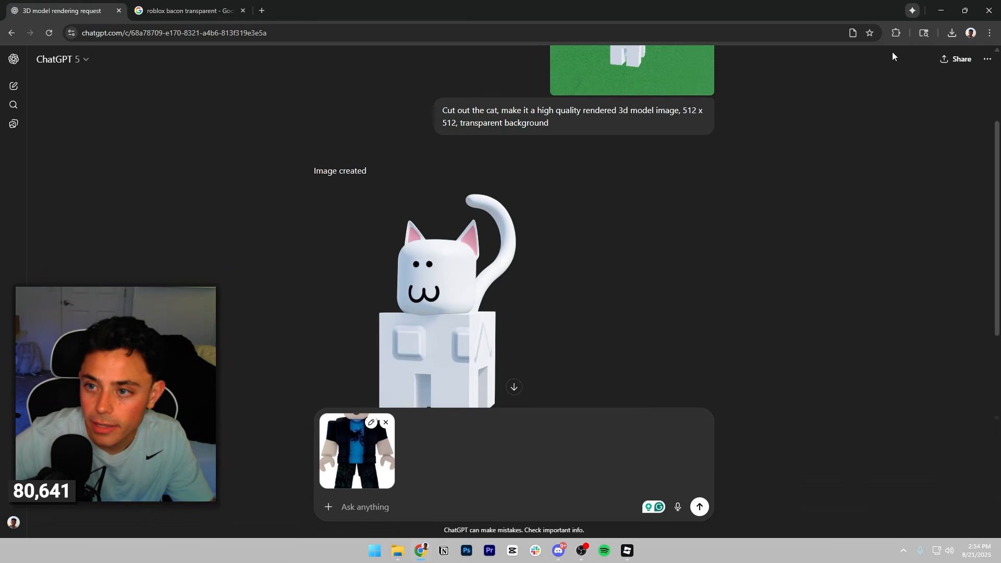
left_click(951, 37)
left_click_drag(881, 86, 415, 509)
left_click(416, 509)
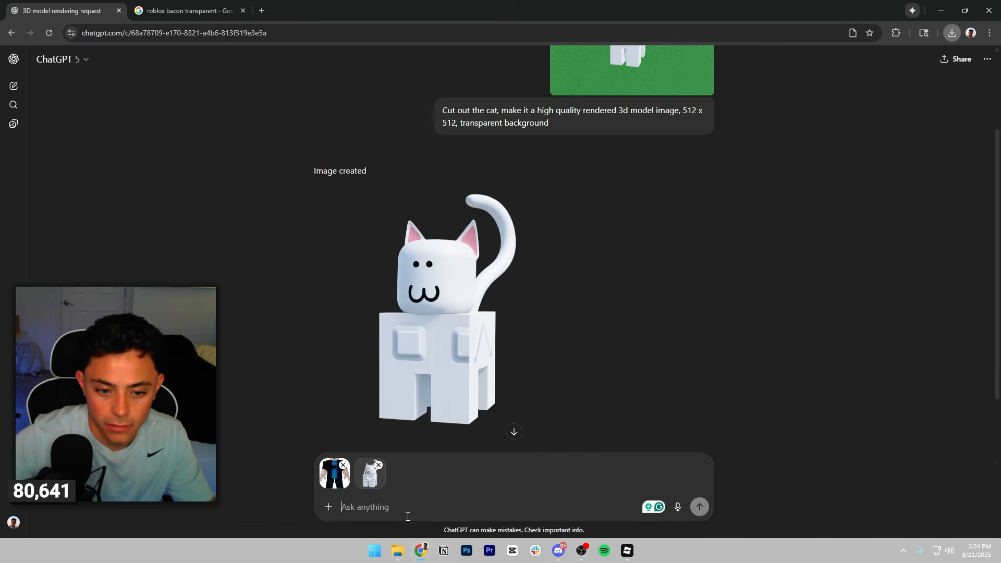
Send the prompt "Using these images, make a transparent photo of a roblox bacon with a smiling grin, holding this cat, almost like its running with it.".
type("Using these images, make a transparent photo of a roblox bacon")
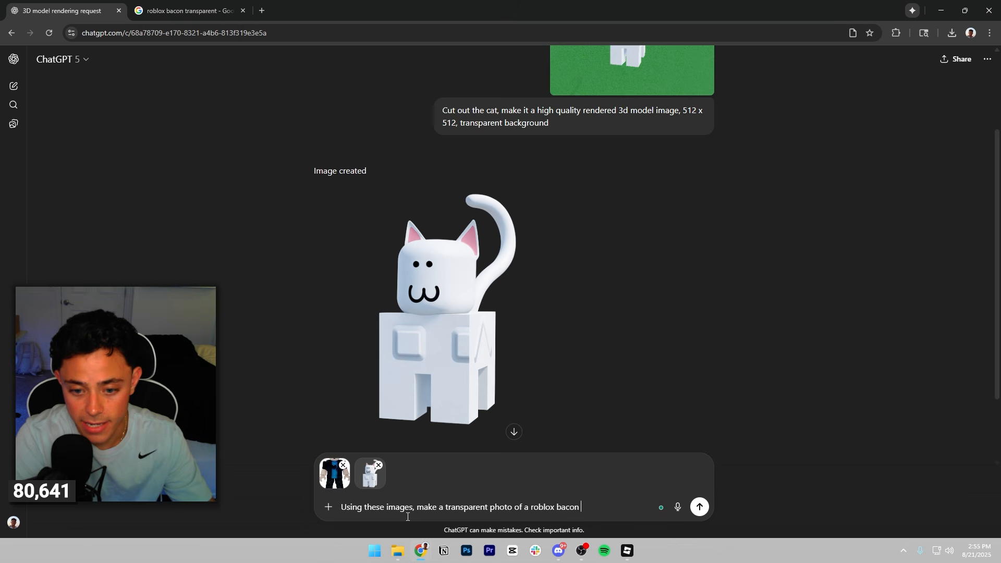
type("a smiling")
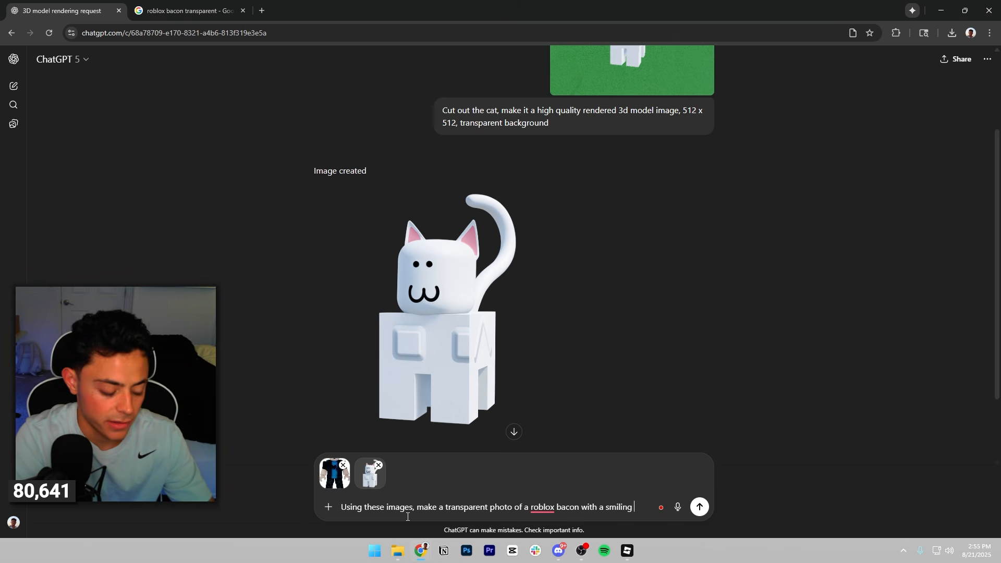
type(" grin, ho")
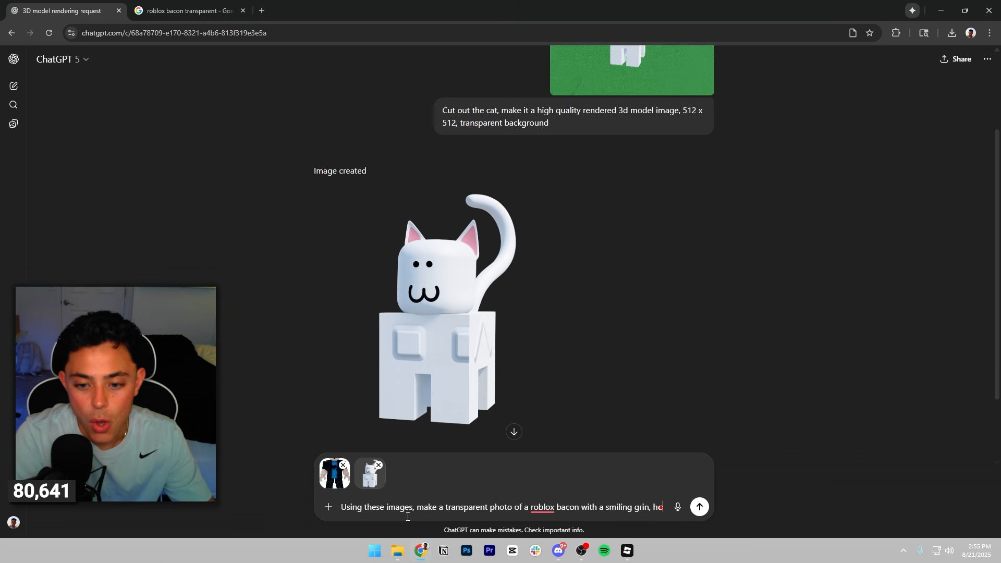
type("lding")
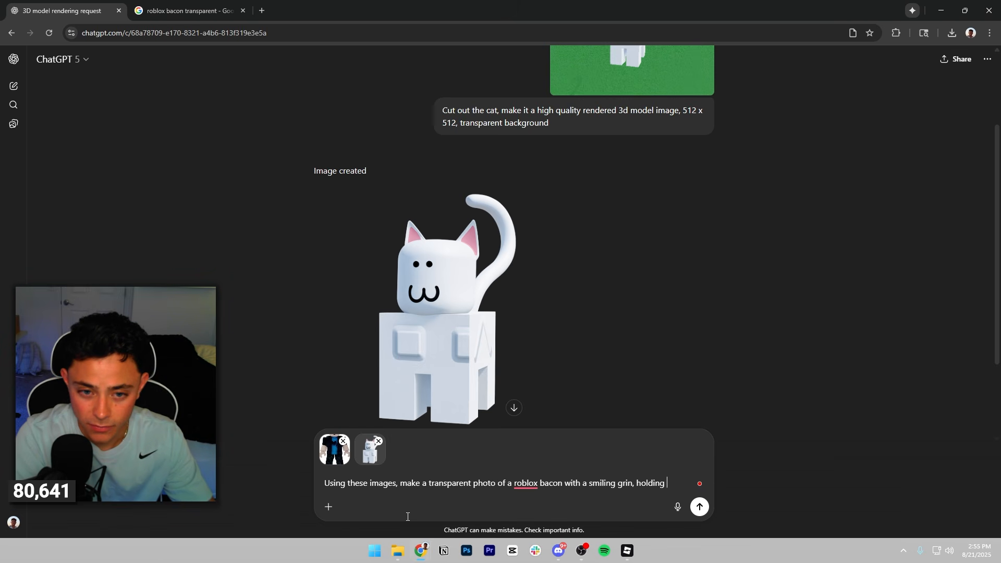
type(" this cat")
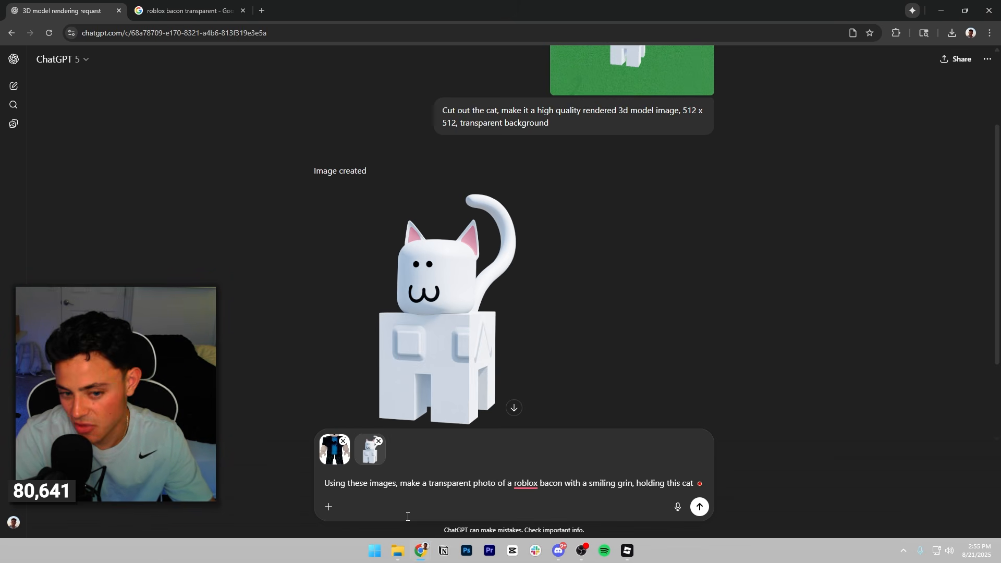
type(", almost like its ru")
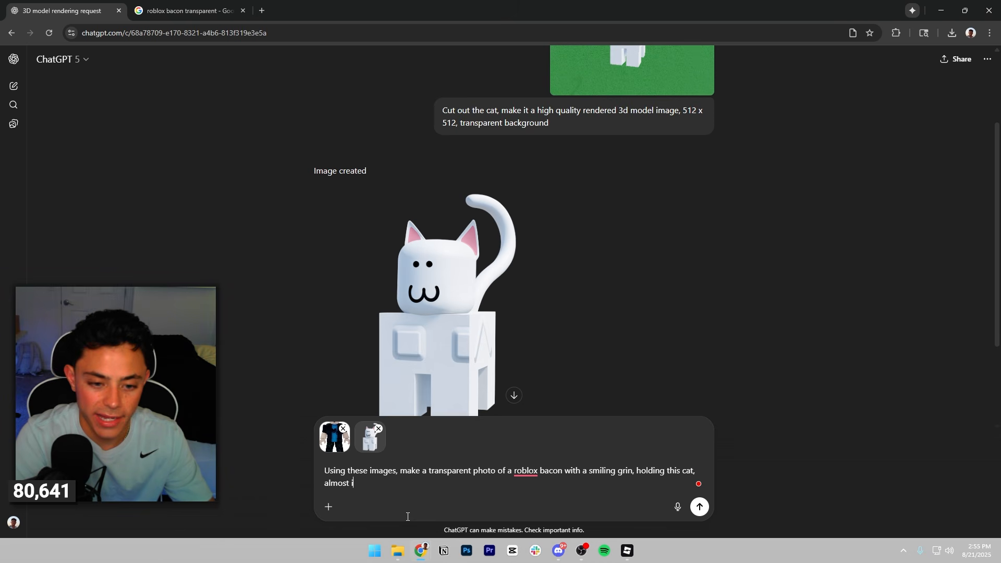
type("nning with it.")
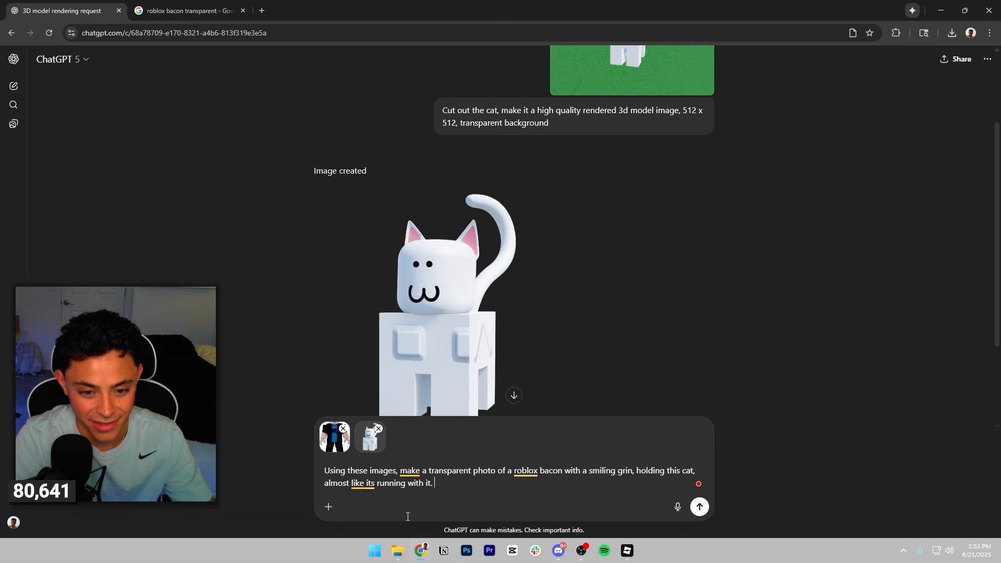
key("Return")
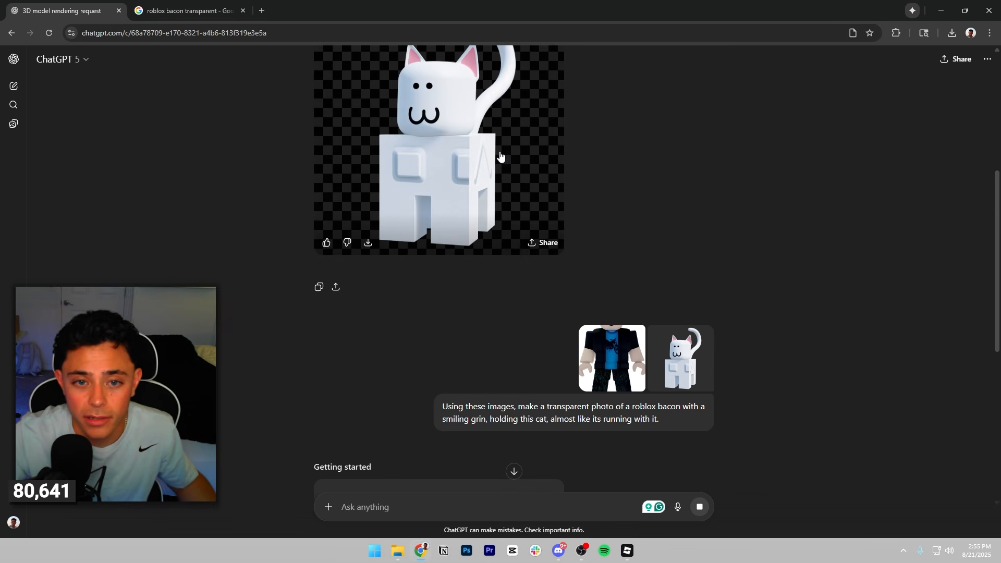
Close the Google image search tab and download the generated image of the bacon character holding the cat.
middle_click(161, 14)
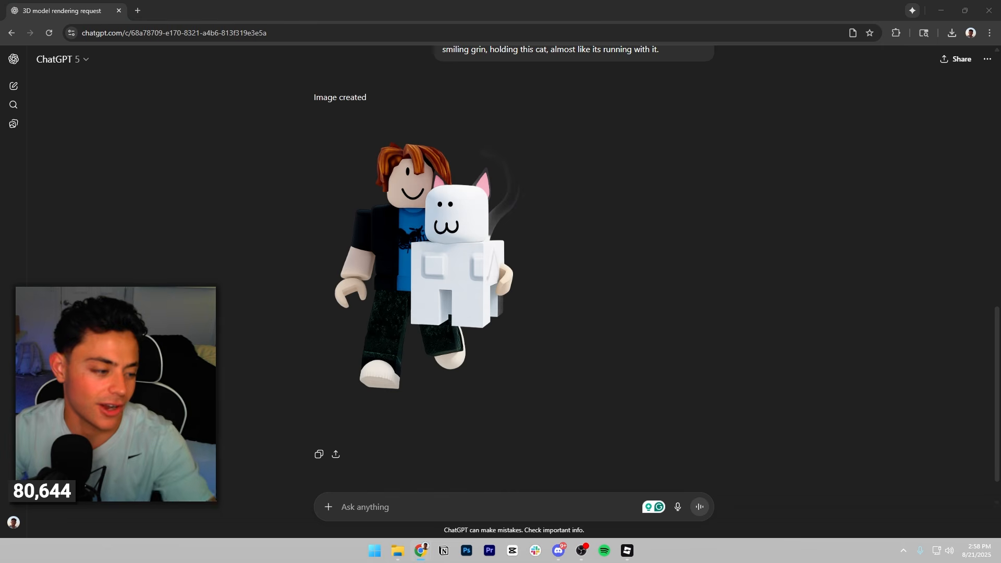
left_click(368, 409)
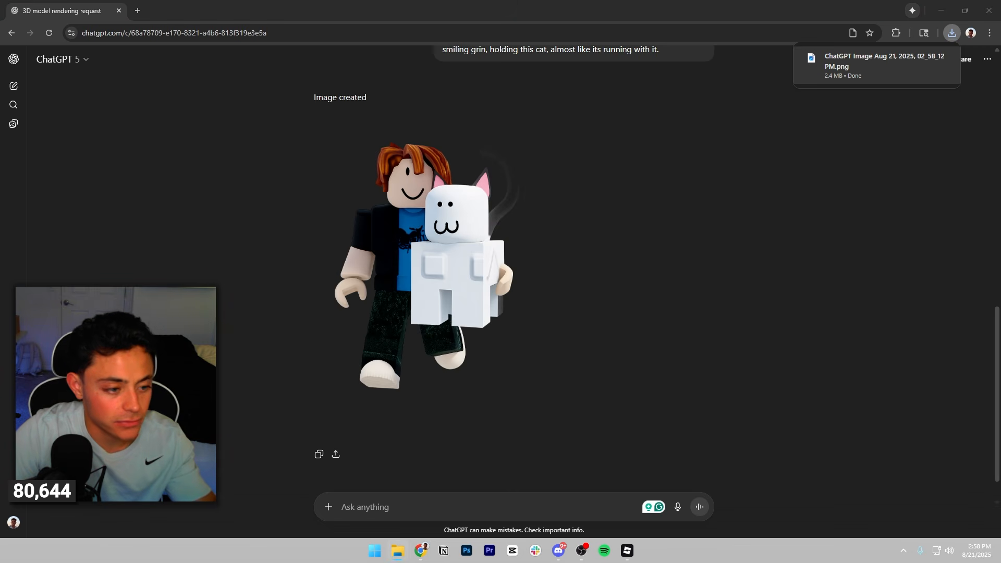
Open the Photopea online photo editor in the browser tab in place of the ChatGPT conversation.
left_click(222, 32)
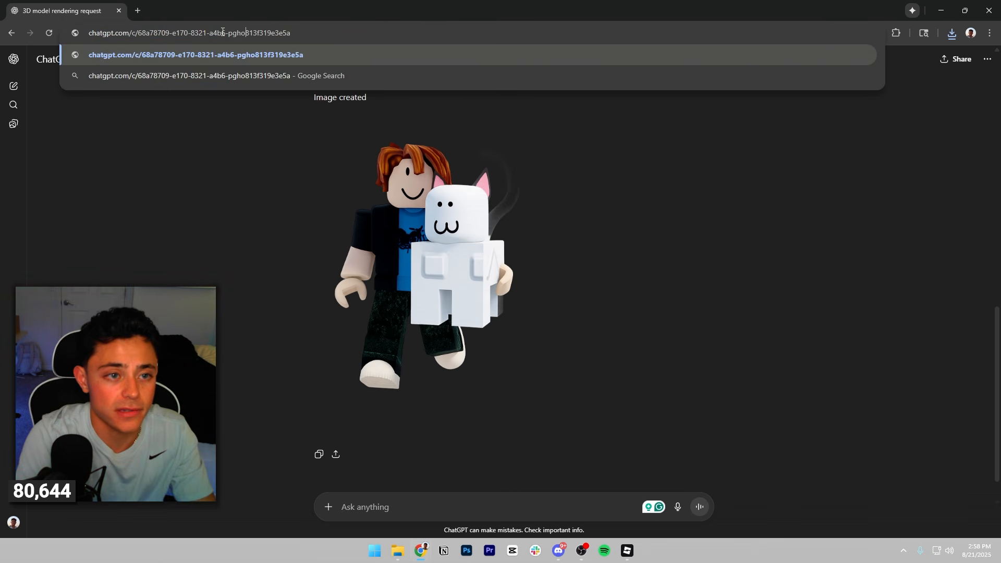
key("ctrl+a")
type("phot")
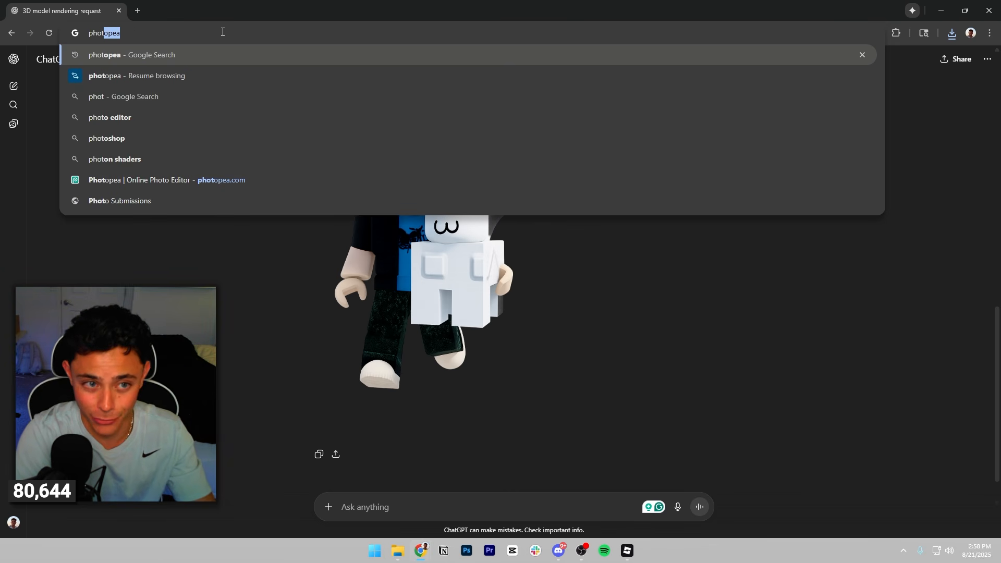
left_click(221, 181)
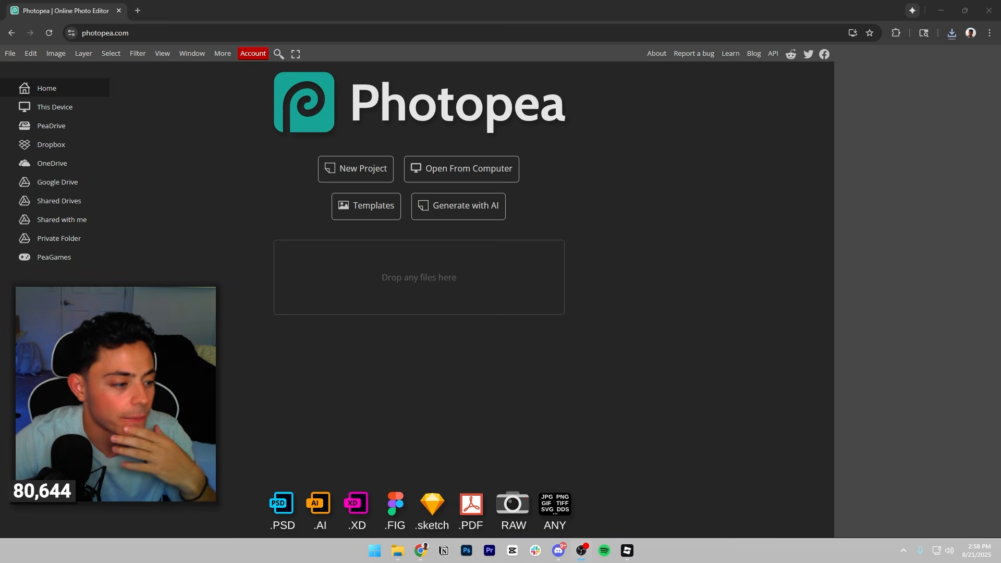
left_click(653, 333)
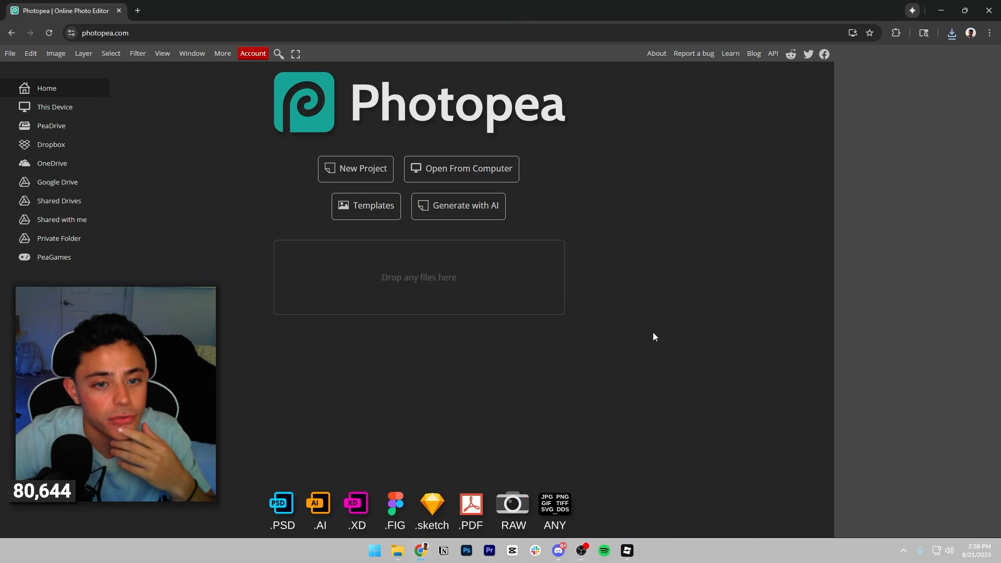
Create a new 1920 x 1080 px project with a white background from the FB Event Image preset.
left_click(358, 171)
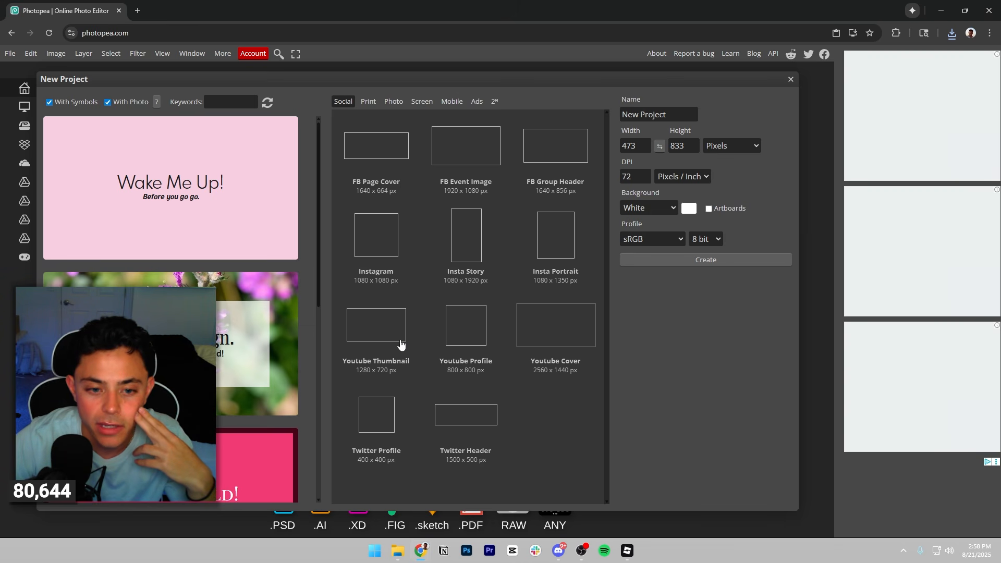
left_click(474, 151)
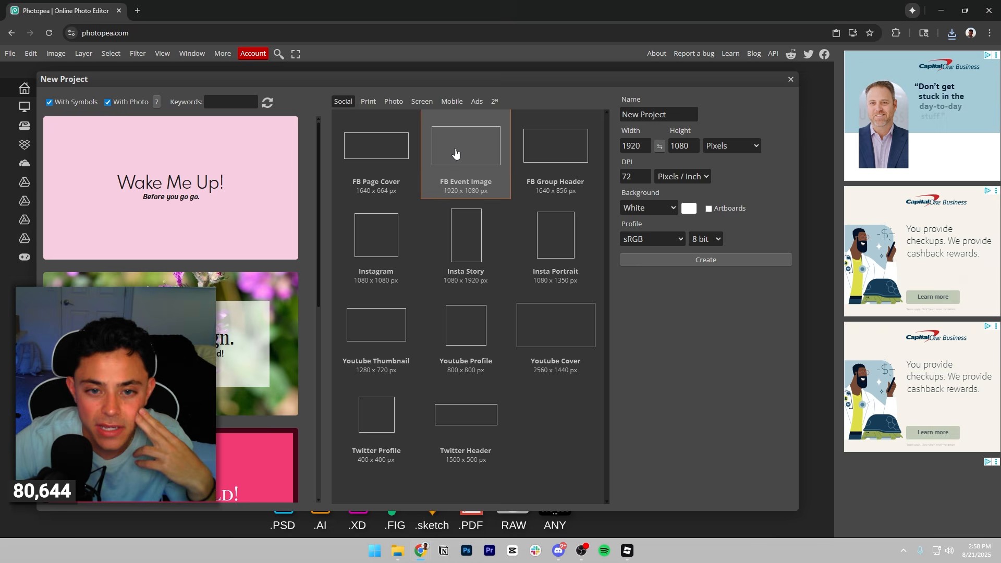
left_click(683, 262)
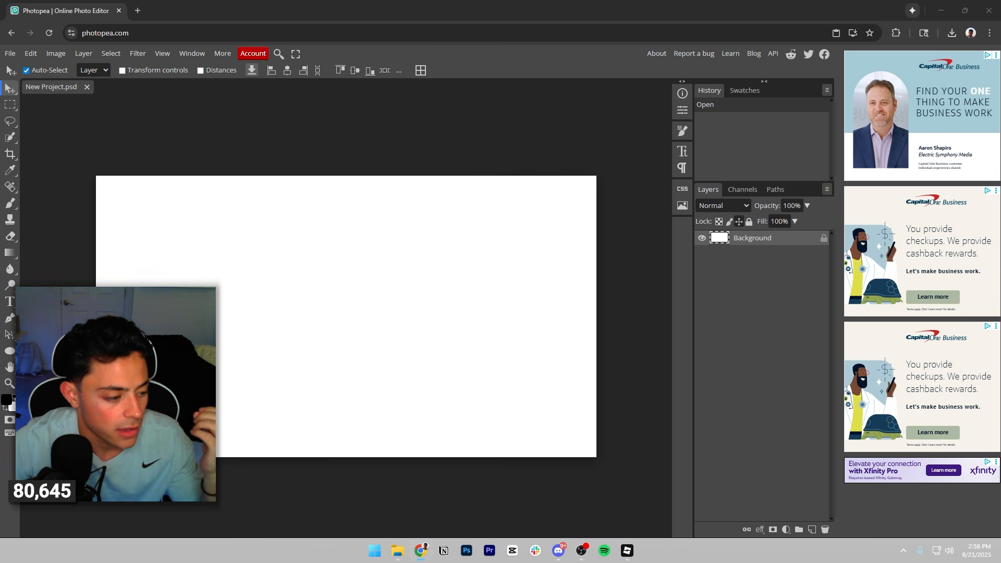
Place the Roblox Studio screenshot of the pink path and doorway, scaling and positioning it to fill the whole canvas.
left_click_drag(417, 292, 736, 133)
left_click_drag(613, 155, 431, 288)
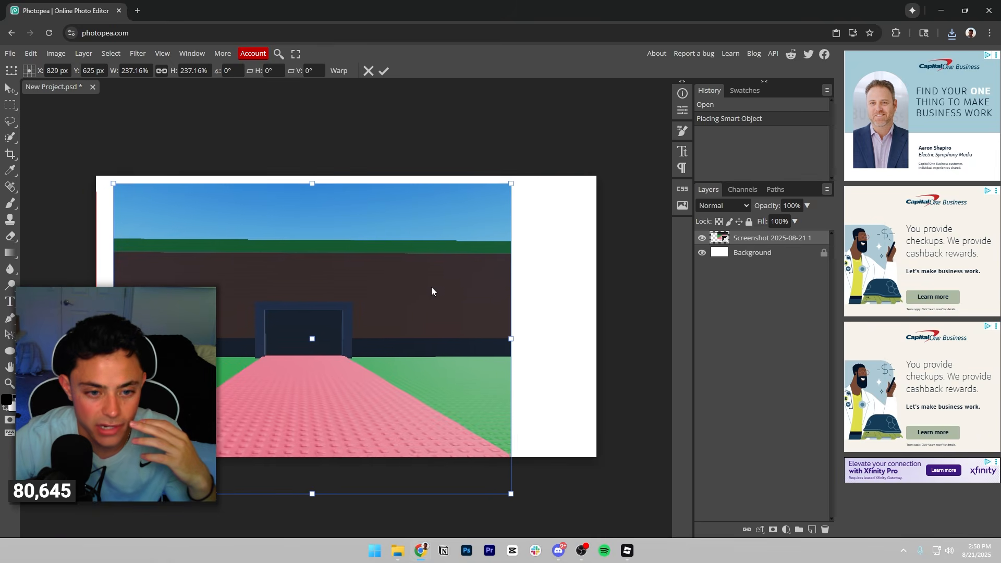
left_click_drag(512, 184, 740, 126)
left_click_drag(549, 181, 527, 243)
left_click(384, 71)
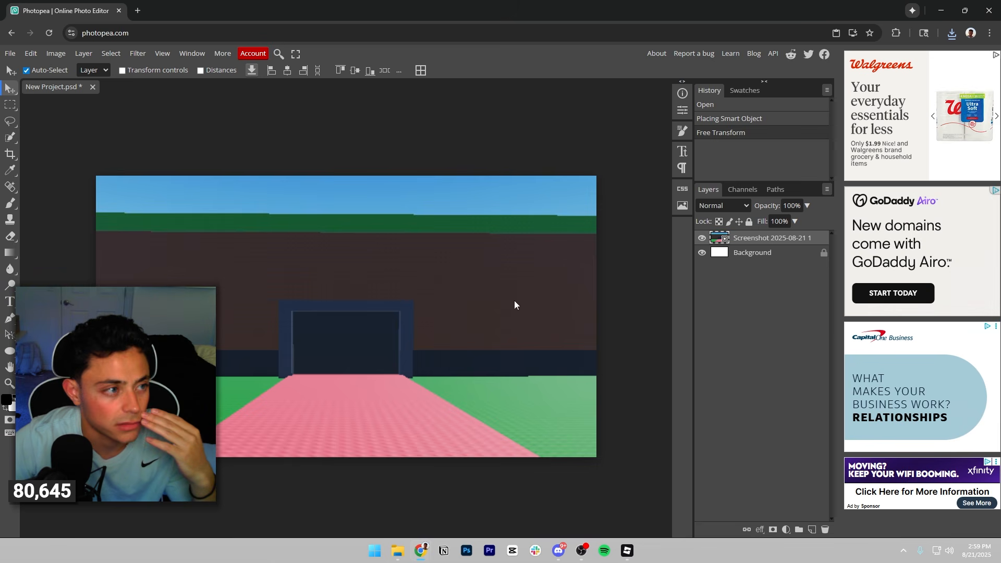
left_click_drag(388, 276, 384, 302)
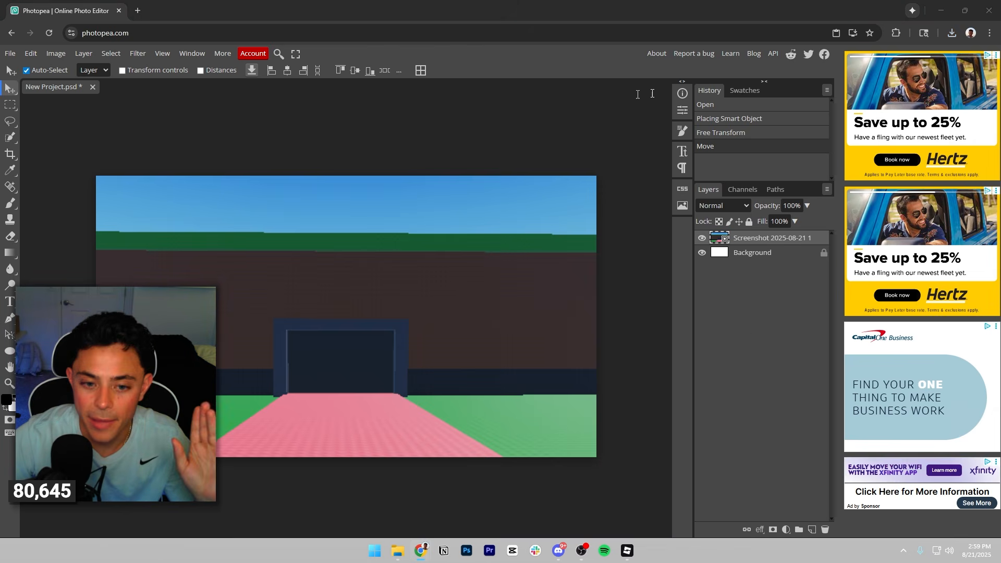
Look at the Steal a SpongeBob thumbnail on its Roblox game page as a layout reference, and return to Photopea.
key("alt+Tab")
left_click_drag(743, 62, 740, 79)
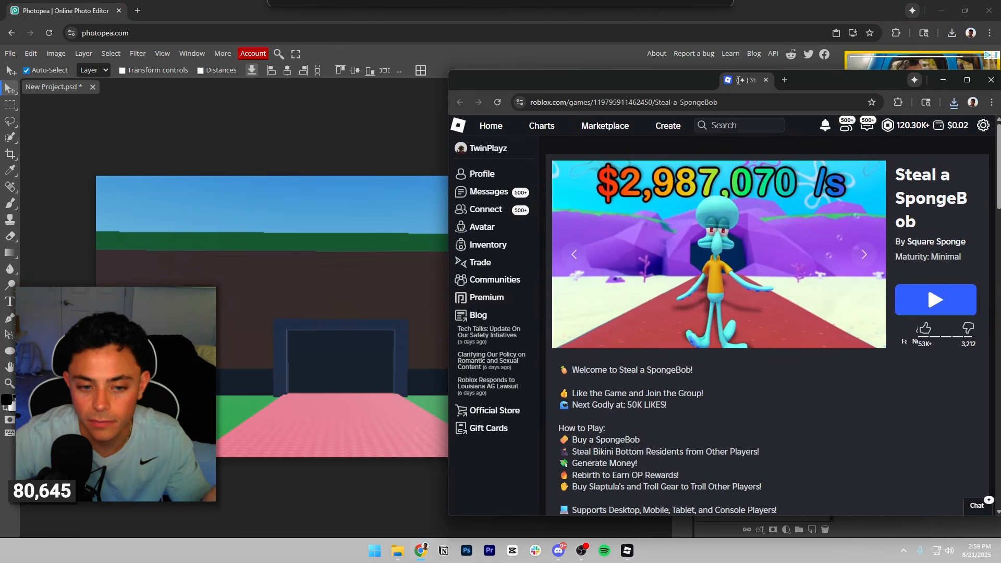
key("alt+Tab")
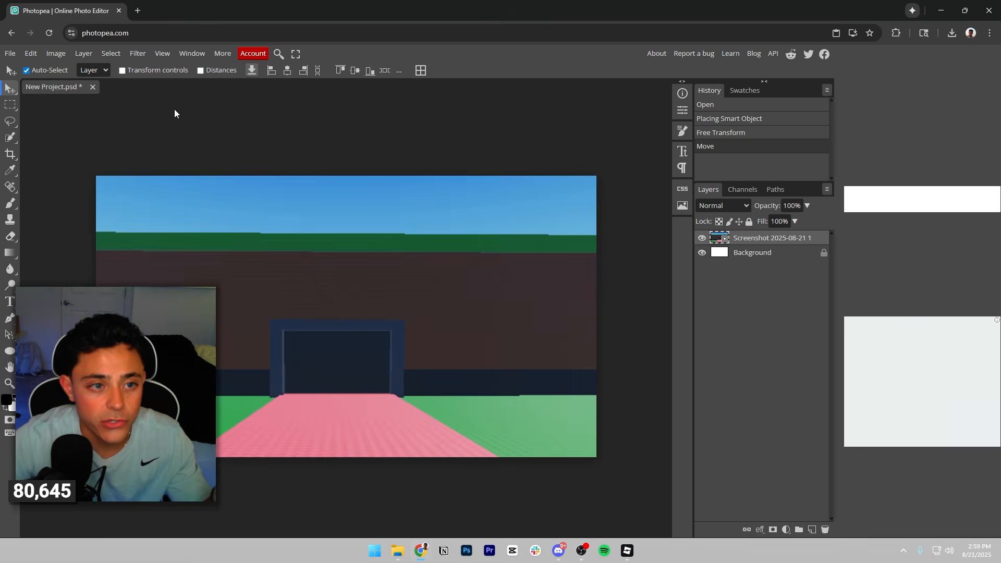
Adjust the background screenshot in Camera Raw: exposure 0.6, contrast 6, highlights -34, temperature -9, tint 1, vibrance 34 and saturation 50.
left_click(137, 54)
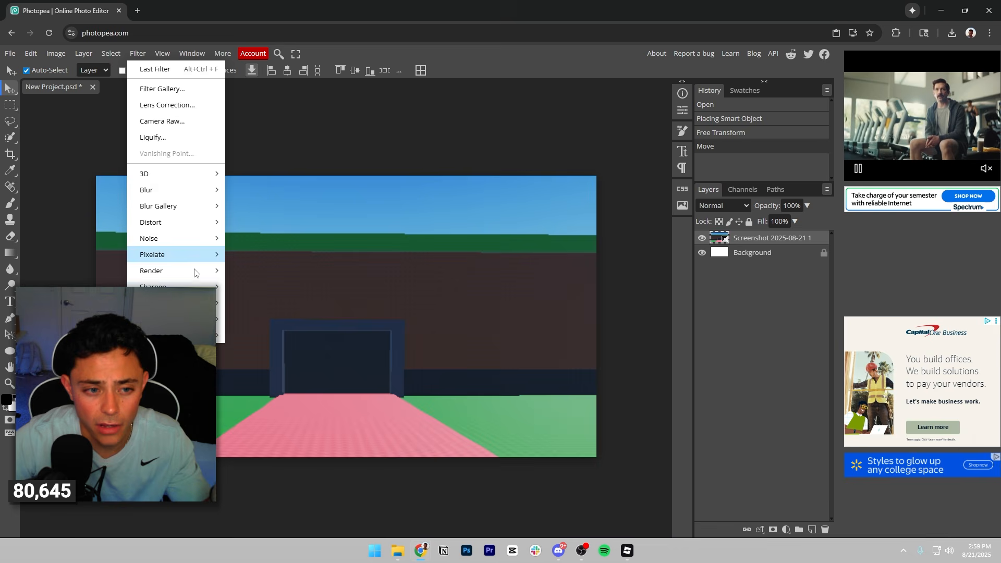
left_click(161, 54)
mouse_move(137, 54)
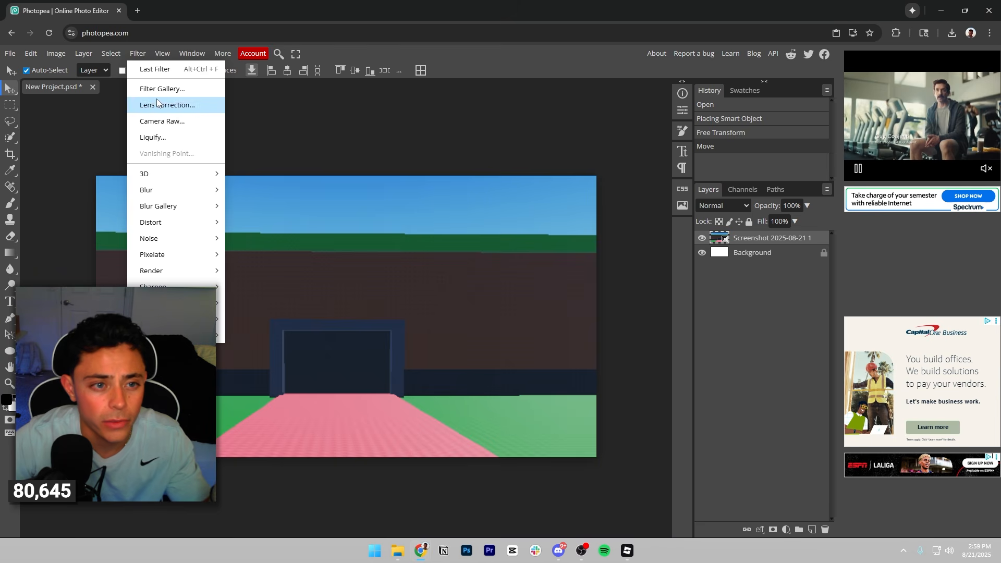
left_click(162, 121)
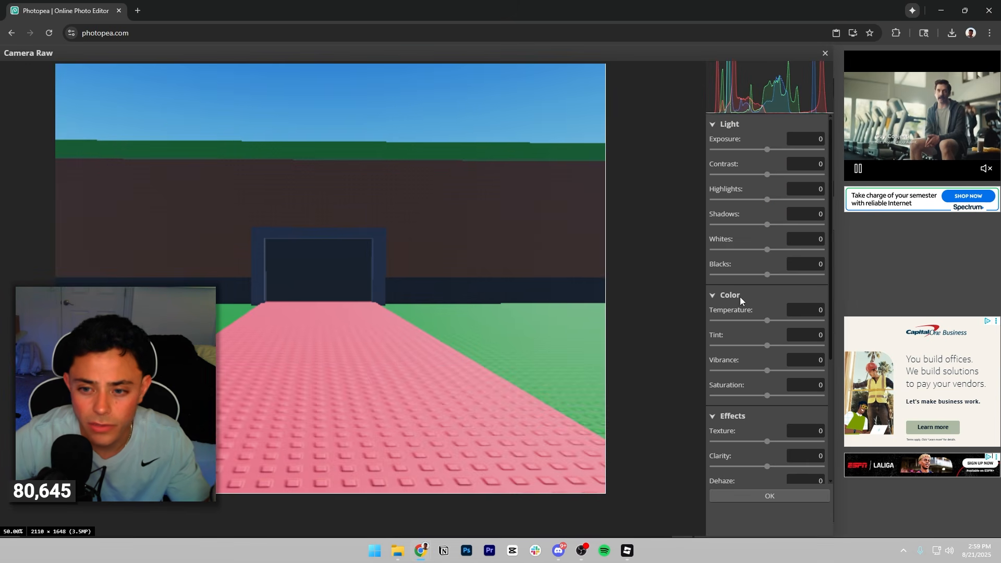
left_click_drag(768, 150, 746, 207)
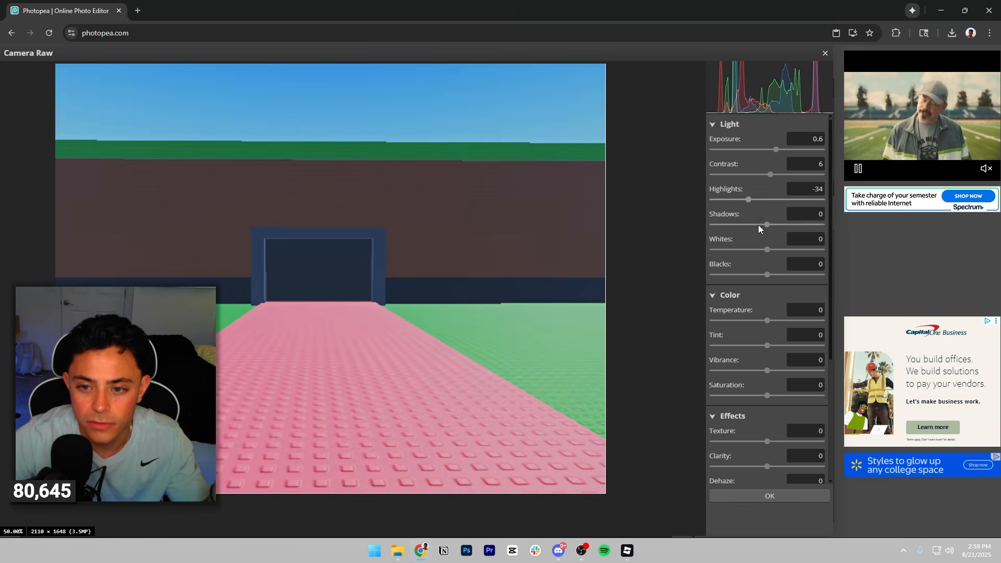
left_click_drag(786, 326, 763, 322)
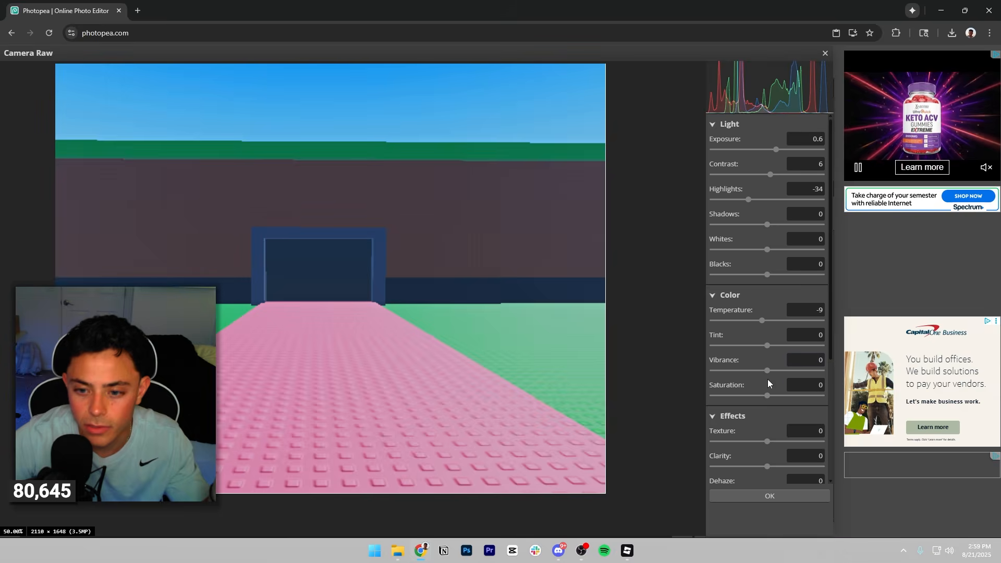
left_click_drag(771, 398, 769, 348)
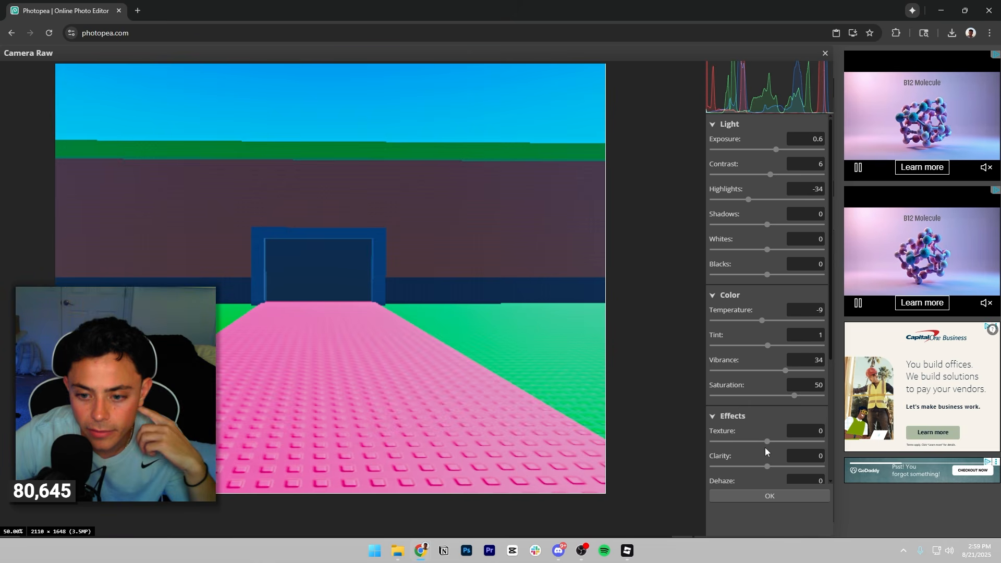
Set the Camera Raw clarity to 3, dehaze to -24 and texture to 54, and apply the filter.
scroll(765, 448, "down", 3)
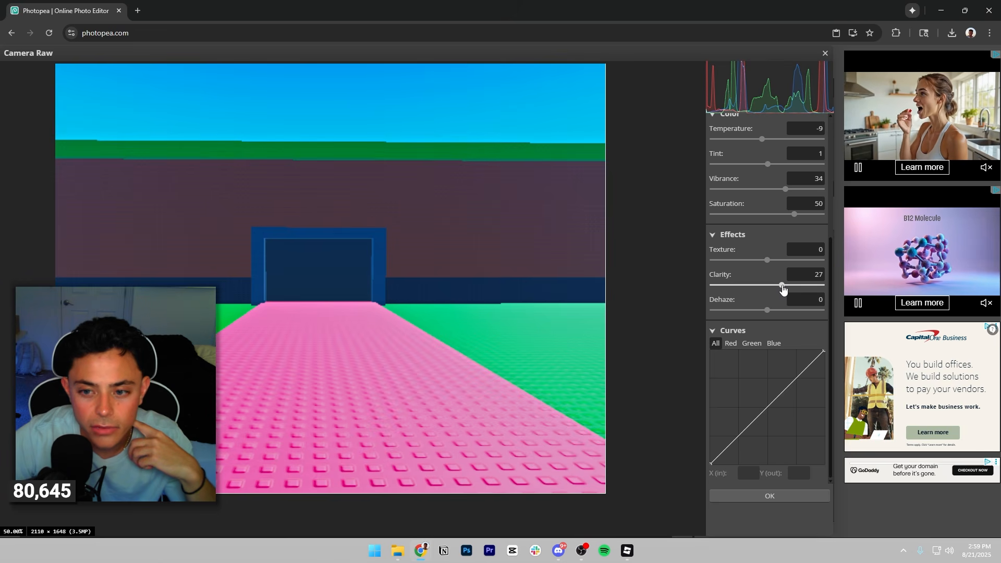
left_click_drag(767, 285, 755, 312)
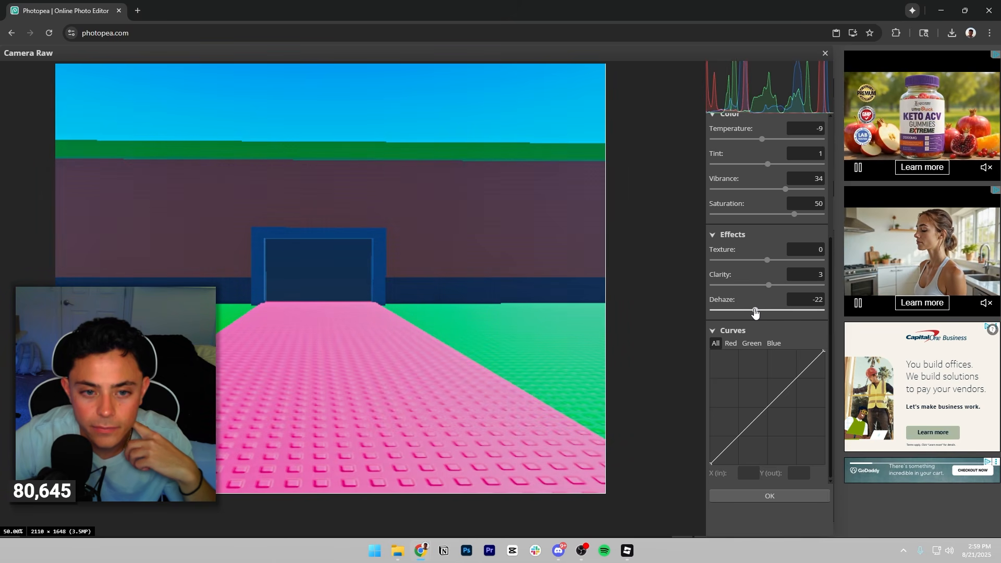
left_click_drag(767, 261, 797, 261)
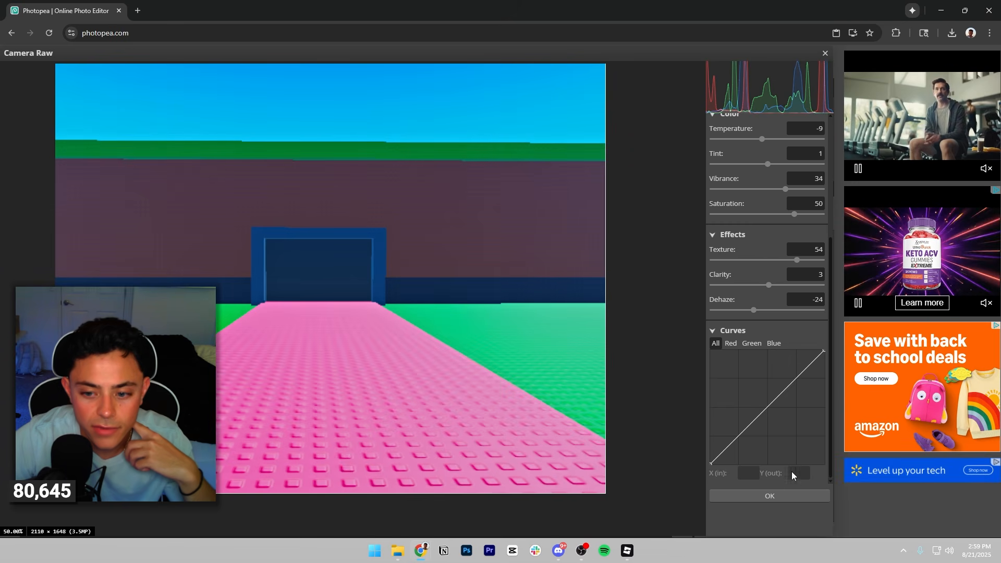
left_click(769, 493)
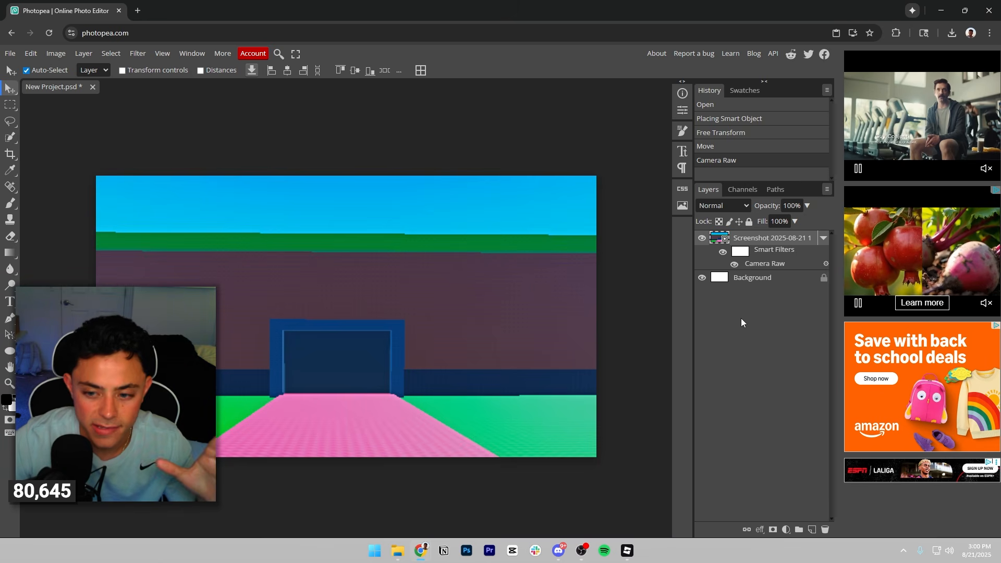
Add an empty layer and place the ChatGPT cat render above it, scaled down to stand on the pink path before the doorway.
left_click(812, 529)
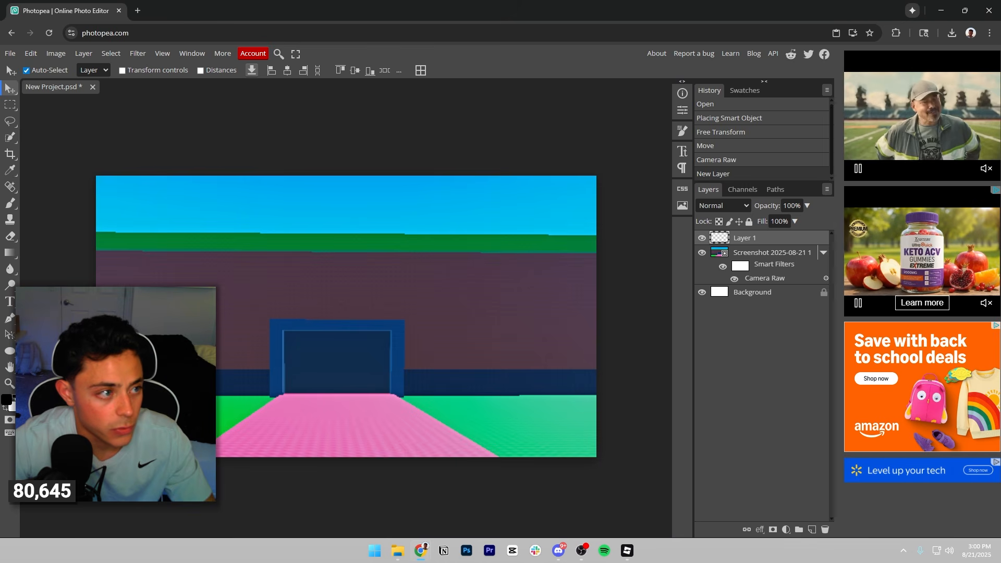
left_click_drag(1000, 261, 556, 271)
left_click_drag(438, 271, 442, 264)
left_click_drag(483, 176, 416, 243)
left_click_drag(369, 305, 391, 302)
left_click(384, 71)
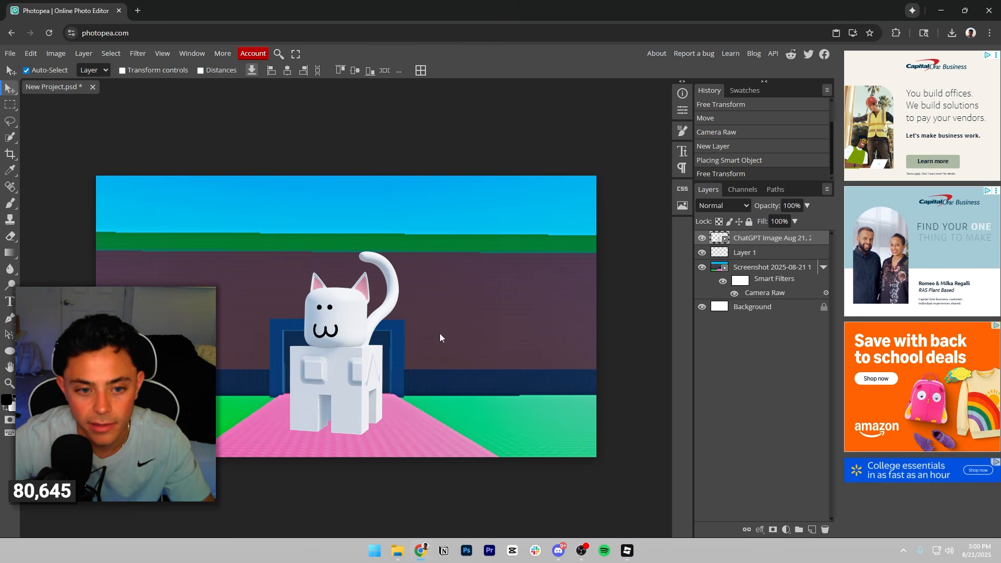
mouse_move(357, 385)
left_mouse_down()
mouse_move(353, 377)
mouse_move(356, 386)
left_mouse_up()
Apply a drop shadow to the cat layer with 29% opacity, a 101° angle and 36 px distance, leaving Stroke off.
left_click(759, 530)
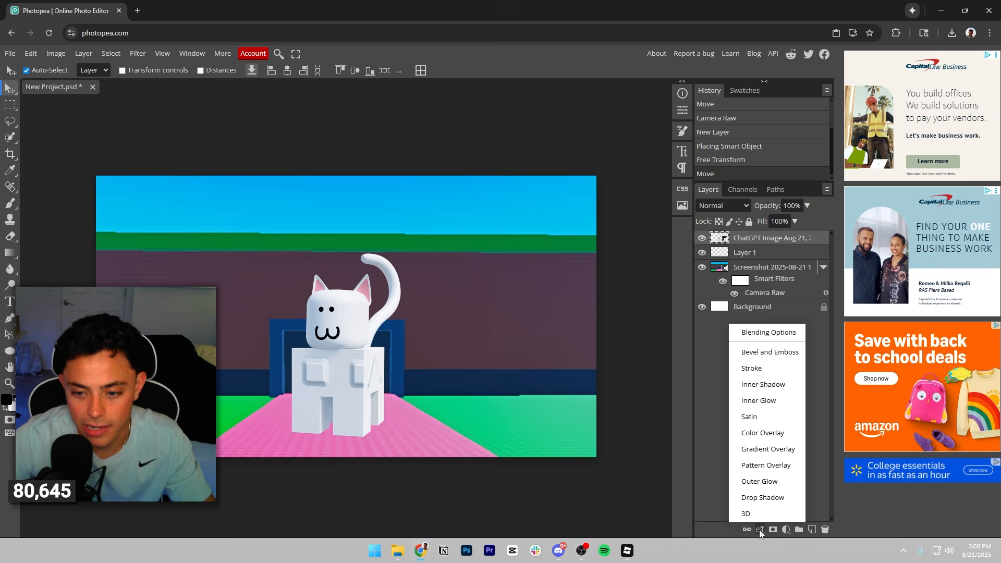
left_click(759, 498)
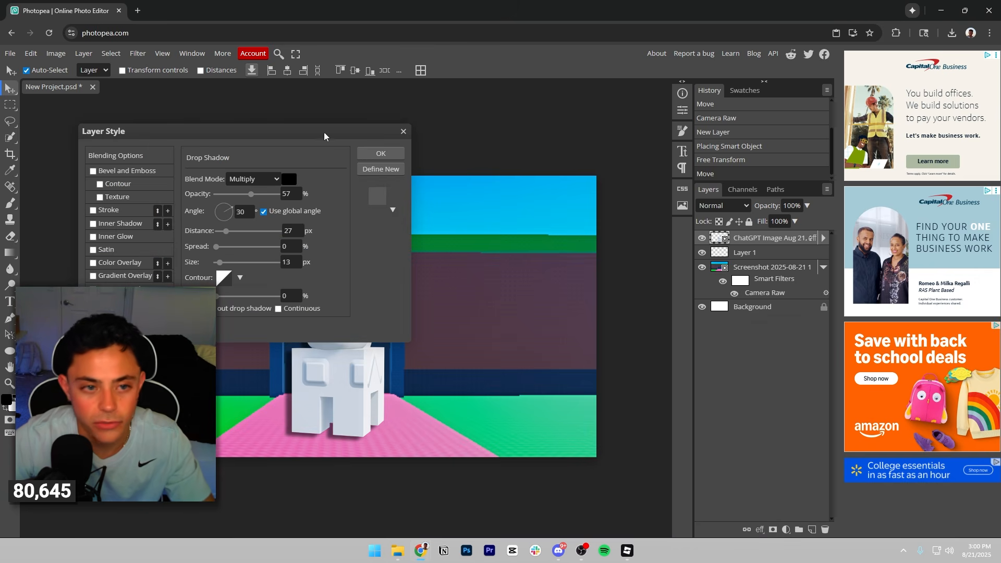
left_click_drag(323, 134, 714, 127)
left_click_drag(413, 401, 392, 398)
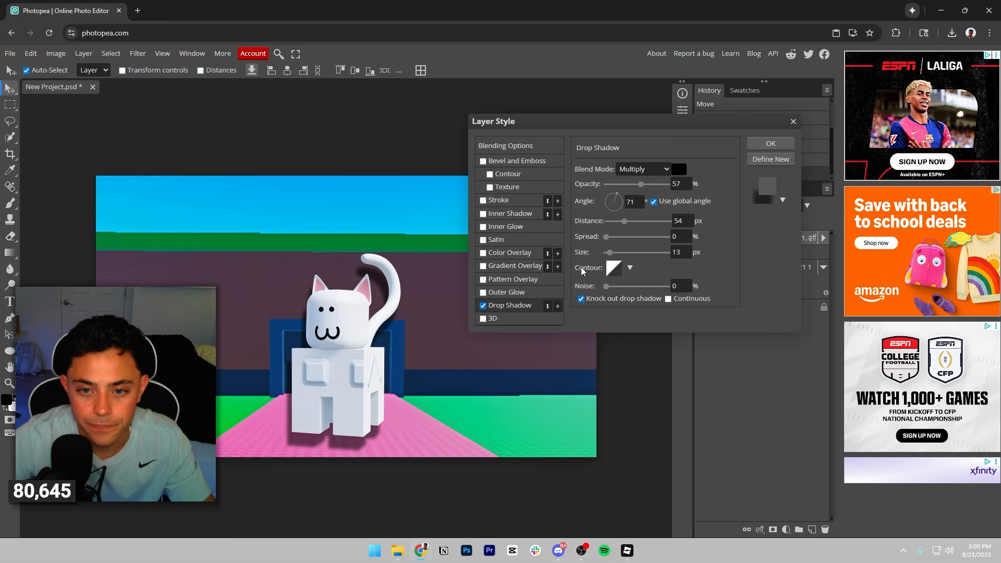
left_click_drag(641, 184, 624, 184)
left_click_drag(361, 431, 367, 431)
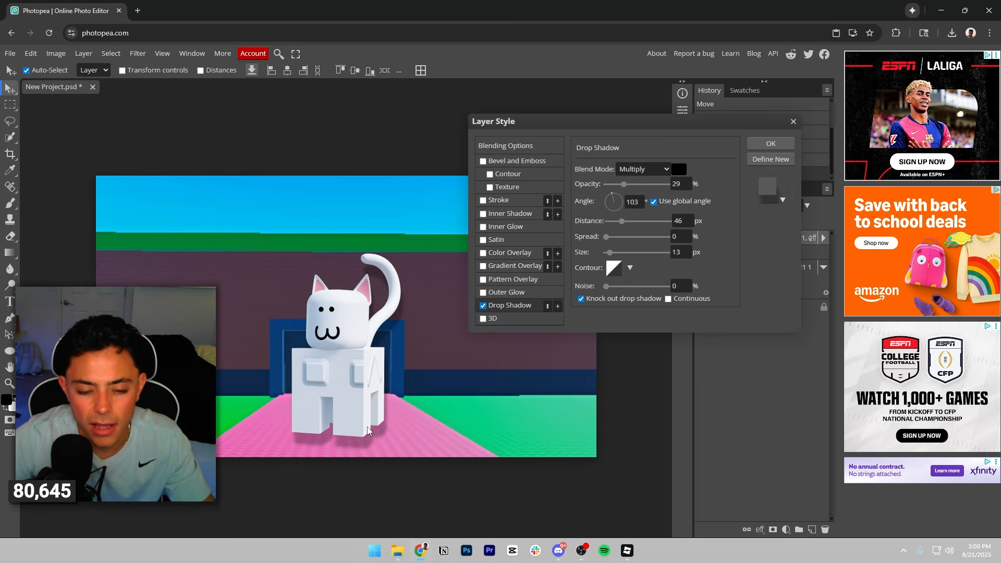
left_click_drag(620, 221, 619, 223)
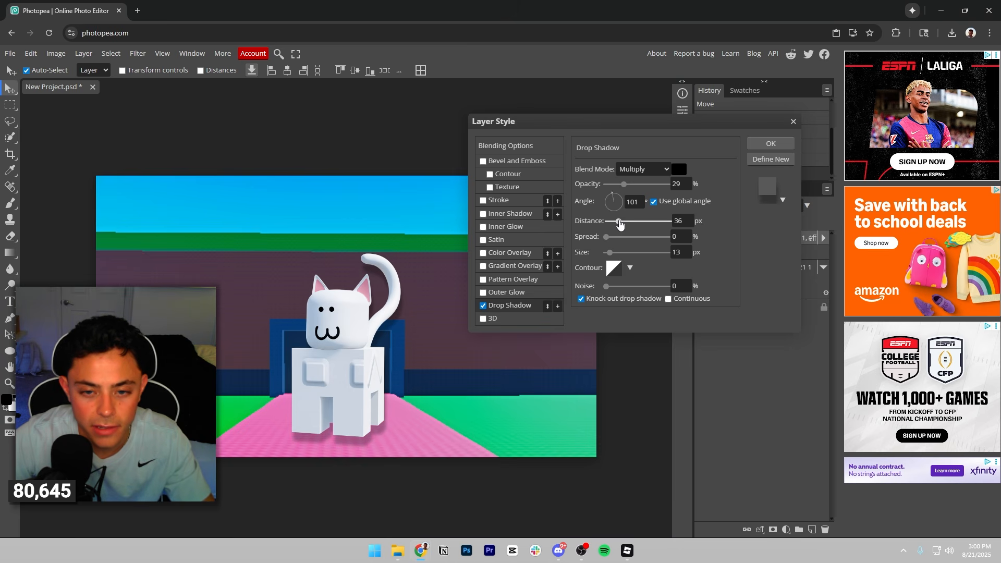
left_click(483, 201)
left_click(483, 200)
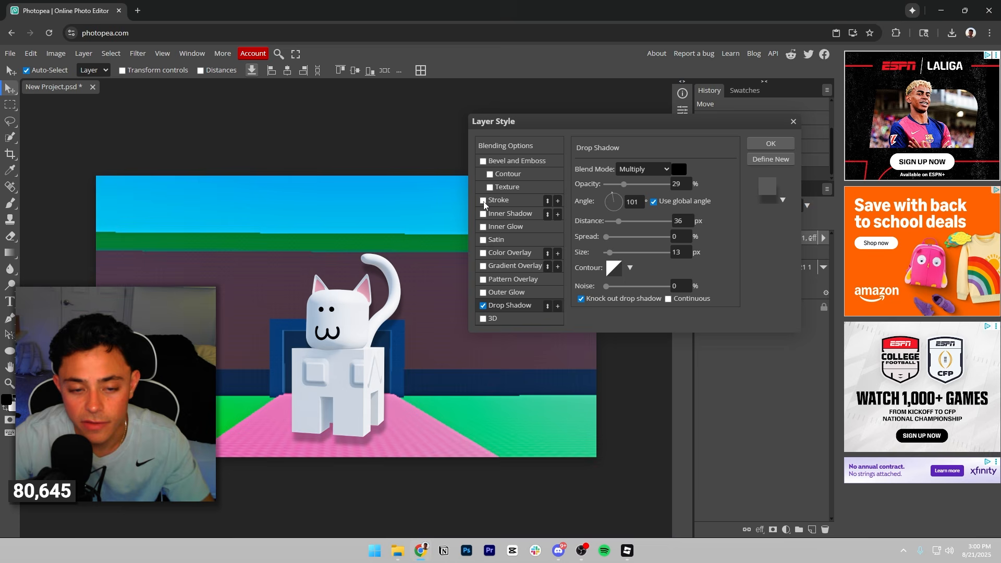
left_click(764, 148)
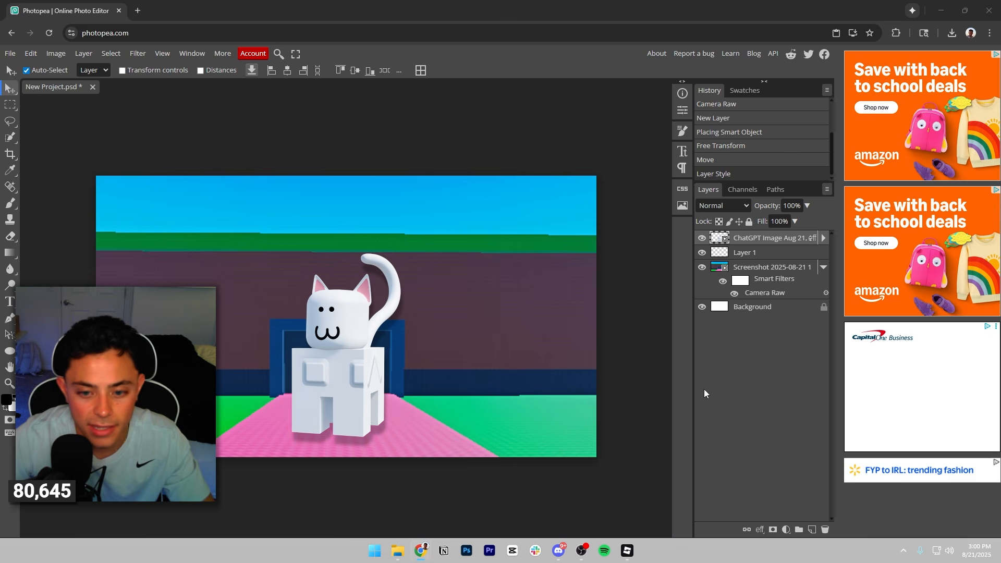
Turn on Bevel and Emboss for the cat layer, trying its Contour and Texture options but leaving both off.
left_click(760, 529)
left_click(790, 352)
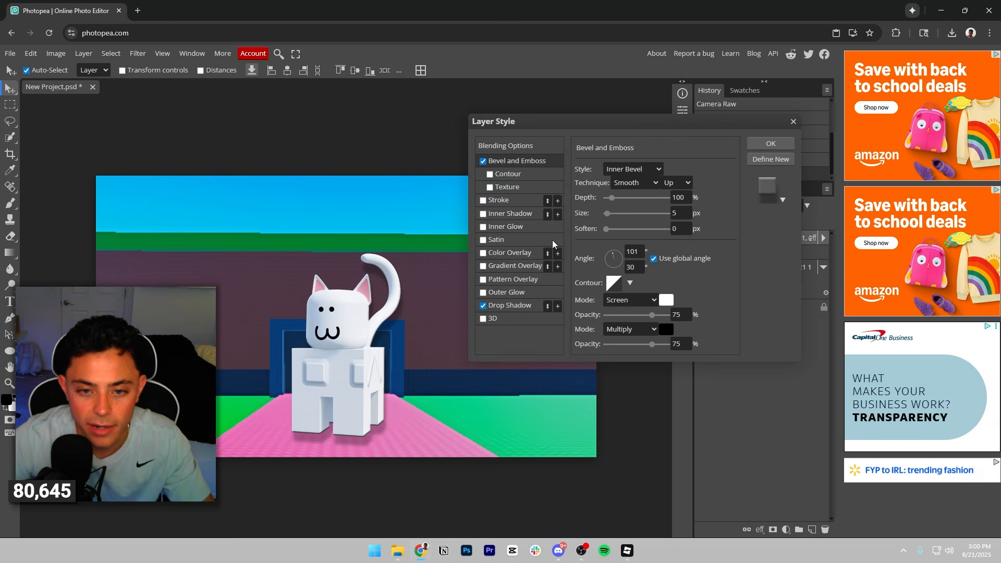
left_click(489, 175)
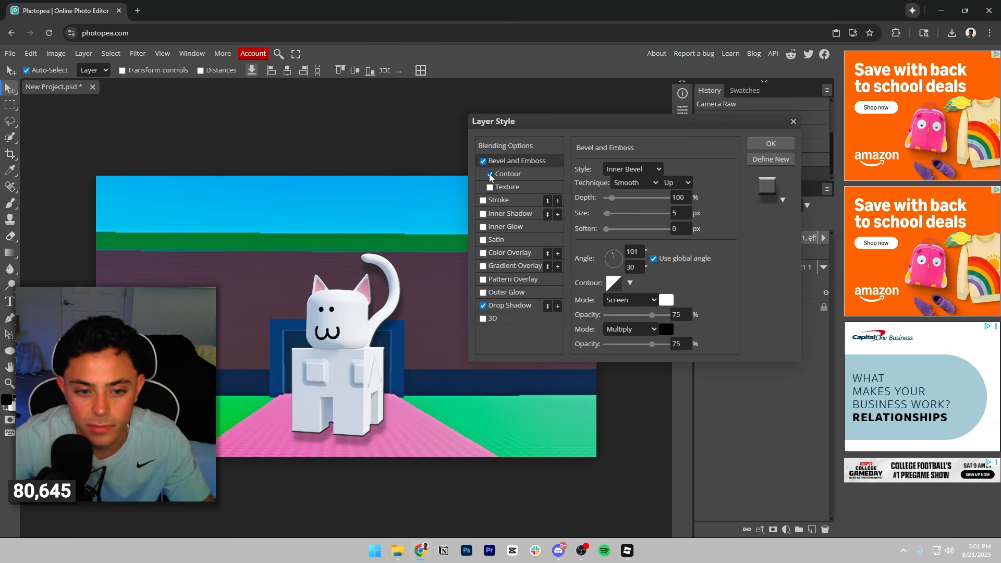
left_click(489, 174)
left_click(493, 188)
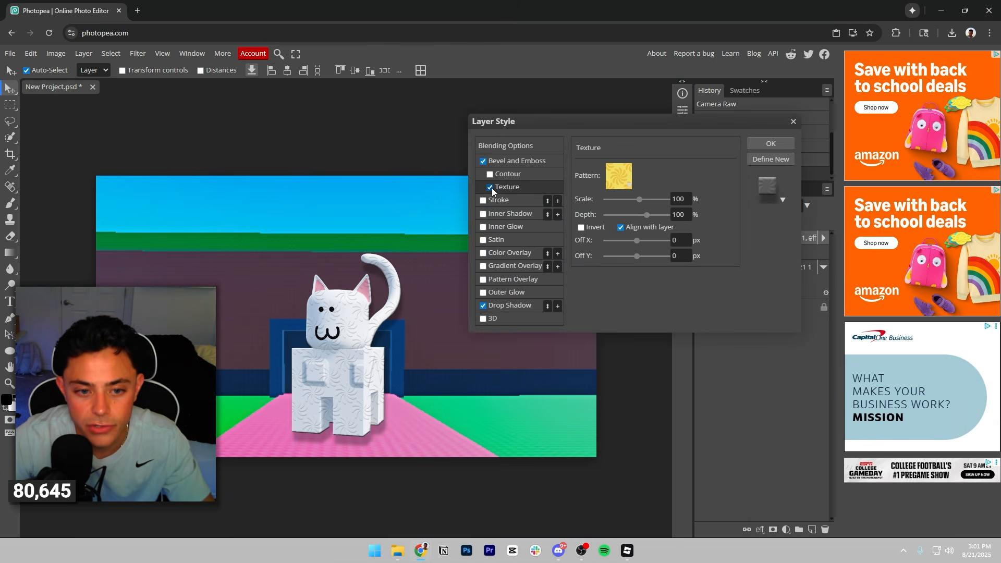
left_click(490, 188)
left_click(489, 175)
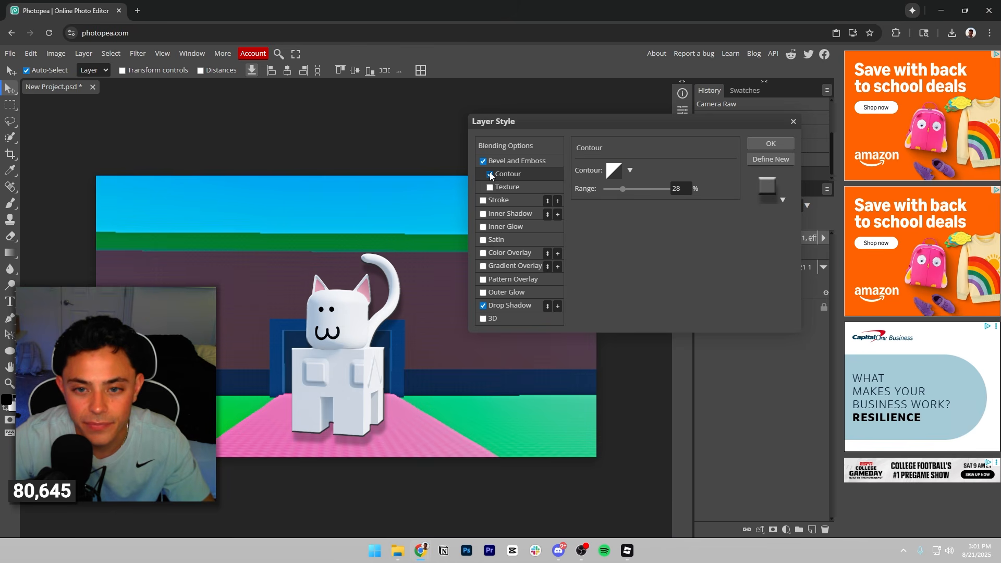
left_click(490, 174)
Set the cat's bevel depth to 263%, its light angle to 122° and altitude to 0°, and apply the layer style.
left_click(501, 161)
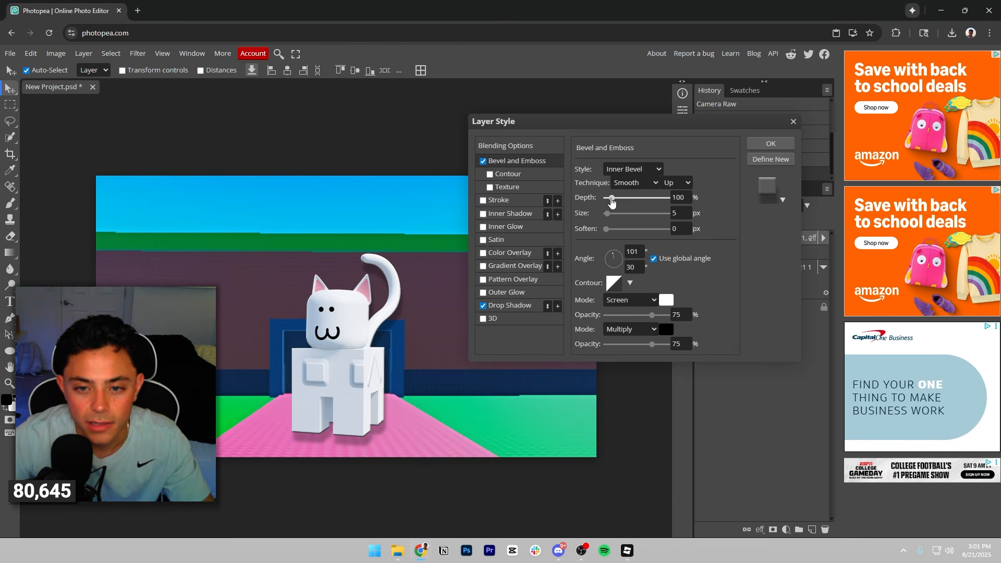
mouse_move(612, 203)
left_mouse_down()
mouse_move(637, 197)
mouse_move(611, 198)
mouse_move(625, 197)
mouse_move(607, 215)
left_mouse_up()
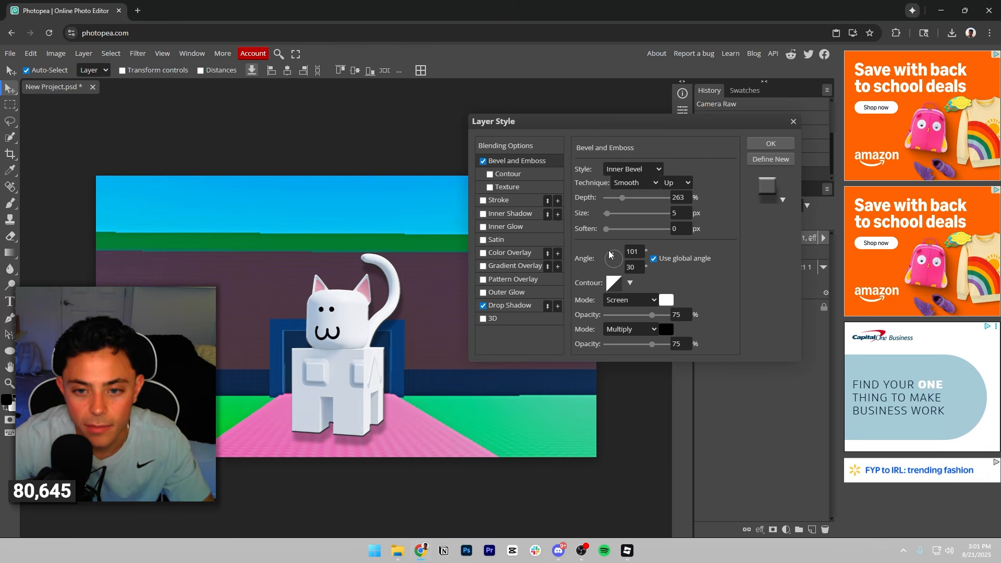
mouse_move(610, 255)
left_mouse_down()
mouse_move(602, 277)
mouse_move(589, 225)
left_mouse_up()
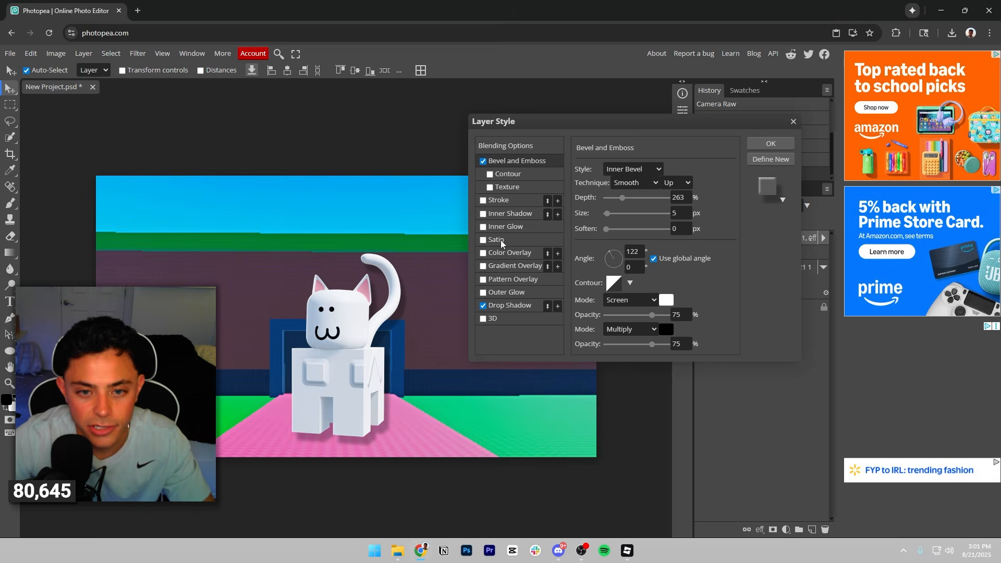
left_click(771, 143)
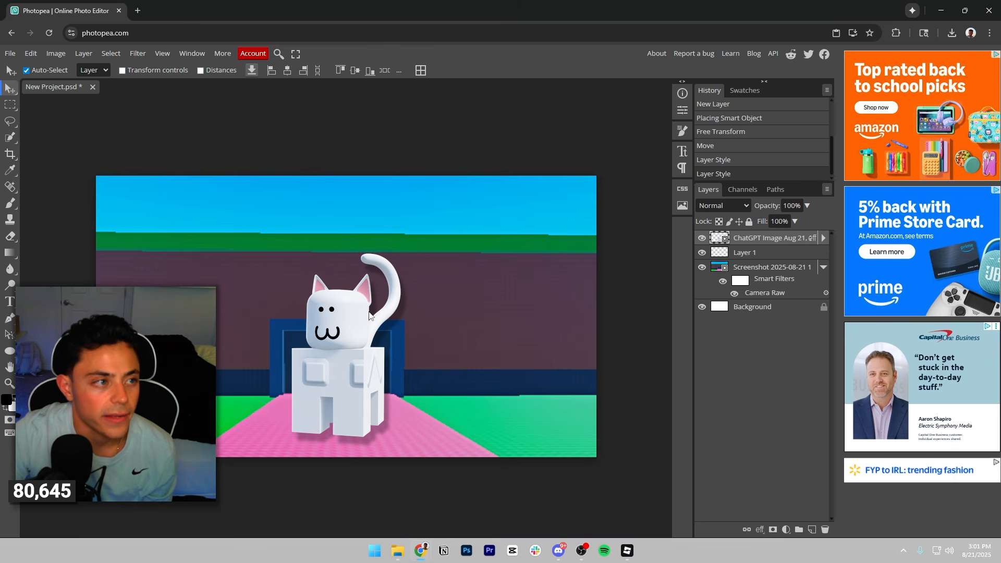
Add an empty layer above the cat and write the text "$997,213,719/s" in the sky.
left_click(812, 530)
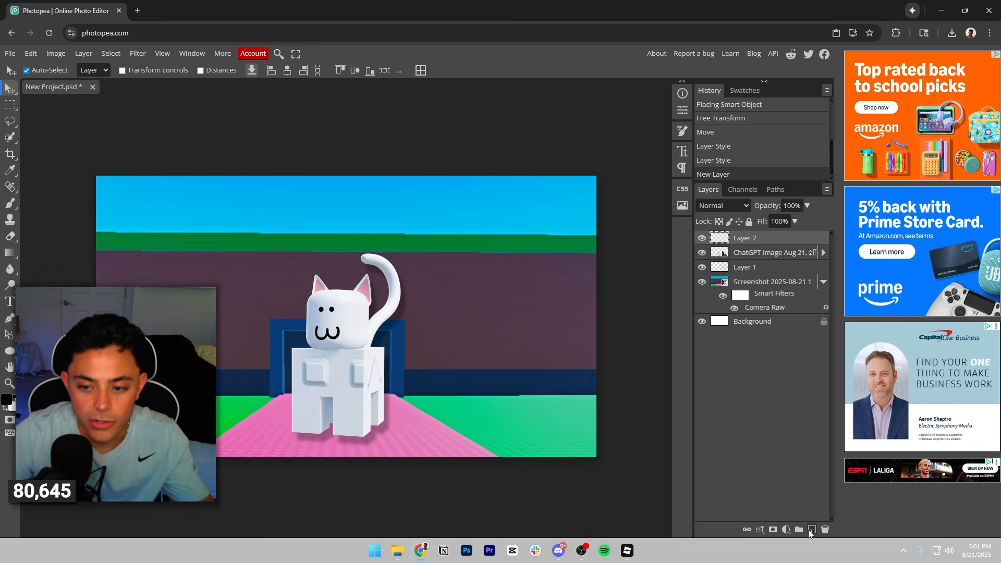
left_click(10, 302)
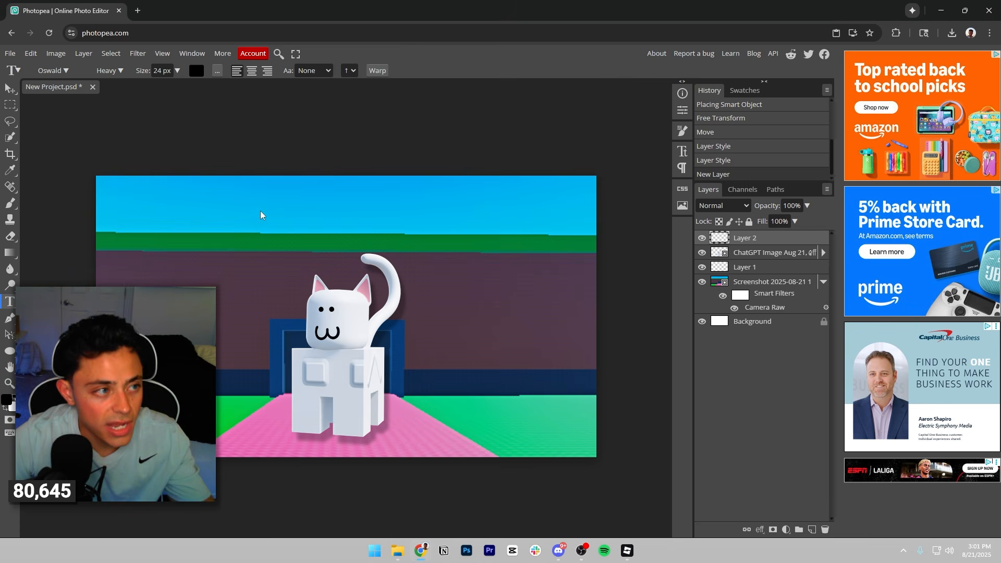
left_click(205, 212)
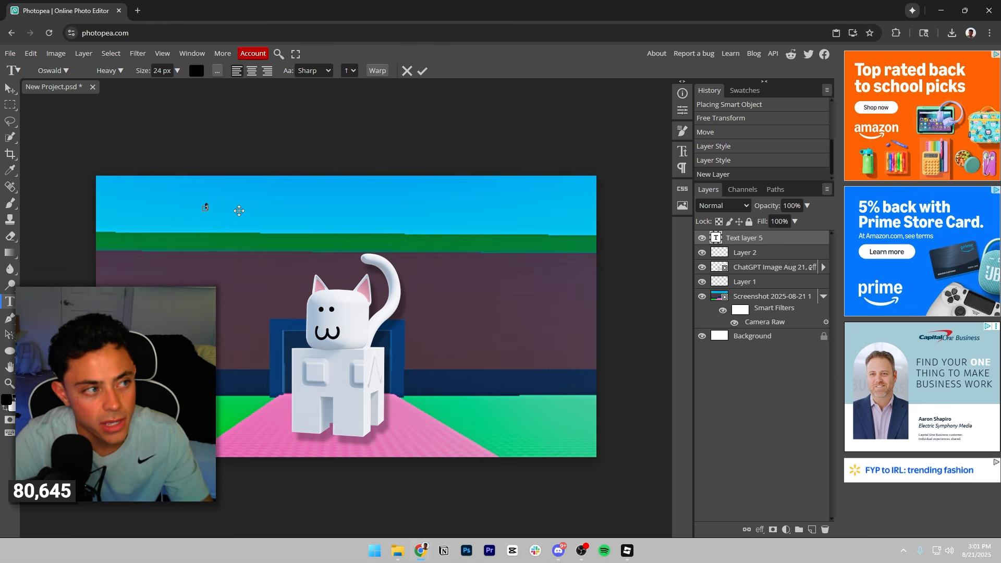
type("$99")
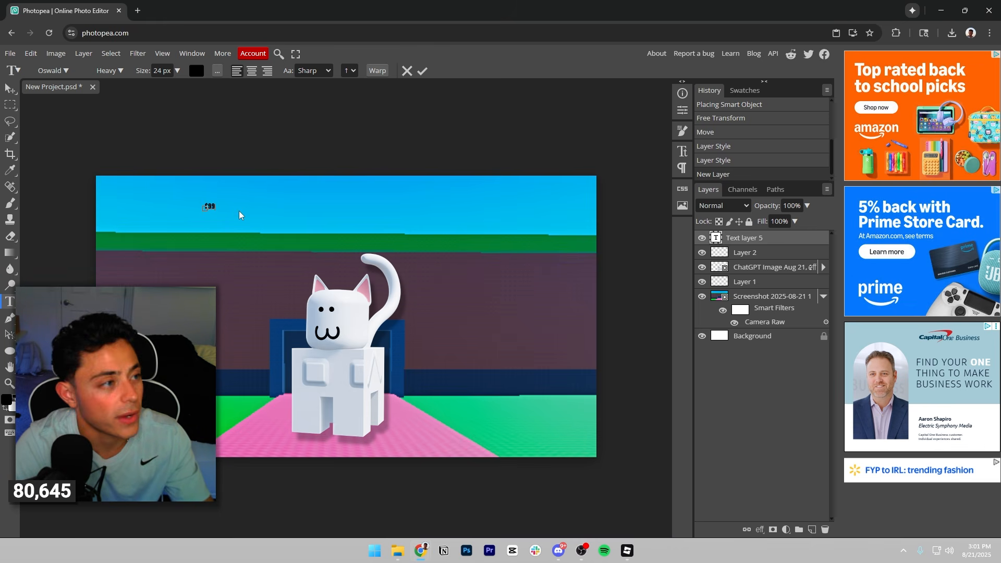
type("7,213")
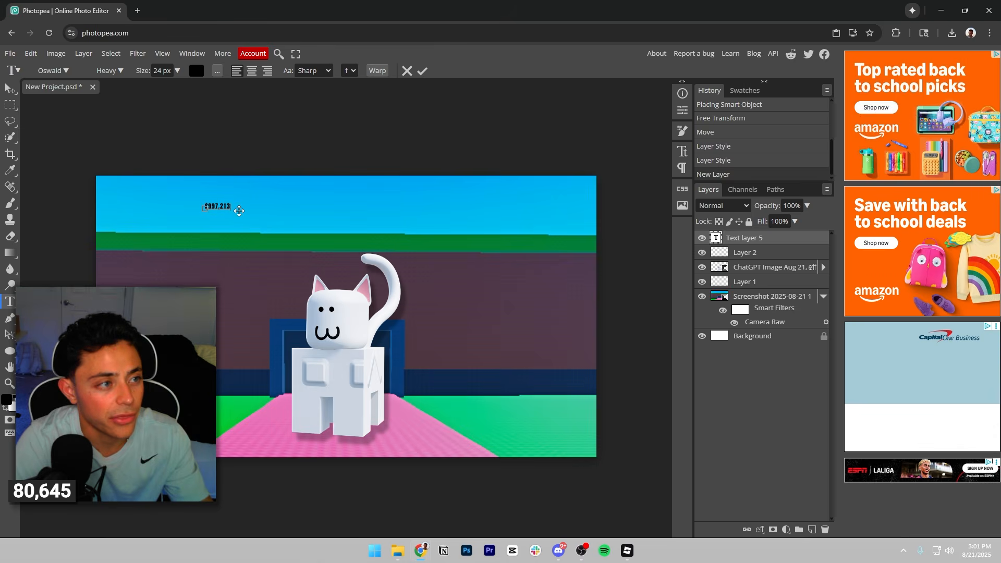
type(",719")
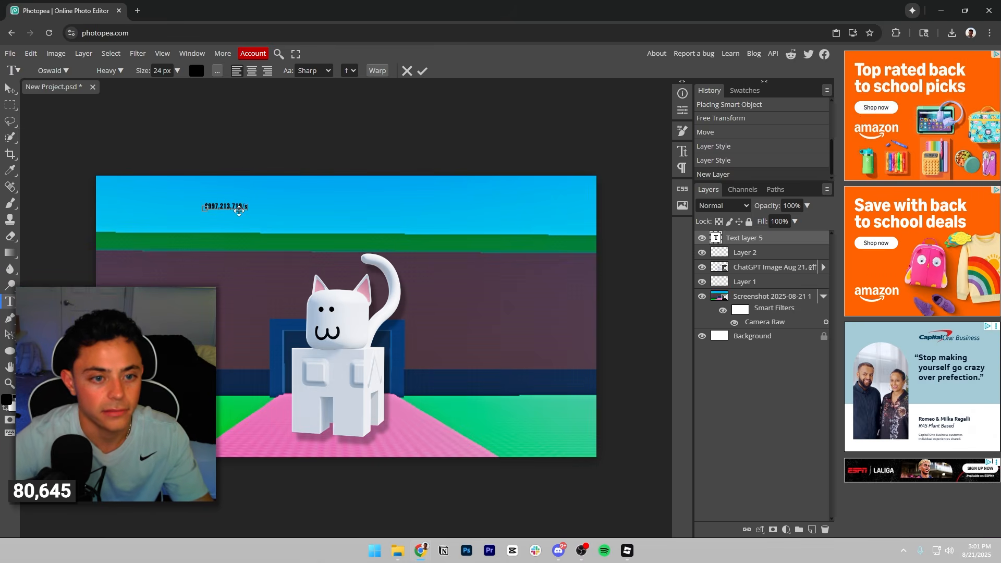
type("/s")
Enlarge the income text to about 212 px and position it across the sky above the cat.
left_click_drag(250, 213, 535, 259)
left_click_drag(458, 254, 454, 228)
left_click_drag(451, 227, 445, 205)
left_click_drag(512, 213, 461, 207)
Look through the available fonts for the income text.
double_click(406, 206)
left_click(406, 206)
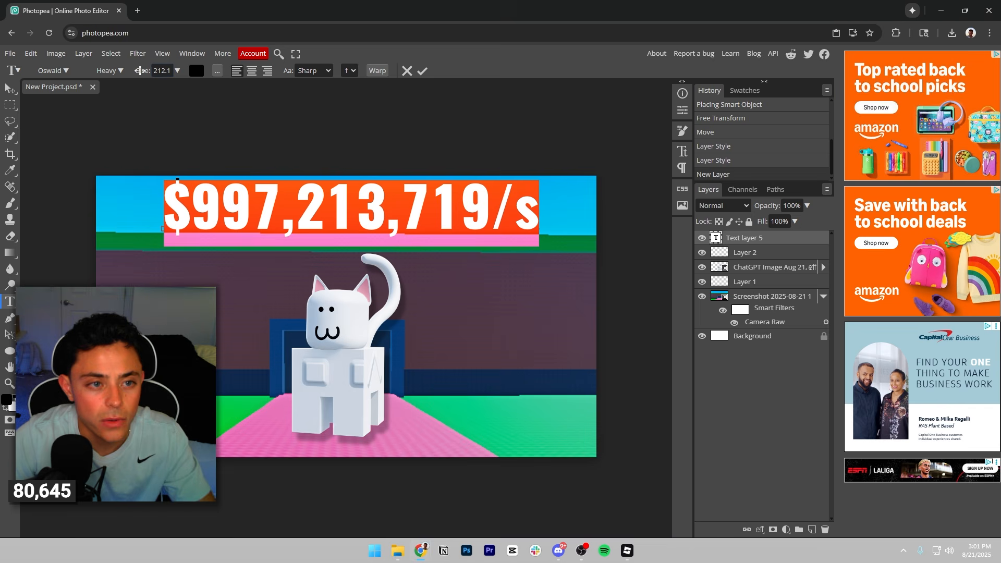
left_click(67, 70)
scroll(104, 239, "up", 10)
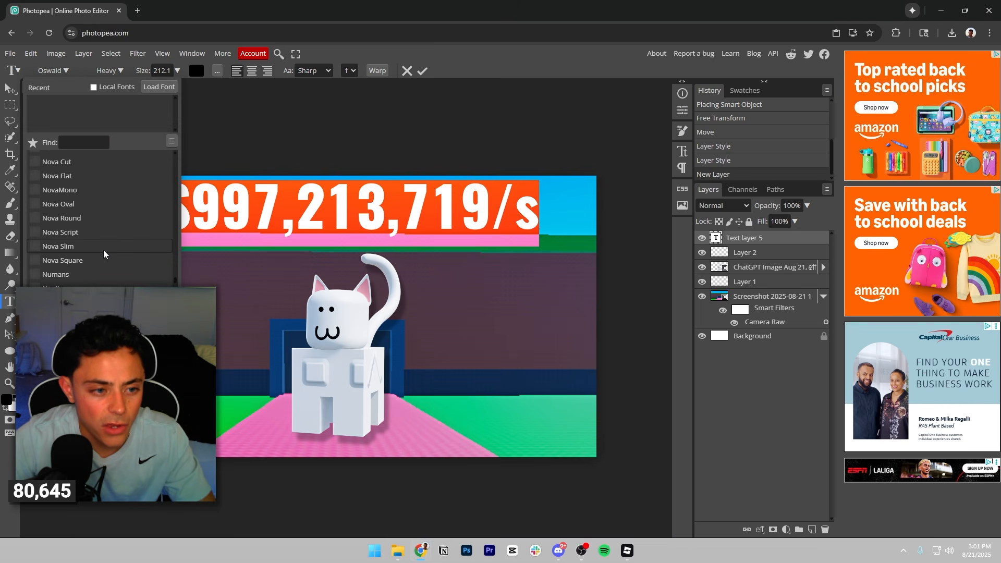
left_click_drag(175, 270, 177, 170)
left_click(281, 209)
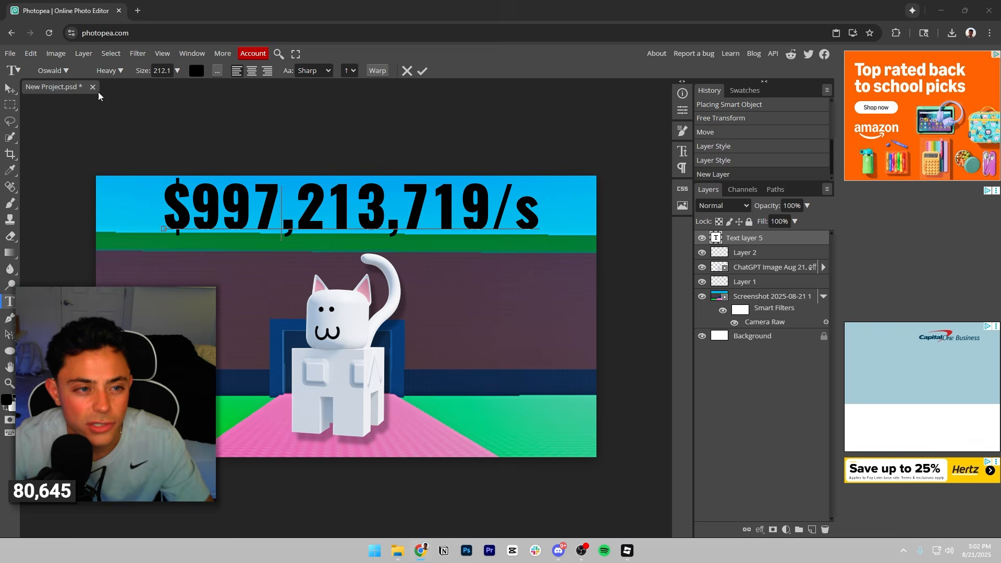
Search the fonts for "pap" and apply Paprika to the whole income text.
key("shift+Right")
key("ctrl+a")
left_click(63, 70)
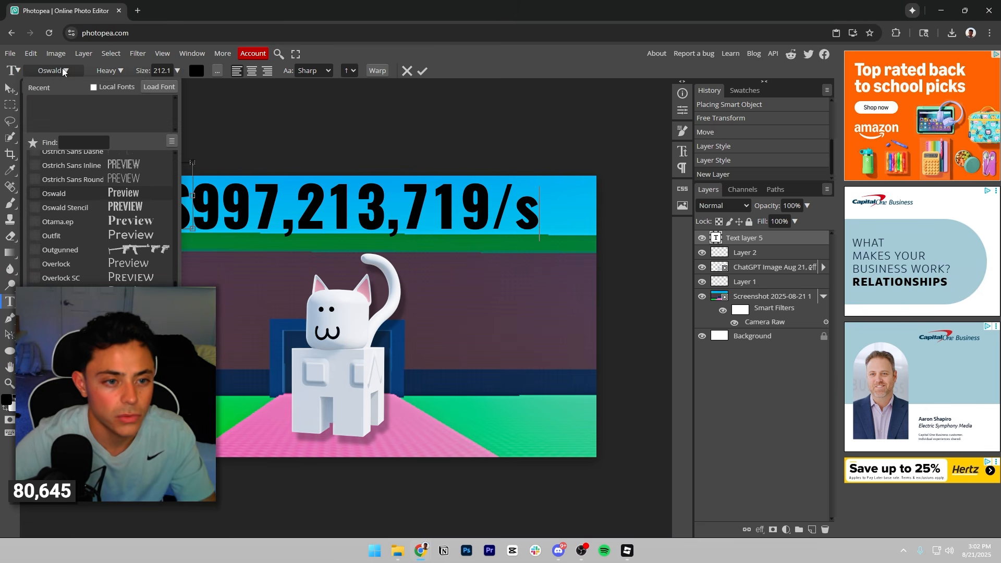
left_click(88, 142)
type("pap")
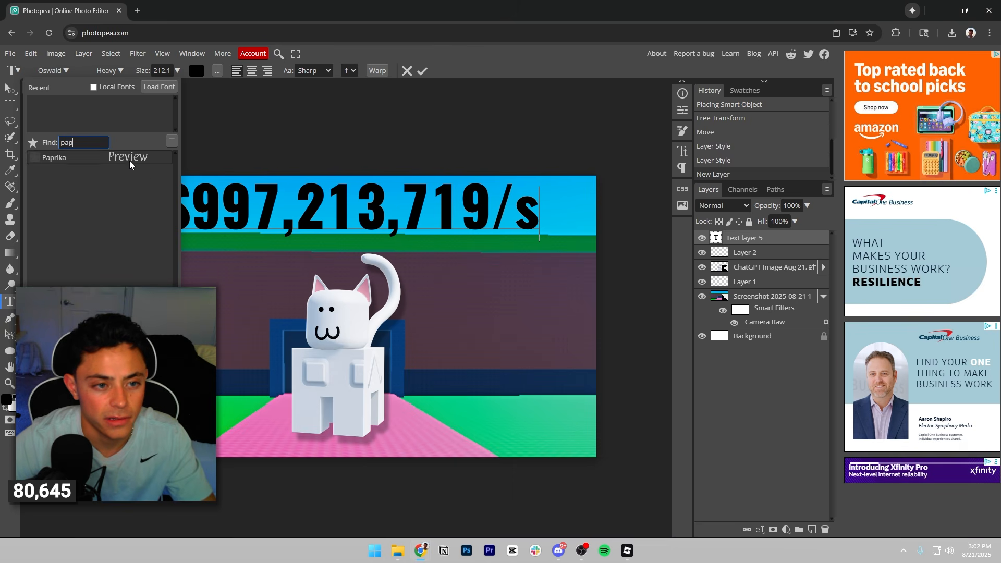
left_click(155, 162)
left_click(52, 71)
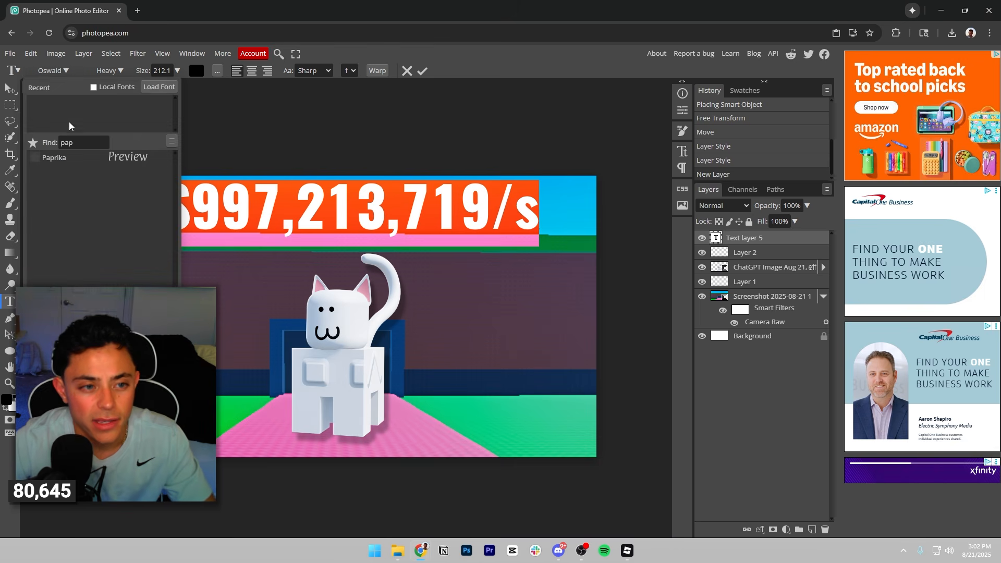
left_click(58, 156)
Delete the "/s" ending of the income text and write it again.
left_click(359, 217)
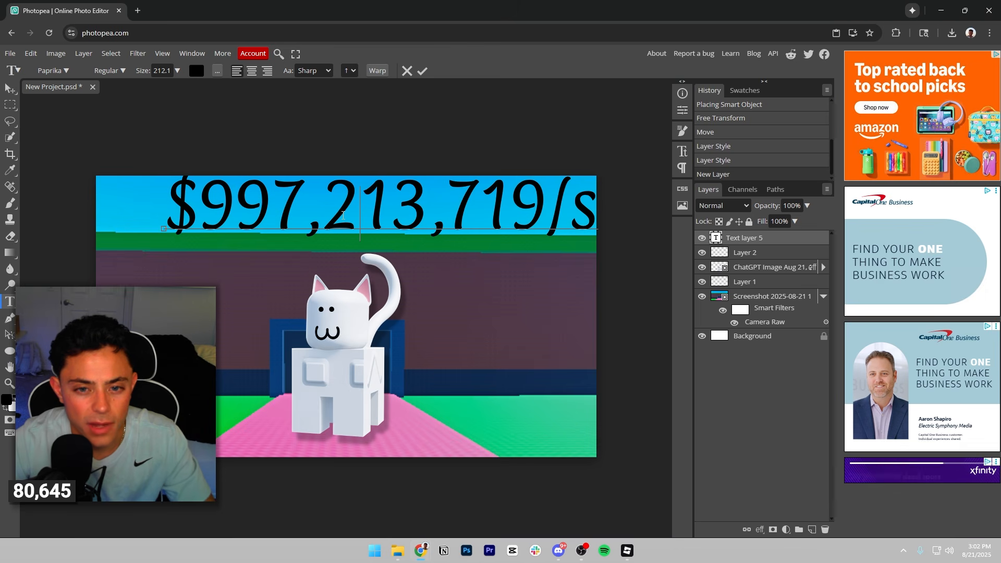
key("End")
key("BackSpace")
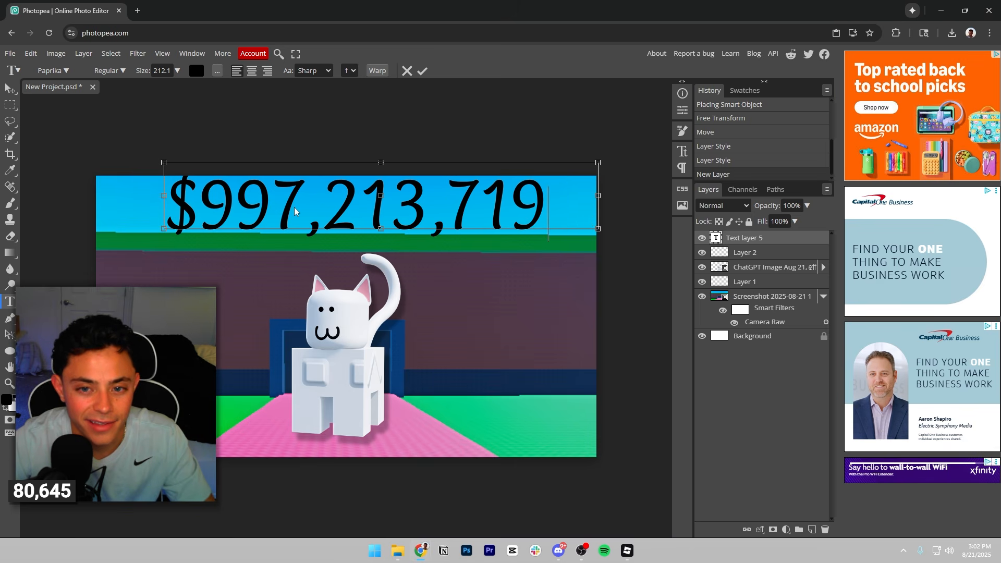
type("/s")
Try Action Man and Akaya Kanadaka on the whole income text, then set its font to Alfa Slab One.
left_click(103, 124)
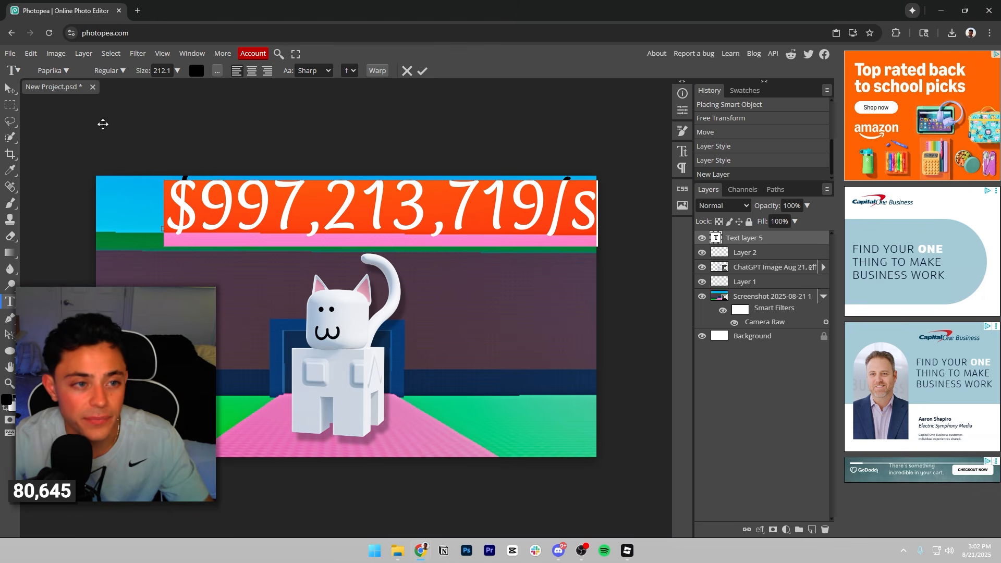
left_click(52, 71)
double_click(87, 143)
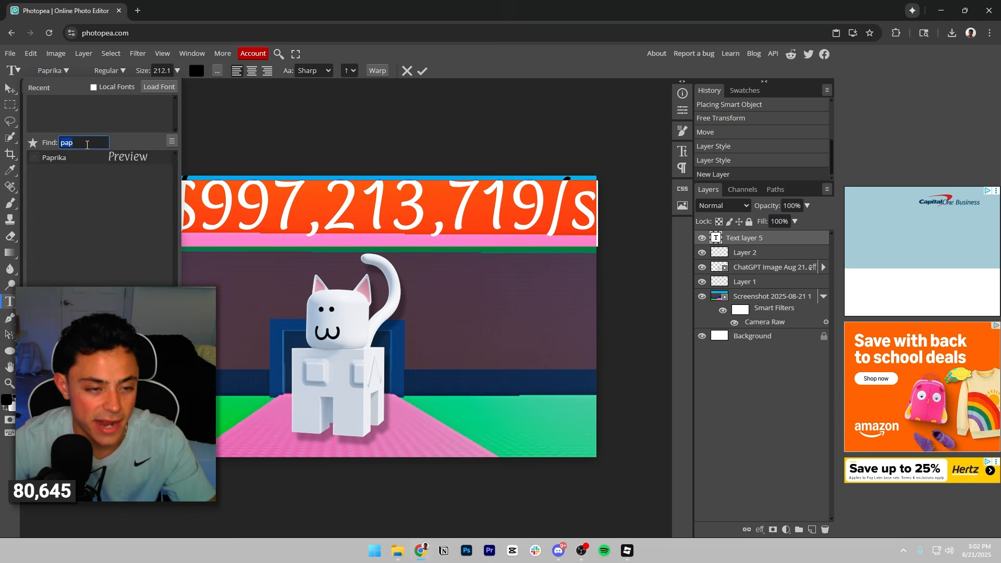
key("BackSpace")
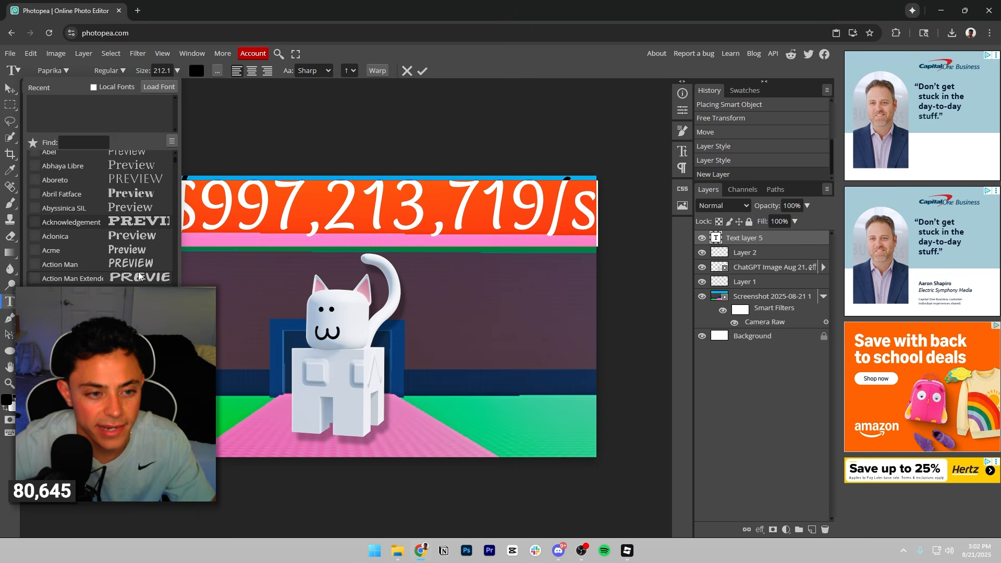
left_click(131, 266)
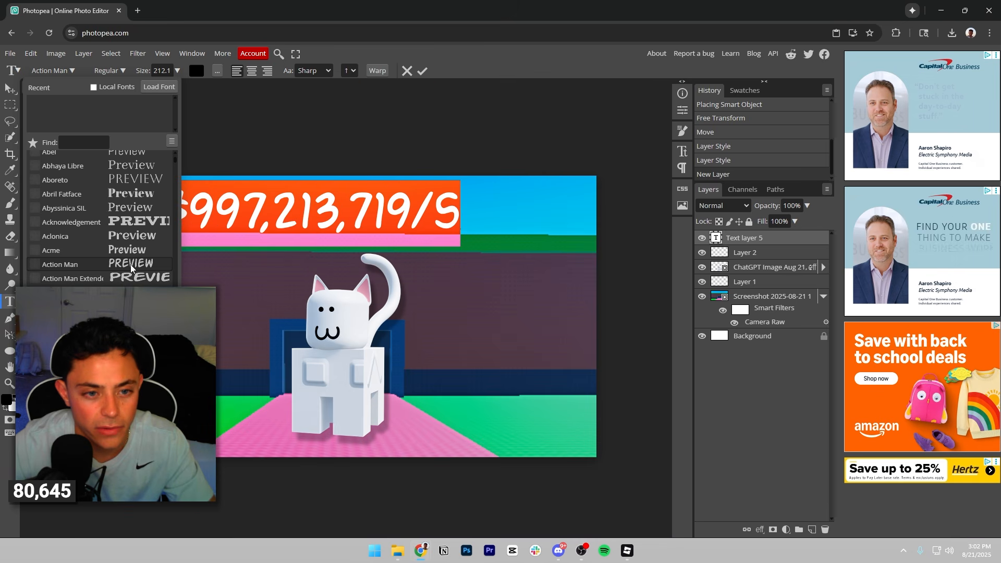
left_click(134, 293)
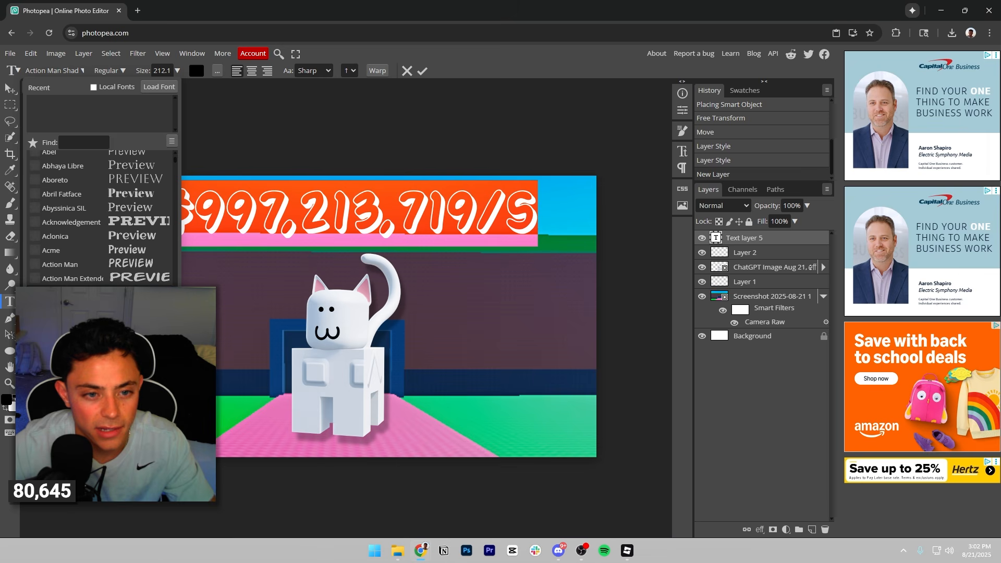
scroll(127, 245, "down", 3)
left_click(128, 254)
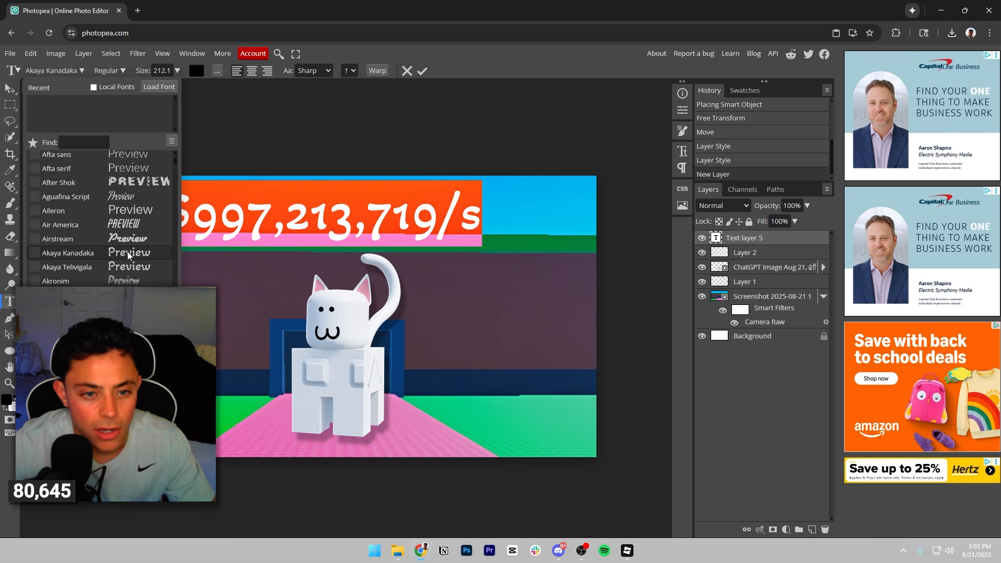
scroll(128, 250, "down", 5)
left_click(135, 179)
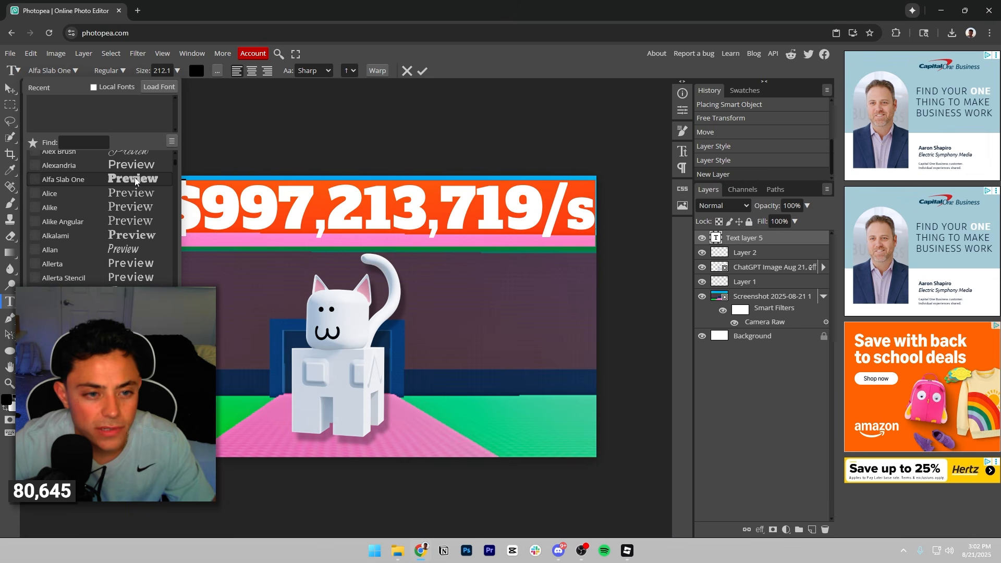
left_click(373, 249)
left_click(367, 219)
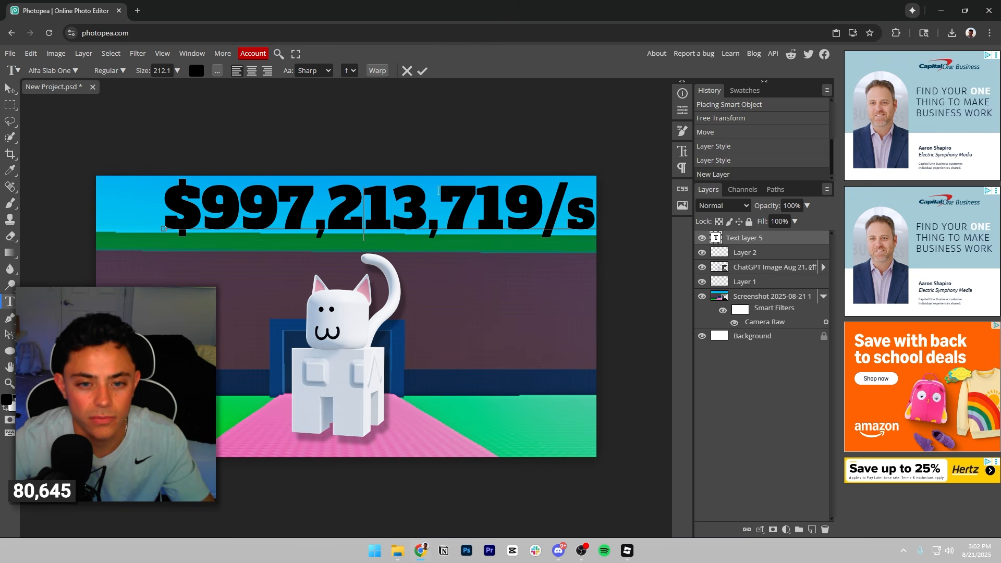
Reduce the income text to about 195 px, centre it in the sky above the cat and commit it.
left_click_drag(474, 218, 451, 219, "ctrl")
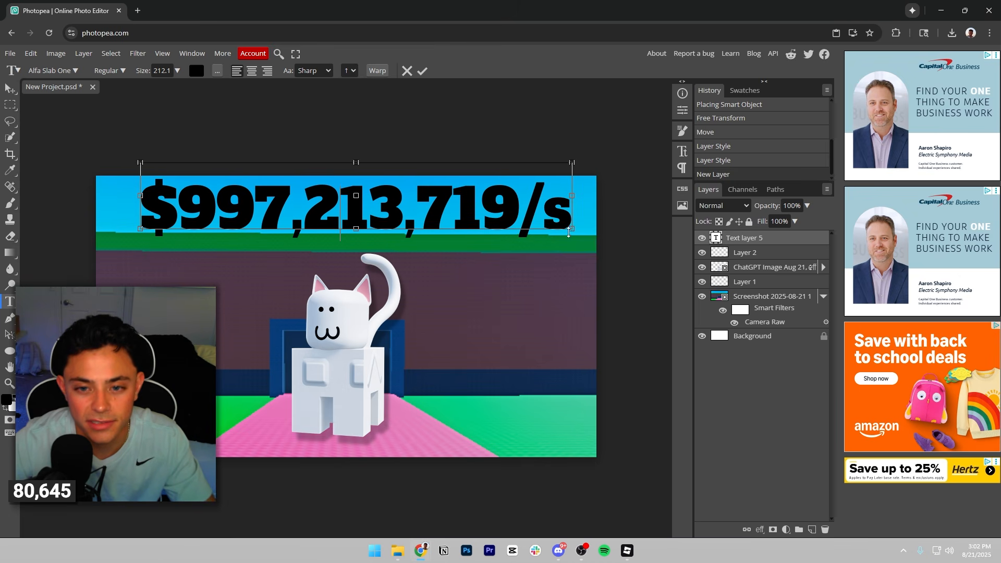
left_click_drag(572, 229, 536, 212, "ctrl")
mouse_move(472, 202)
left_mouse_down("ctrl")
mouse_move(490, 213)
mouse_move(482, 201)
left_mouse_up("ctrl")
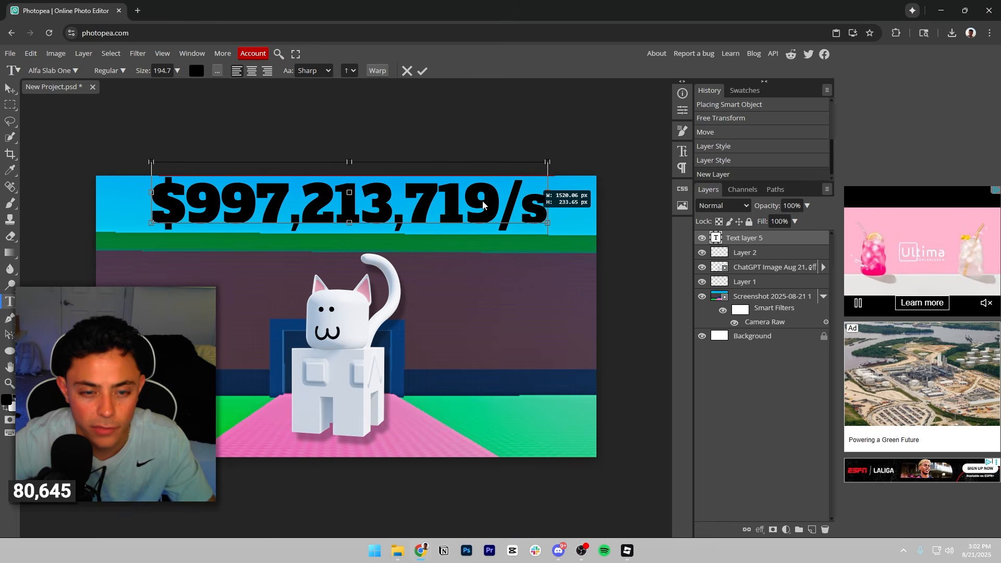
key("ctrl+Return")
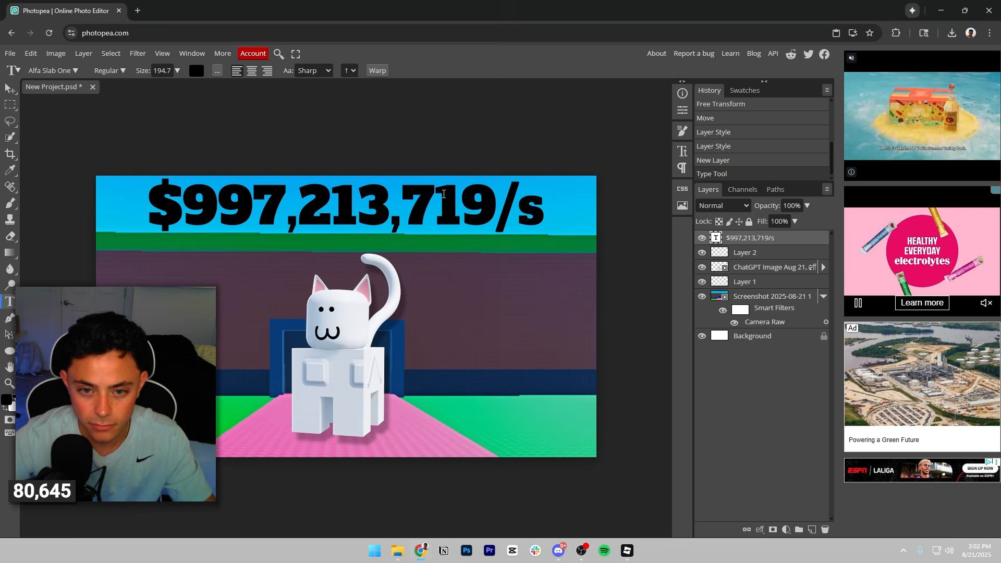
left_click(443, 194)
left_click(420, 70)
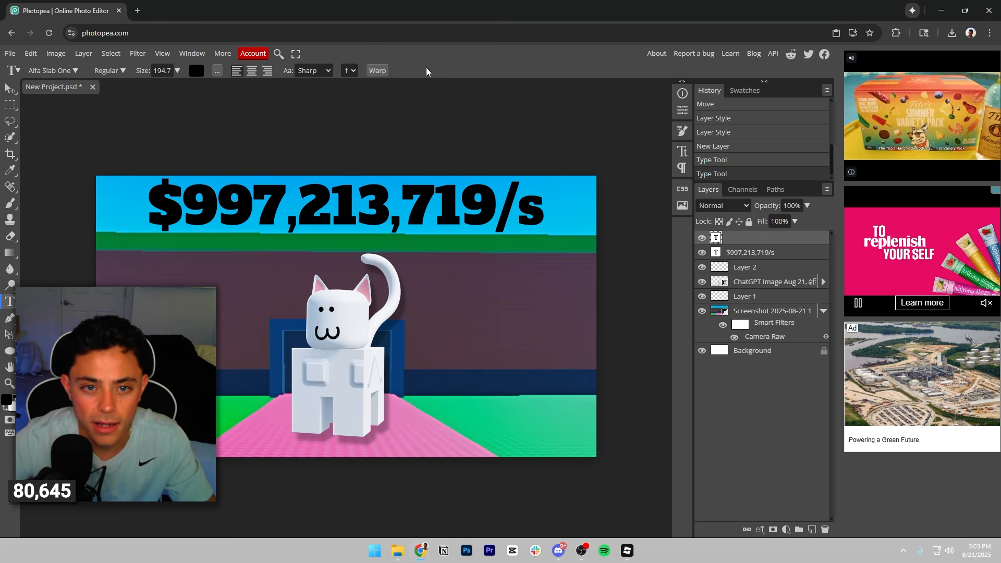
left_click(443, 194)
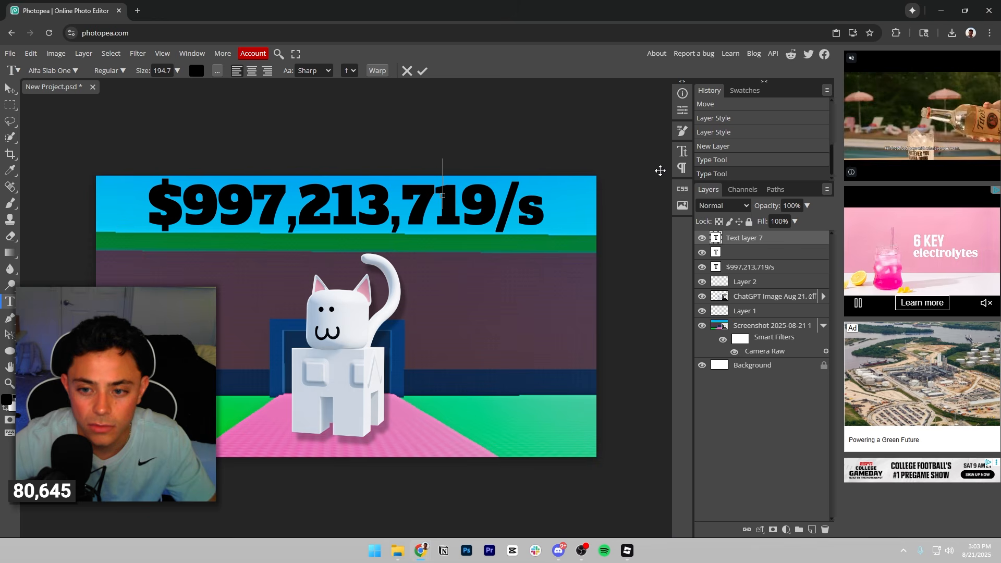
left_click(742, 239)
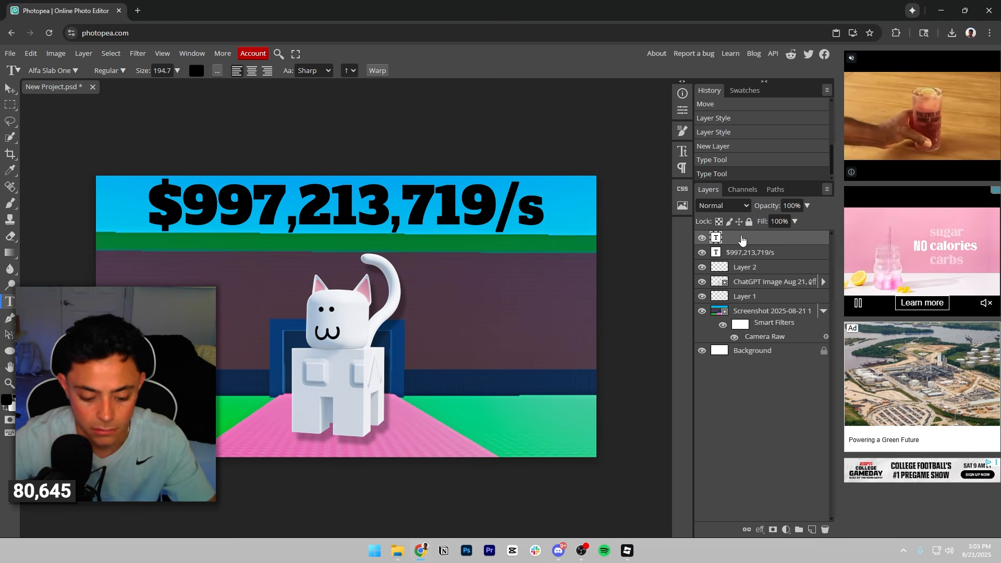
Select the whole income text, set its colour to white (ffffff) and commit the change.
left_click(770, 252)
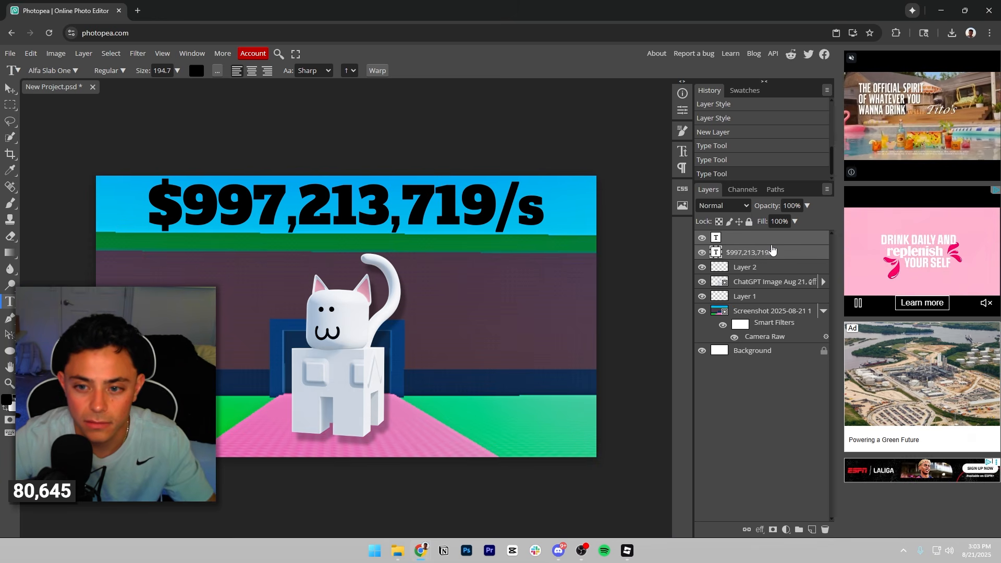
left_click(768, 241)
left_click(746, 249)
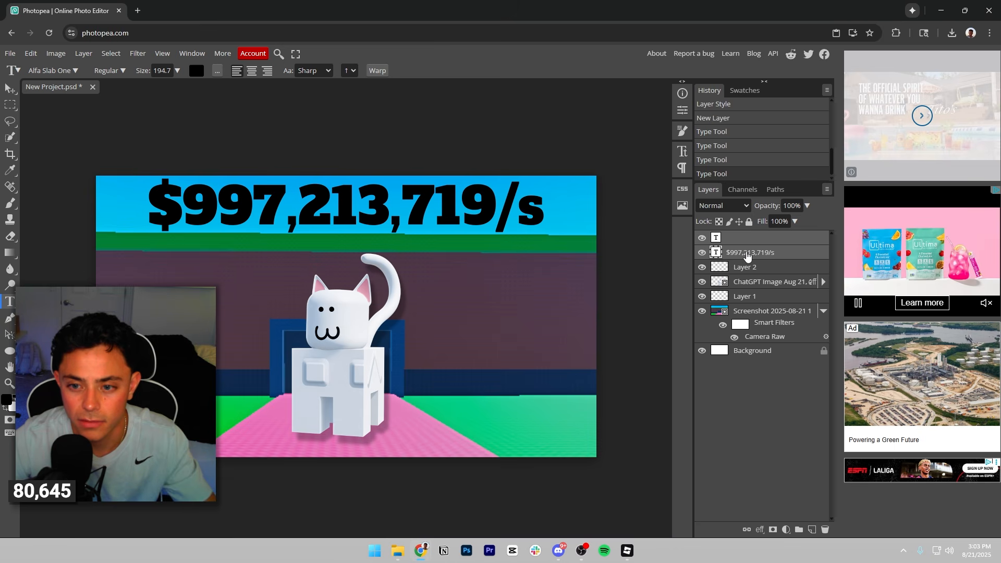
left_click(750, 256, "ctrl")
left_click(753, 255, "ctrl")
double_click(409, 205)
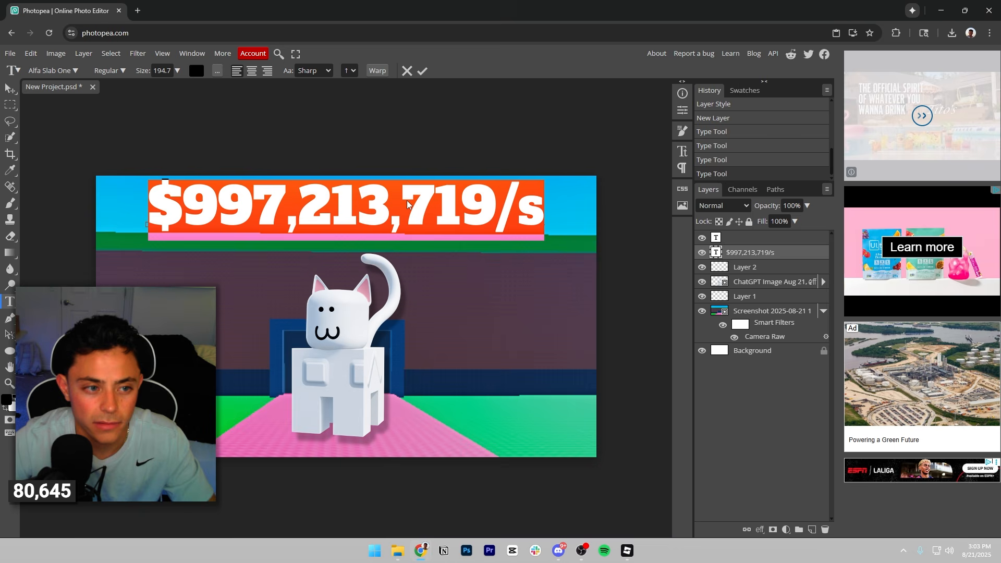
left_click(196, 71)
left_click(85, 147)
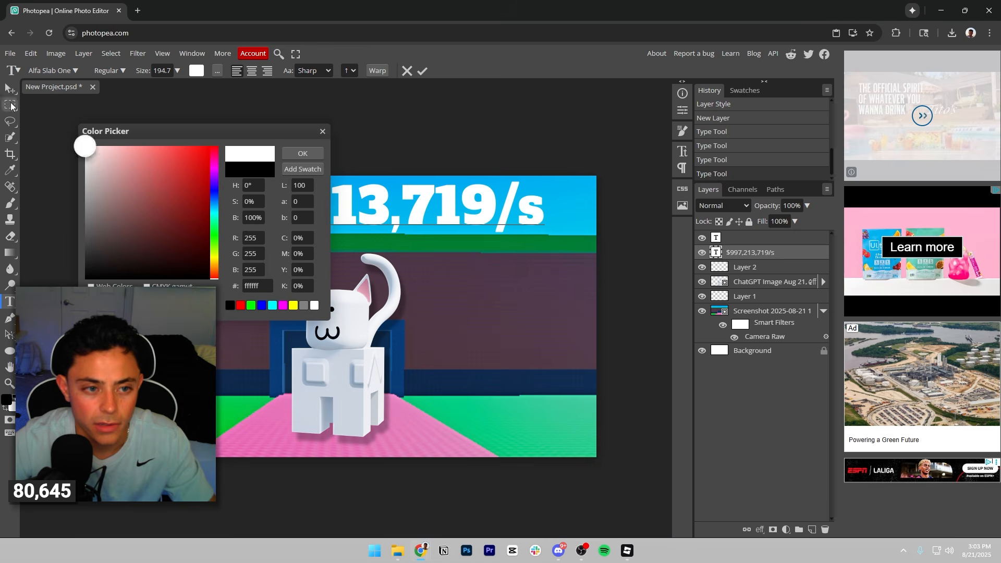
left_click(291, 153)
left_click(422, 71)
Give the income text a drop shadow with 36% opacity and 21 px distance, plus an 8 px black outside stroke.
left_click(760, 529)
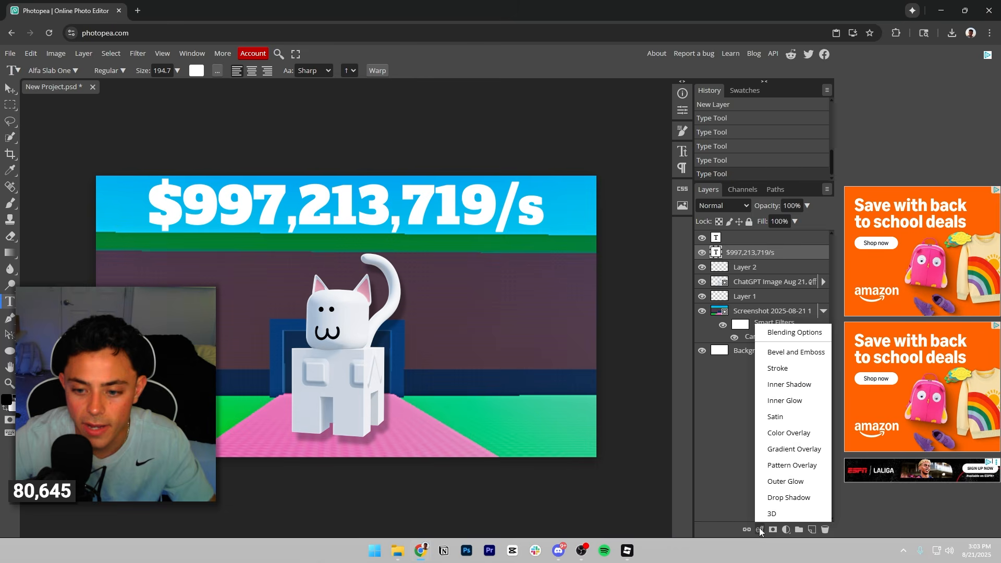
left_click(788, 498)
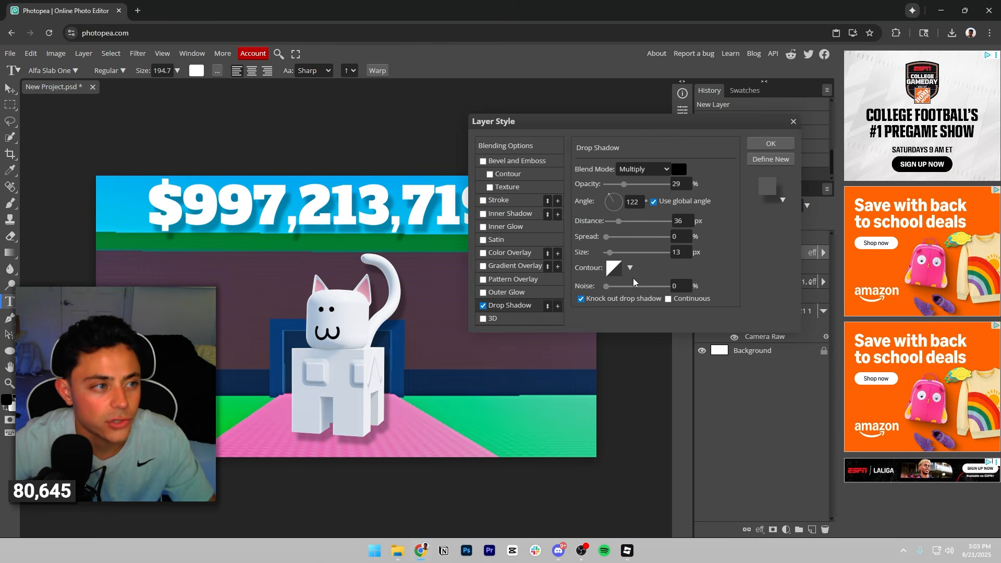
left_click_drag(639, 130, 678, 184)
left_click_drag(664, 237, 668, 238)
left_click_drag(659, 274, 656, 277)
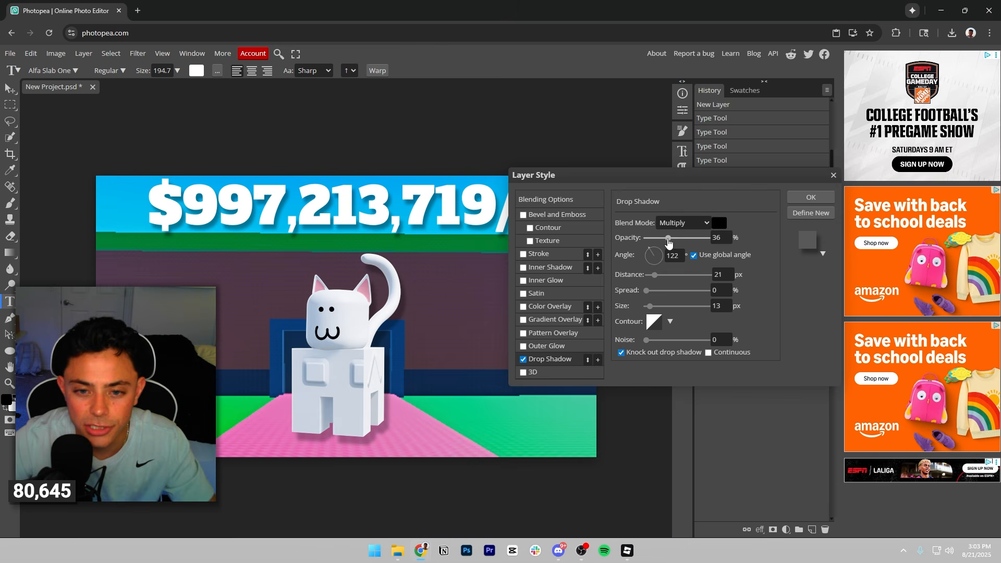
left_click(553, 256)
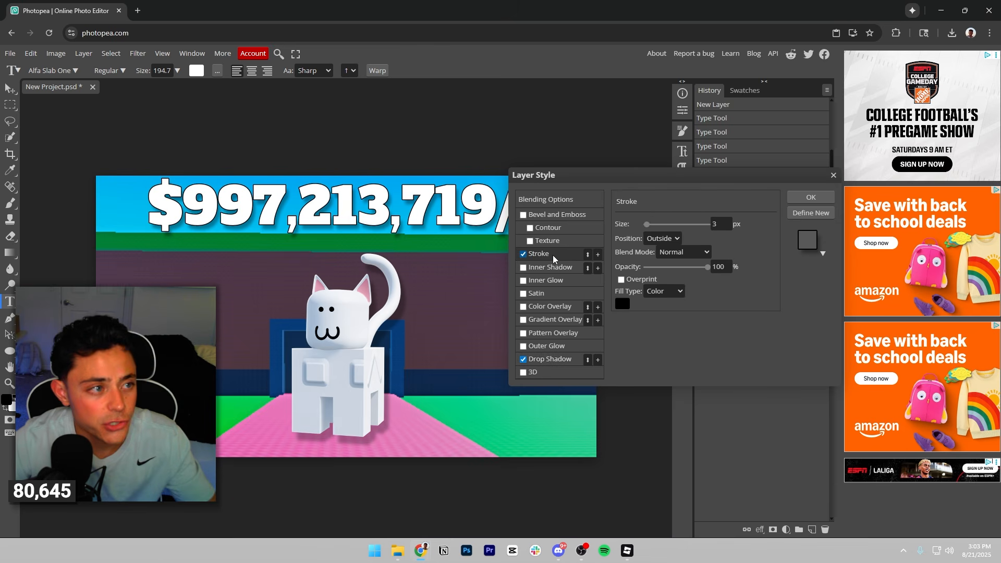
left_click_drag(646, 224, 649, 225)
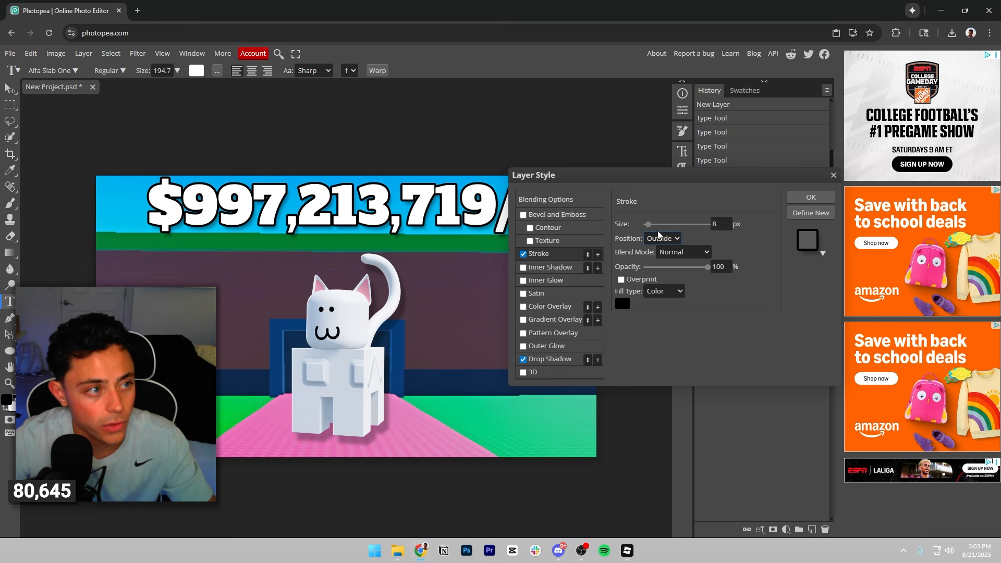
Try an Inner Bevel with Contour on the income text without the stroke, at 661% depth and 42 px size.
left_click(523, 215)
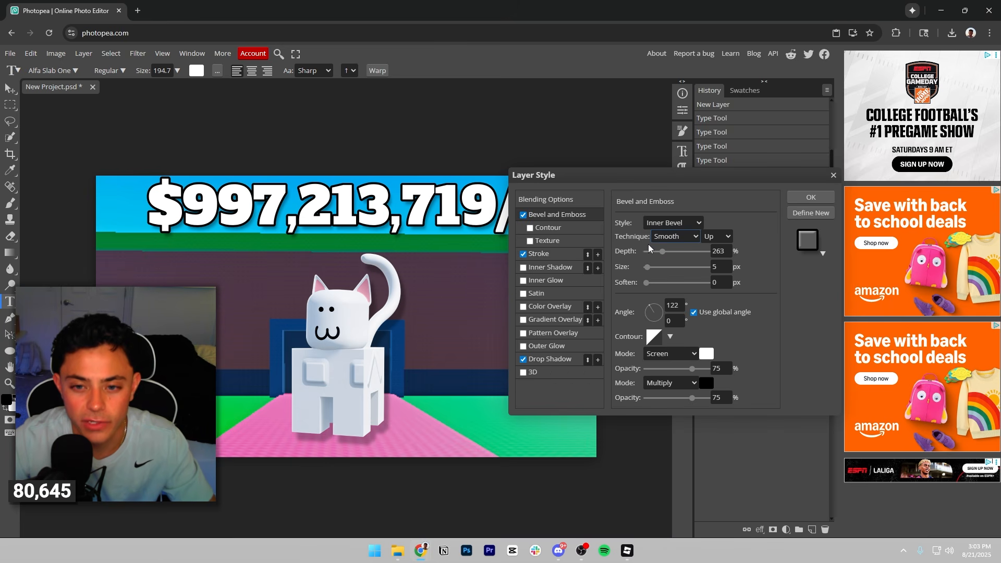
left_click_drag(648, 268, 680, 256)
left_click(523, 254)
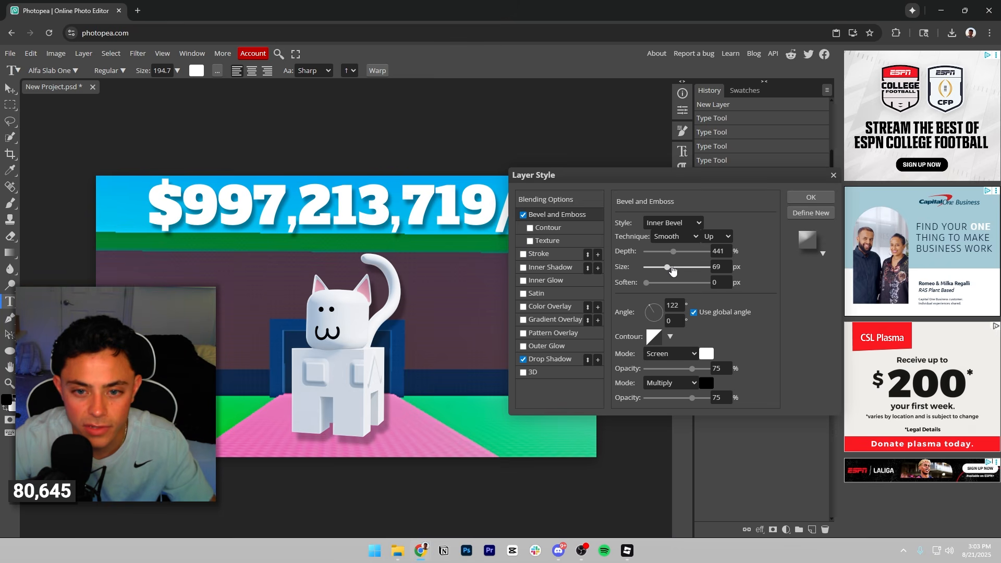
mouse_move(653, 268)
left_mouse_down()
mouse_move(662, 284)
mouse_move(646, 285)
left_mouse_up()
left_click(531, 227)
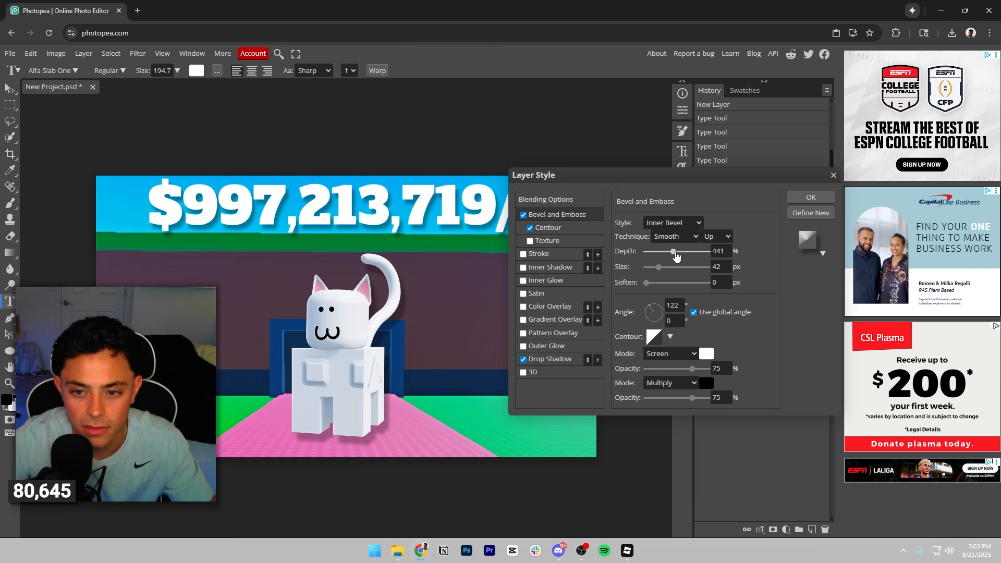
left_click_drag(675, 254, 687, 252)
Try the Outer Bevel, Inner Bevel, Emboss and Pillow Emboss styles, then disable Bevel and Emboss and re-enable the stroke.
left_click(673, 226)
left_click(675, 240)
left_click(675, 226)
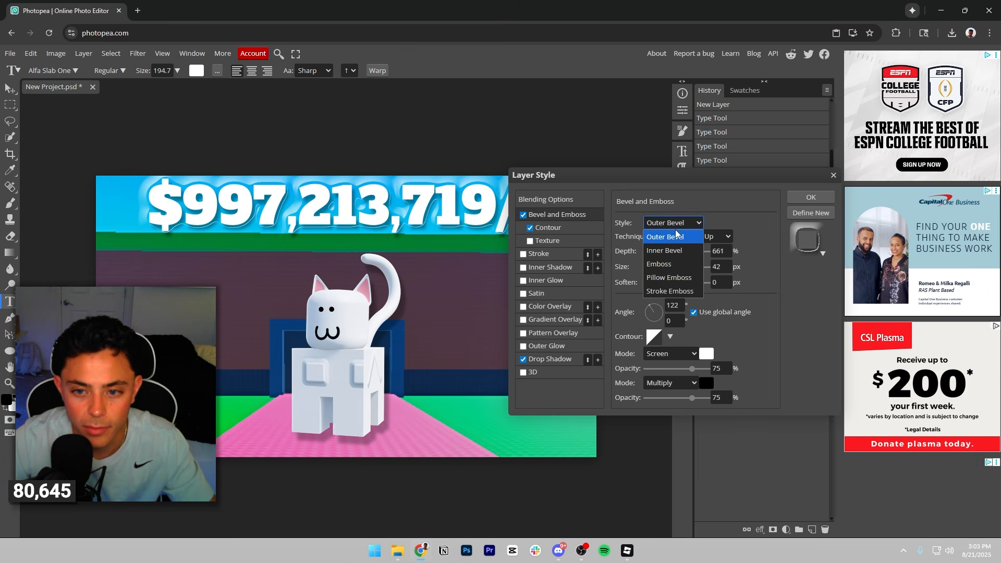
left_click(674, 250)
left_click_drag(660, 268, 674, 252)
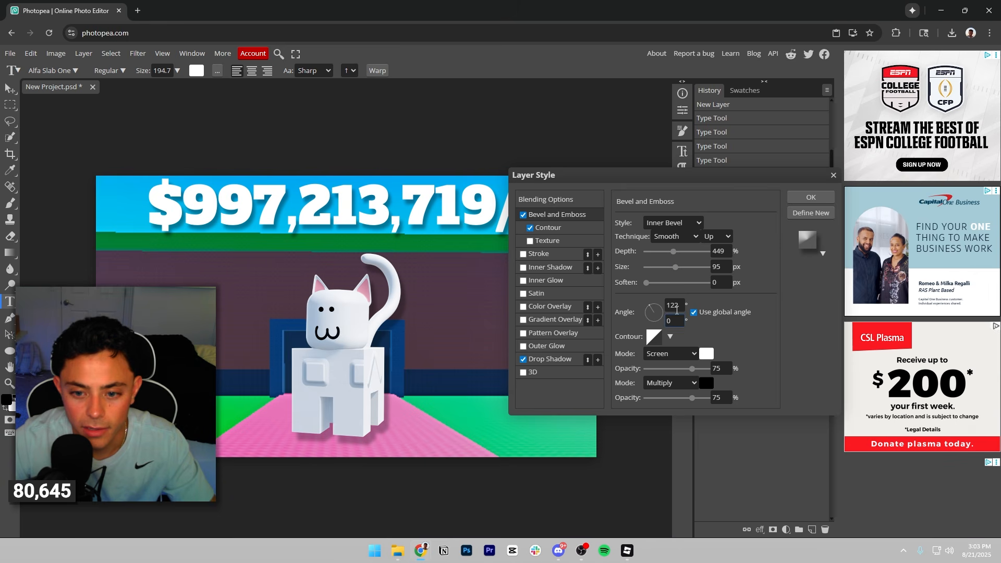
left_click(678, 223)
left_click(670, 264)
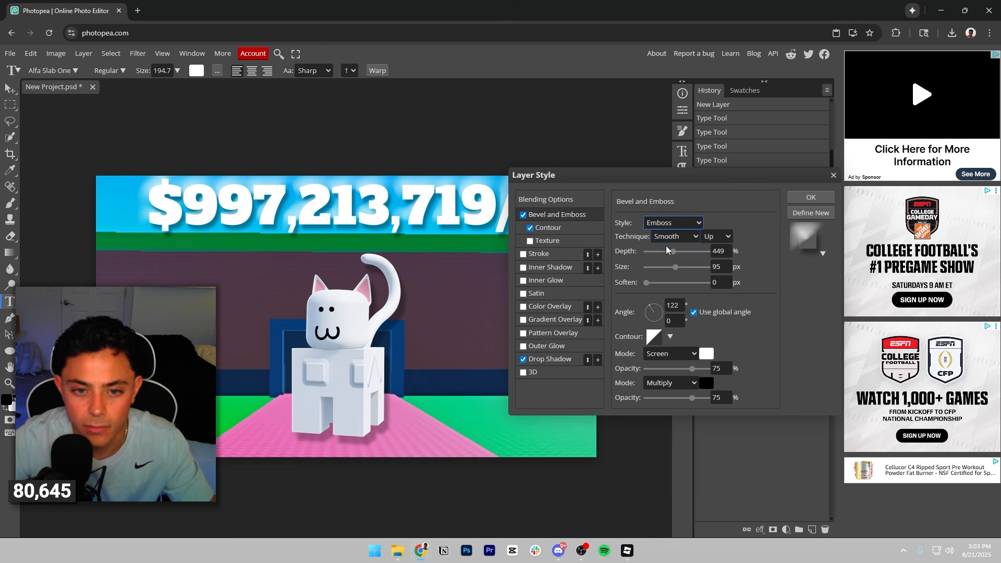
left_click(669, 226)
left_click(671, 279)
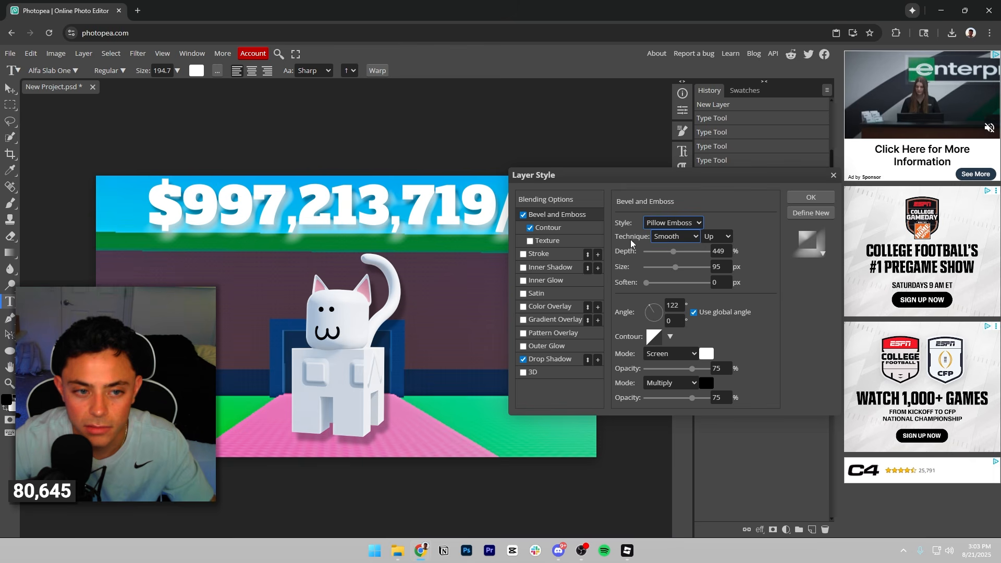
left_click(524, 215)
left_click(524, 254)
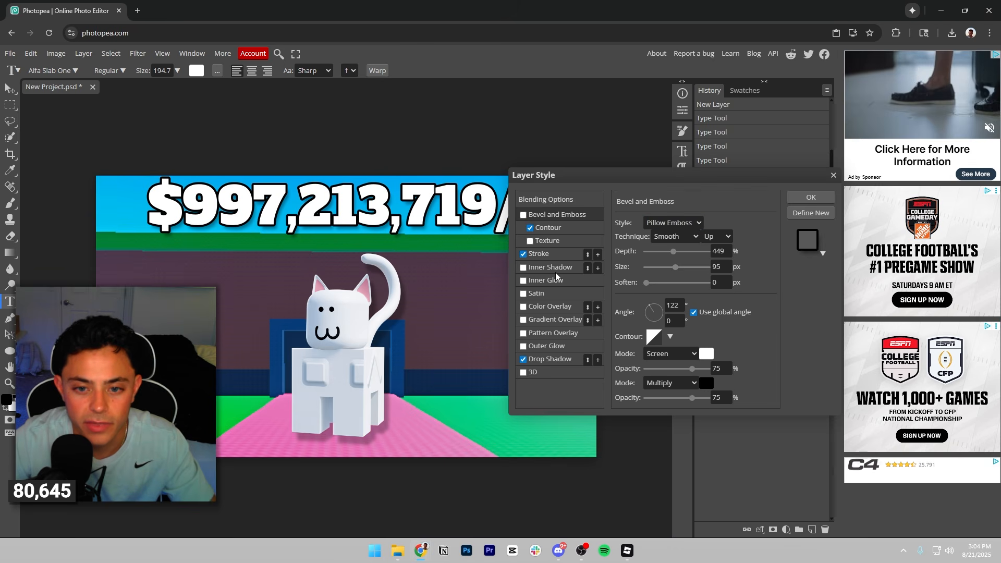
Add an inner shadow with 2 px distance to the income text and apply the layer styles.
left_click(547, 268)
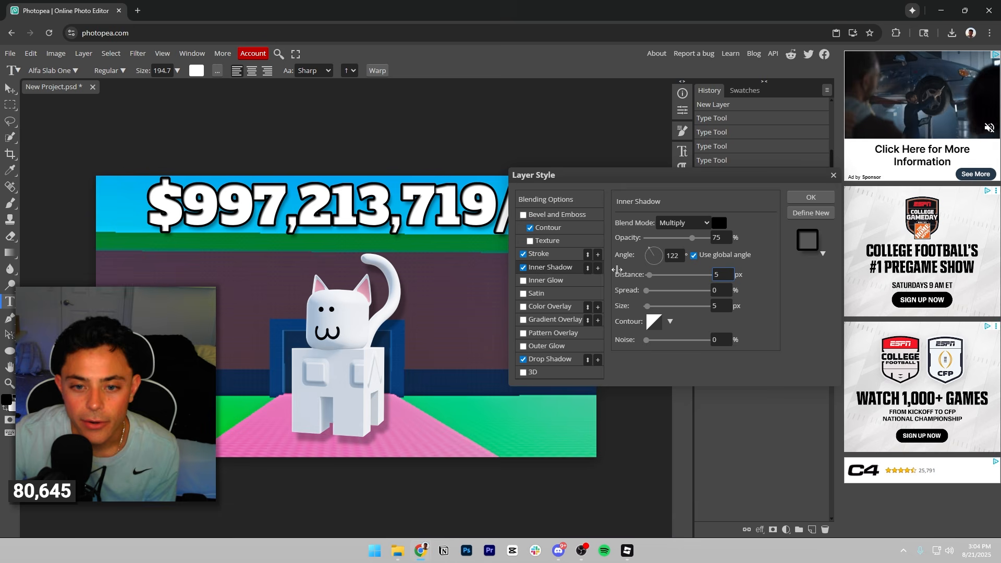
left_click(649, 275)
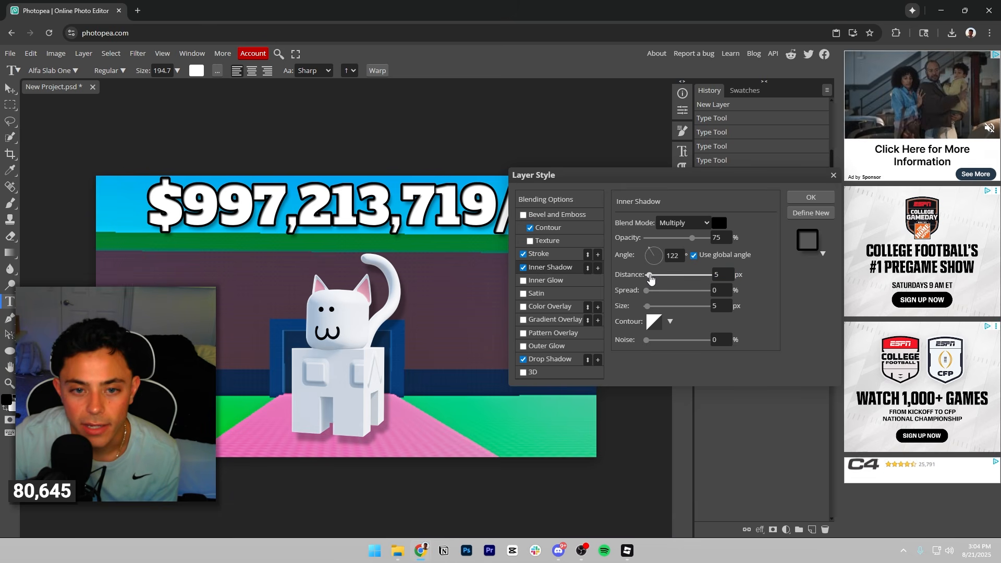
left_click(649, 275)
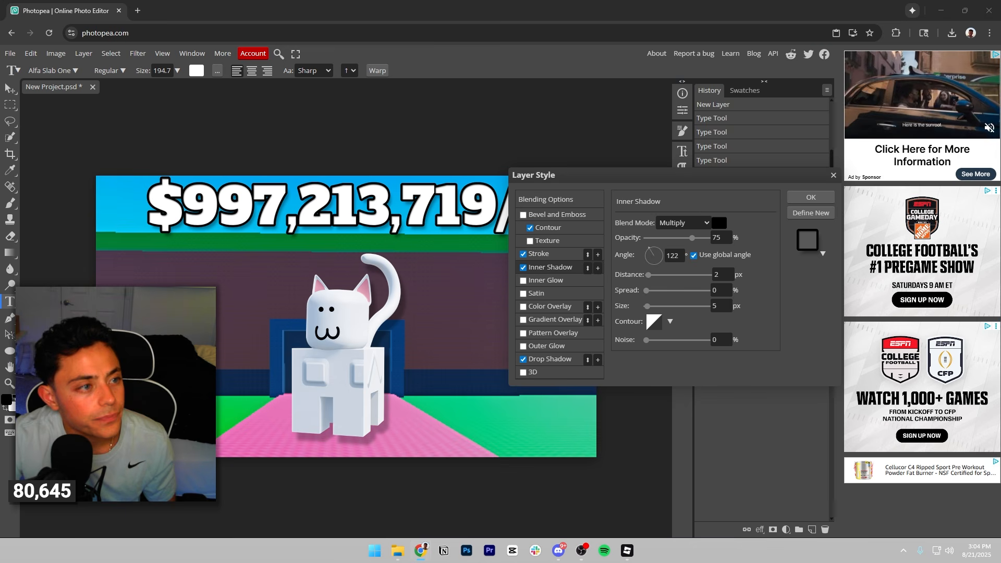
left_click(819, 200)
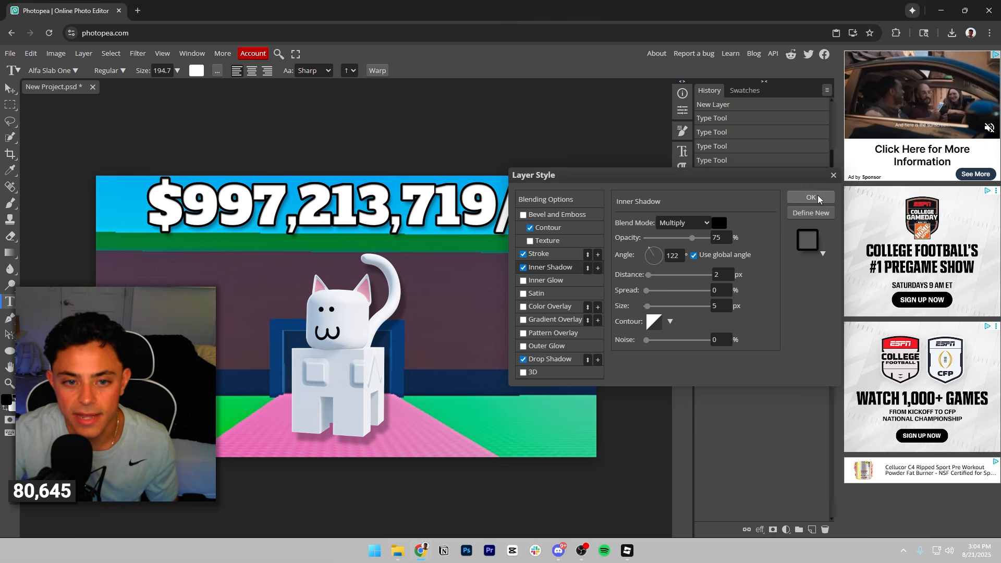
left_click(819, 199)
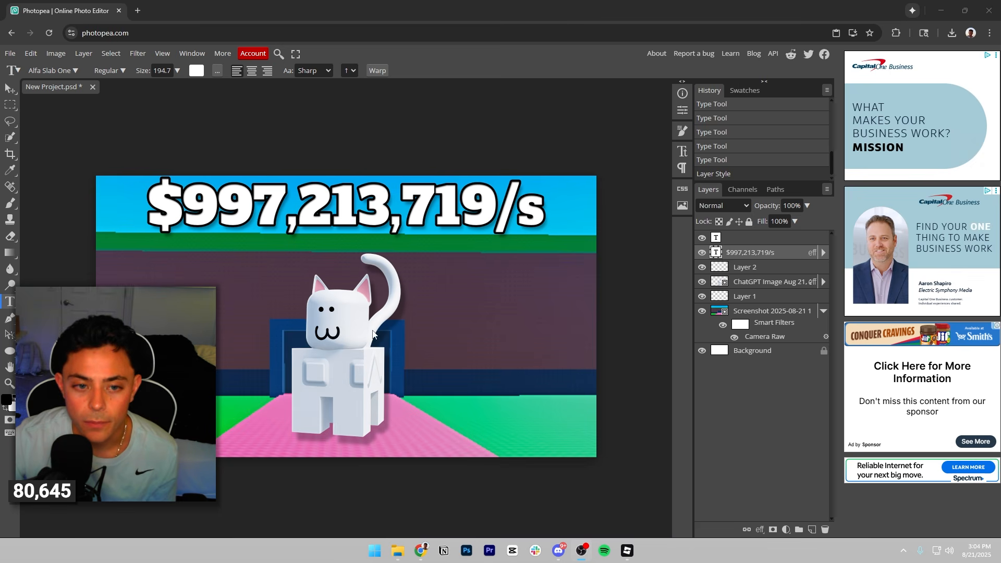
Add a gradient overlay to the income text and set its angle to 0°.
left_click(761, 530)
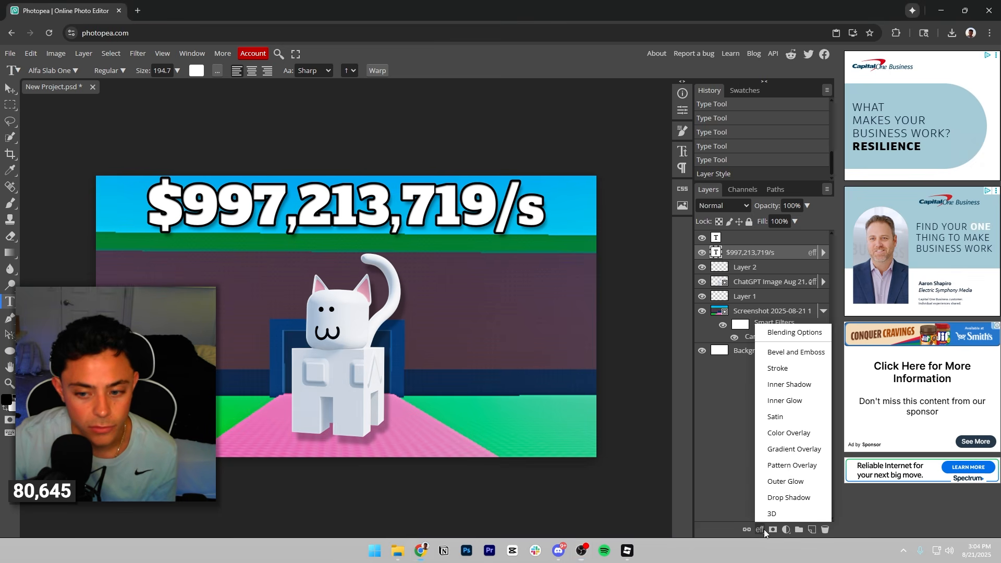
left_click(790, 449)
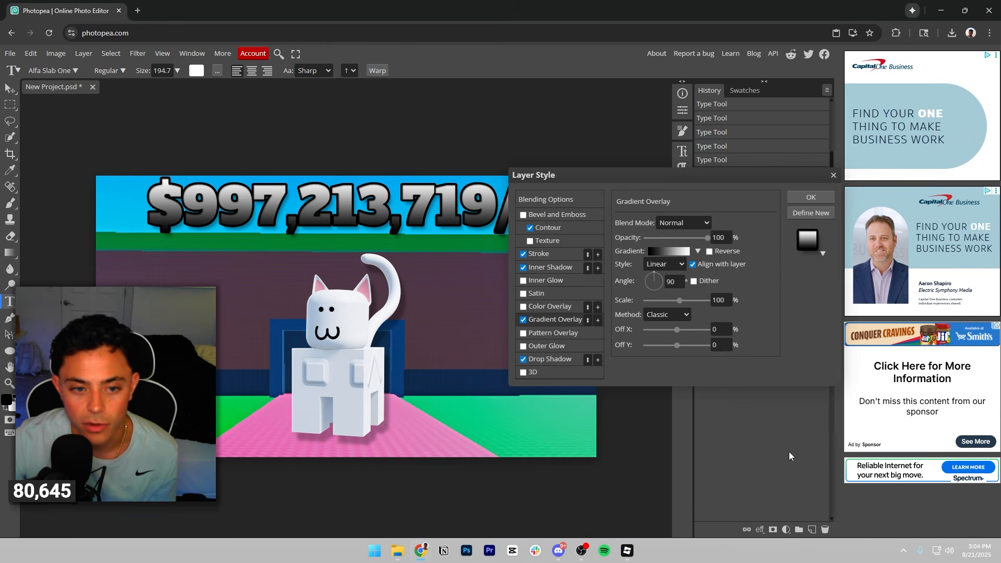
left_click(680, 250)
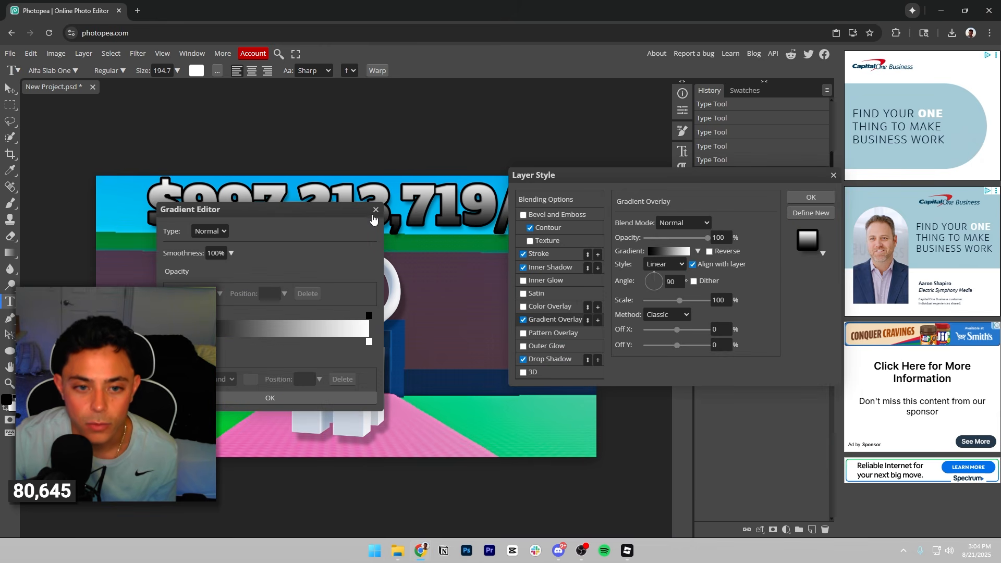
left_click(374, 219)
left_click_drag(660, 283, 674, 280)
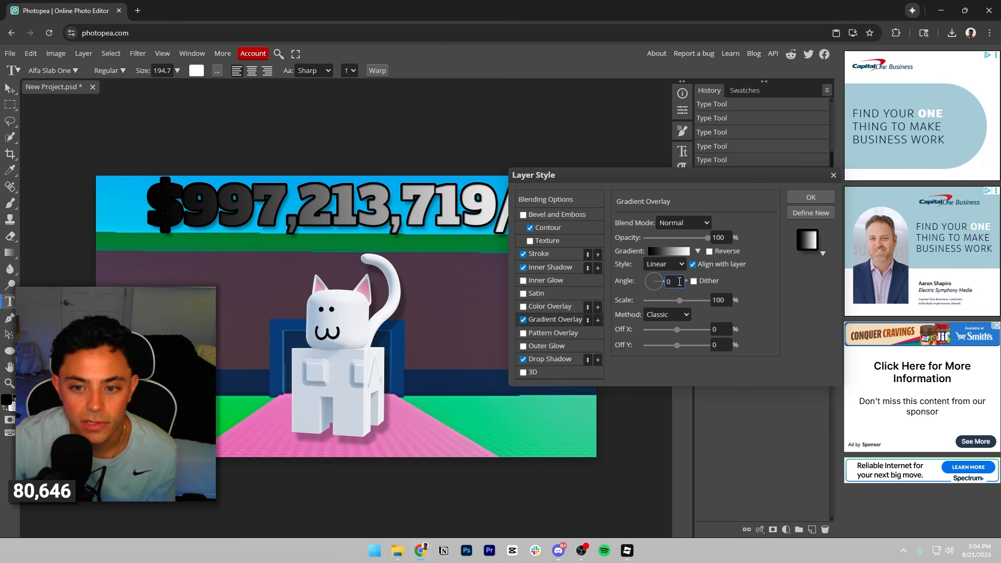
Set the overlay gradient's first colour stop to red and add a magenta stop at 13%.
left_click(669, 251)
double_click(172, 341)
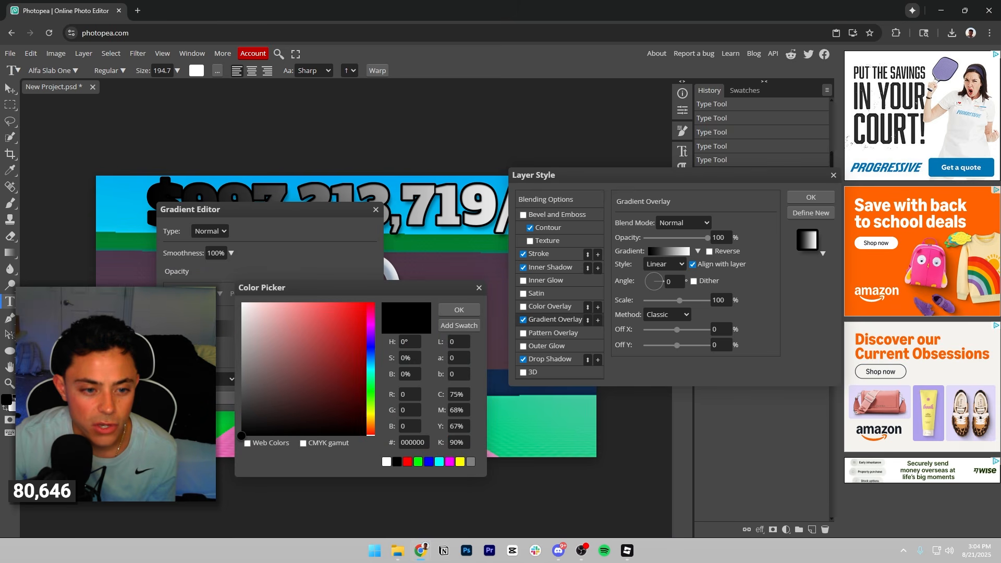
left_click_drag(338, 342, 376, 296)
left_click(459, 309)
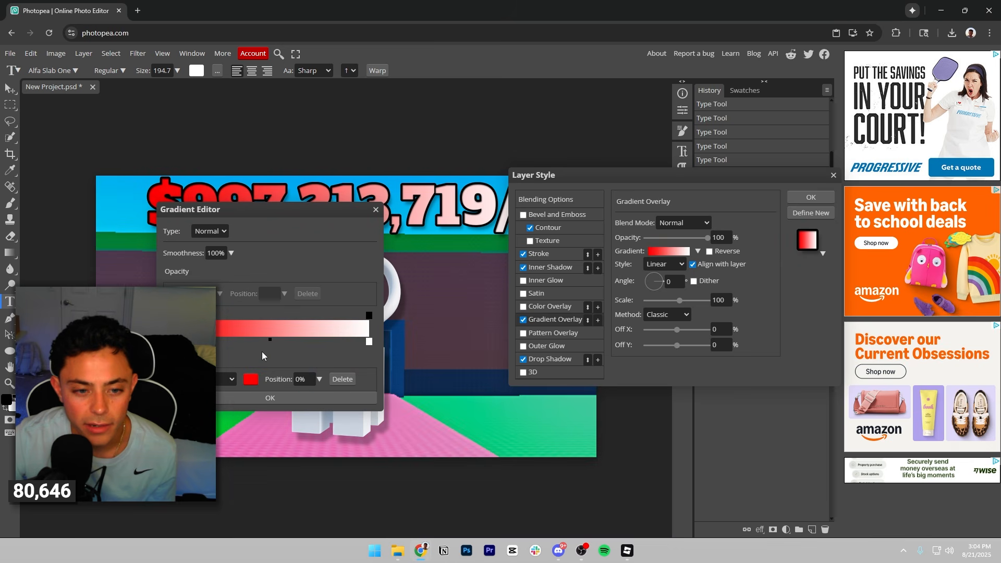
left_click(250, 379)
left_click_drag(375, 327, 372, 318)
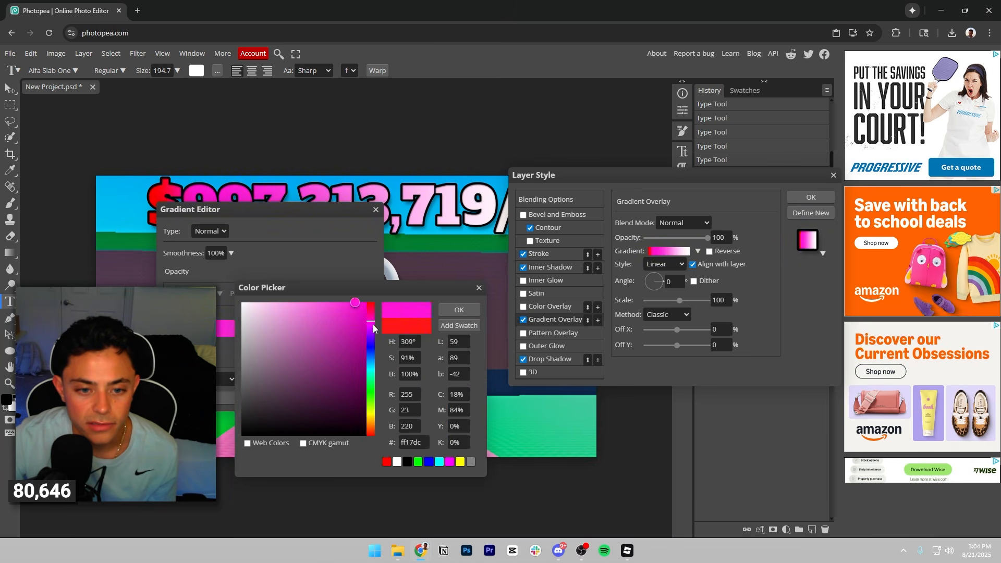
left_click(458, 310)
Add a blue colour stop at 26% to the income text's overlay gradient.
left_click_drag(210, 342, 223, 342)
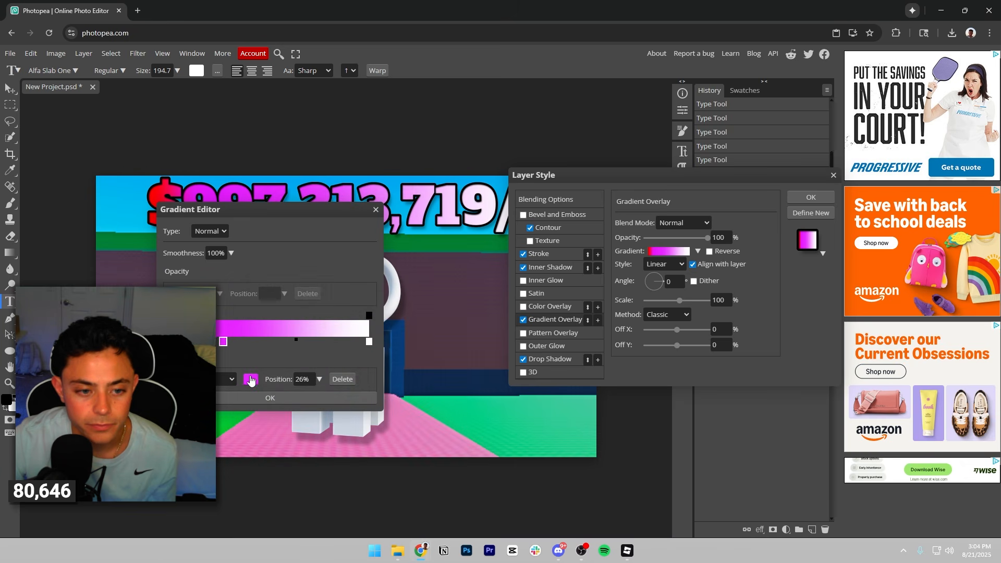
left_click(251, 379)
left_click(373, 345)
left_click(459, 309)
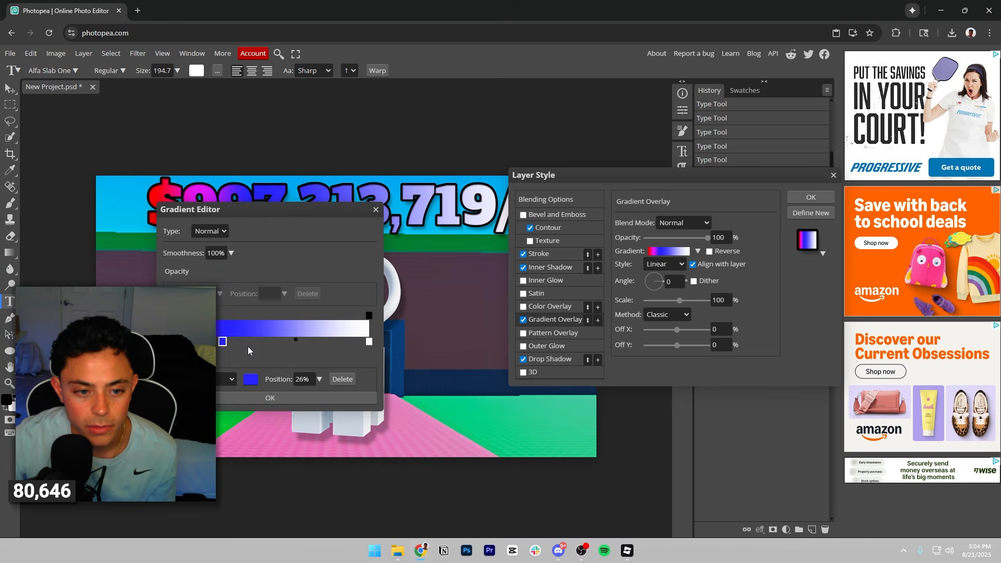
Add a cyan colour stop at 38% to the overlay gradient.
left_click(251, 379)
left_click_drag(365, 361, 374, 367)
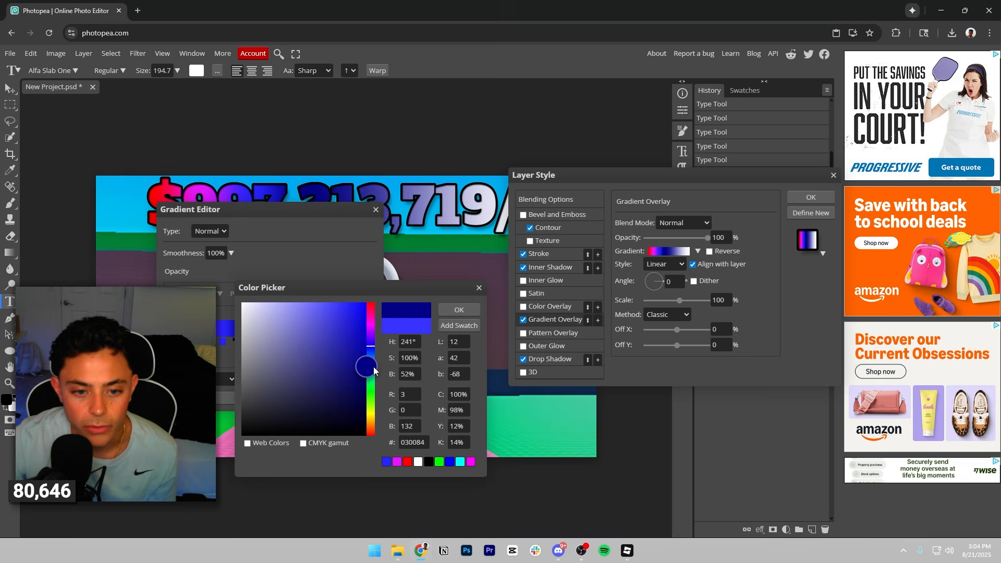
left_click(373, 367)
left_click(345, 318)
left_click(459, 310)
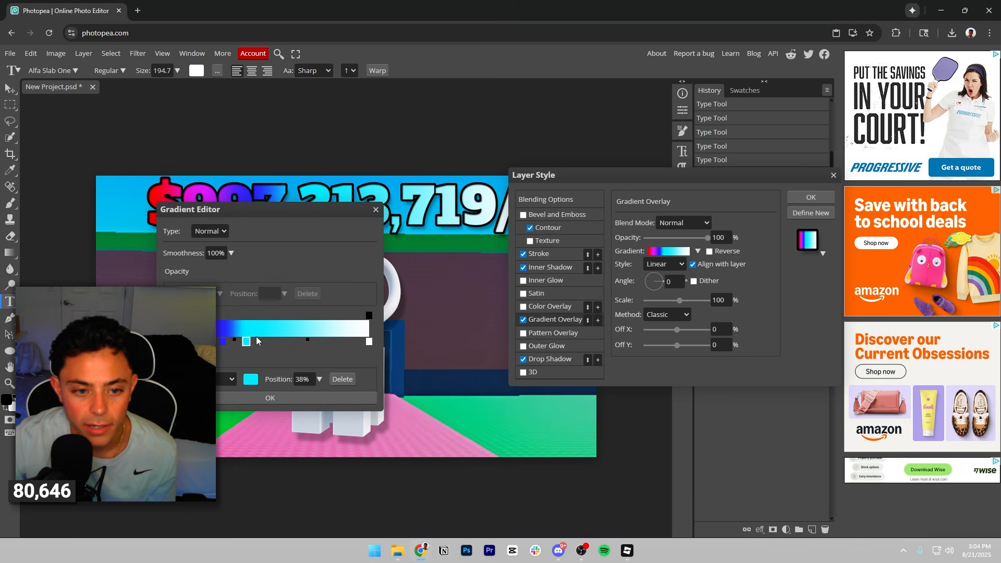
Add a green colour stop after the cyan one and a yellow stop (f3ff33) at 61% to the overlay gradient.
left_click(251, 379)
left_click(369, 386)
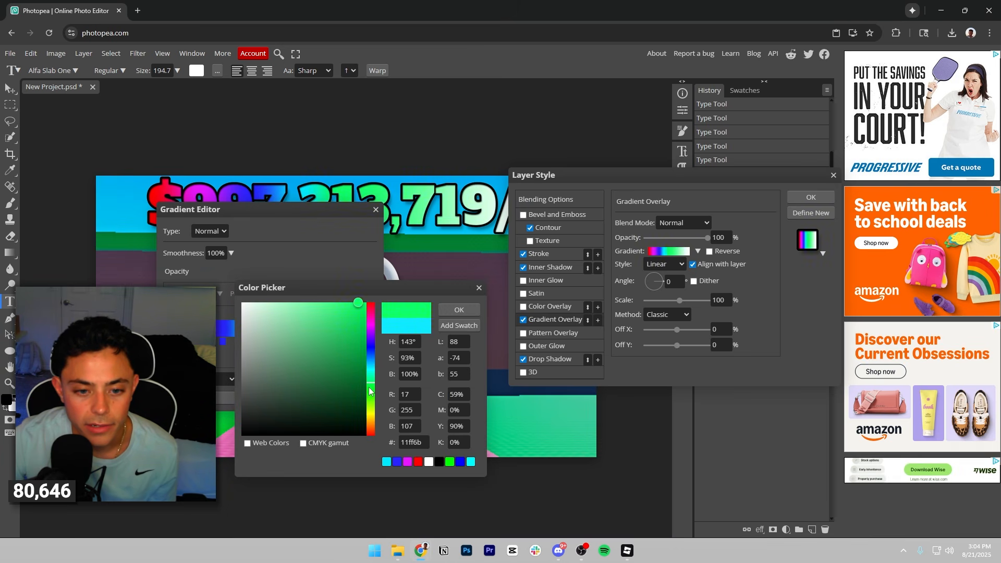
left_click(459, 310)
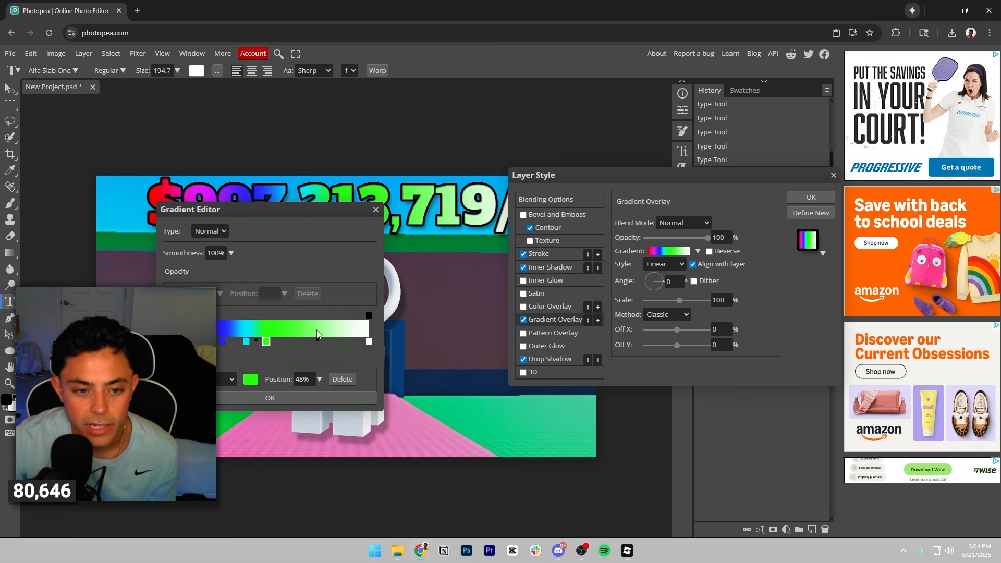
left_click(254, 379)
left_click_drag(371, 390, 371, 415)
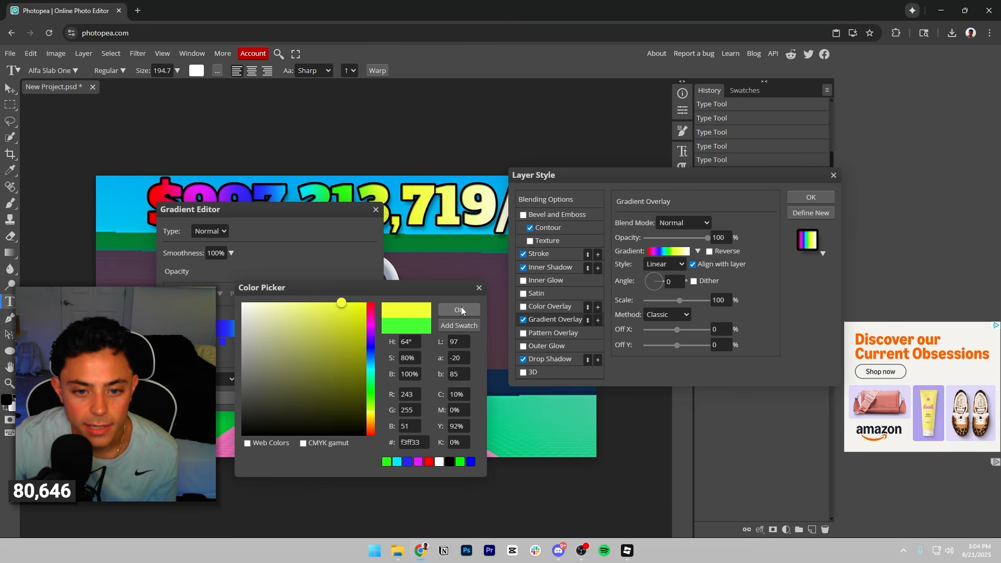
left_click(459, 310)
Add an orange colour stop at 77% to the overlay gradient.
left_click(252, 382)
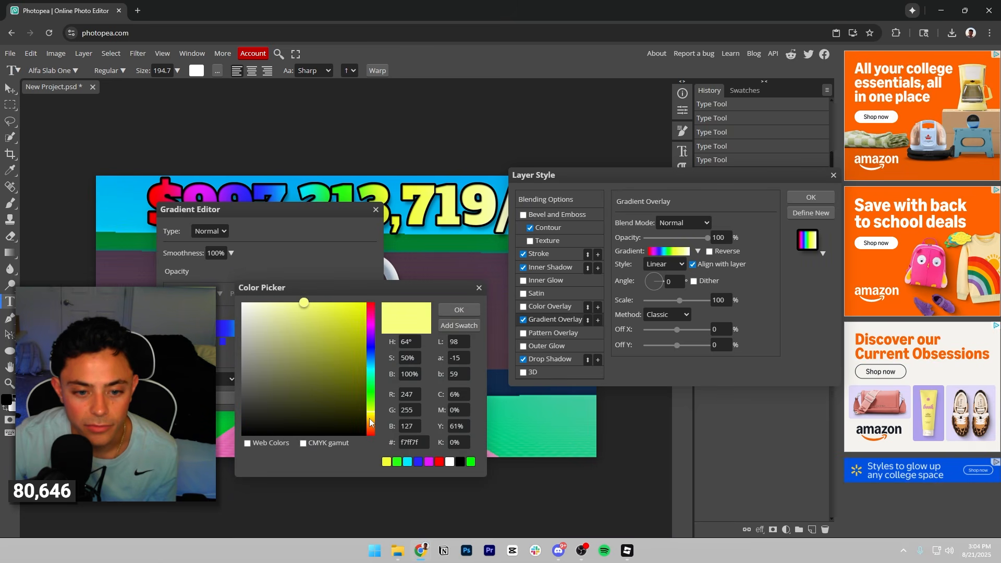
left_click_drag(371, 421, 371, 425)
left_click_drag(339, 329, 366, 303)
left_click(458, 309)
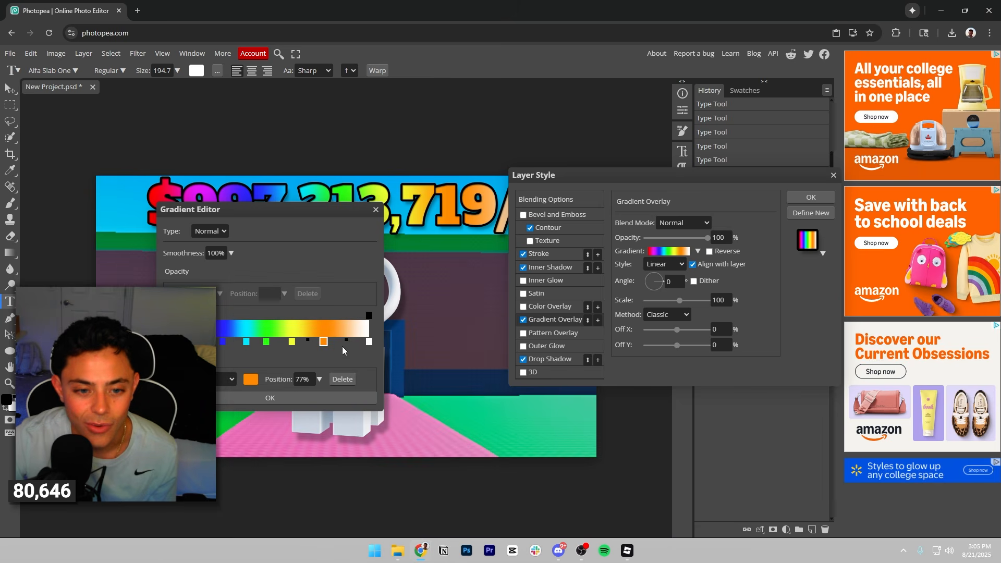
Shift the orange stop slightly toward the gradient's end, set the 100% stop to red, and apply the gradient and layer styles.
left_click(253, 382)
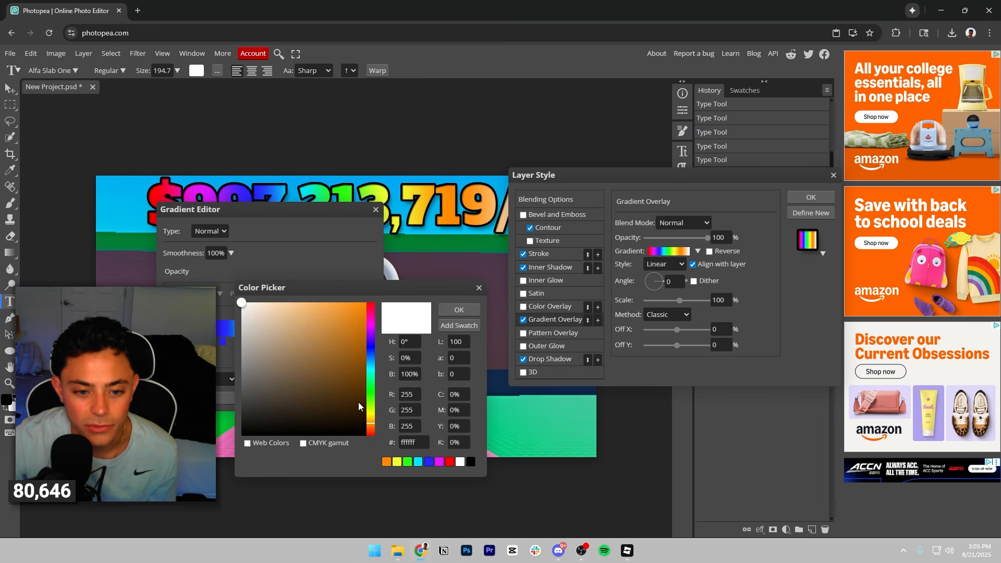
left_click_drag(371, 399, 371, 302)
left_click_drag(324, 341, 335, 342)
left_click(251, 379)
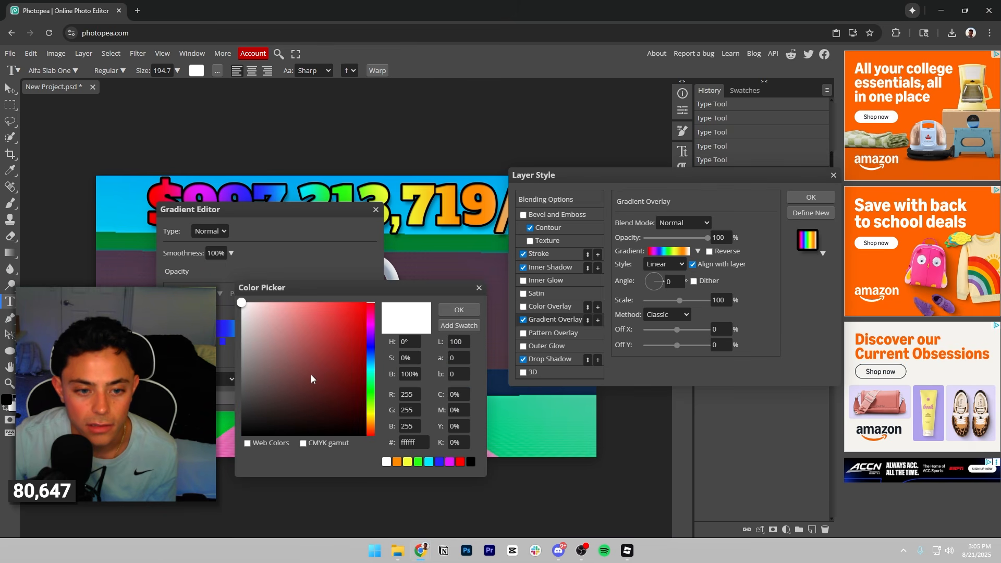
left_click(364, 302)
left_click(443, 308)
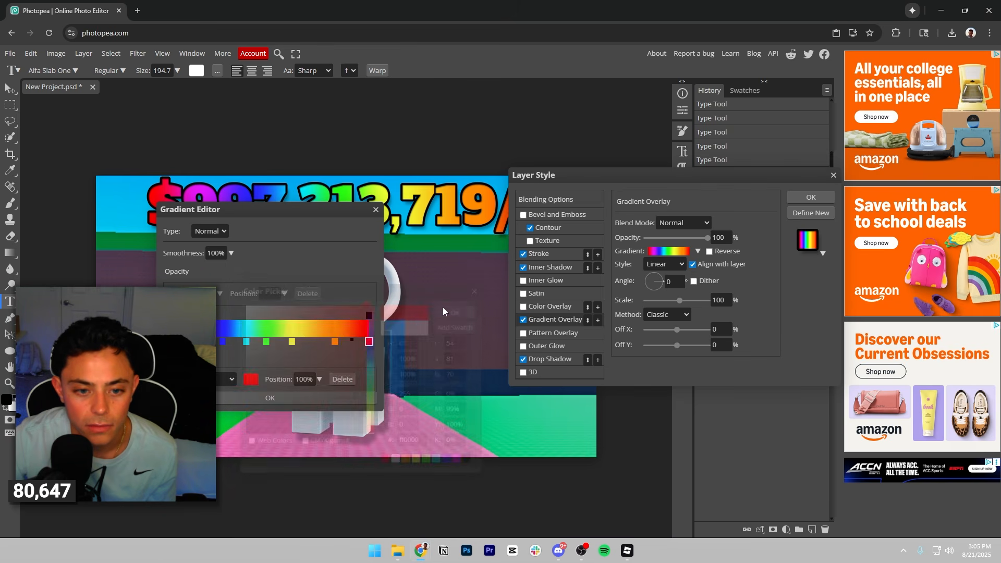
left_click(292, 398)
left_click(810, 197)
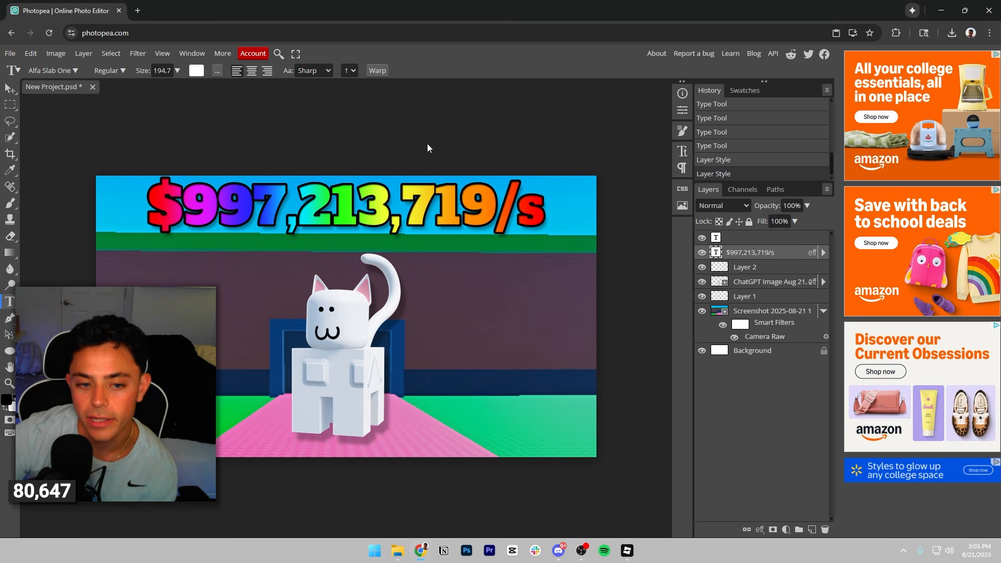
Select the background screenshot layer and open its list of layer effects.
left_click(737, 311)
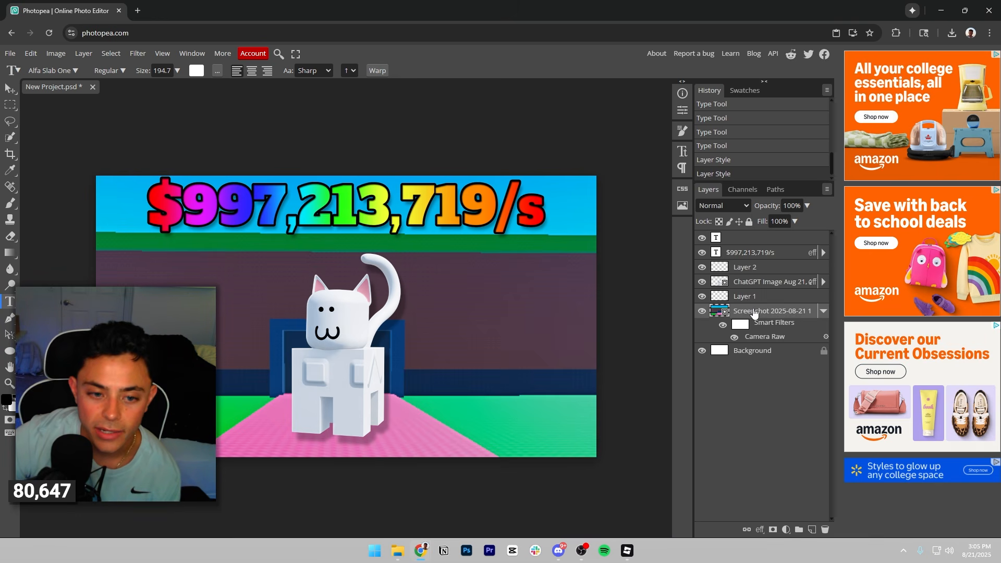
left_click(760, 529)
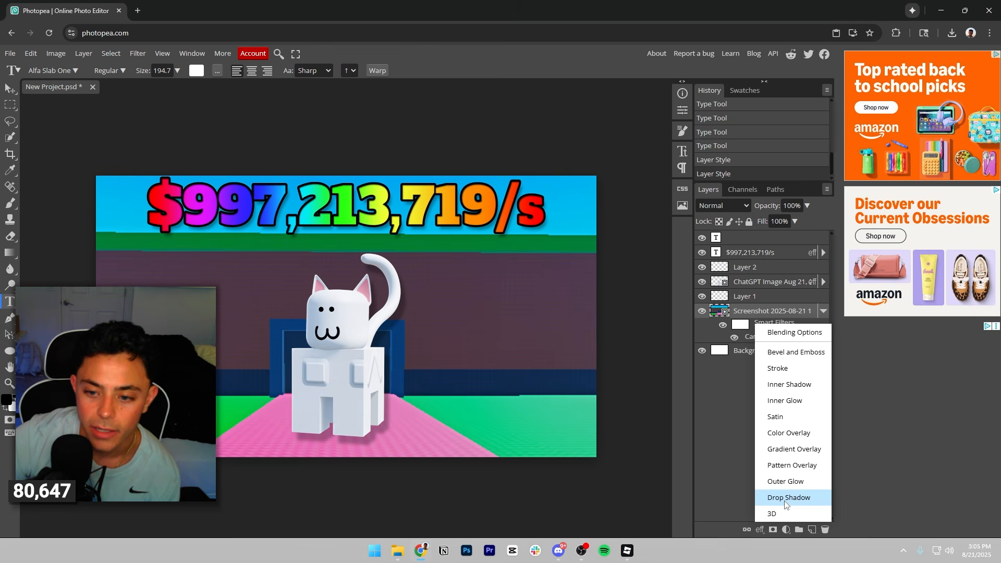
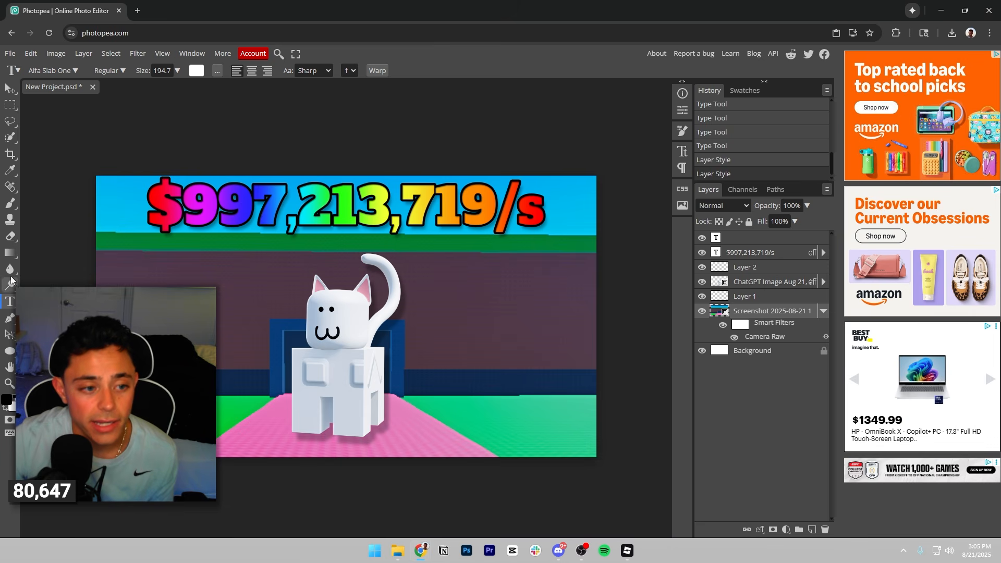
Draw a flat black ellipse beneath the cat's feet, directly above the background screenshot layer, as a ground shadow.
left_click(9, 351)
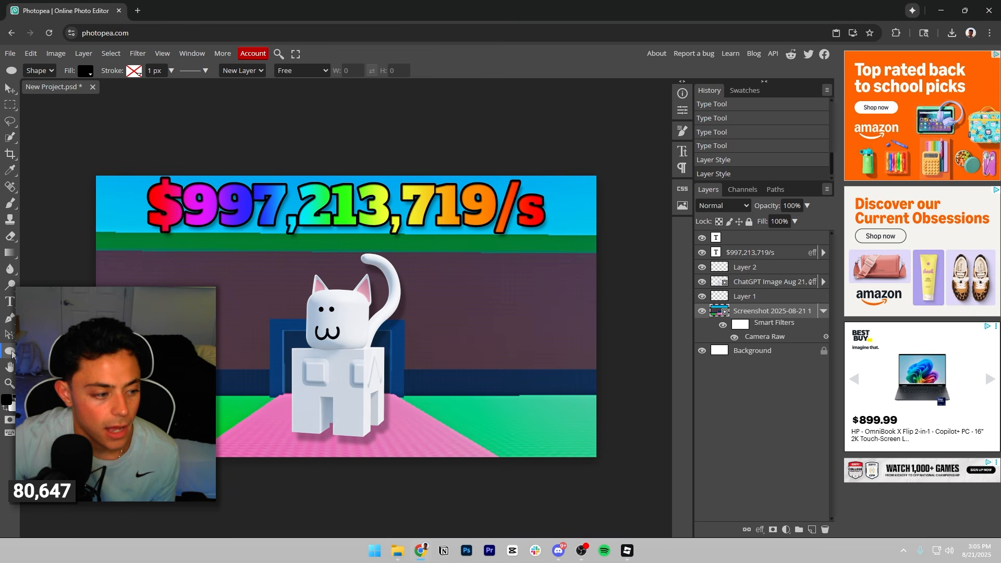
left_click_drag(288, 421, 380, 439)
left_click(9, 87)
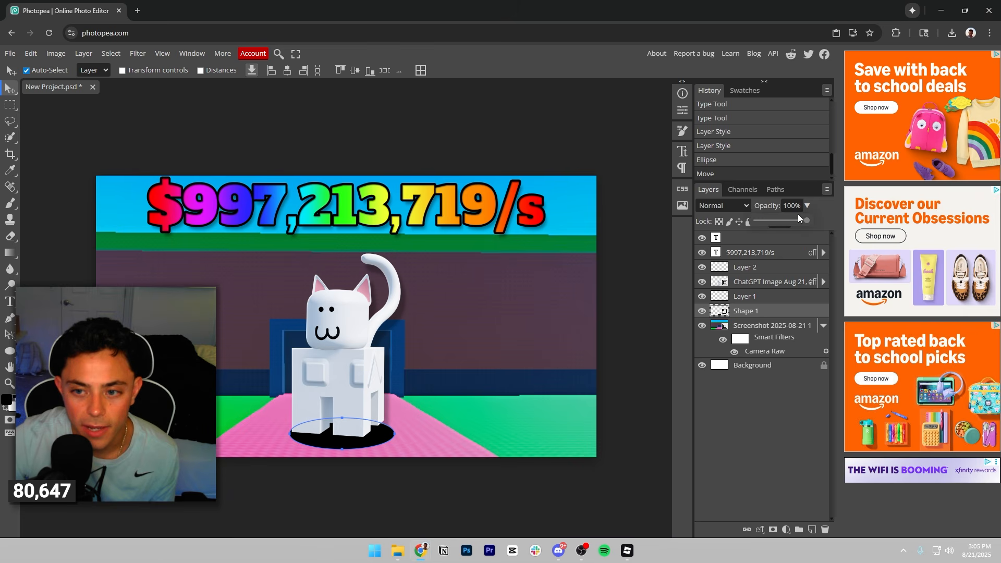
Lower the shadow ellipse's opacity to 36% and nudge it slightly under the cat's feet.
left_click_drag(798, 219, 773, 220)
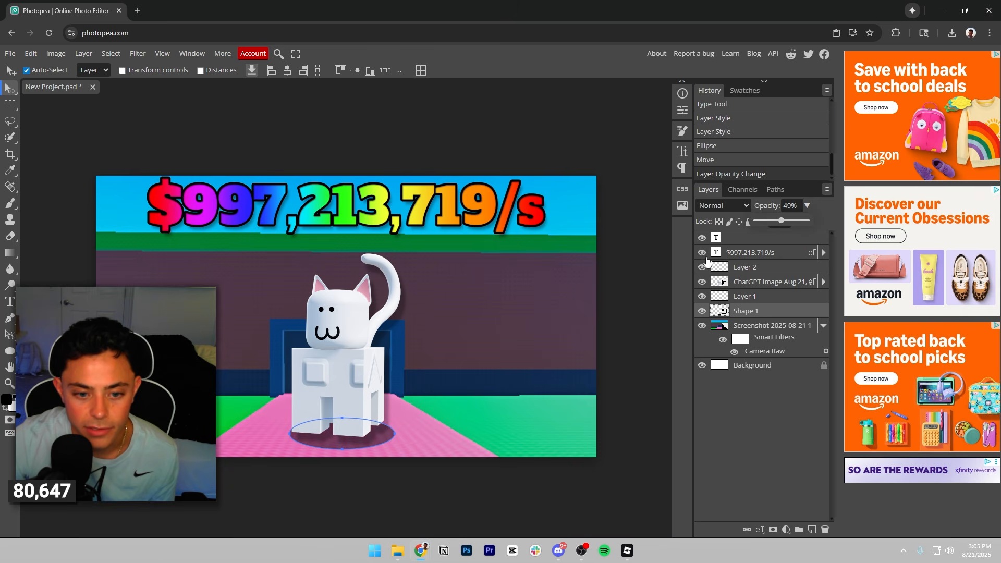
left_click(463, 381)
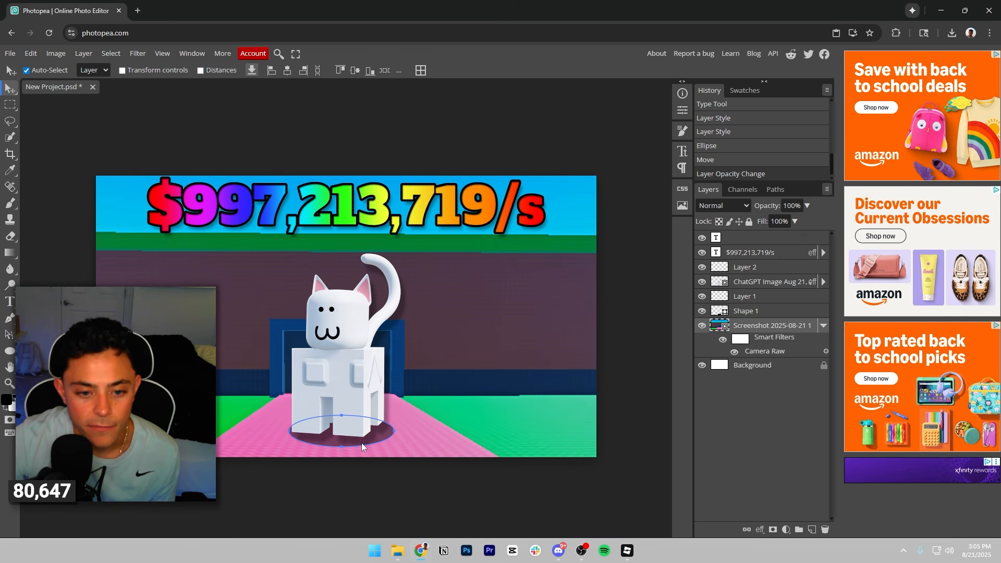
left_click_drag(361, 443, 362, 444)
left_click_drag(781, 220, 773, 221)
left_click(458, 353)
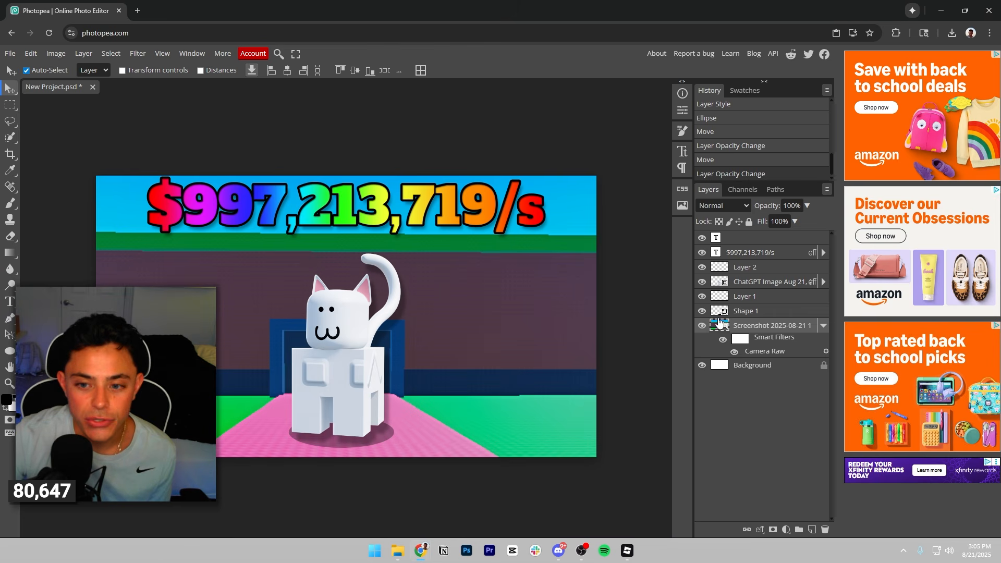
Duplicate the $997,213,719/s text layer and hide the original.
left_click(782, 253)
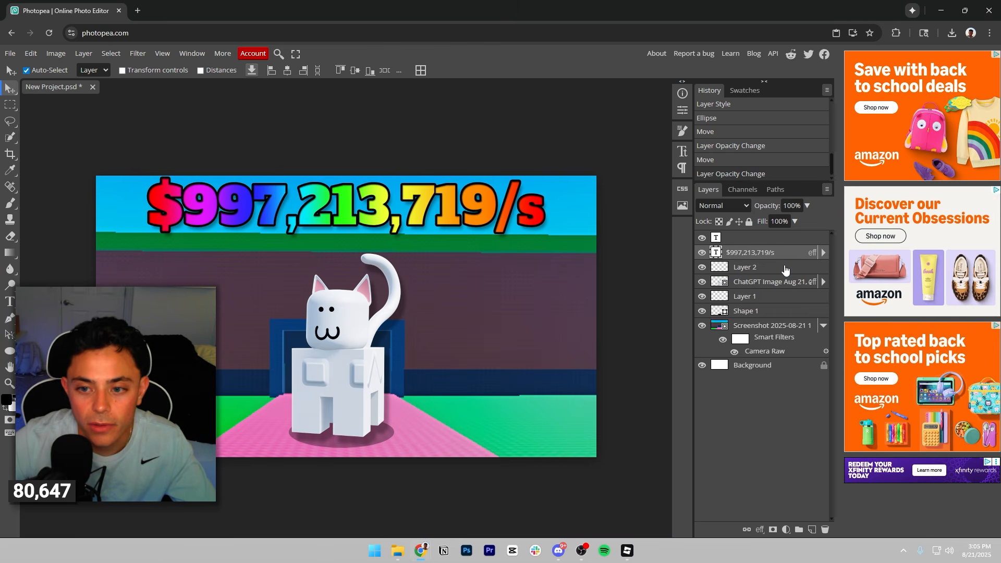
key("ctrl+j")
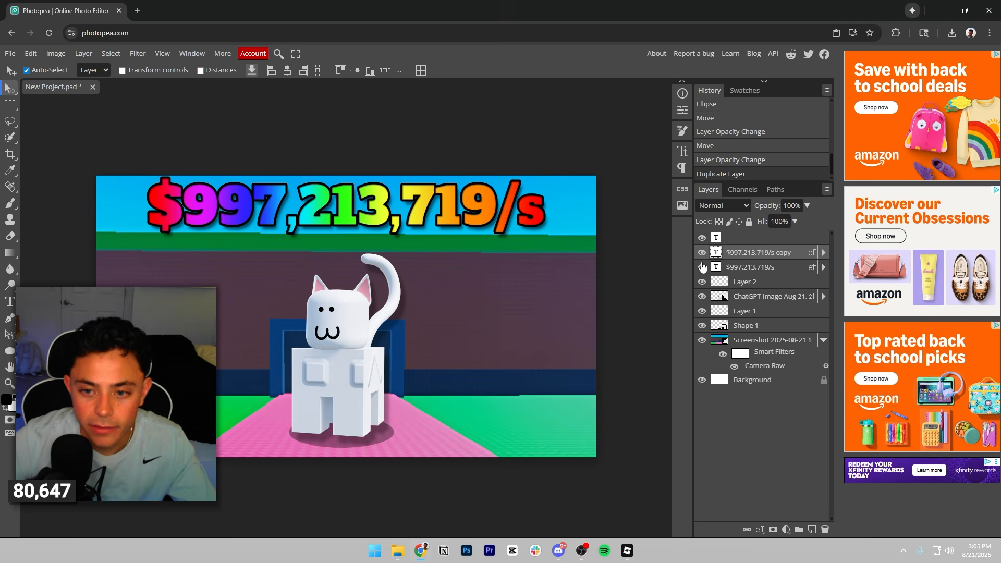
left_click(702, 267)
Replace the duplicate's text with MEOWS OFFLINE and centre it across the upper part of the thumbnail.
double_click(452, 209)
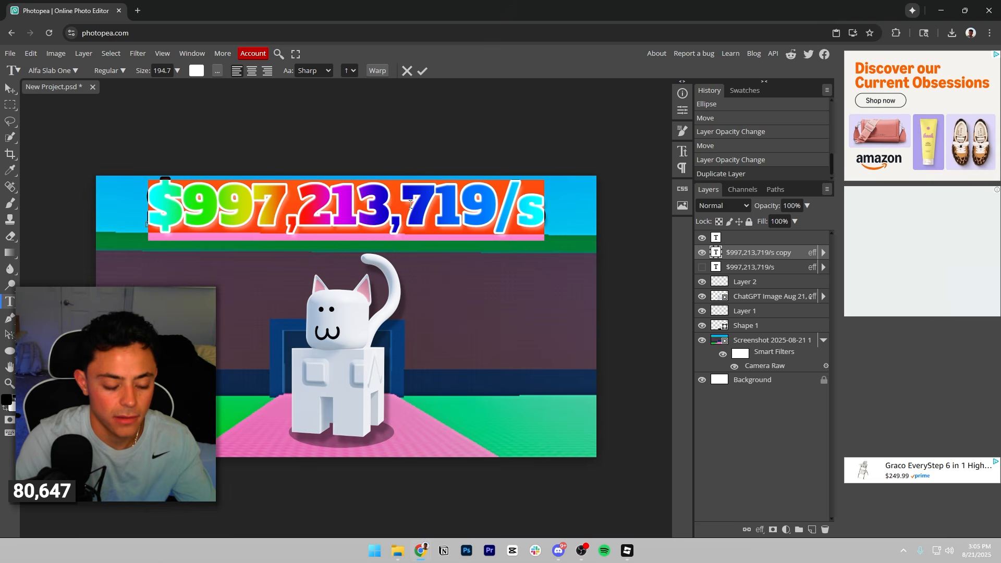
type("MEOWS OFFLINE")
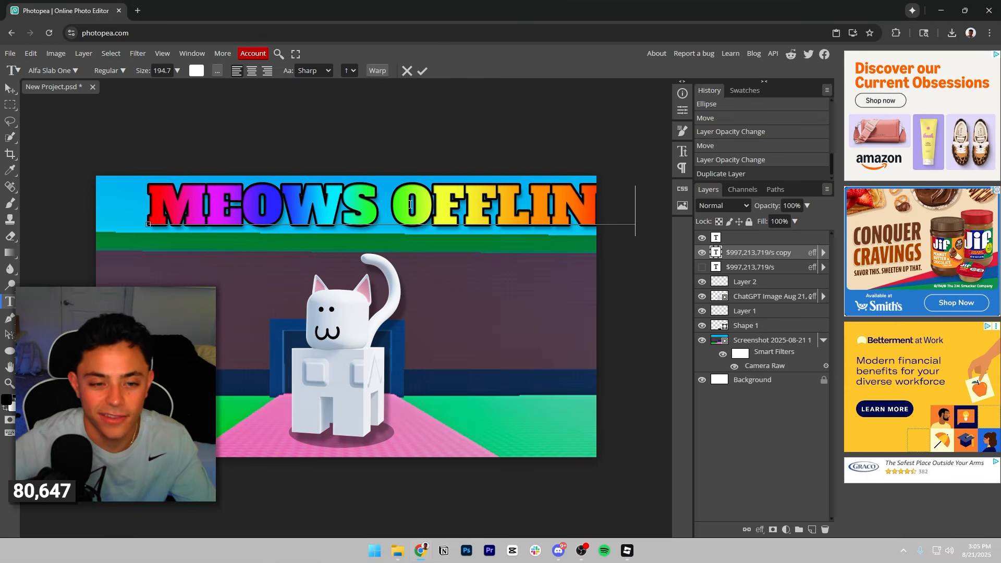
left_click(422, 71)
key("v")
left_click_drag(433, 220, 386, 218)
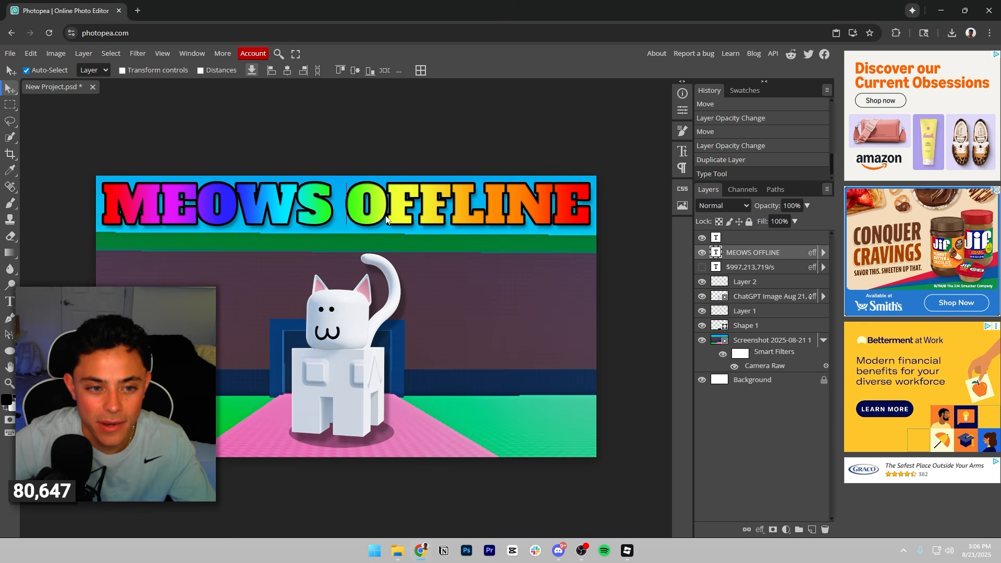
Turn off the Gradient Overlay effect on the MEOWS OFFLINE text and apply the layer style.
left_click(760, 531)
left_click(788, 448)
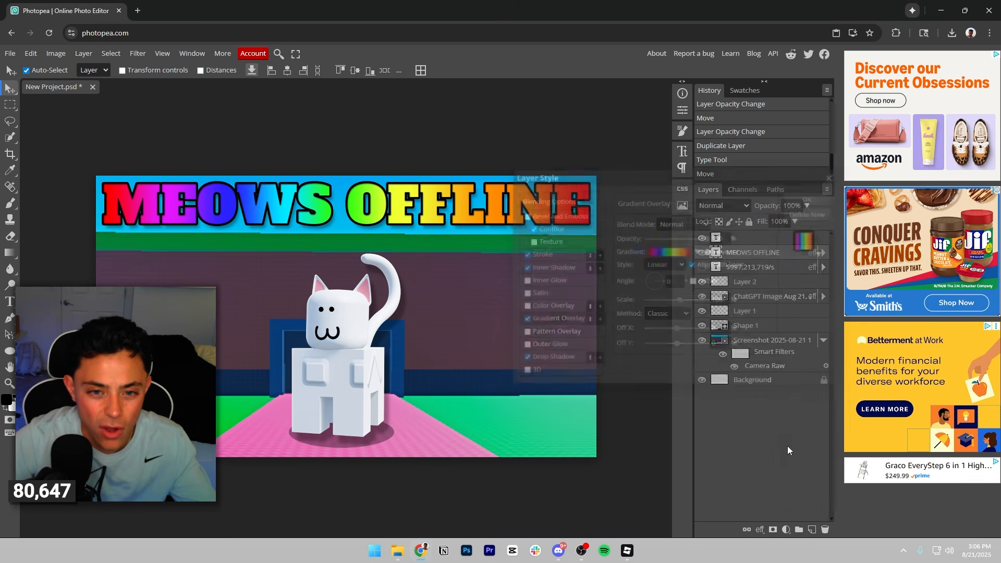
left_click(524, 320)
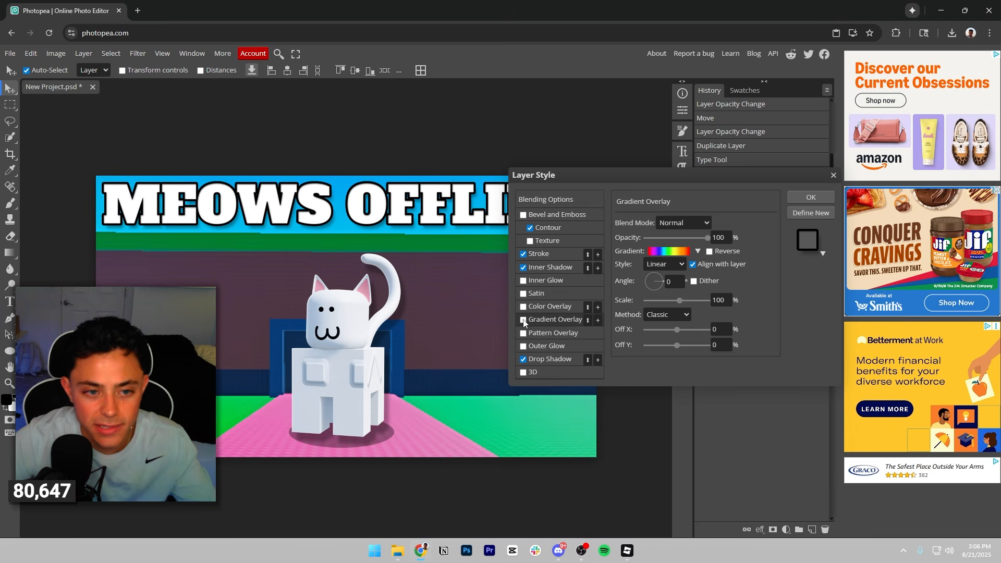
left_click(810, 197)
Change the MEOWS OFFLINE text's font to Alexandria and recentre it across the sky area.
left_click_drag(423, 209, 421, 208)
double_click(421, 208)
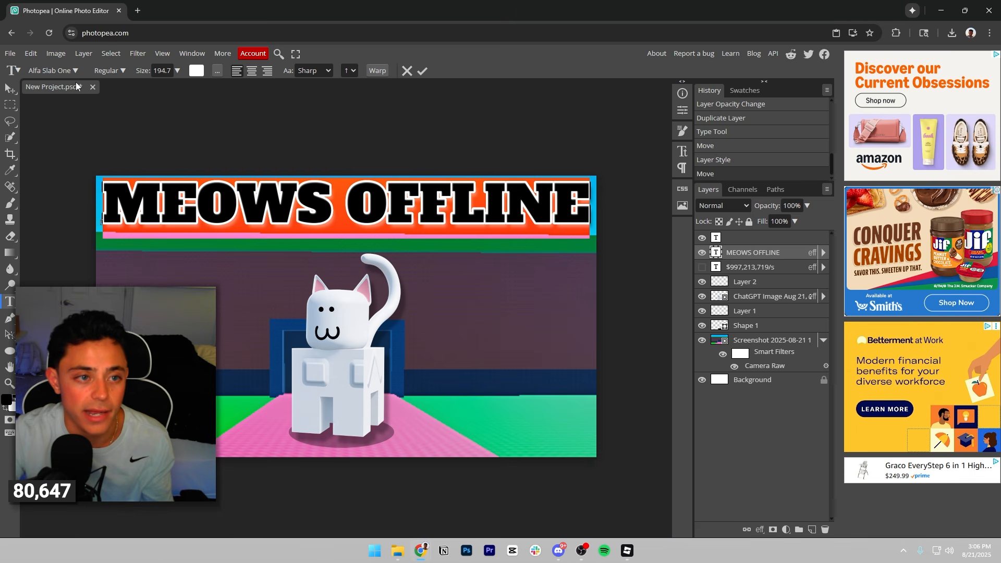
left_click(70, 71)
left_click(124, 180)
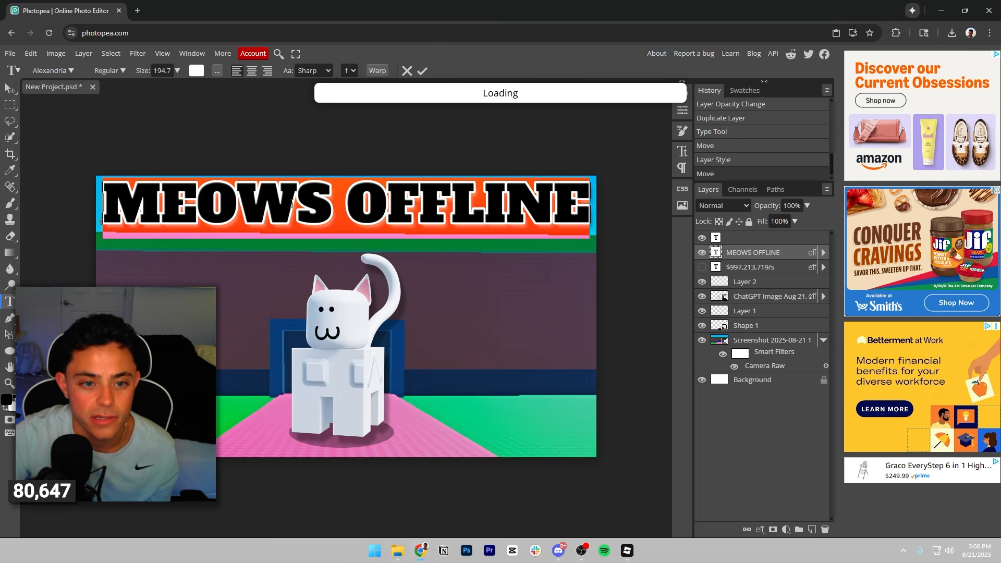
left_click(422, 72)
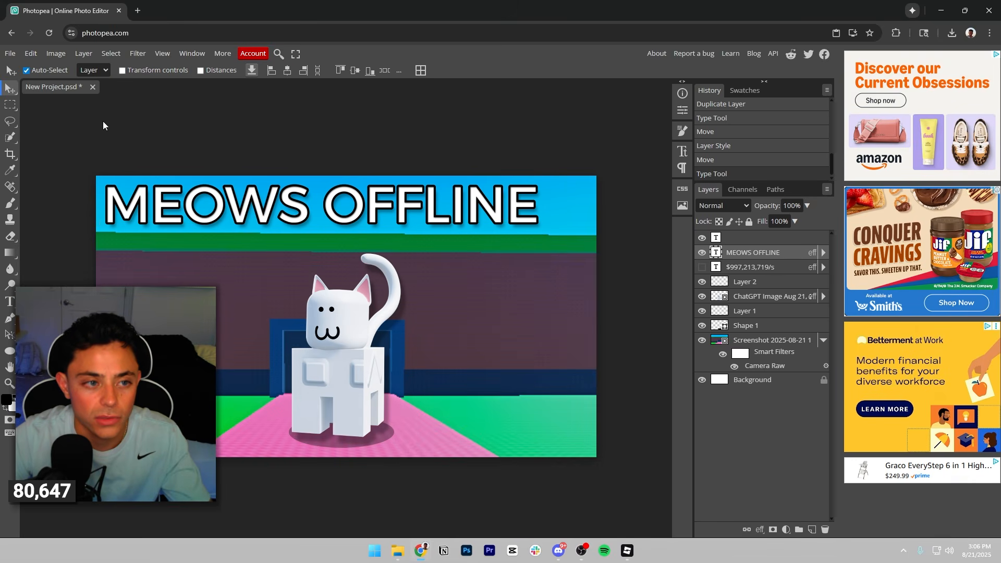
left_click_drag(290, 205, 313, 209)
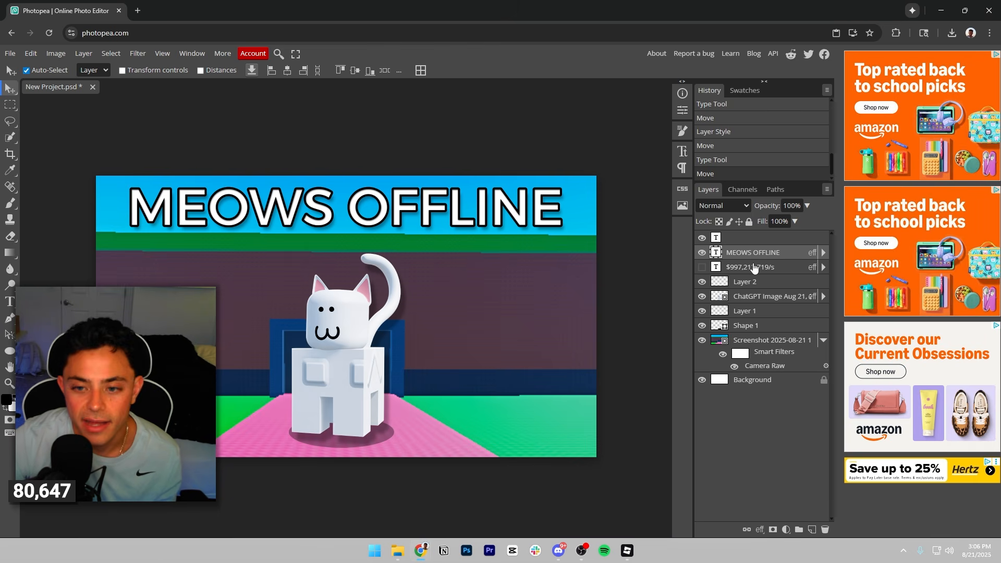
Compare the rainbow income text with the white MEOWS OFFLINE version by switching their layer visibility back and forth.
left_click(702, 267)
left_click(703, 253)
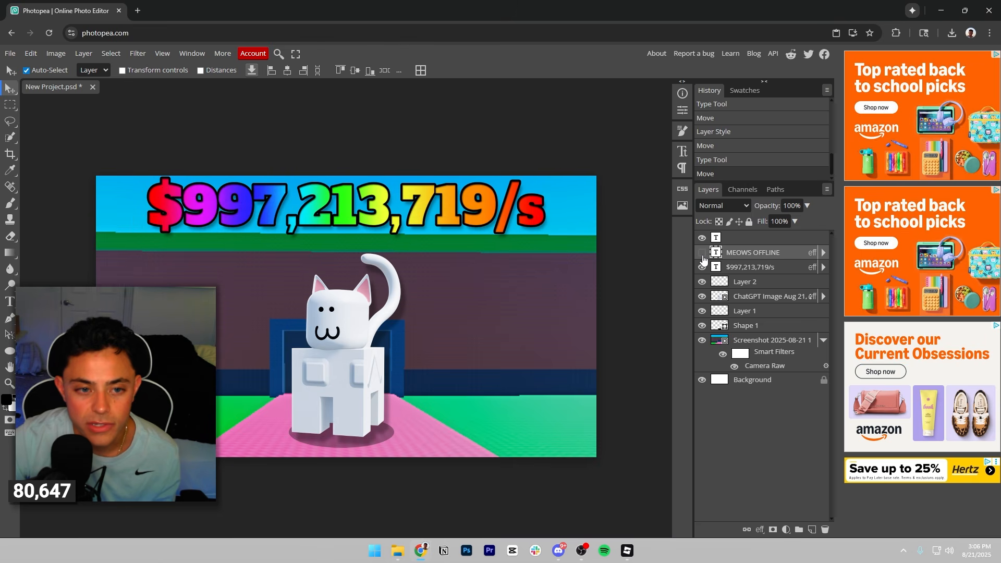
left_click(702, 253)
left_click(702, 267)
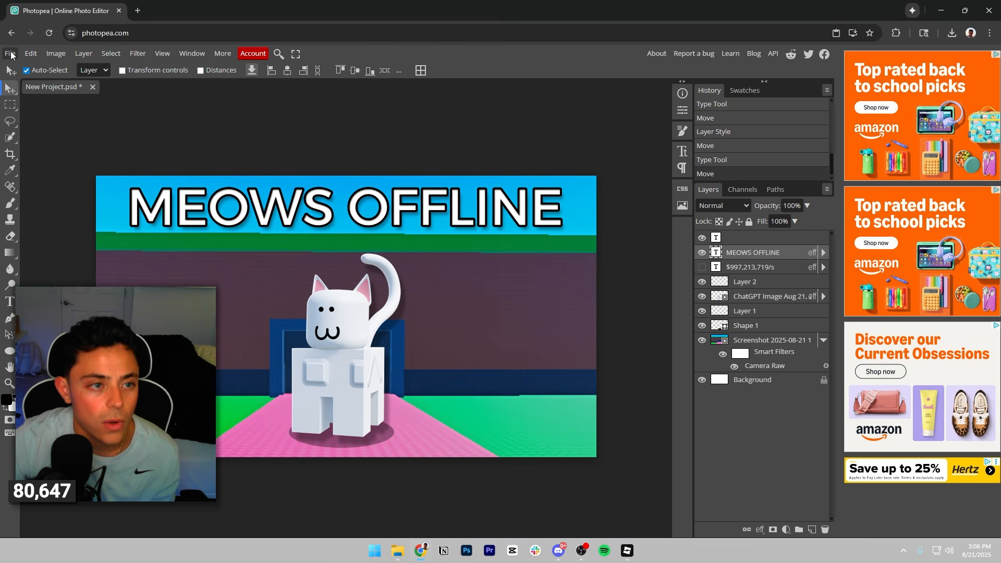
Export the MEOWS OFFLINE version as a 1920 × 1080 px PNG named MEOW1.
left_click(10, 54)
mouse_move(40, 201)
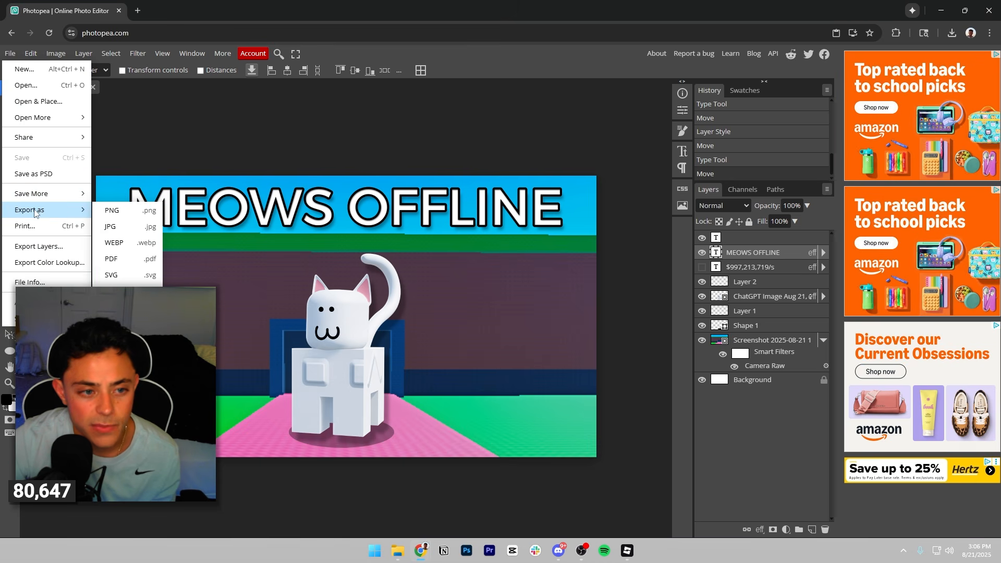
left_click(130, 208)
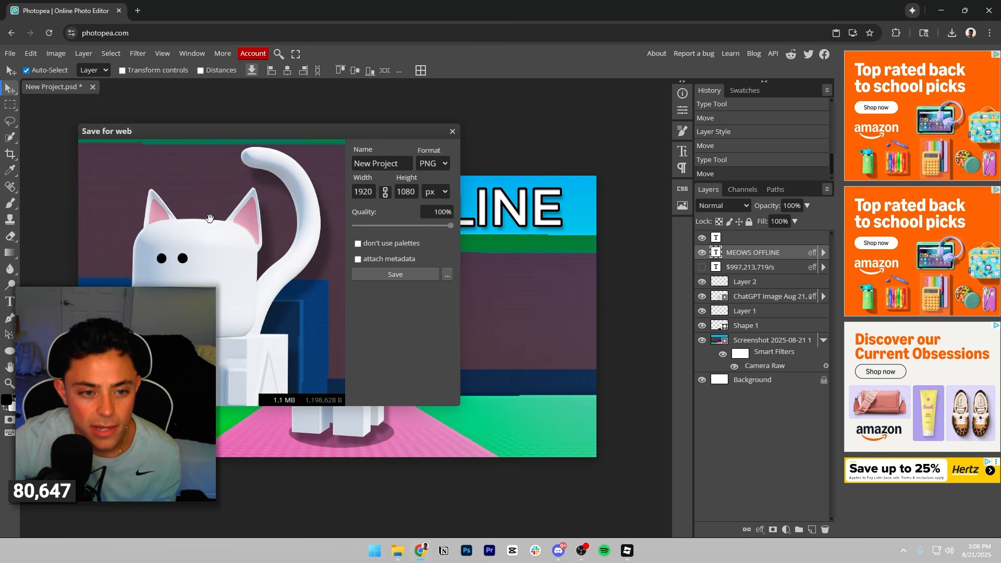
scroll(252, 242, "up", 2)
scroll(299, 231, "down", 2)
left_click_drag(403, 164, 333, 171)
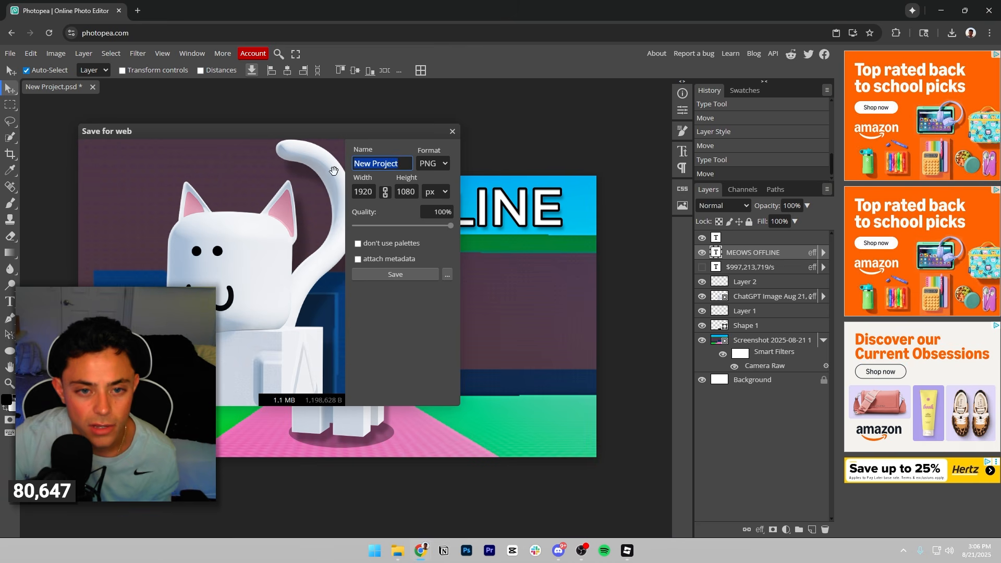
type("MEOW1")
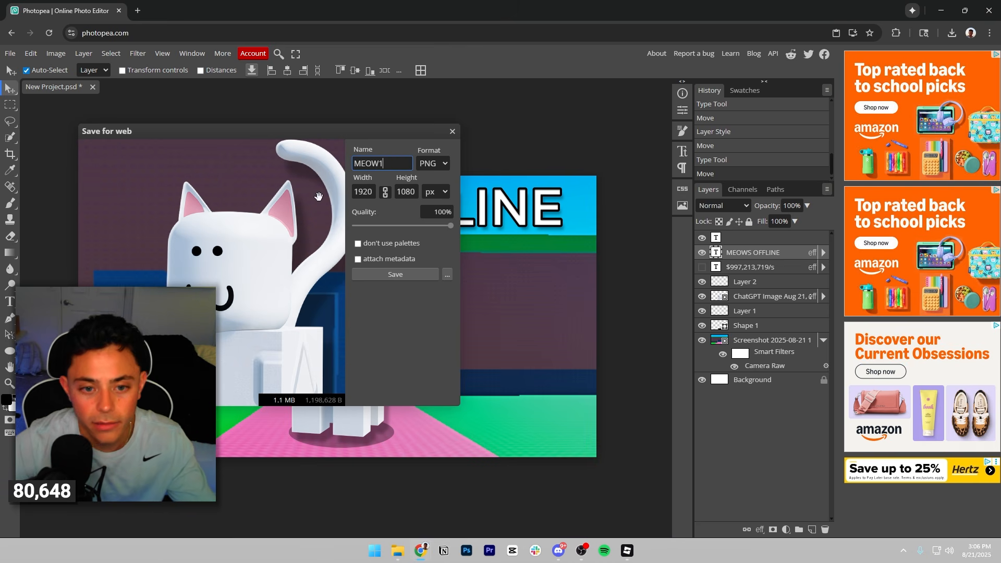
left_click(386, 274)
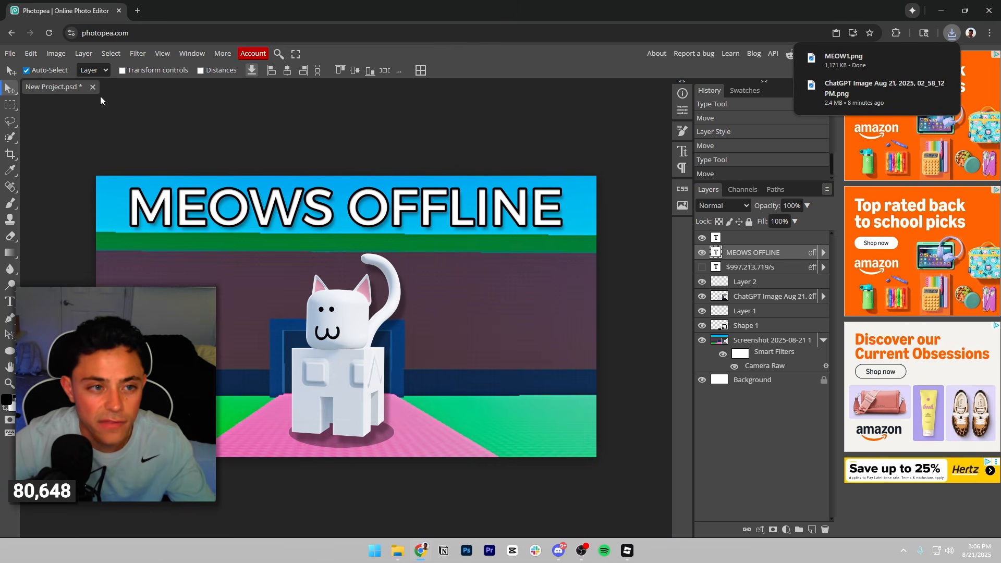
Hide the MEOWS OFFLINE text, show the $997,213,719/s text, and export this version as a PNG named MEOW2.
left_click(702, 252)
left_click(702, 267)
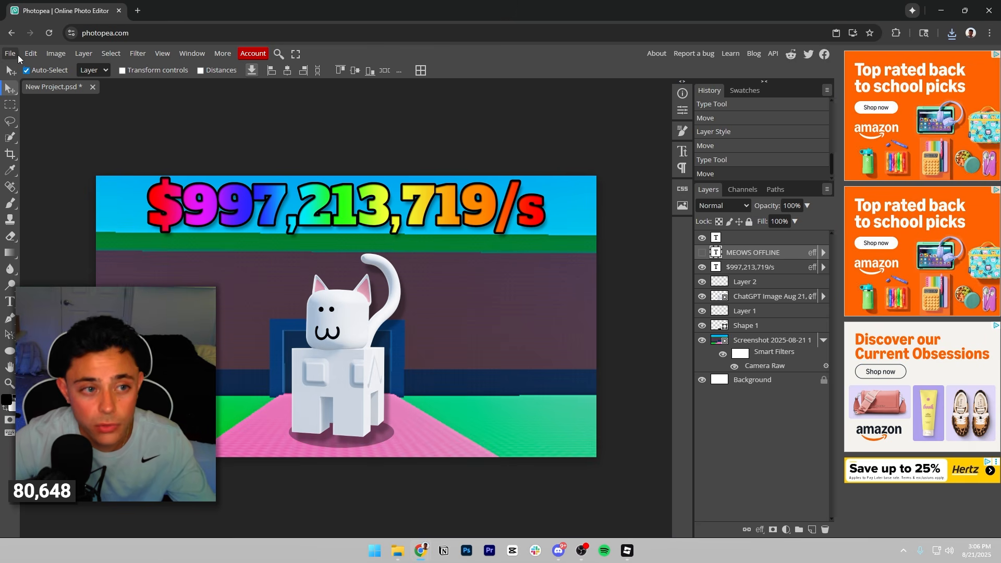
left_click(17, 56)
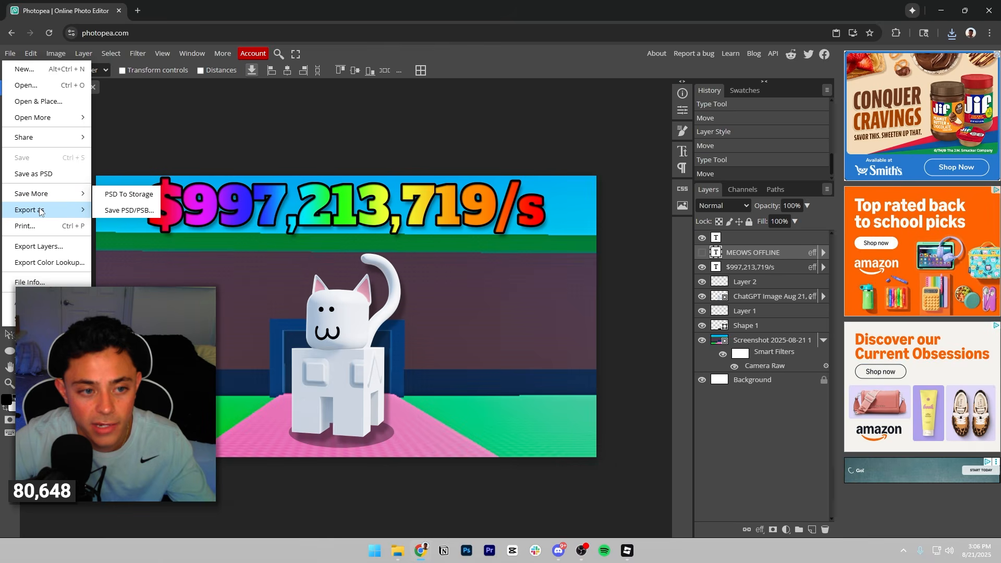
mouse_move(40, 212)
left_click(106, 212)
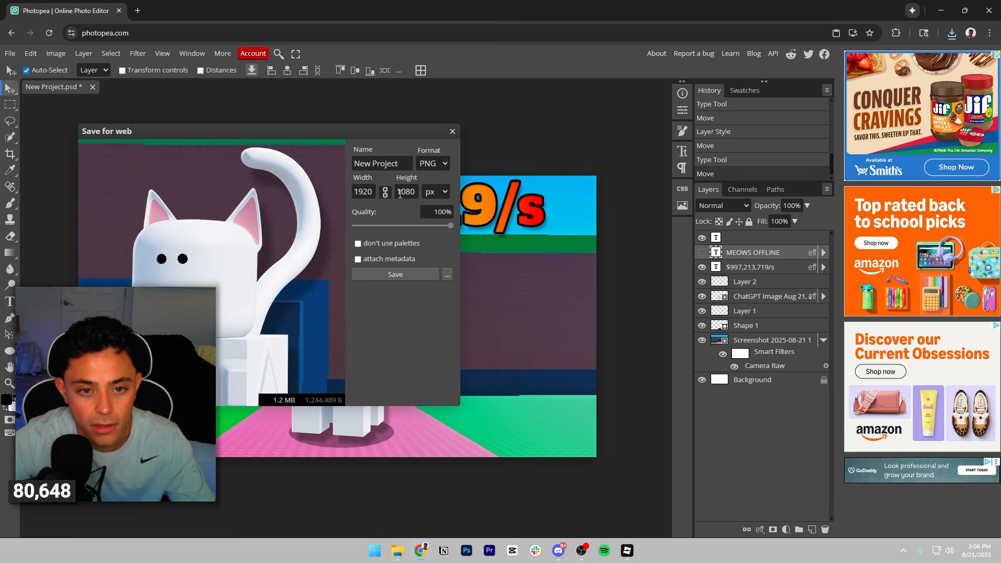
triple_click(408, 164)
type("MEOW2")
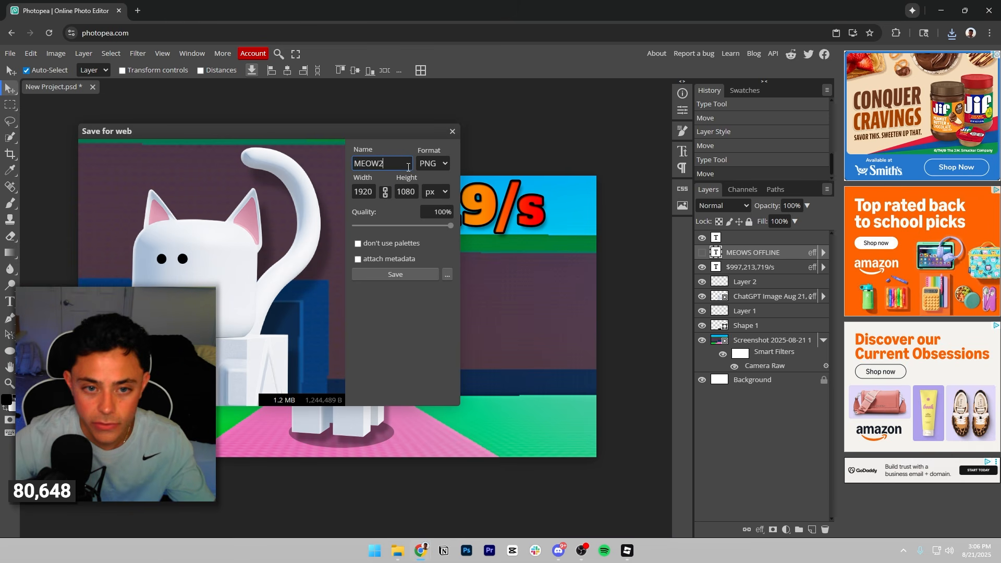
left_click(412, 277)
Switch to File Explorer and transfer the exported MEOW2.png and MEOW1.png there from the recent downloads.
left_click(396, 553)
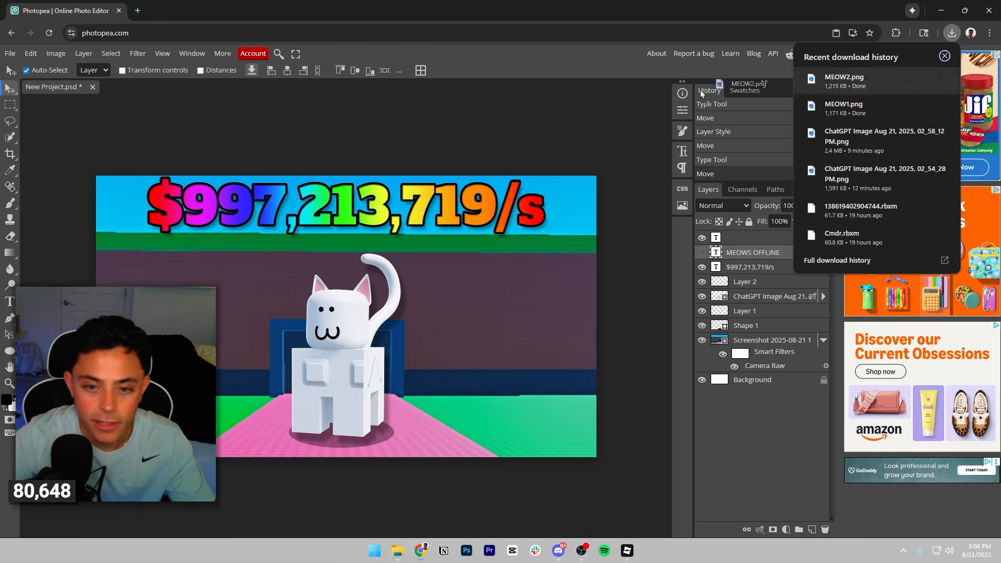
left_click_drag(862, 108, 870, 112)
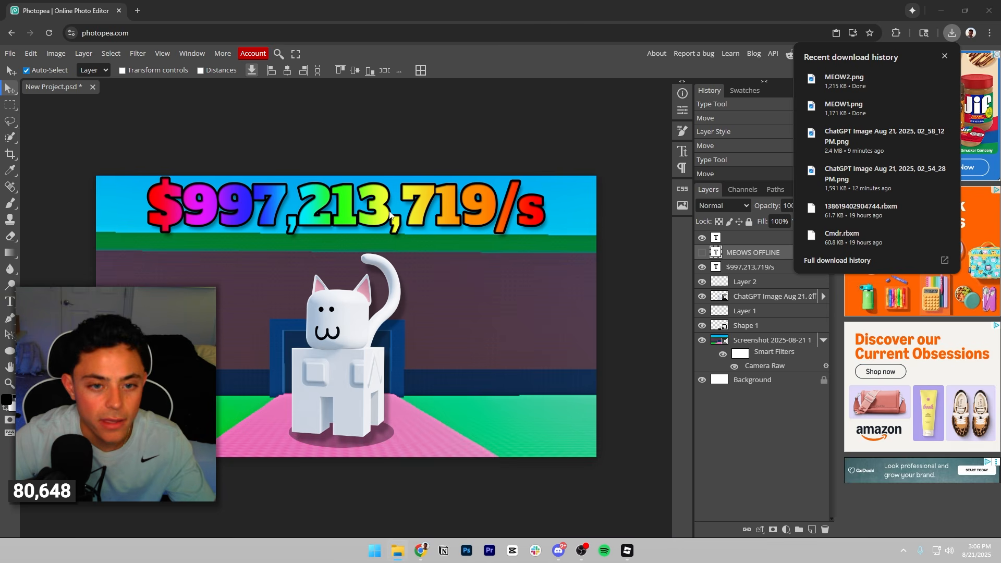
left_click(284, 118)
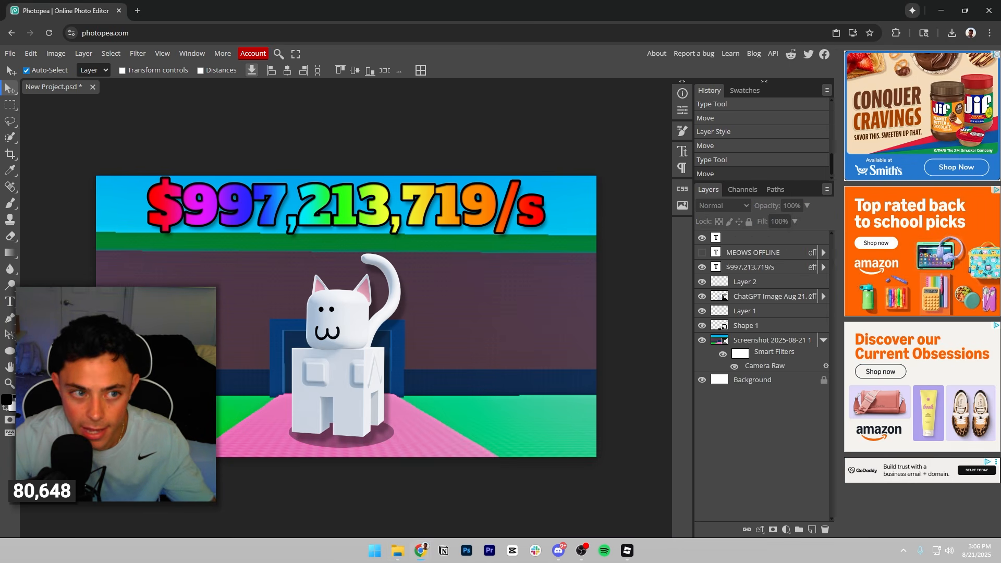
Create a new 512 × 512 px document with a white background.
left_click(9, 53)
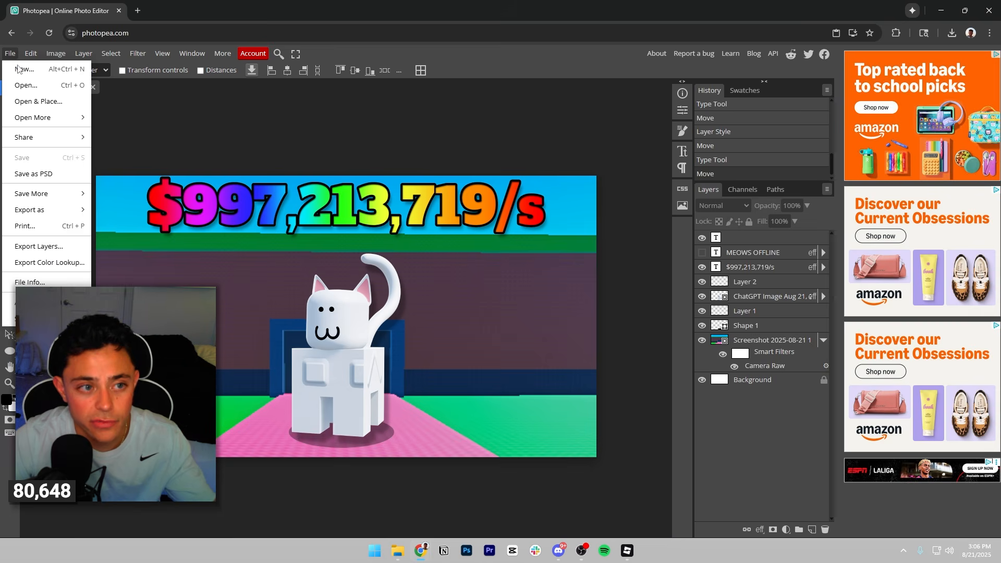
left_click(21, 71)
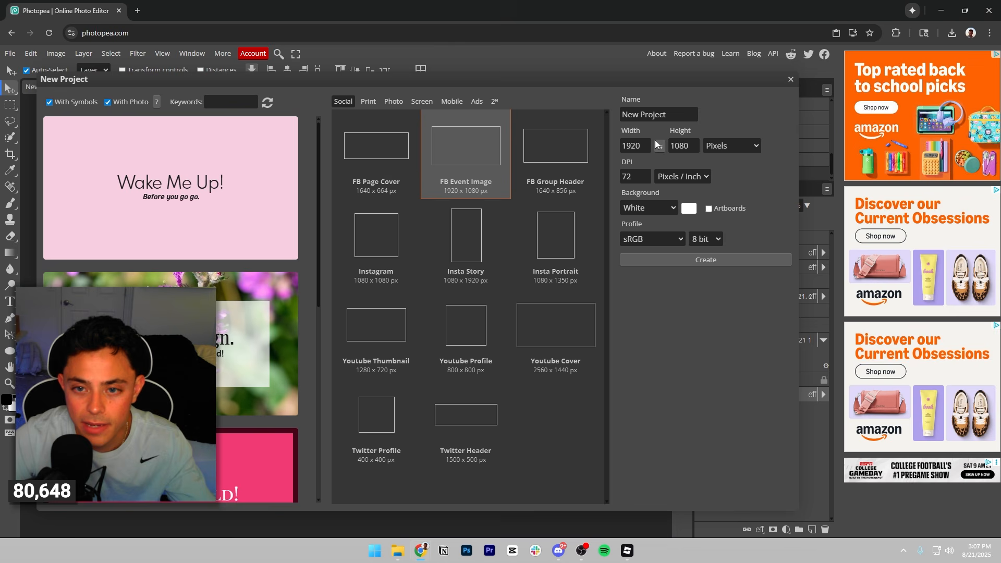
key("Tab")
type("51")
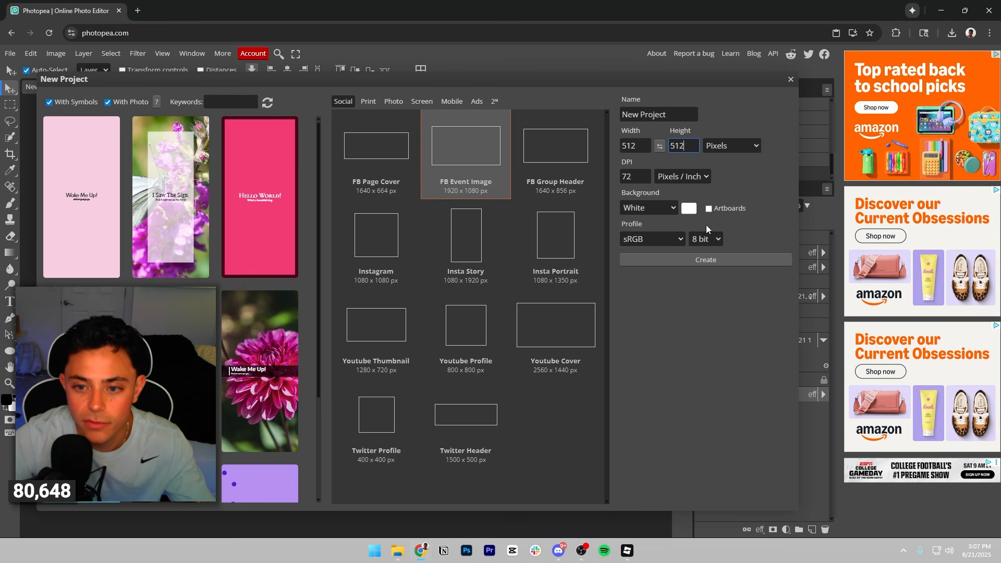
left_click(704, 261)
Copy the ChatGPT cat image and Shape 1 layers from the thumbnail project into the new 512 × 512 document.
left_click(51, 87)
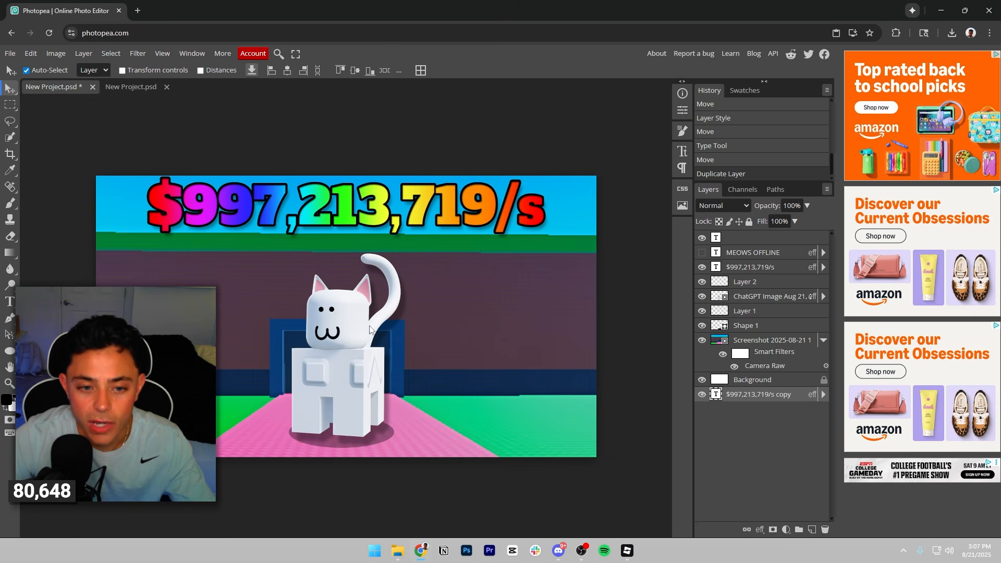
left_click(764, 331)
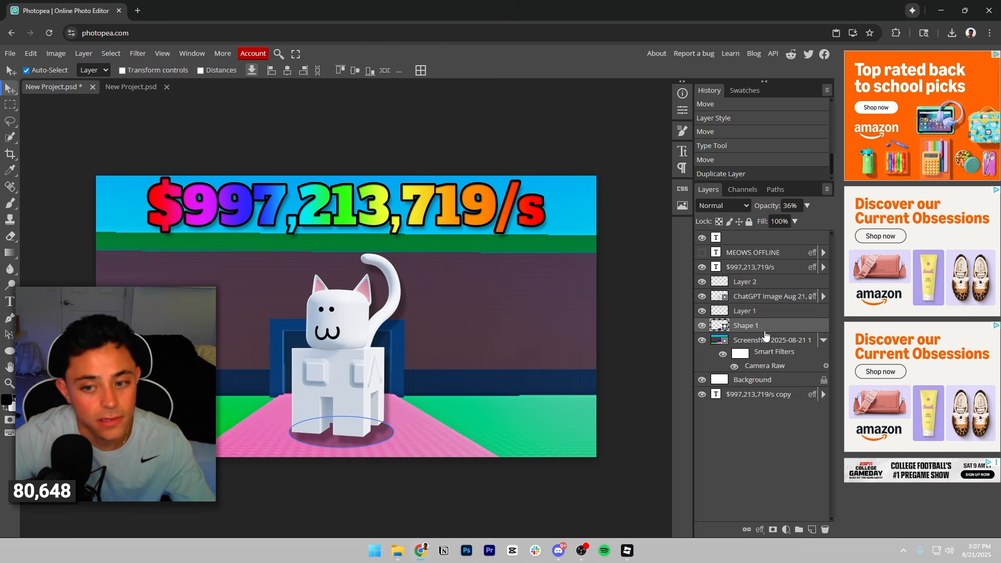
left_click(759, 282)
left_click(763, 296)
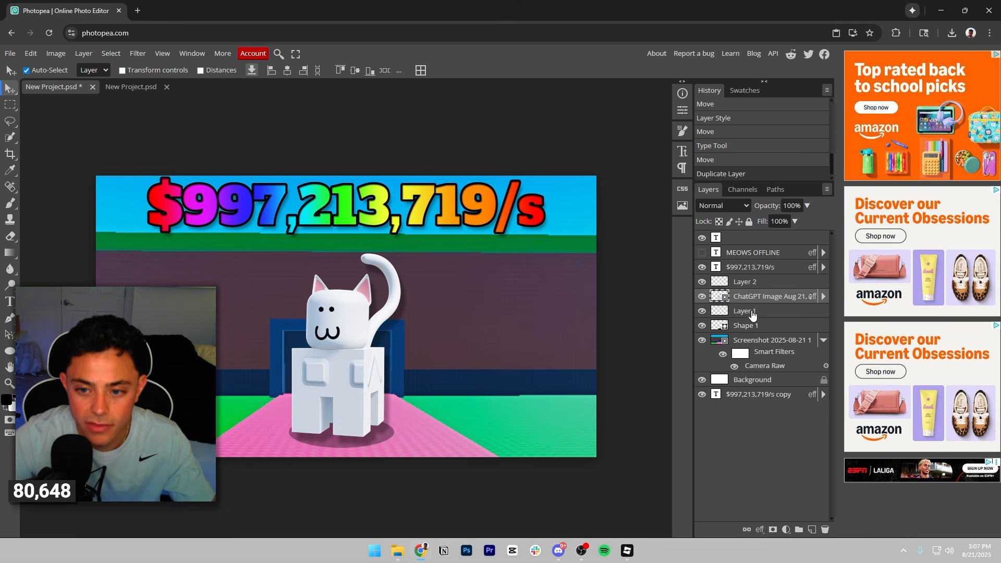
left_click(724, 313)
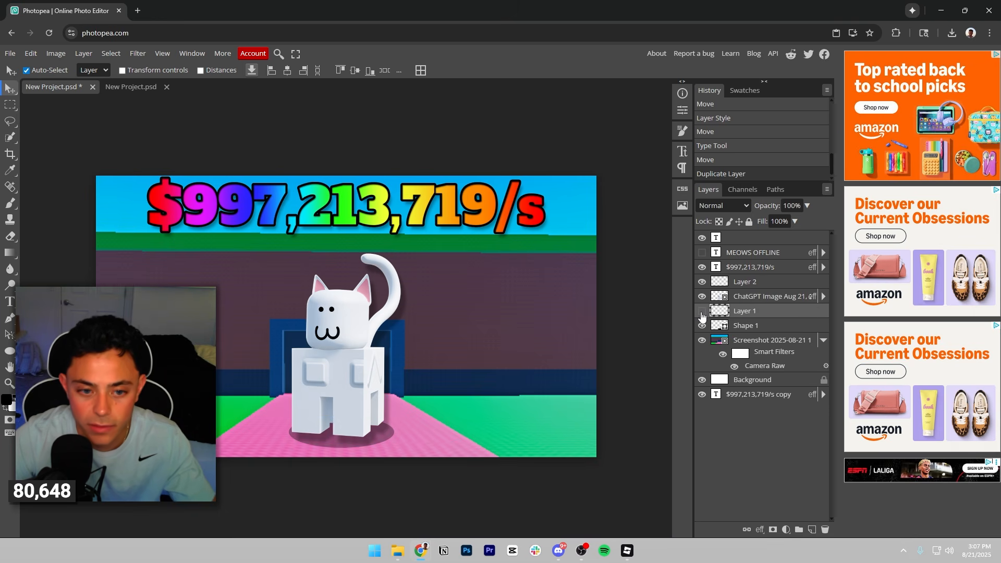
left_click(747, 326)
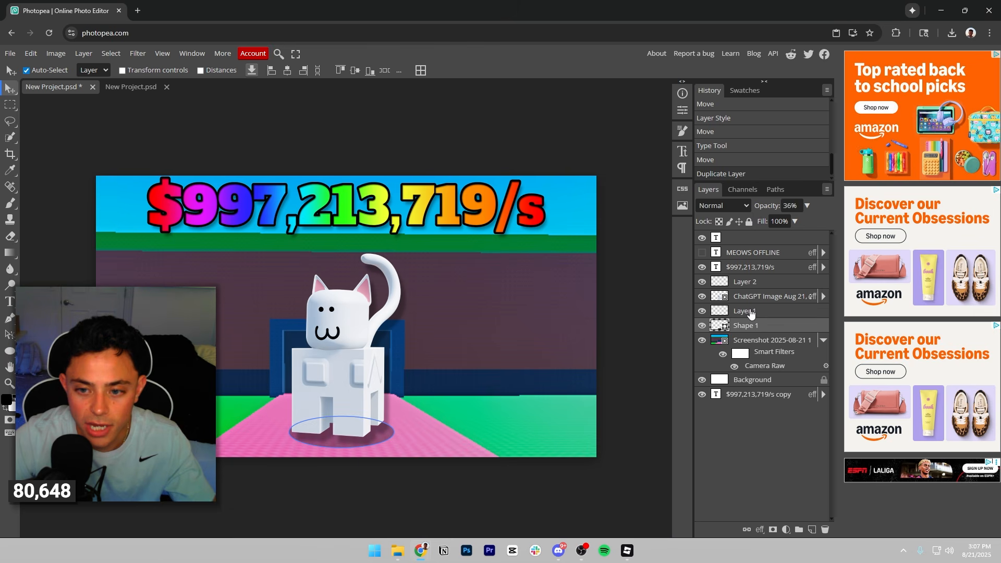
left_click_drag(229, 122, 540, 321)
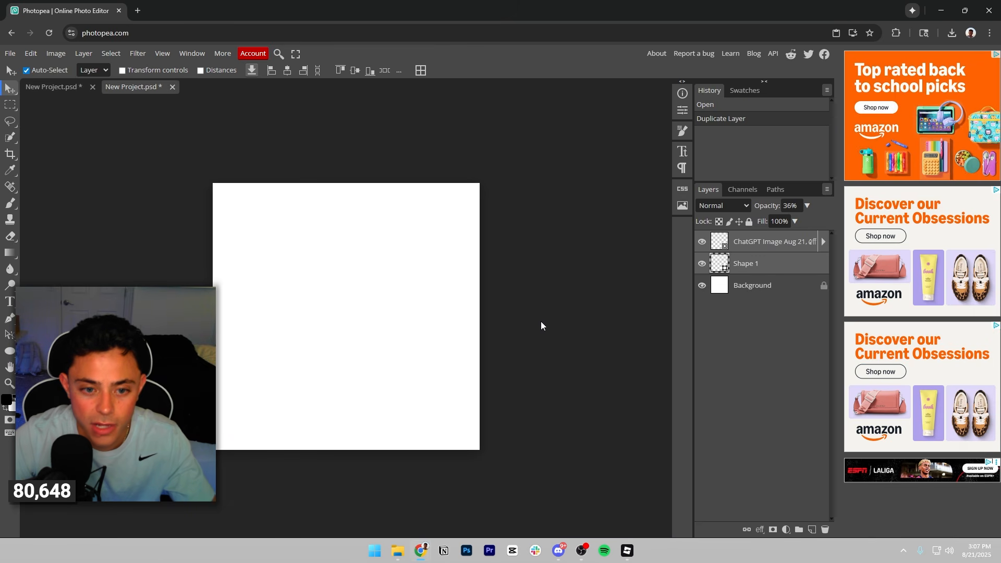
Scale the copied cat image to 35.6% so it fits inside the canvas, and nudge it slightly down.
left_click(702, 242)
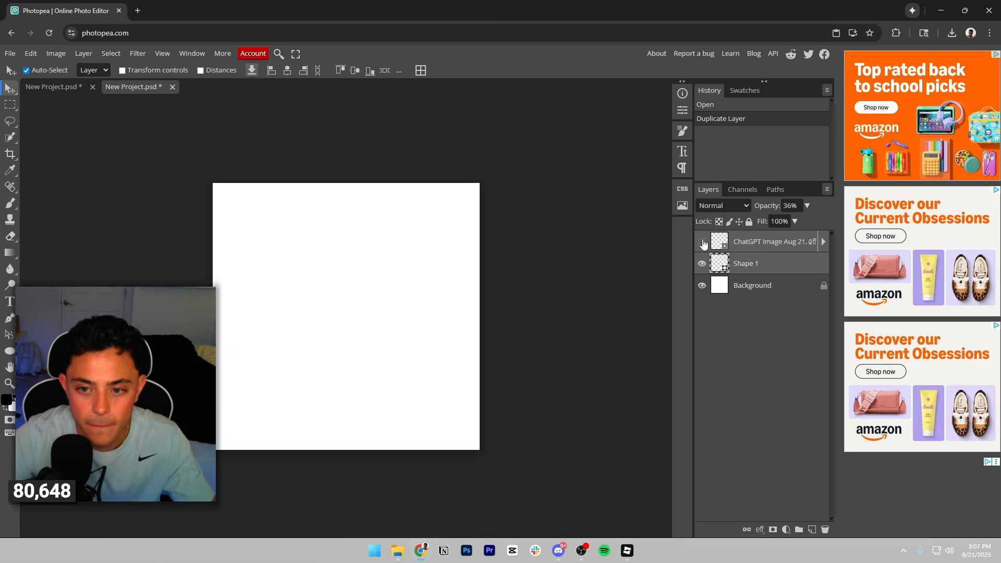
left_click(703, 243)
left_click(342, 292)
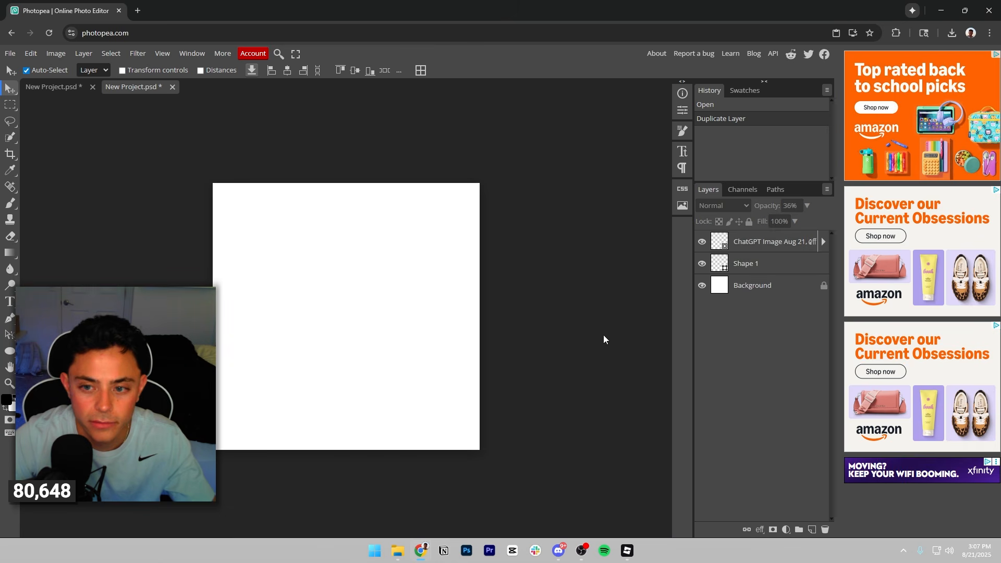
left_click(774, 245)
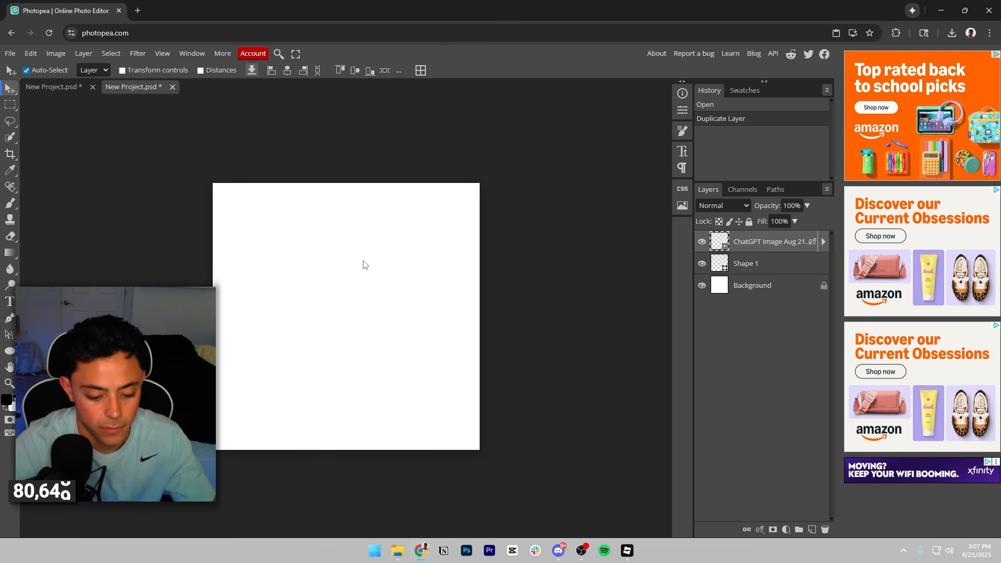
key("ctrl+minus")
key("ctrl+minus")
key("ctrl+minus")
left_click(32, 53)
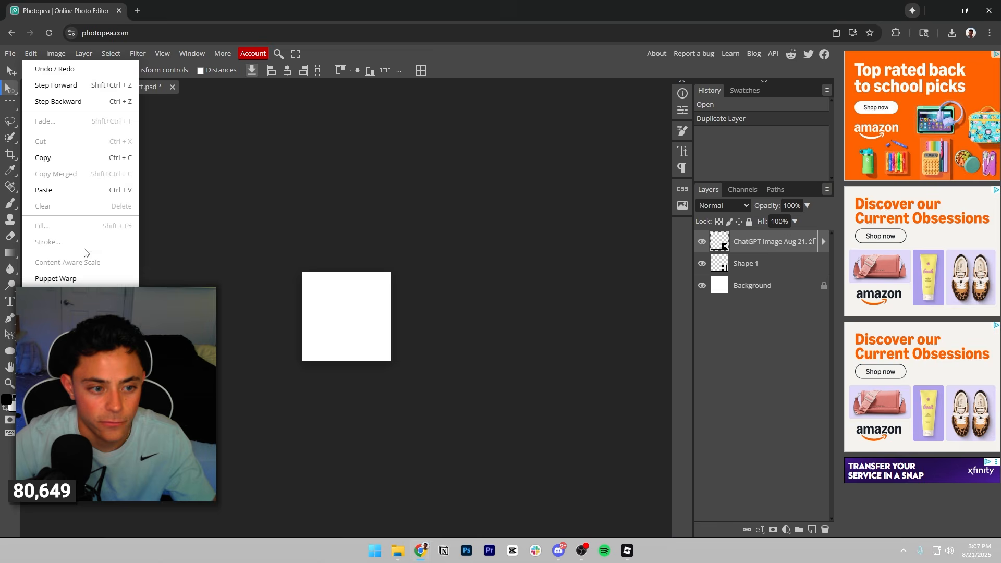
left_click(85, 251)
left_click_drag(463, 356, 374, 315)
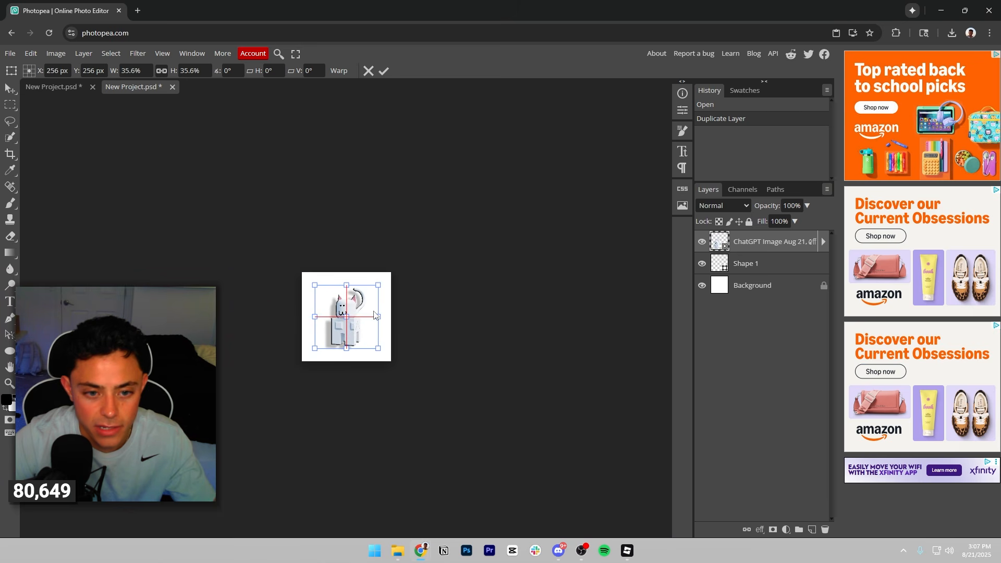
left_click(386, 73)
scroll(330, 312, "up", 5)
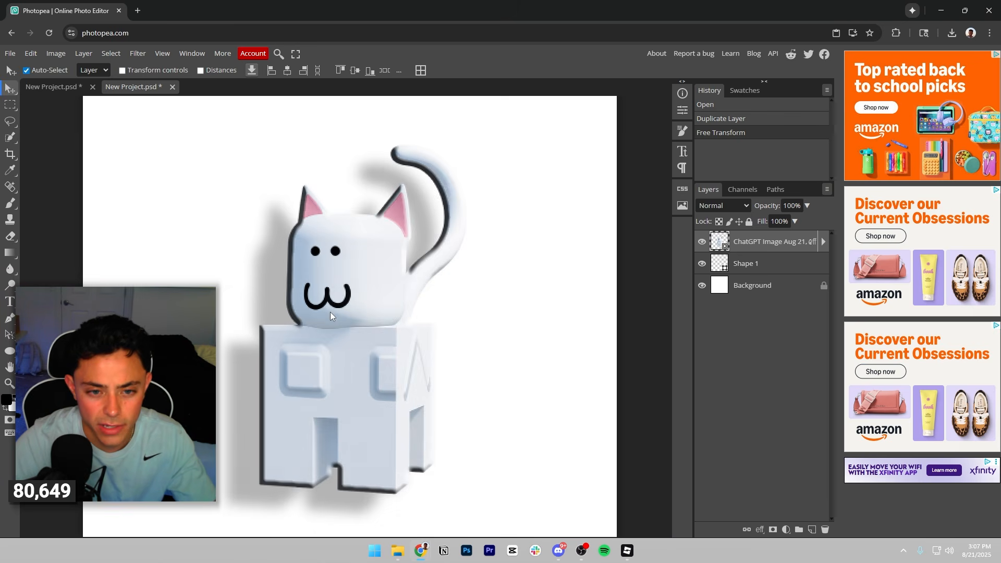
scroll(330, 312, "down", 3)
left_click_drag(346, 327, 341, 334)
Disable the cat's Bevel and Emboss and set its drop shadow to 36% opacity, 121° angle and 14 px distance.
left_click(760, 530)
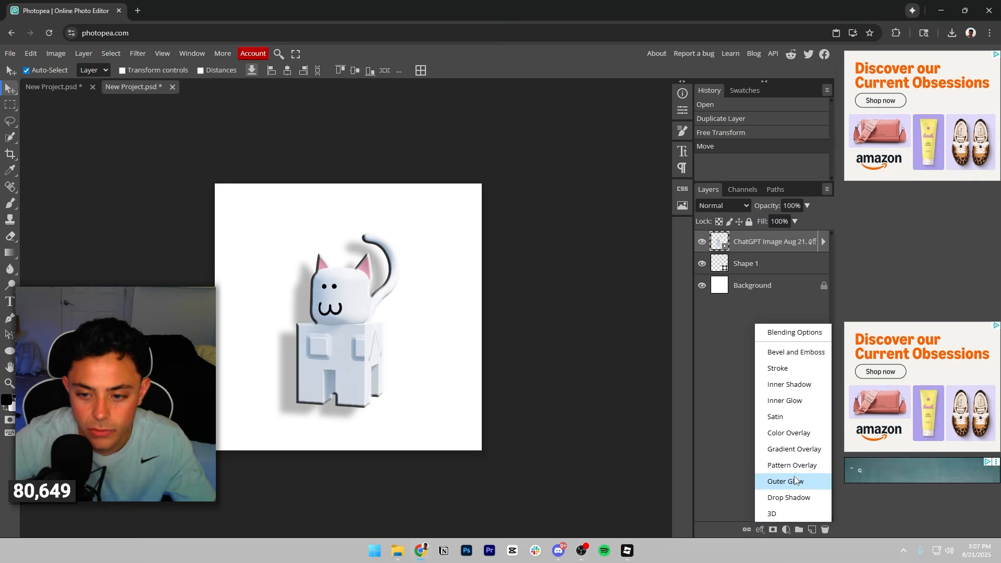
left_click(799, 354)
left_click(523, 215)
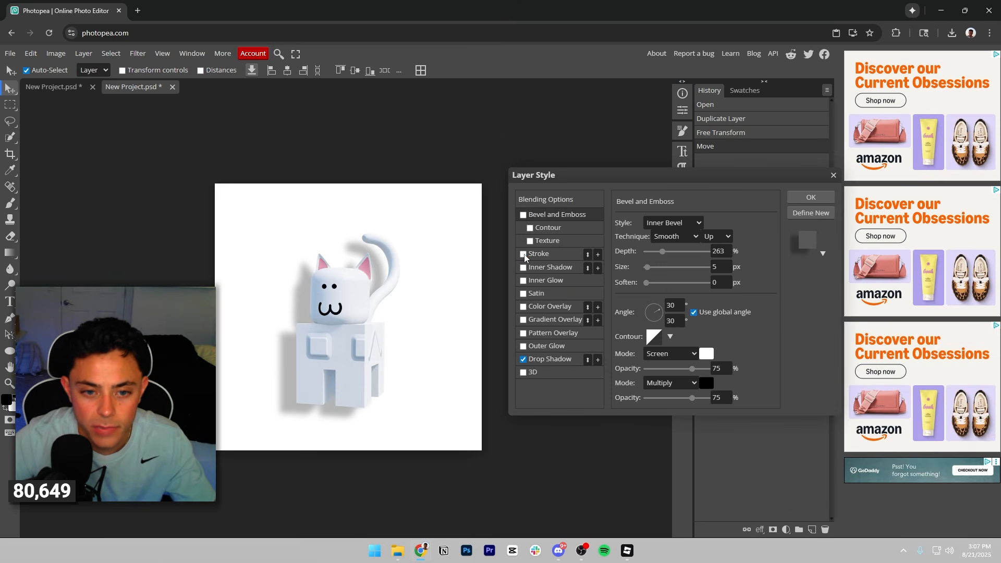
left_click(562, 361)
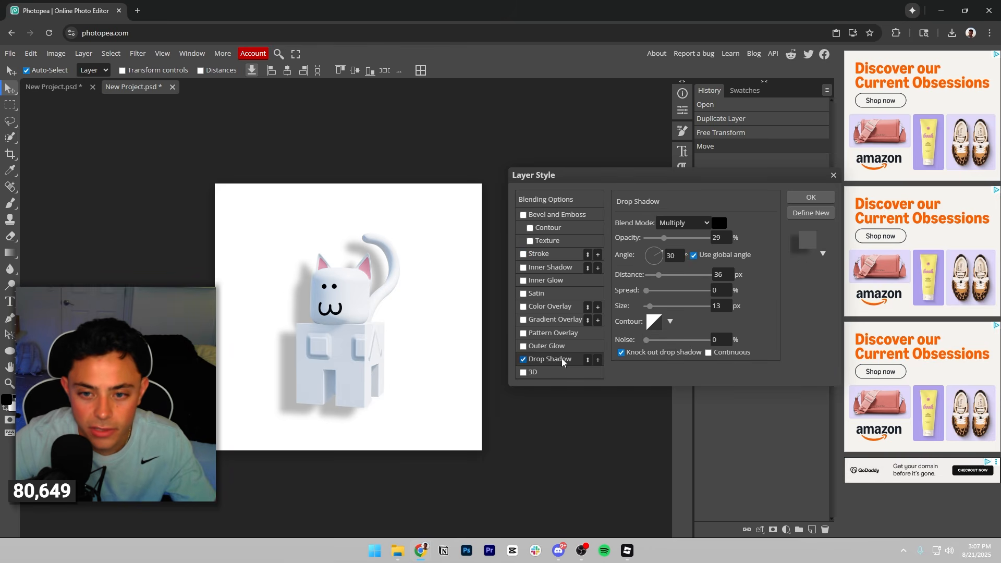
left_click_drag(661, 251, 645, 242)
left_click(649, 277)
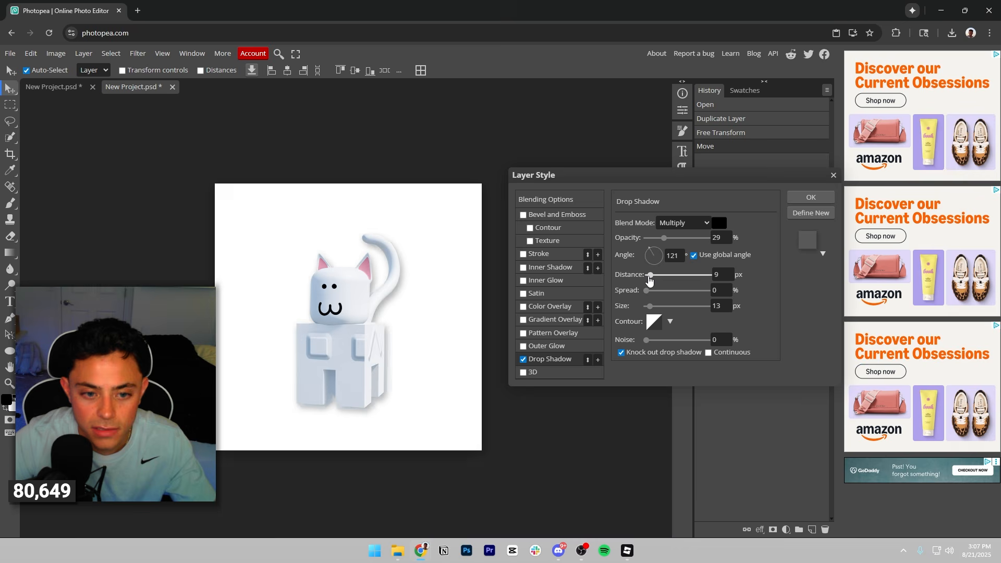
left_click_drag(649, 277, 652, 276)
left_click_drag(664, 240, 668, 240)
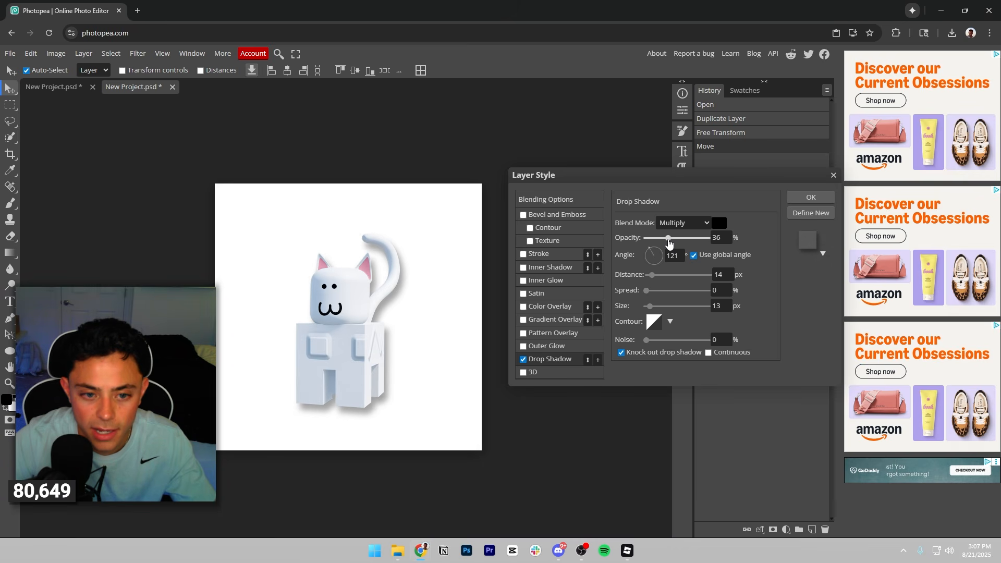
left_click(810, 197)
Nudge the cat up, then transform it to about 39.91% scale with a -4.6° rotation.
left_click_drag(342, 327, 342, 321)
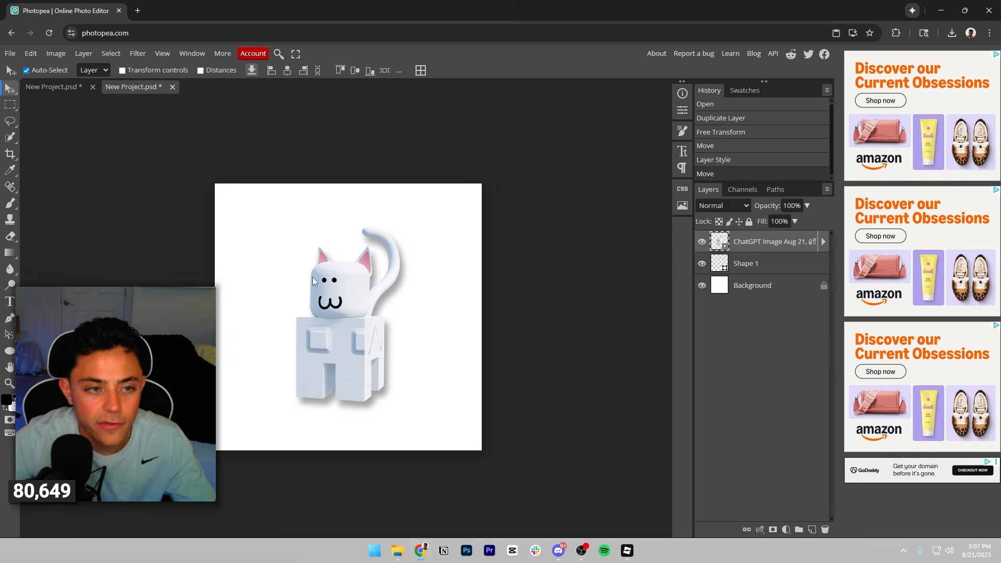
left_click(31, 54)
left_click(90, 257)
left_click_drag(447, 207, 415, 240)
left_click_drag(458, 185, 435, 209)
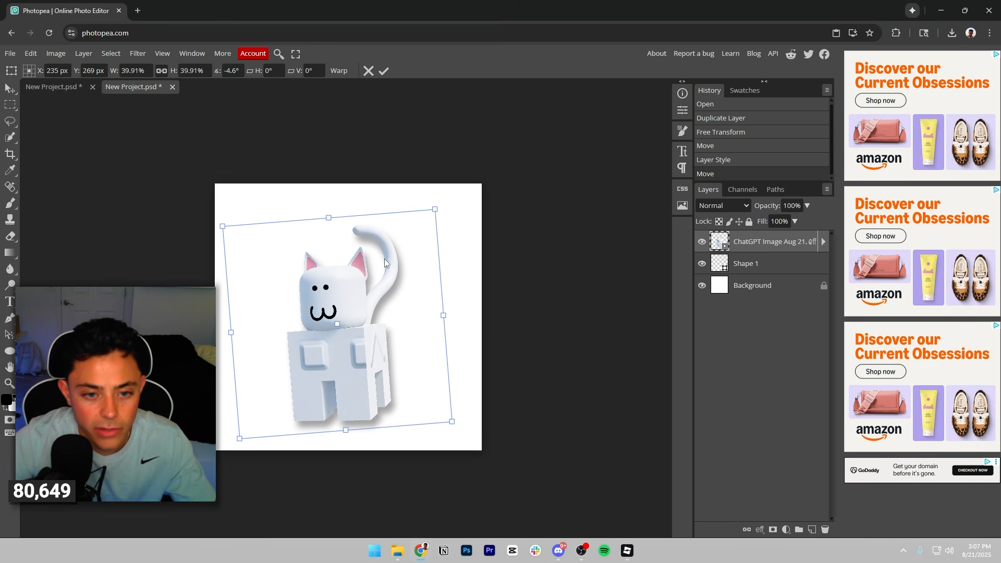
left_click(384, 71)
Copy the MEOWS OFFLINE text layer from the thumbnail project into the icon document.
left_click(58, 87)
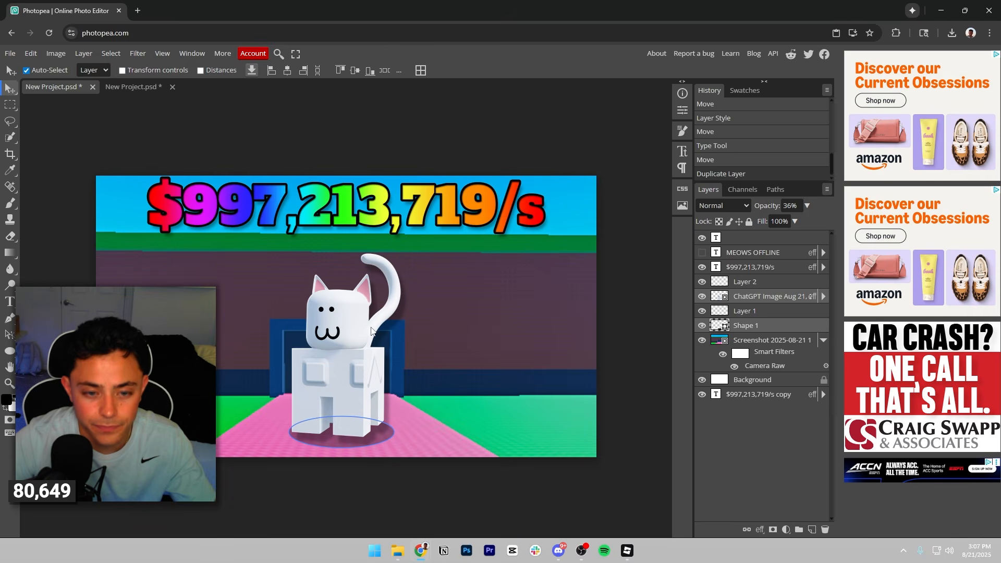
left_click(762, 254)
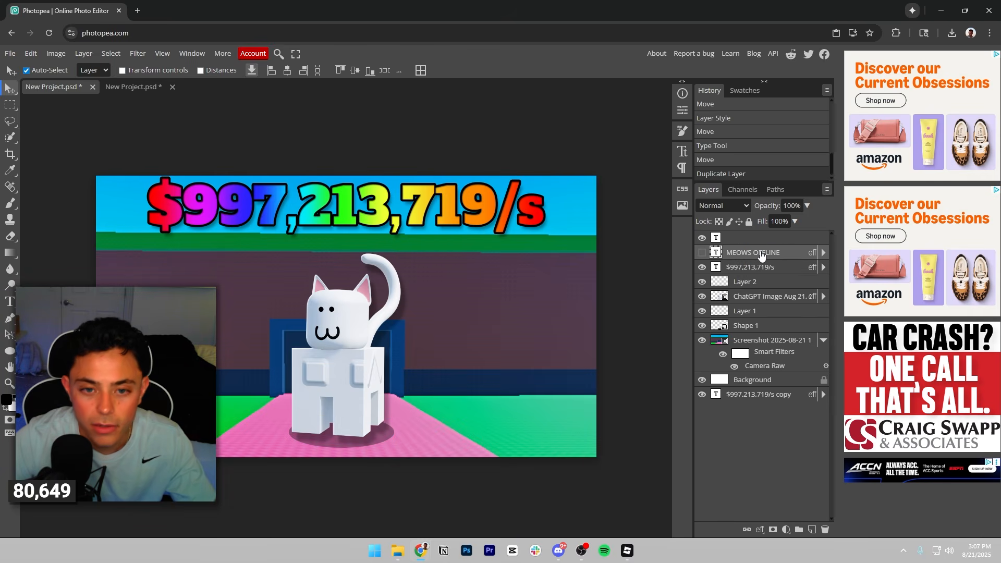
left_click_drag(137, 90, 274, 249)
Scale the MEOWS OFFLINE text down to span the canvas width and place it above the cat near the upper edge.
left_click(33, 53)
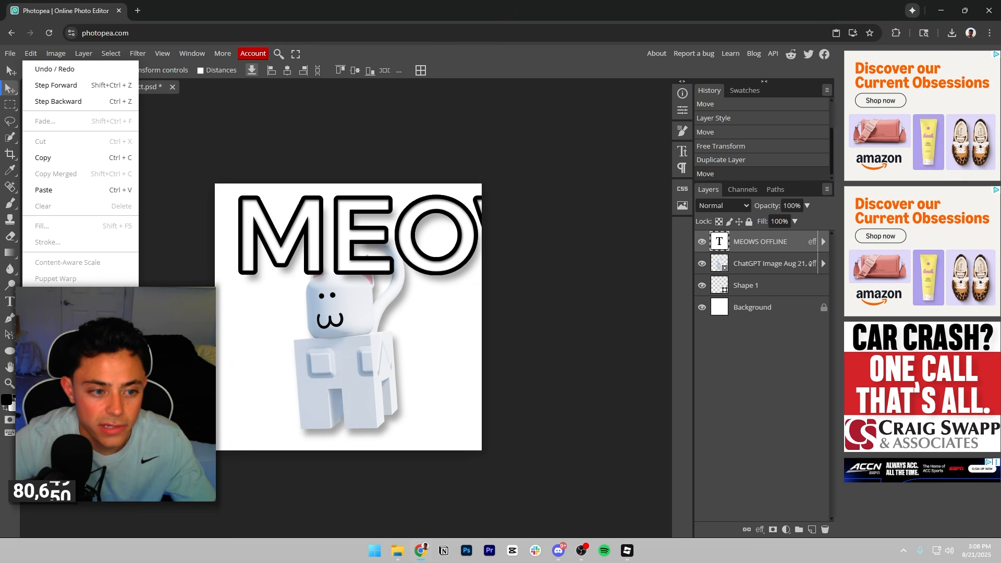
left_click(46, 314)
left_click_drag(239, 199, 268, 225)
left_click_drag(230, 193, 513, 218)
left_click_drag(560, 234, 267, 209)
left_click(354, 71)
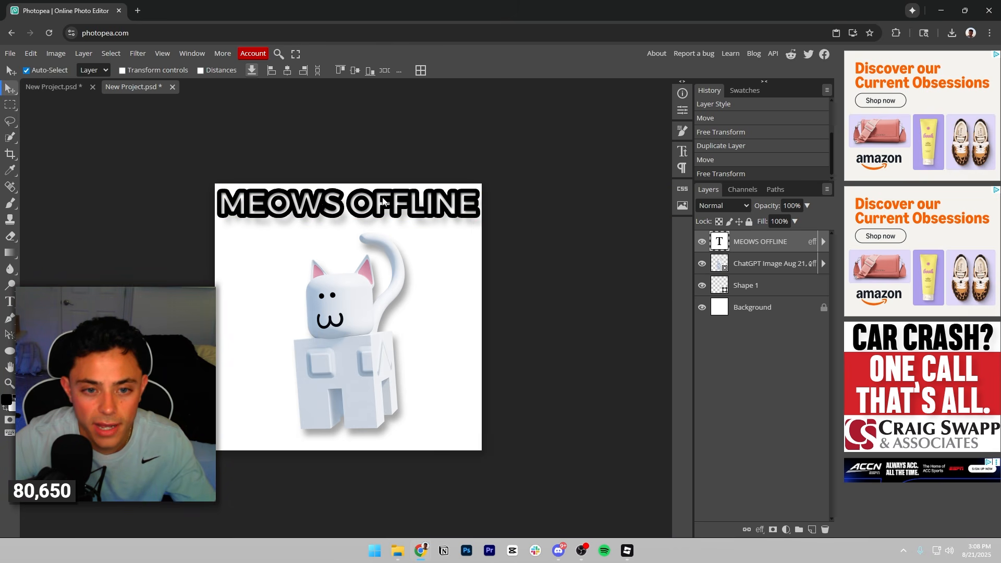
left_click_drag(386, 202, 386, 206)
Reduce the MEOWS OFFLINE text's stroke size to 4 px.
left_click(760, 530)
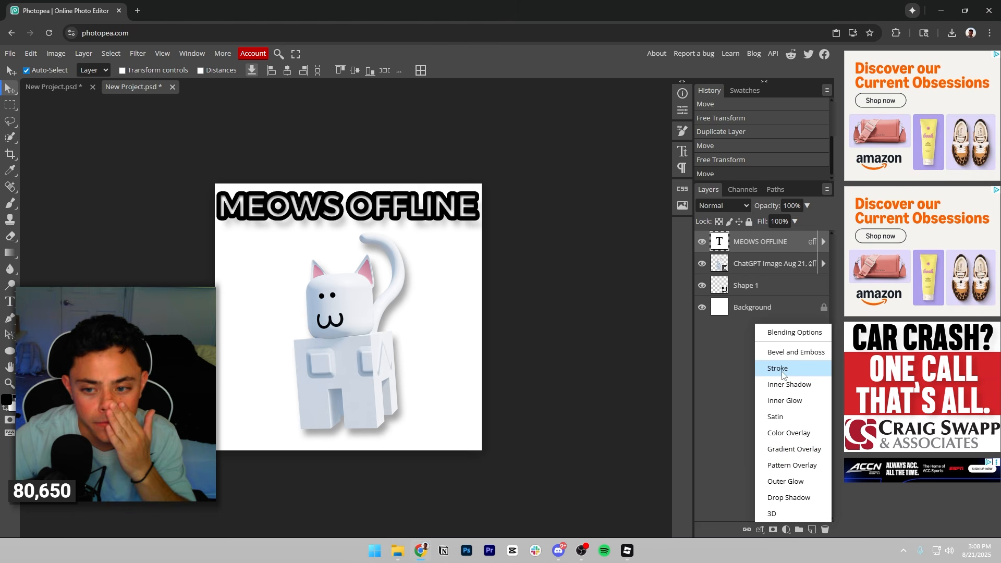
left_click(771, 370)
left_click_drag(652, 230, 648, 229)
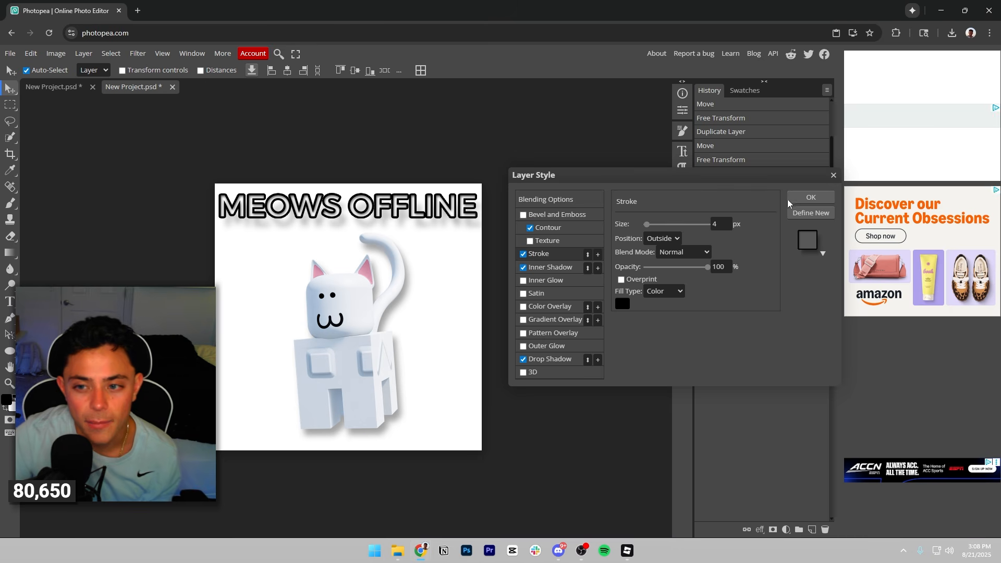
left_click(810, 197)
Create a new 800 × 800 px document from the Youtube Profile preset.
left_click(10, 53)
left_click(41, 70)
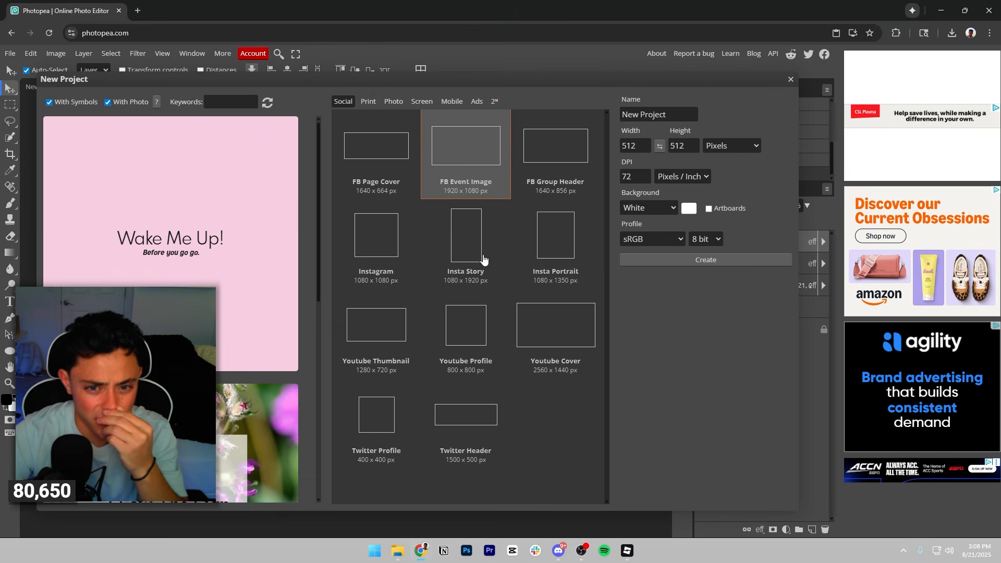
left_click(465, 325)
left_click(733, 260)
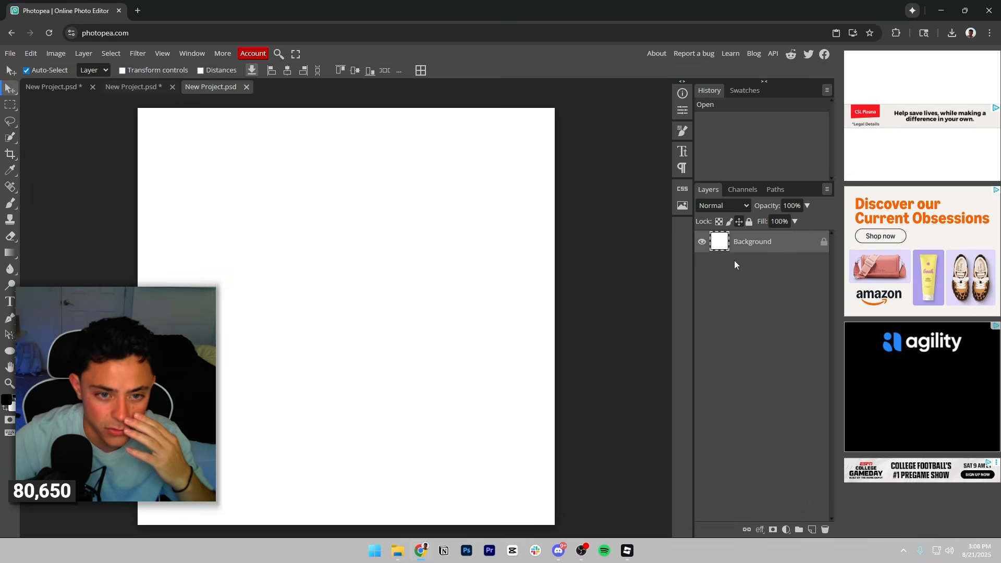
Copy the icon's MEOWS OFFLINE text, cat image and Shape 1 layers into the new 800 × 800 document.
left_click(131, 87)
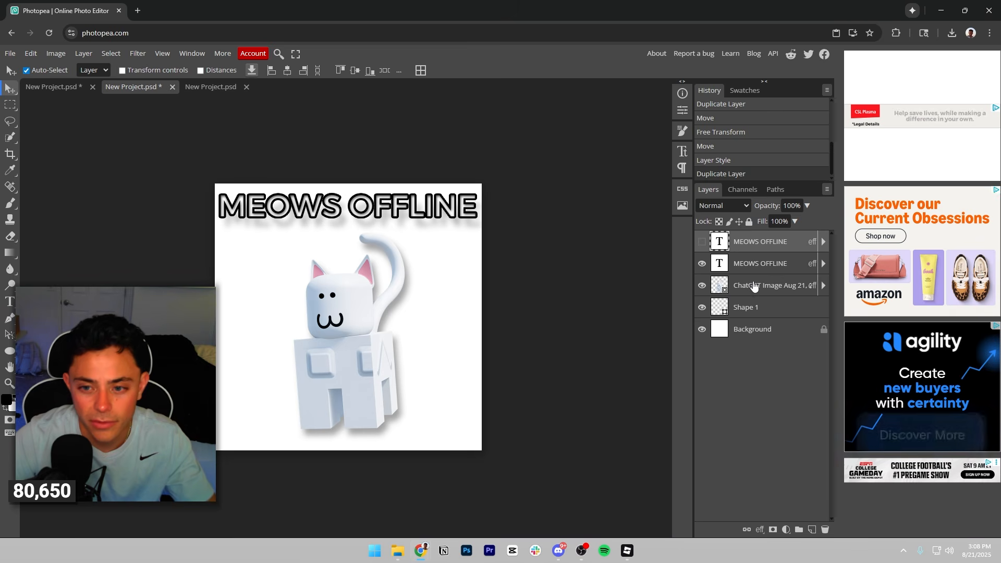
left_click(757, 291)
left_click_drag(756, 309, 524, 313)
left_click_drag(266, 260, 361, 355)
Enlarge the copied headline and cat together to fill the canvas, and nudge the headline up and the cat down.
left_click(31, 53)
left_click(95, 299)
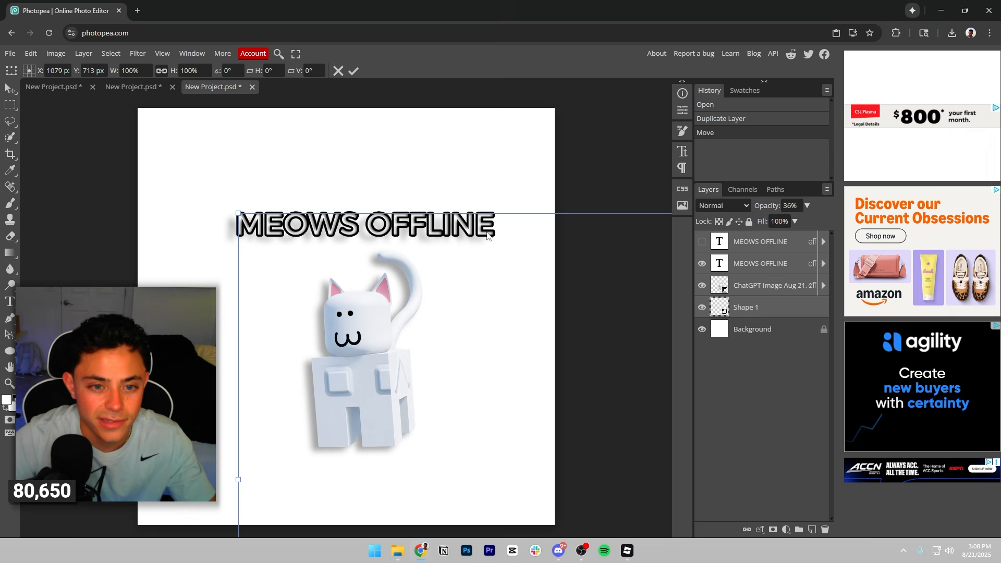
left_click_drag(234, 212, 30, 93)
left_click_drag(307, 228, 557, 333)
left_click_drag(286, 202, 4, 37)
left_click_drag(252, 170, 398, 260)
left_click(353, 71)
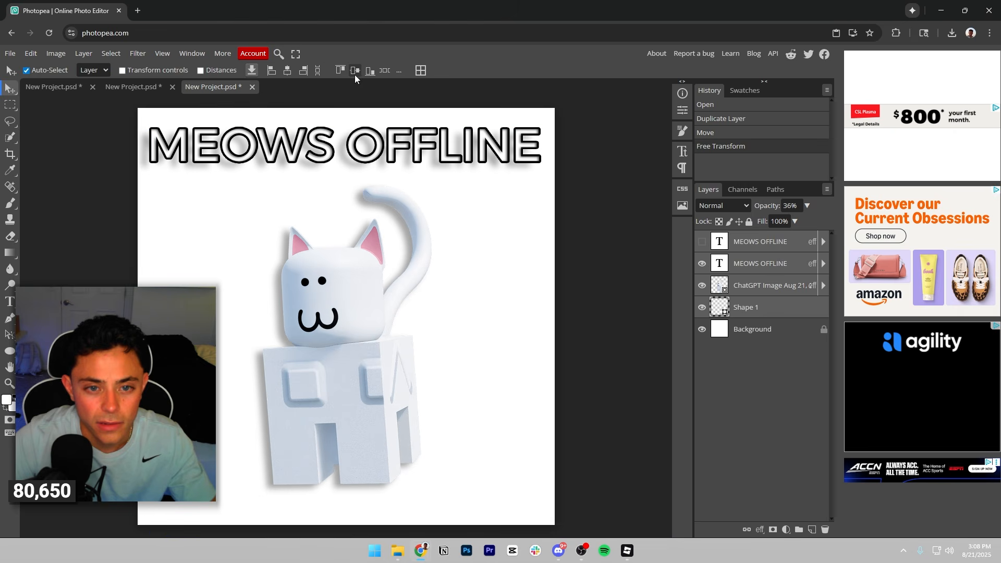
left_click_drag(447, 144, 448, 140)
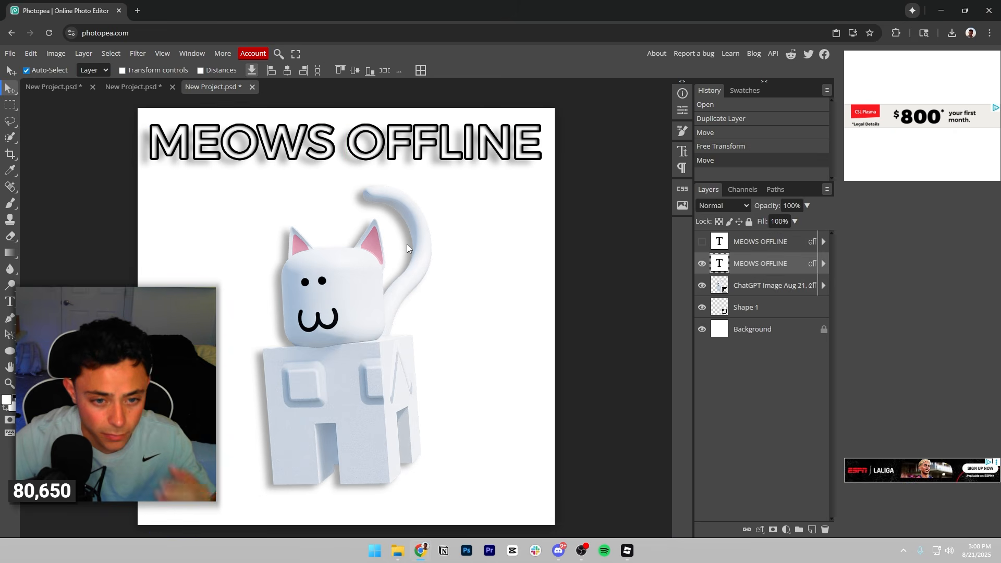
left_click_drag(342, 319, 343, 329)
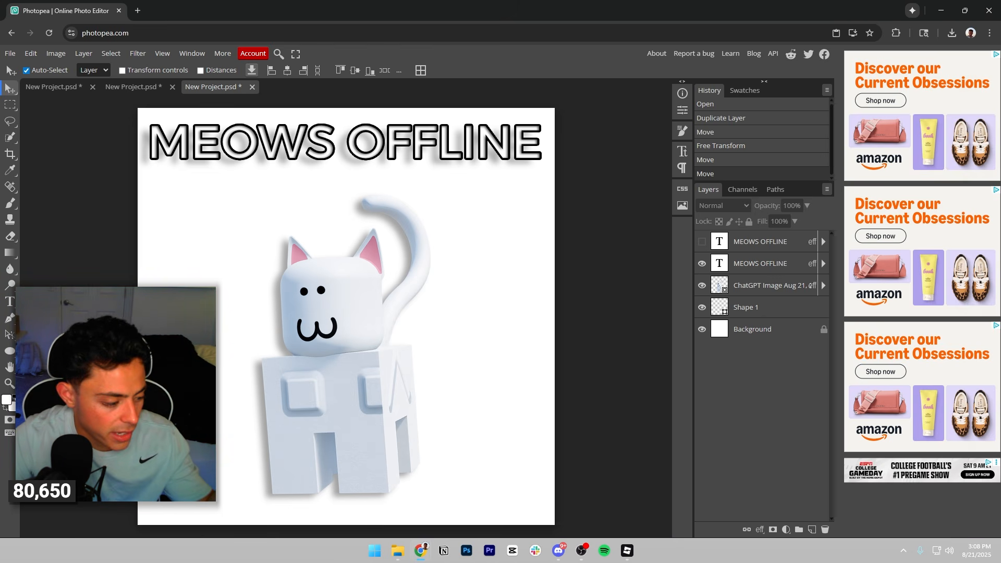
Place the green baseplate screenshot at 75% scale, centred at X 560, Y 500 px, and order its layer directly above Background.
key("alt+Tab")
left_click_drag(446, 392, 462, 387)
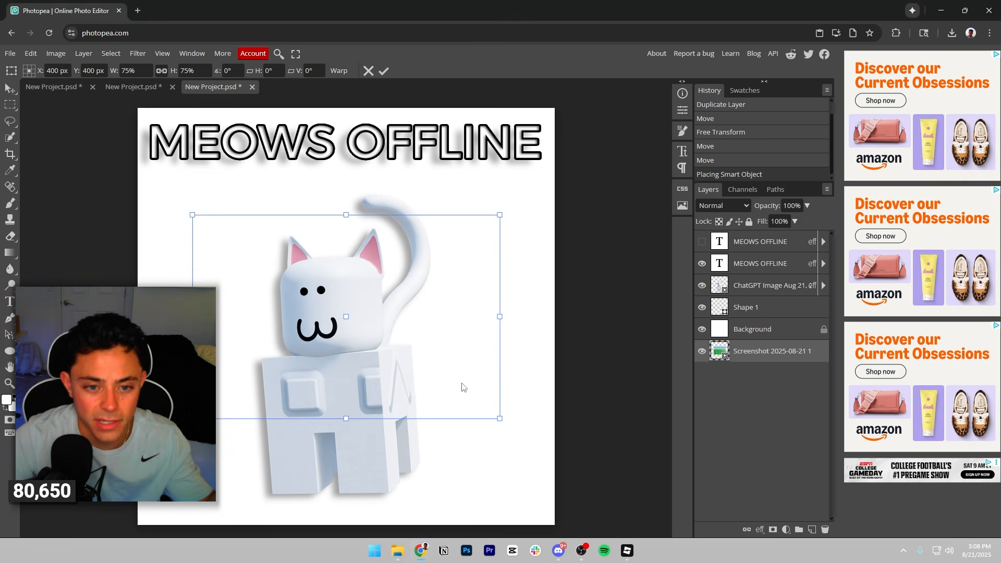
left_click_drag(427, 295, 488, 311)
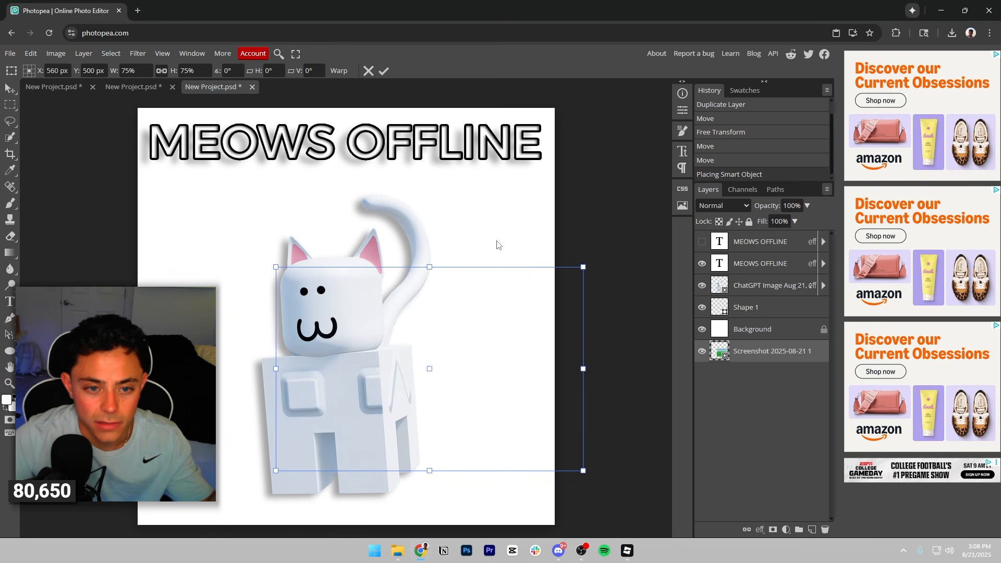
left_click(385, 72)
left_click_drag(759, 351, 761, 329)
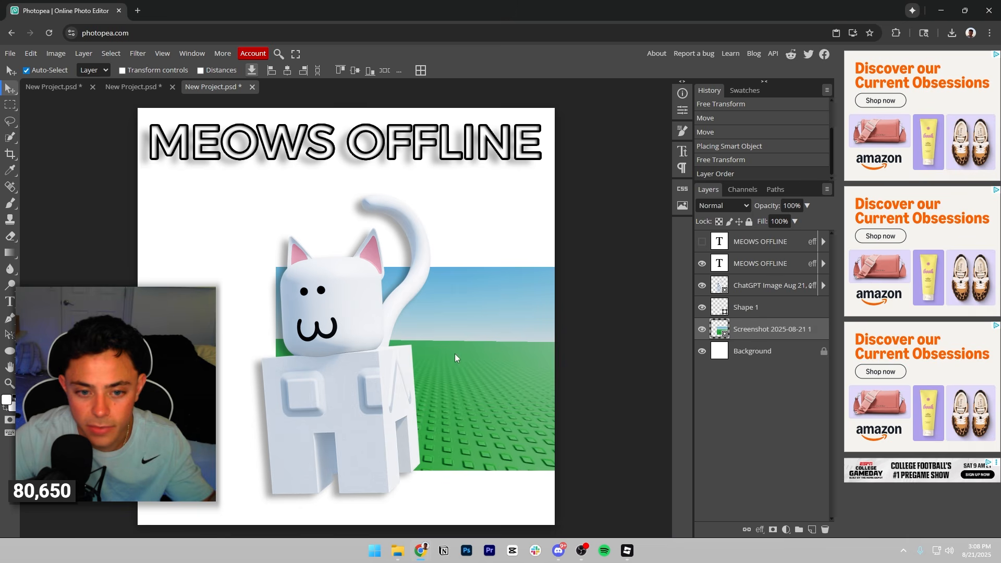
Enlarge and reposition the baseplate screenshot to cover the whole canvas, and nudge the cat slightly up and to the right.
left_click_drag(458, 357, 397, 364)
left_click(35, 55)
left_click(52, 313)
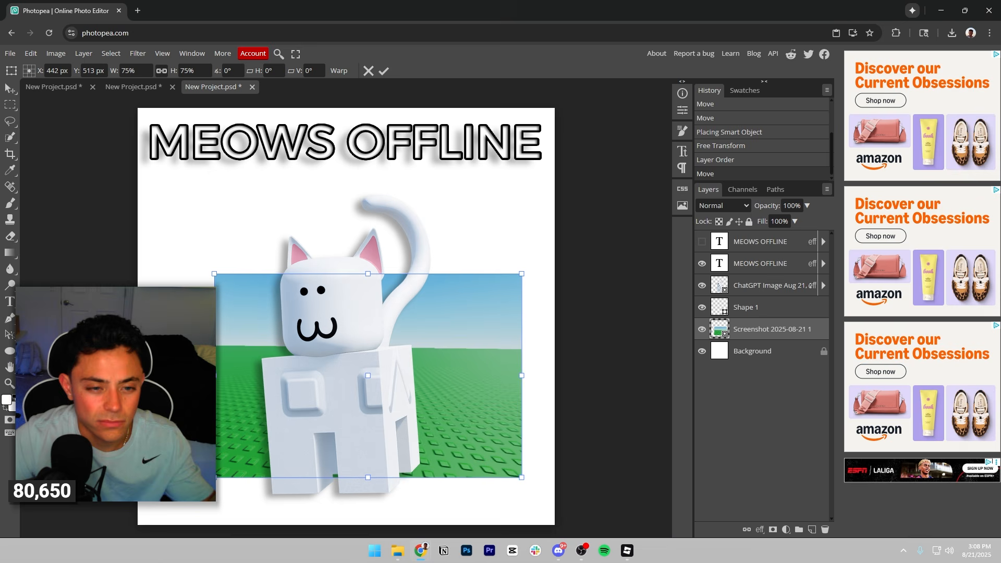
left_click_drag(214, 271, 38, 123)
left_click_drag(130, 181, 126, 156)
left_click(384, 71)
left_click_drag(358, 317, 368, 306)
Apply a Gaussian Blur with a 1.5 px radius to the baseplate screenshot layer.
left_click(797, 331)
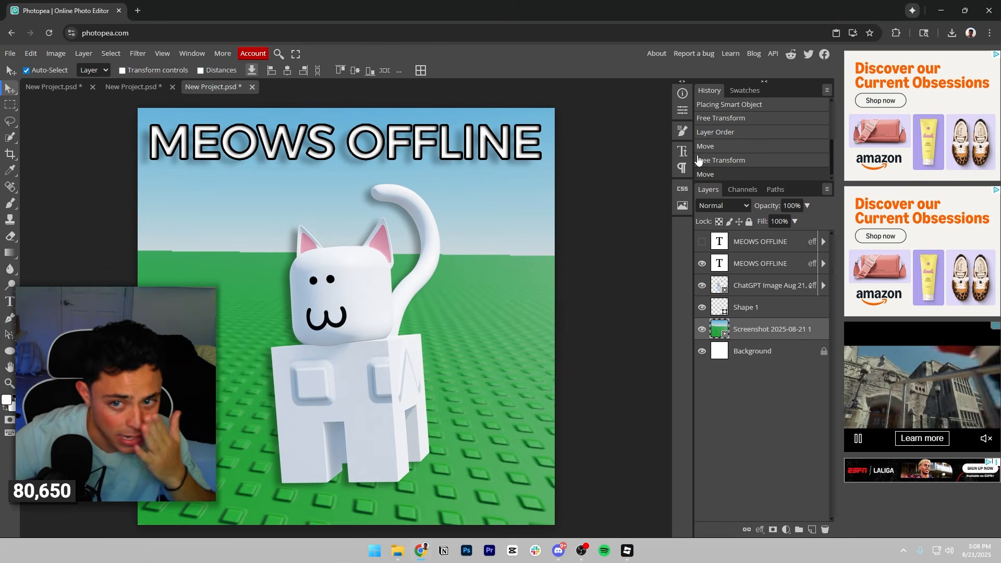
left_click(682, 110)
left_click(682, 131)
left_click(682, 152)
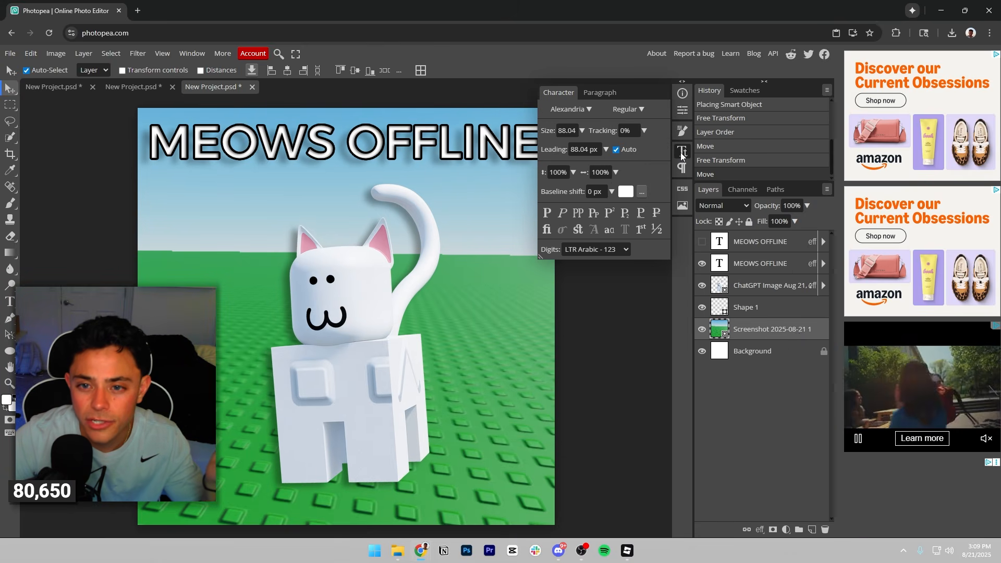
left_click(161, 54)
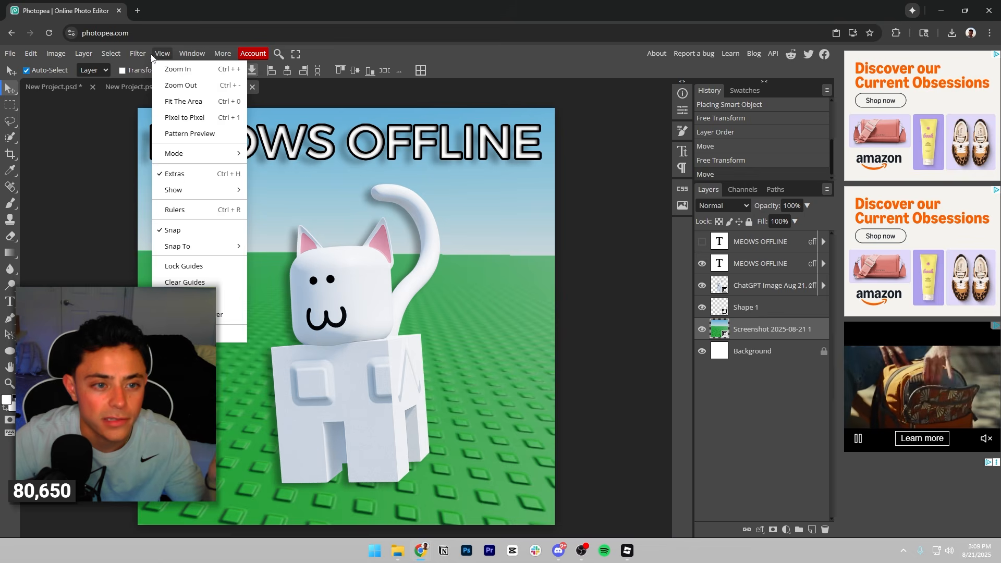
mouse_move(135, 55)
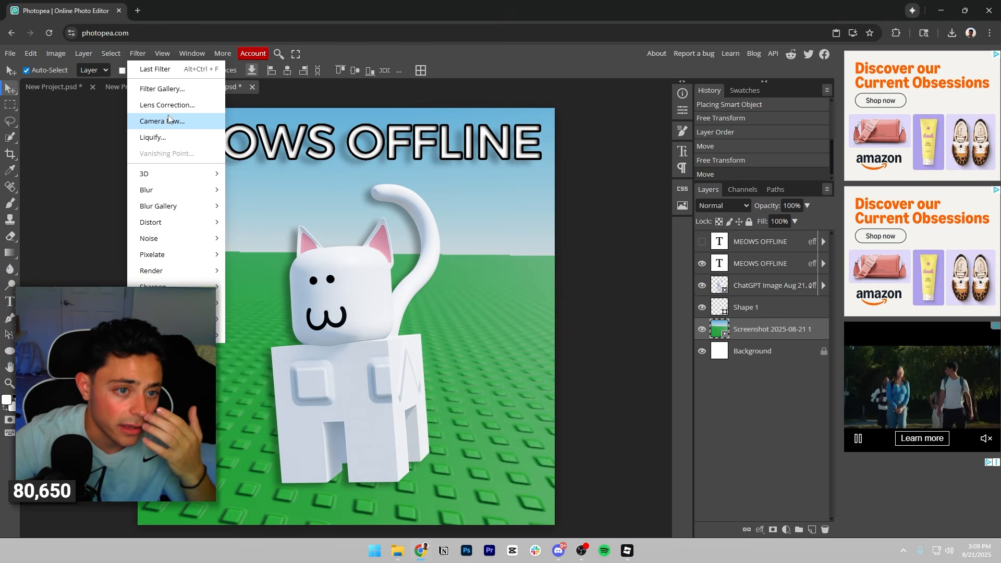
mouse_move(167, 192)
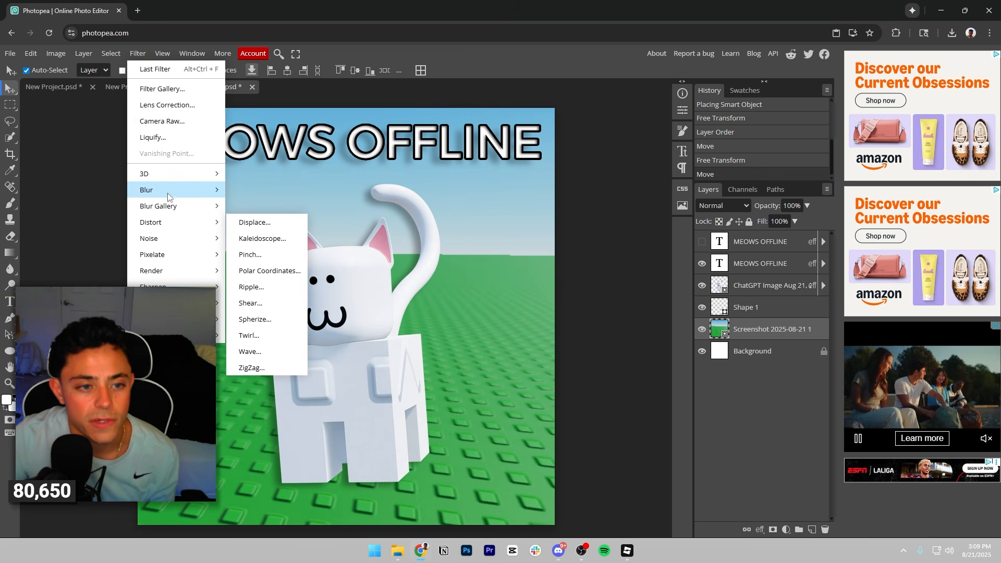
left_click(258, 254)
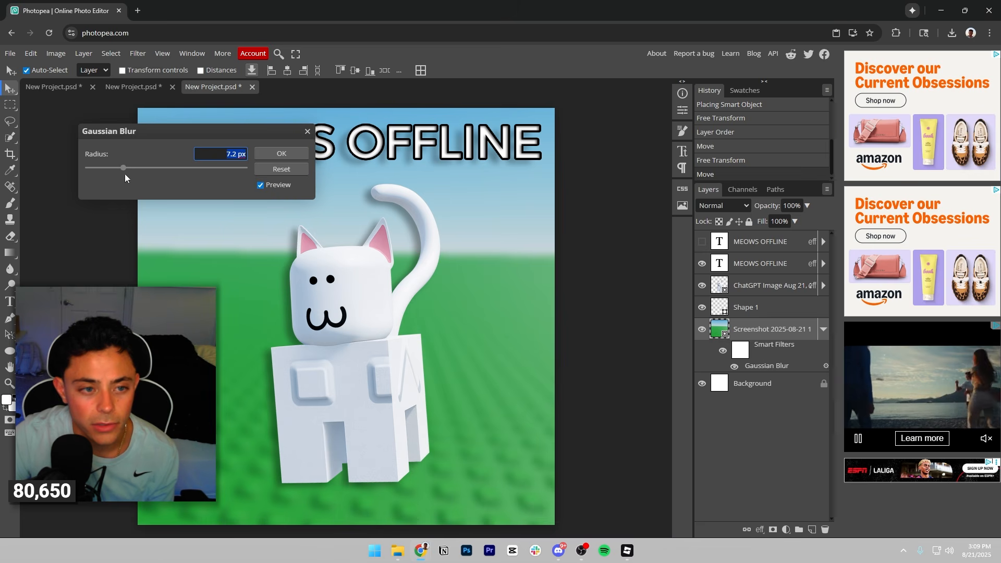
left_click_drag(124, 173, 111, 174)
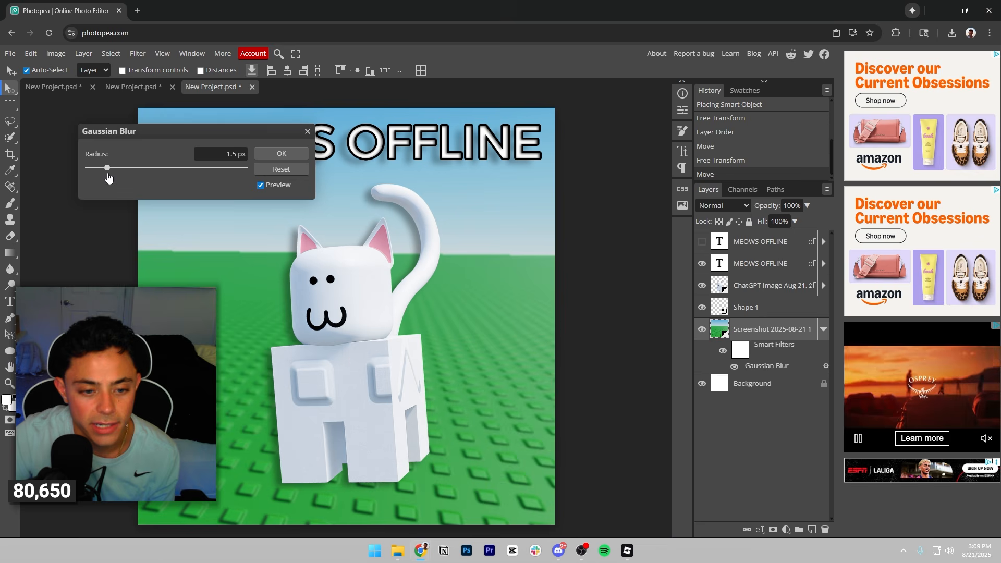
left_click(259, 152)
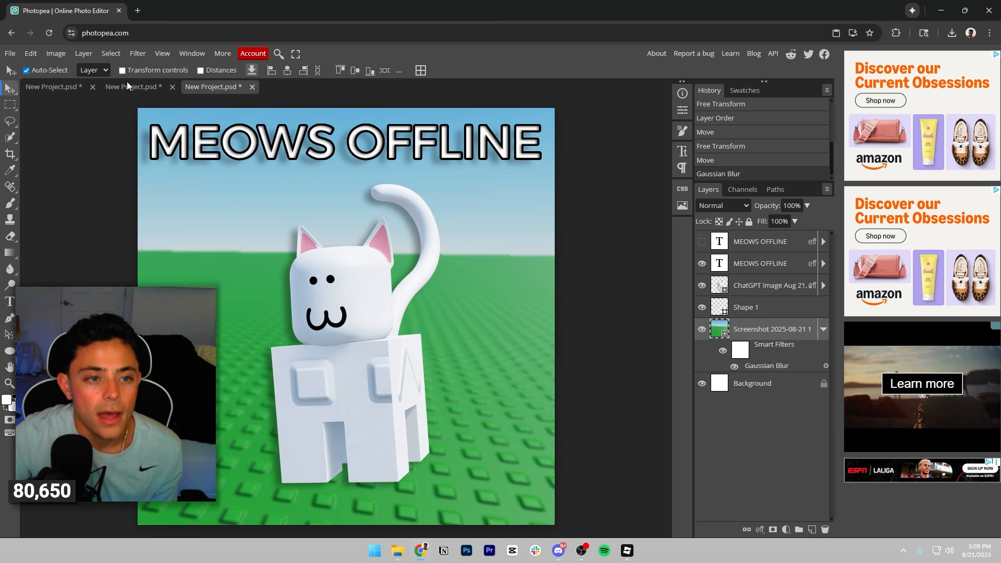
Apply a Camera Raw filter to the baseplate layer with Saturation 53, Clarity -37 and Dehaze 12.
left_click(84, 53)
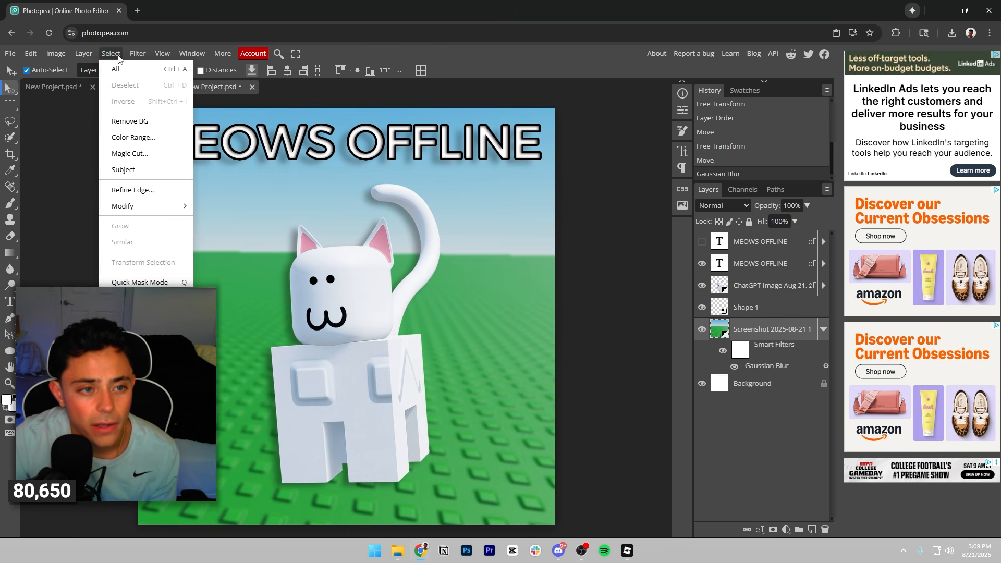
mouse_move(48, 58)
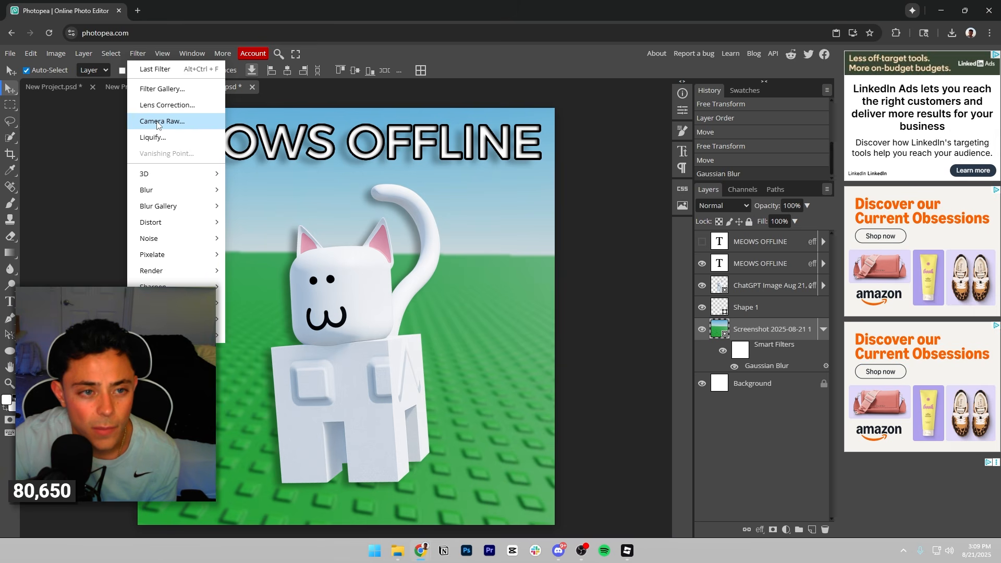
mouse_move(198, 319)
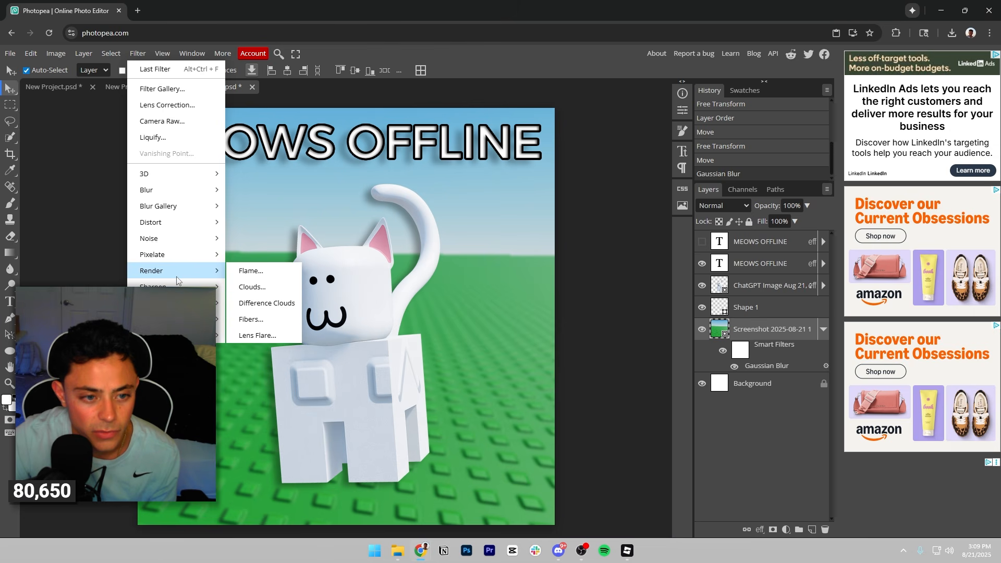
mouse_move(177, 249)
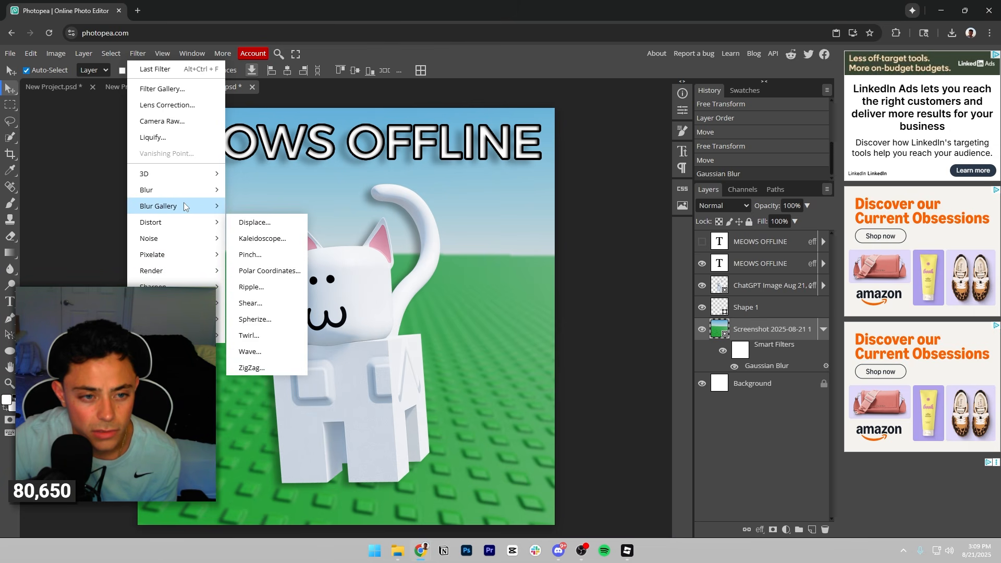
mouse_move(183, 195)
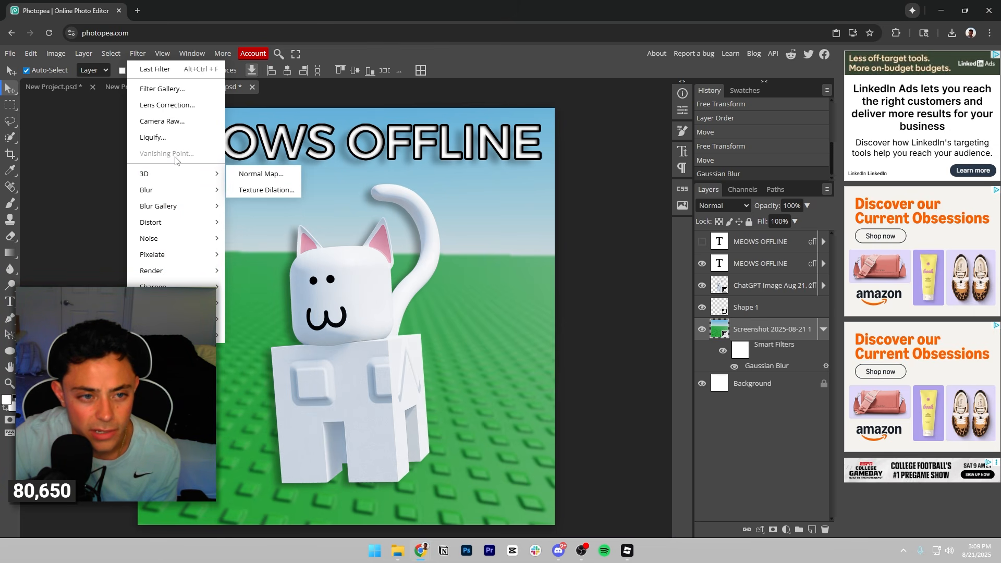
left_click(164, 121)
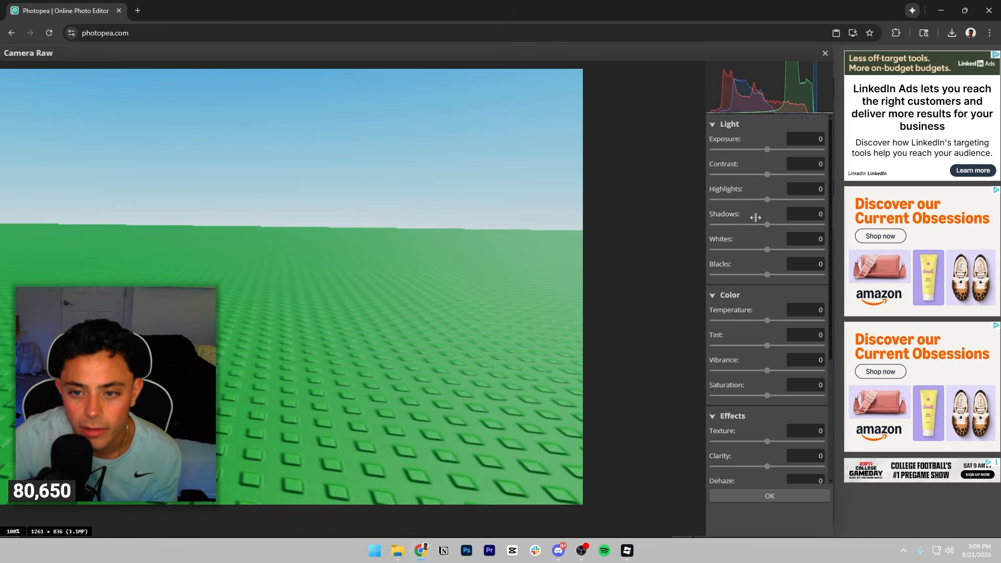
scroll(788, 416, "down", 3)
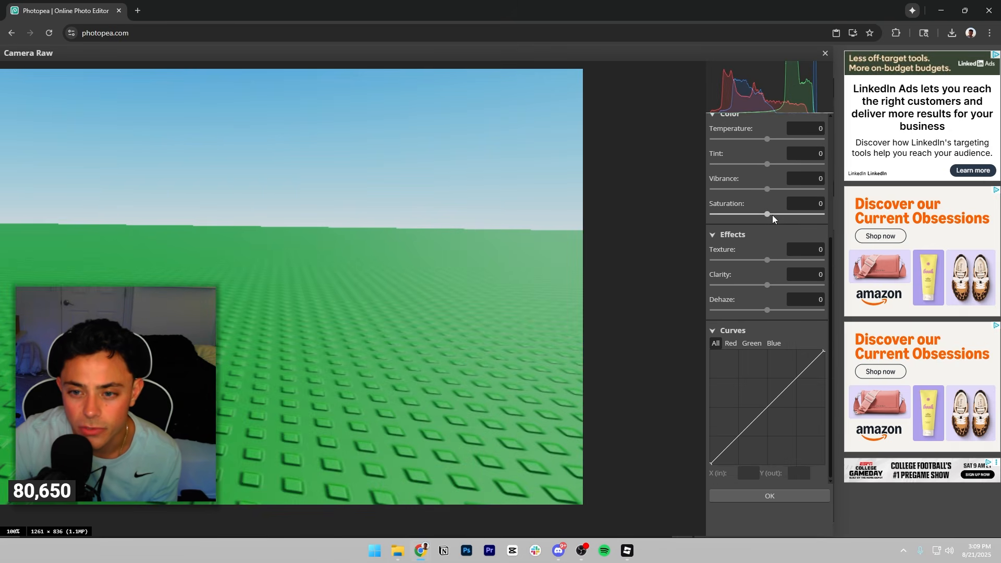
left_click_drag(768, 215, 802, 214)
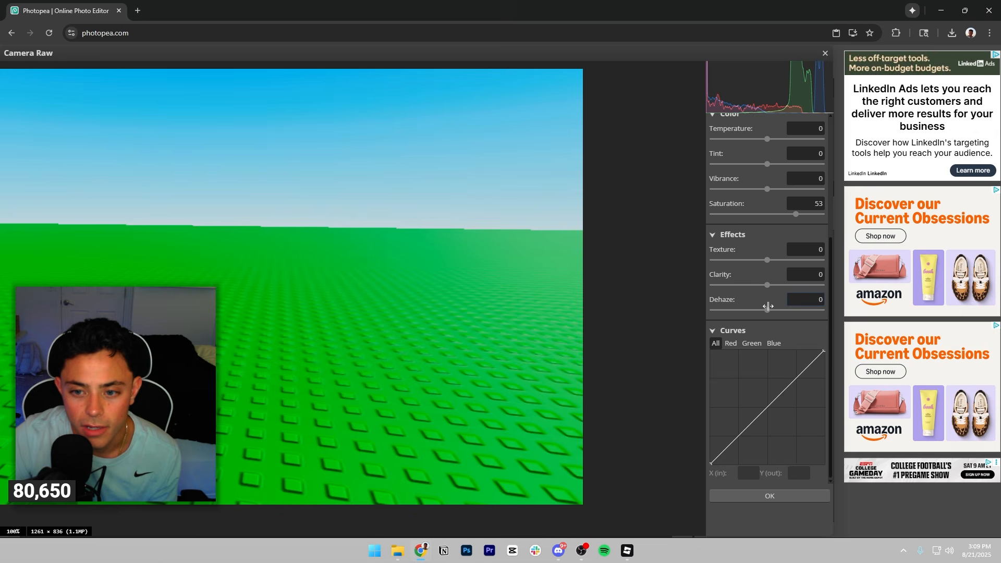
mouse_move(765, 285)
left_mouse_down()
mouse_move(743, 287)
mouse_move(784, 285)
mouse_move(747, 286)
left_mouse_up()
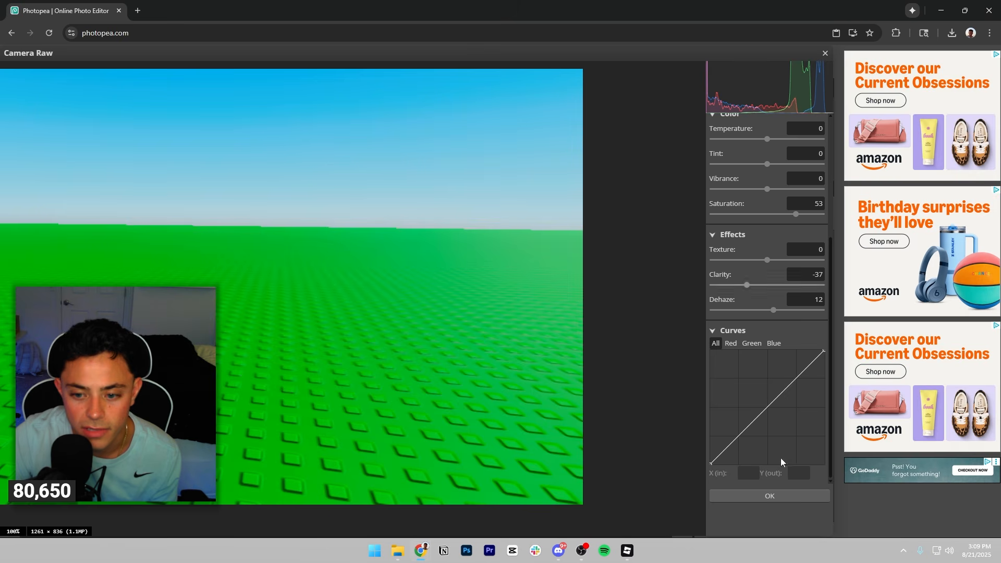
left_click(769, 496)
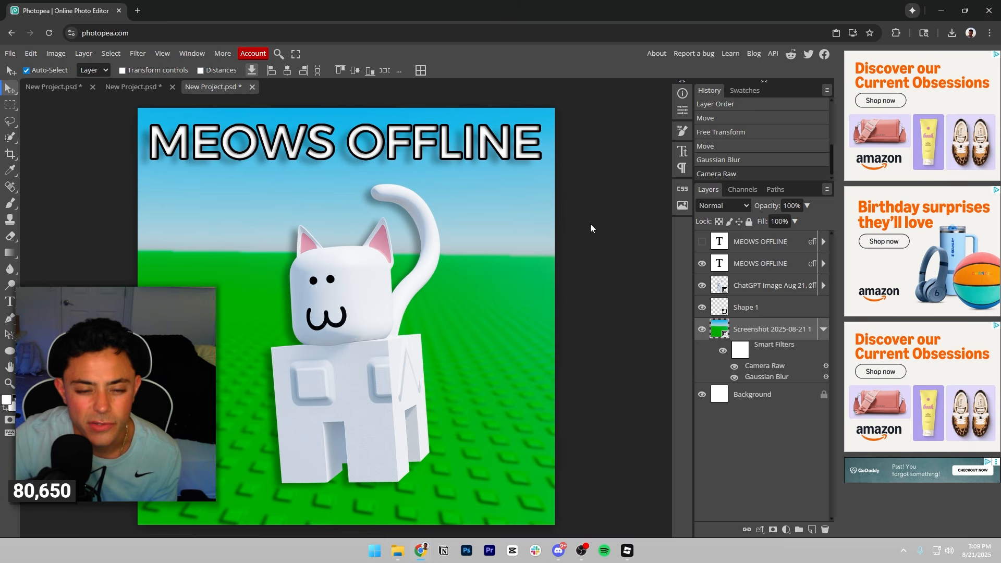
Set the whole MEOWS OFFLINE headline to the Black weight of Alexandria and nudge it slightly down.
double_click(324, 144)
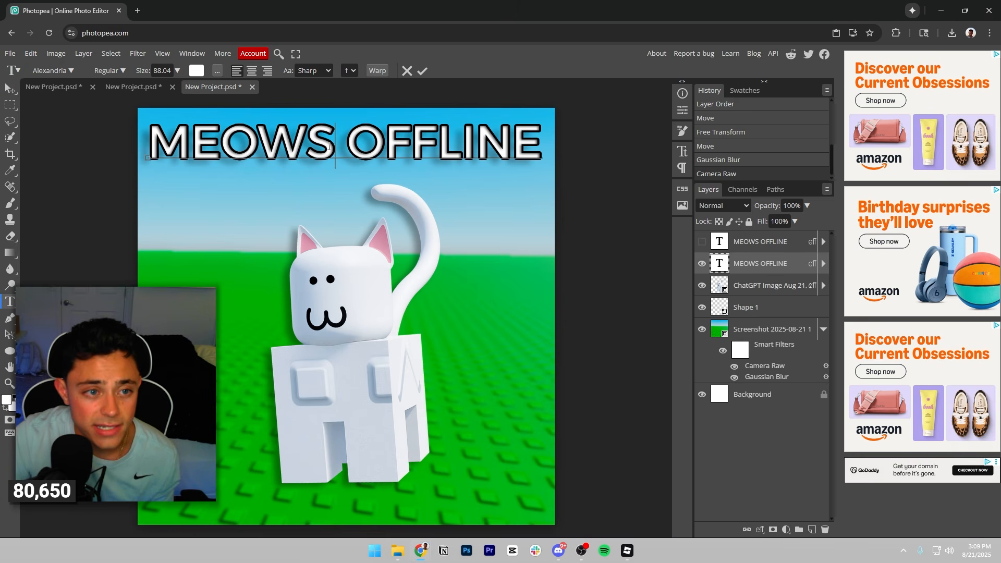
key("ctrl+a")
left_click(123, 72)
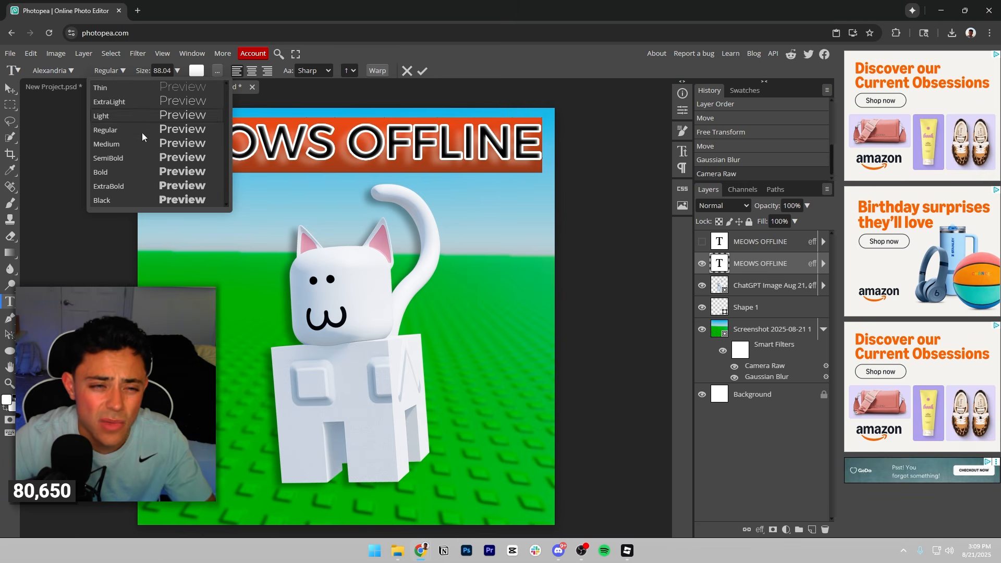
left_click(164, 199)
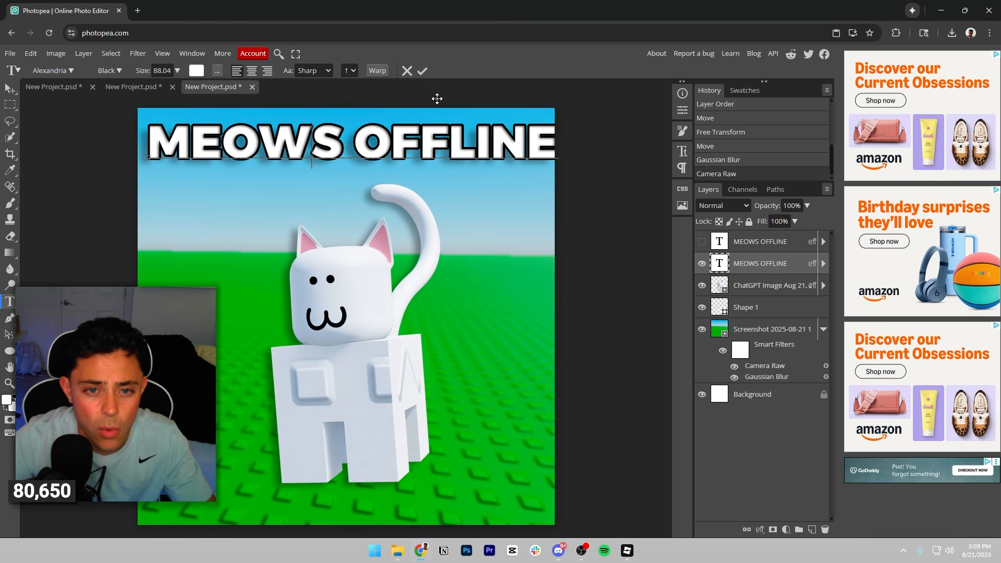
left_click(422, 72)
key("v")
mouse_move(420, 145)
left_mouse_down()
mouse_move(408, 154)
mouse_move(417, 150)
left_mouse_up()
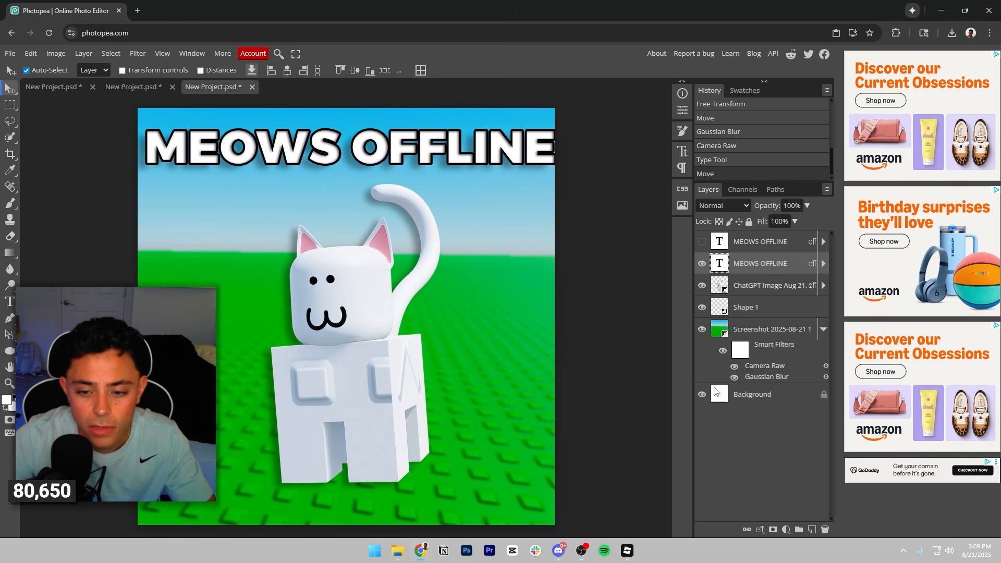
Turn off the headline's inner shadow, and set its drop shadow to a 127° angle and 20% opacity.
left_click(760, 530)
left_click(766, 497)
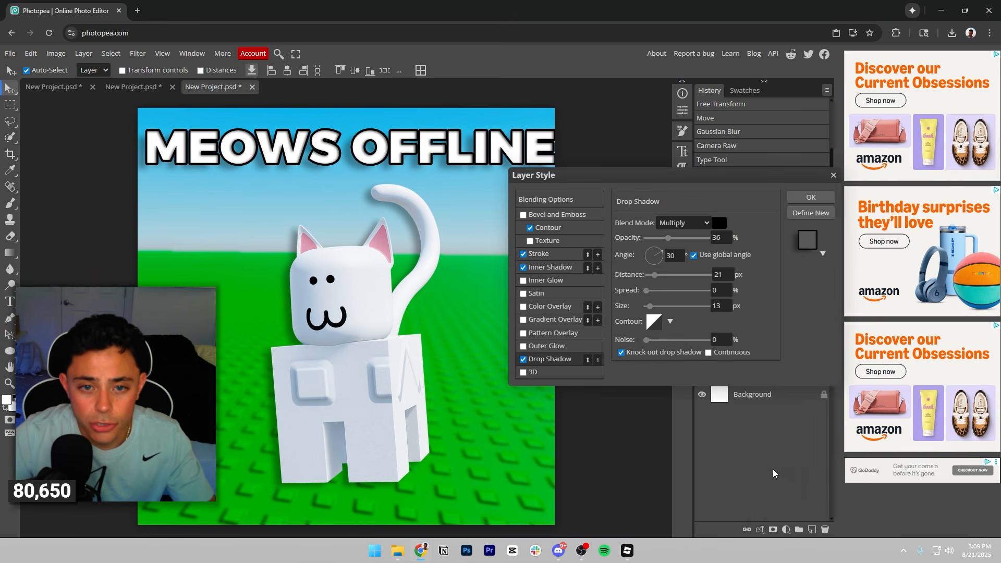
left_click(523, 255)
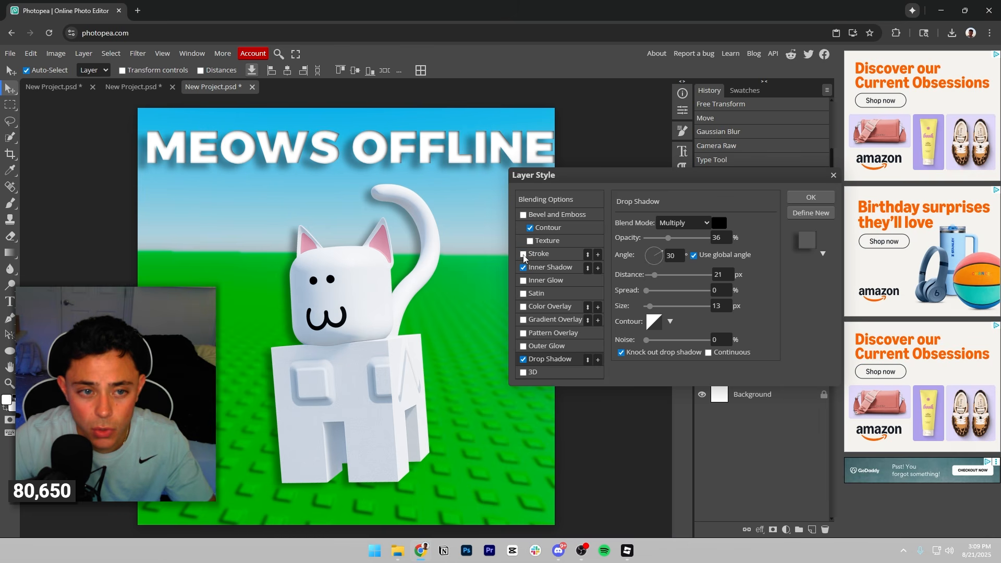
left_click(523, 255)
left_click(524, 267)
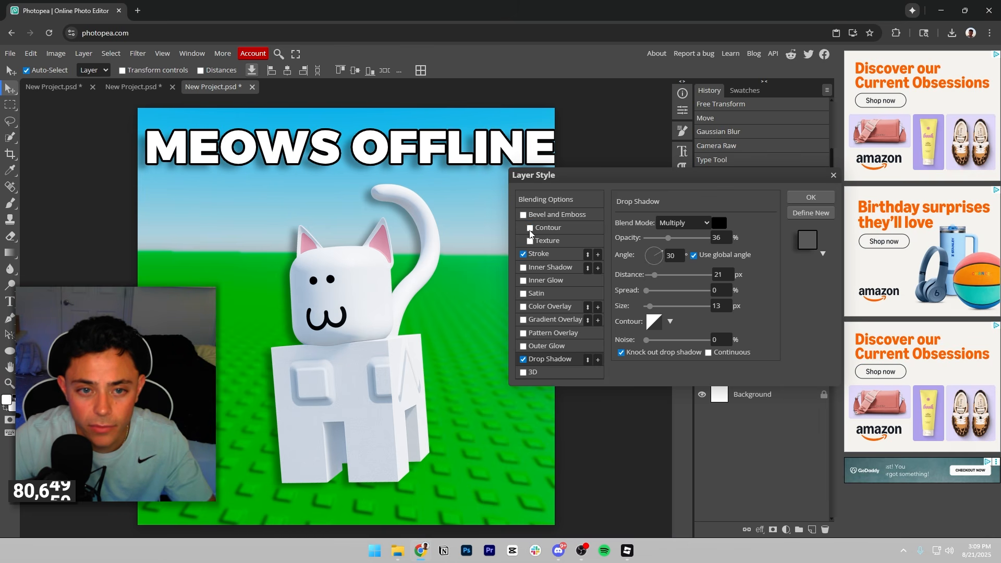
left_click(530, 229)
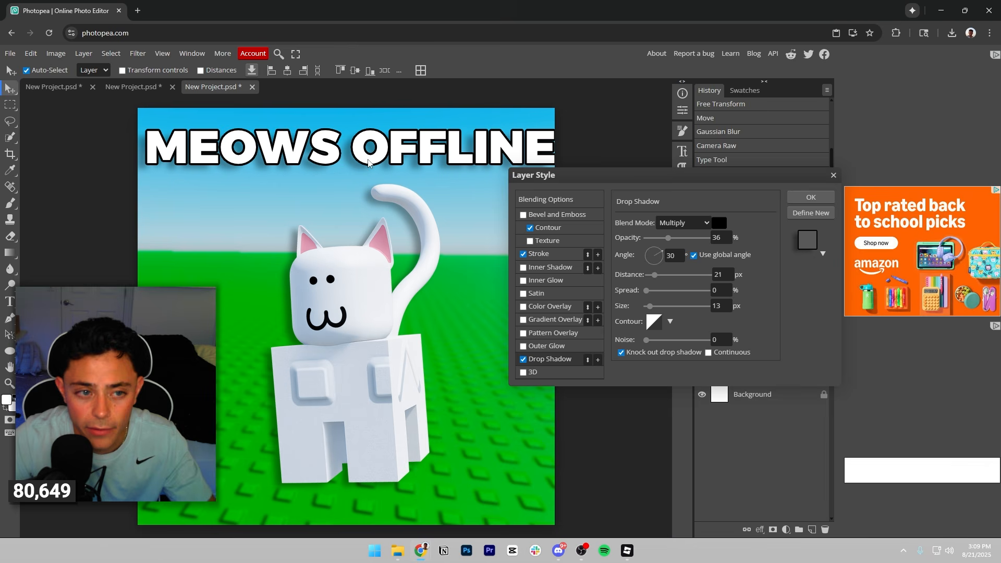
left_click(646, 249)
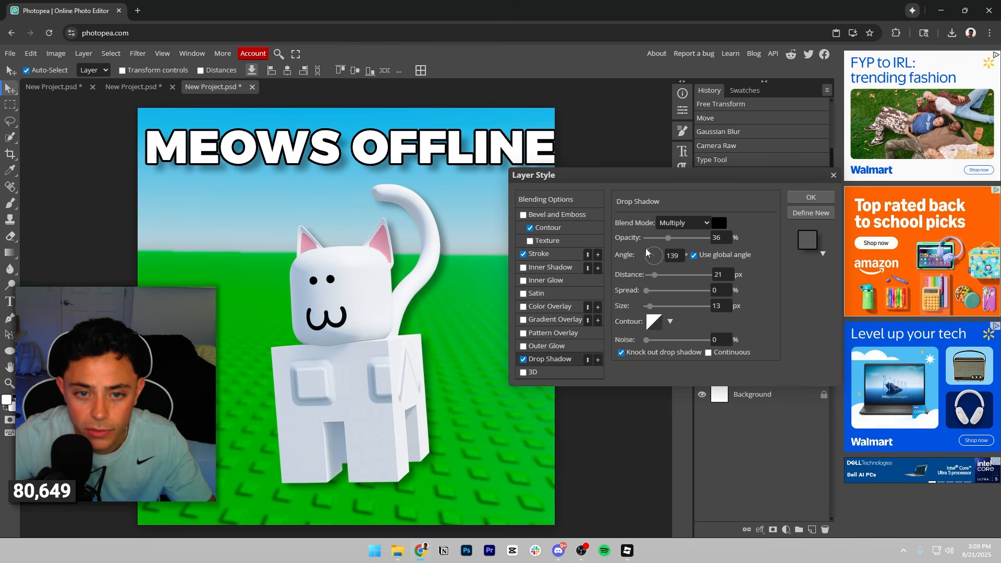
left_click_drag(647, 252, 666, 240)
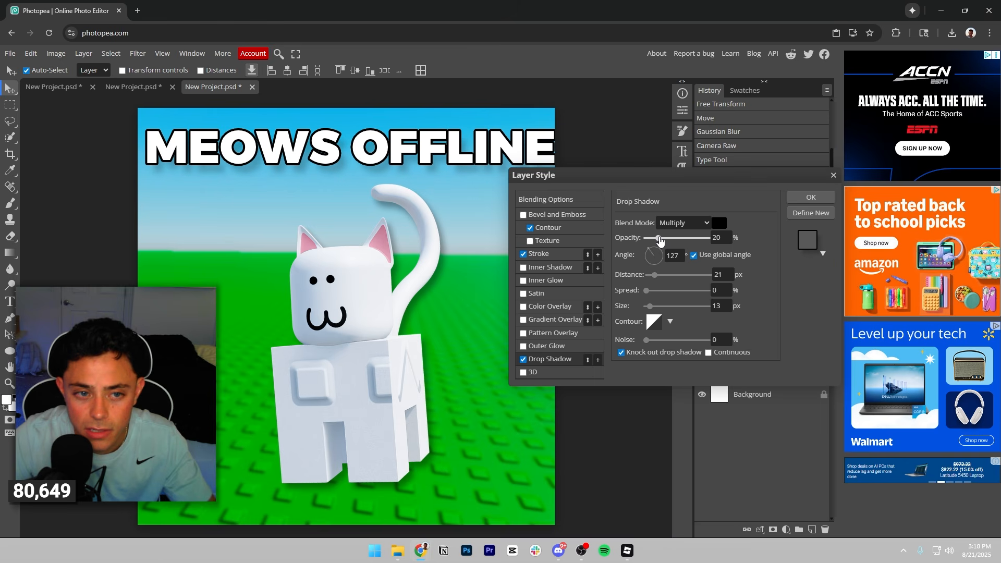
left_click(811, 197)
Shift the MEOWS OFFLINE headline left so all its letters fit centred within the canvas width.
left_click_drag(461, 158, 453, 158)
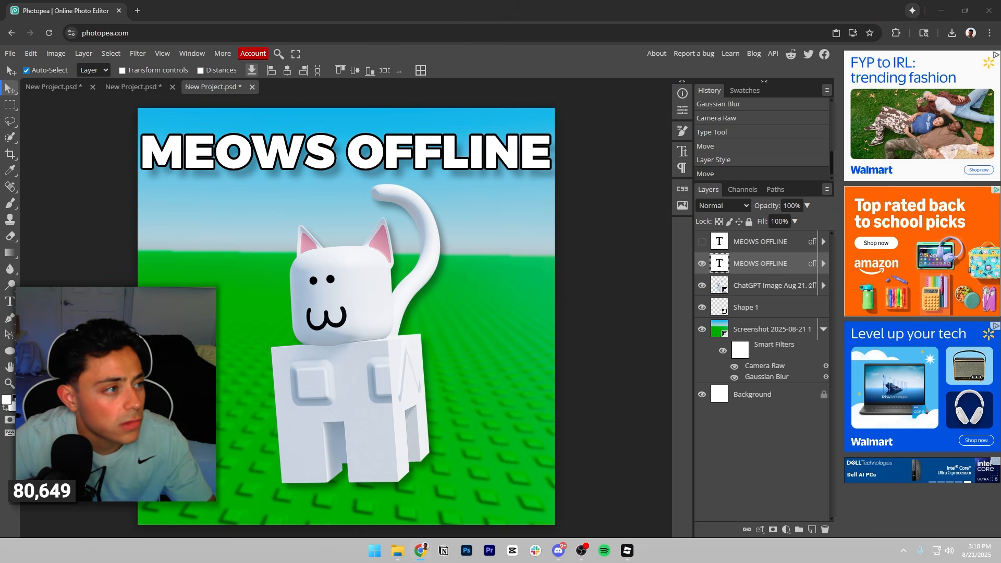
left_click_drag(323, 152, 324, 147)
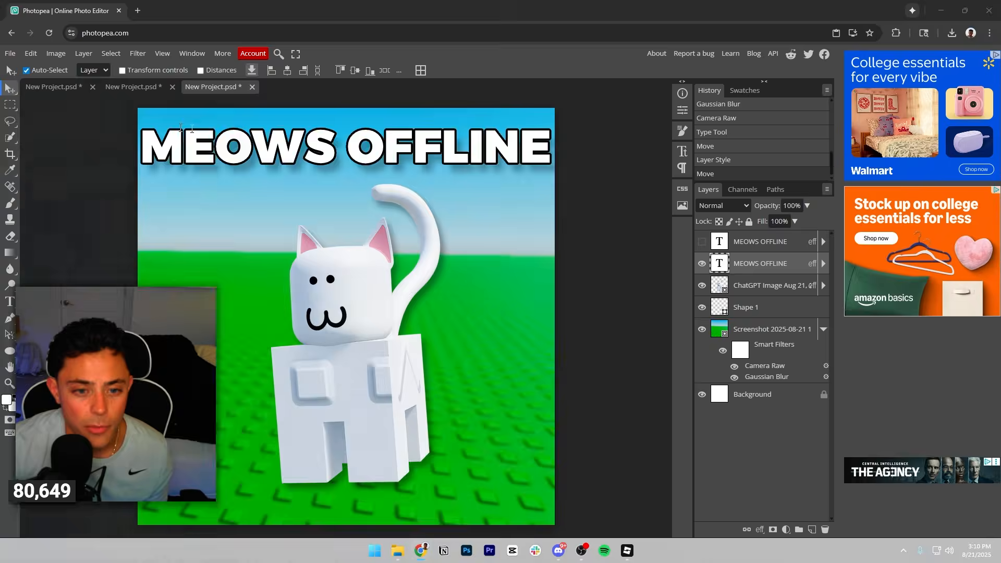
Switch to the Roblox Charts window and examine how the icons of the "steal a" games style their text.
left_click_drag(192, 129, 512, 84)
scroll(573, 224, "down", 3)
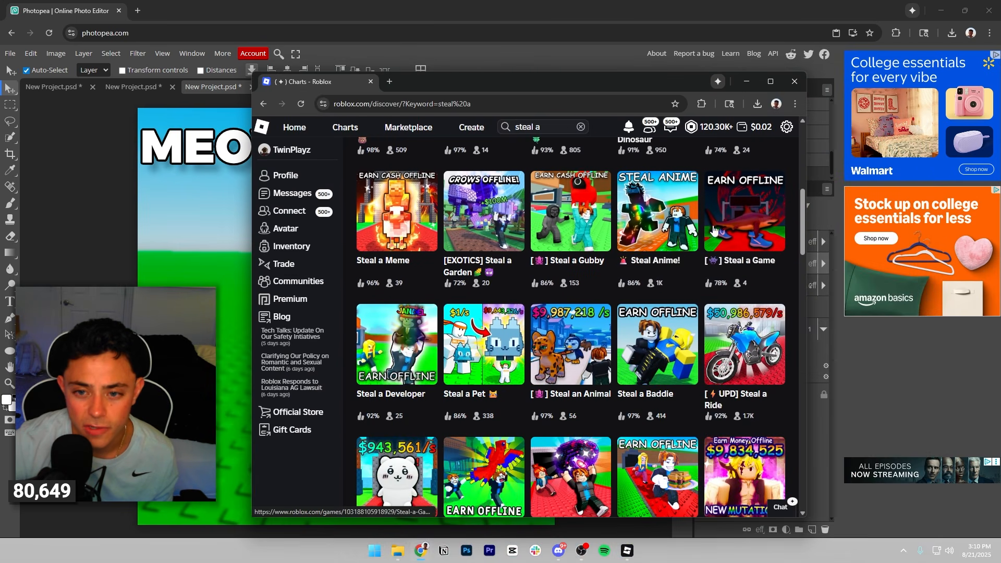
scroll(646, 244, "down", 1)
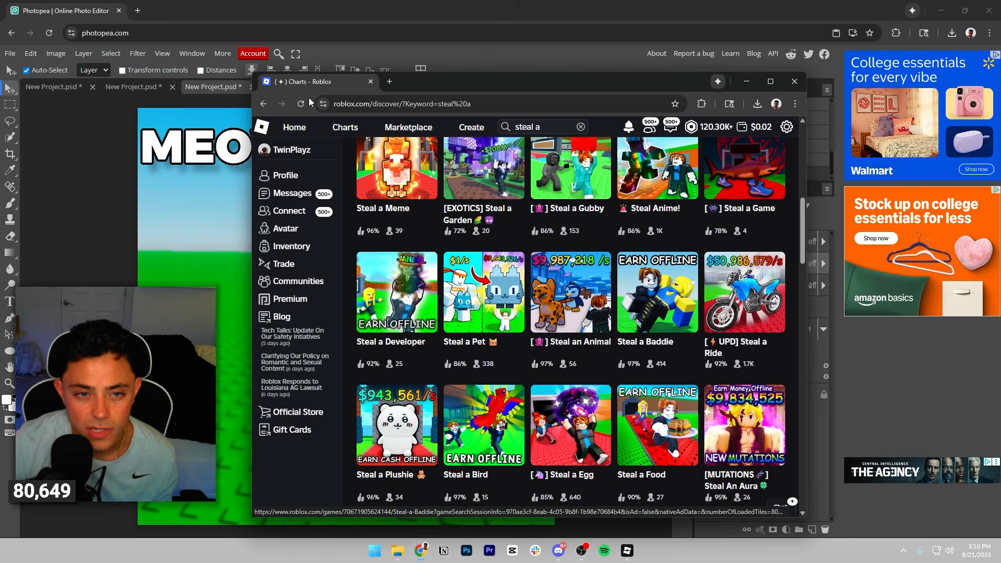
left_click_drag(326, 82, 0, 97)
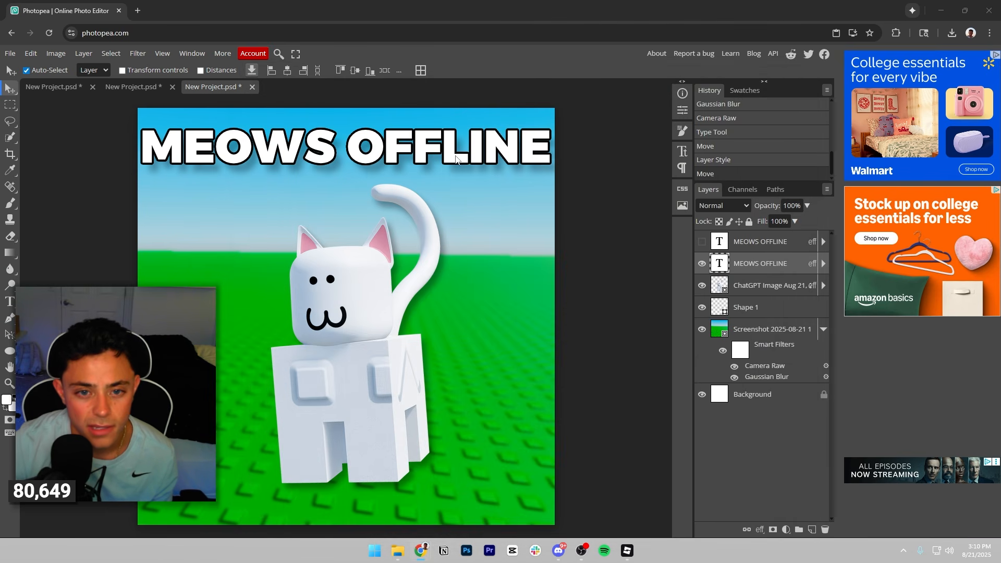
Nudge the MEOWS OFFLINE headline slightly lower on the canvas, leaving its wording and styling as they are.
left_click_drag(455, 156, 398, 165)
double_click(231, 150)
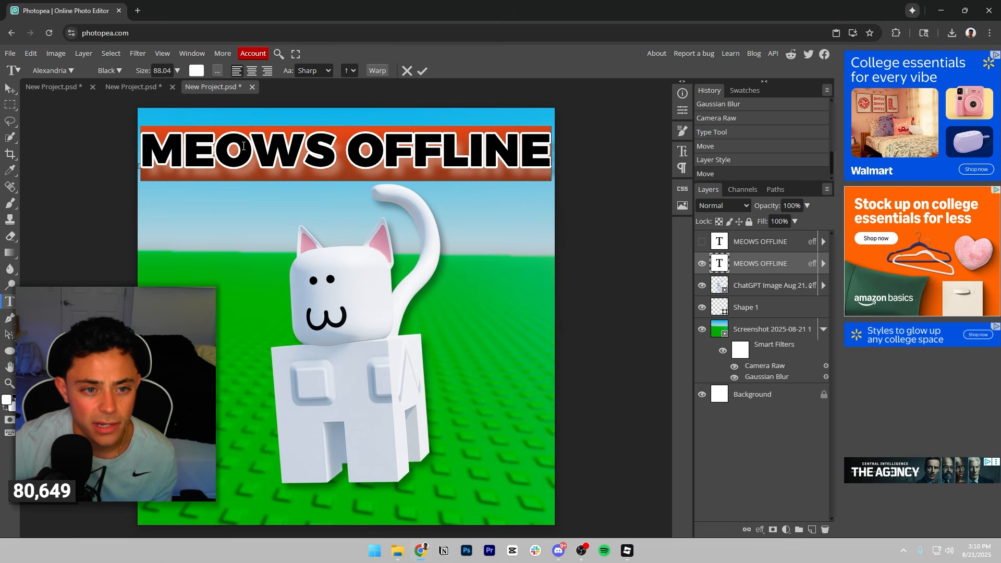
left_click(305, 151)
left_click(422, 71)
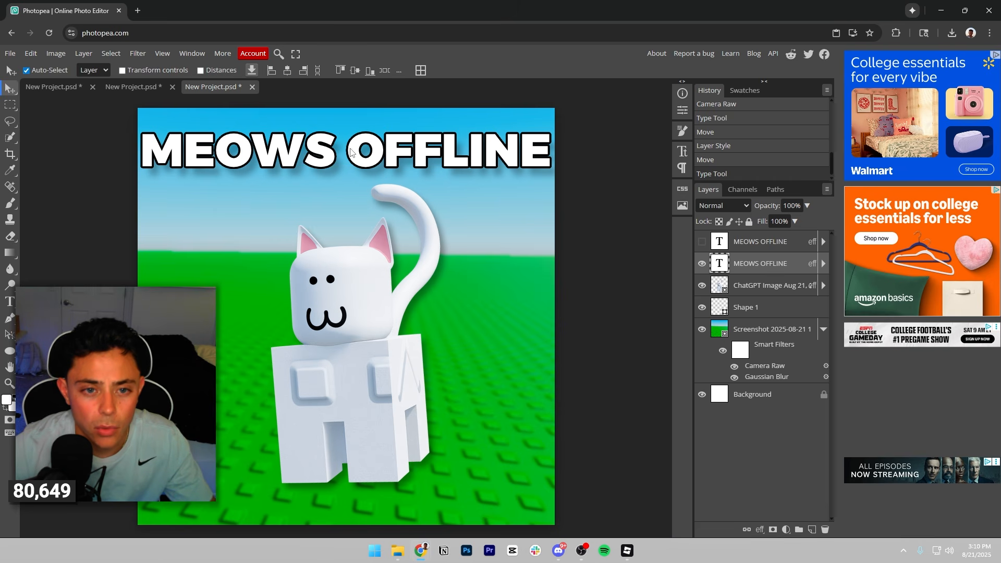
Stretch the headline's height to about 118% at unchanged width with a free transform, and nudge it slightly down.
left_click(56, 53)
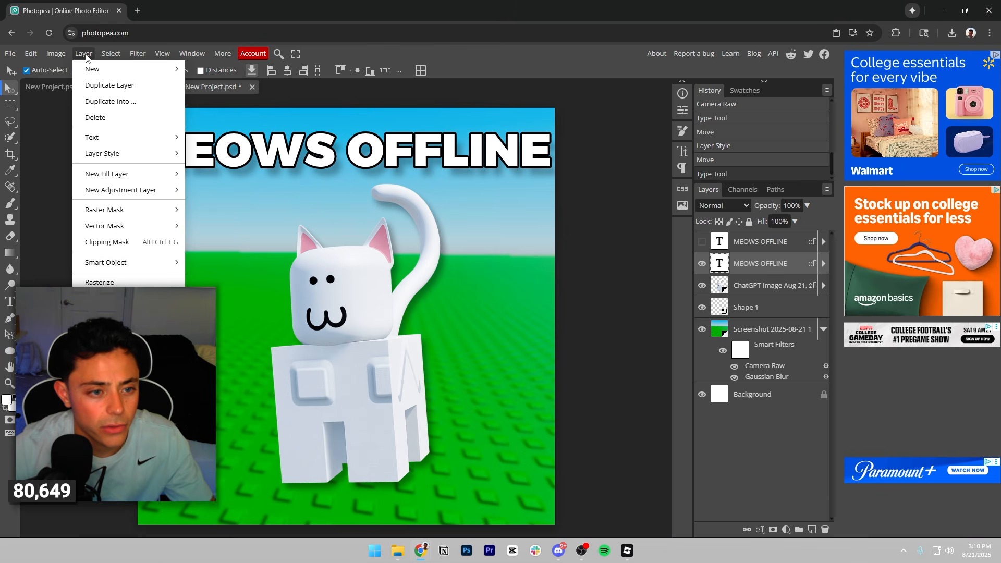
mouse_move(29, 55)
left_click(60, 311)
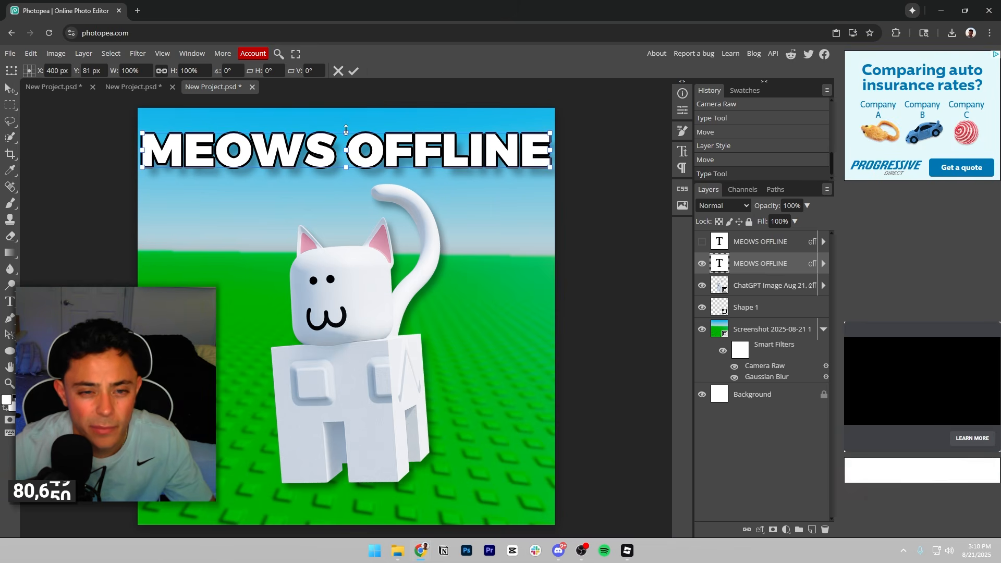
mouse_move(346, 129)
left_mouse_down()
mouse_move(346, 116)
mouse_move(342, 127)
left_mouse_up()
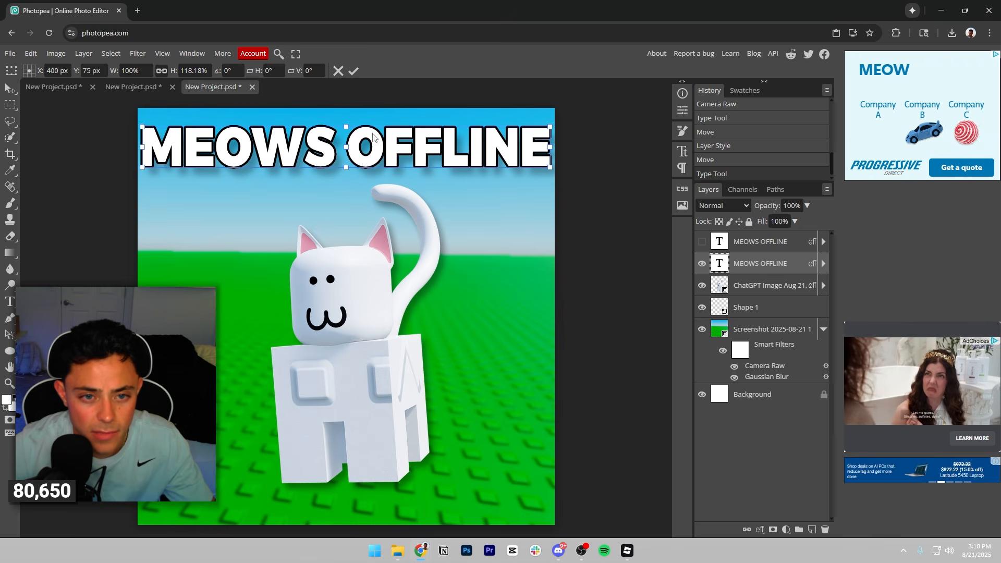
left_click(355, 72)
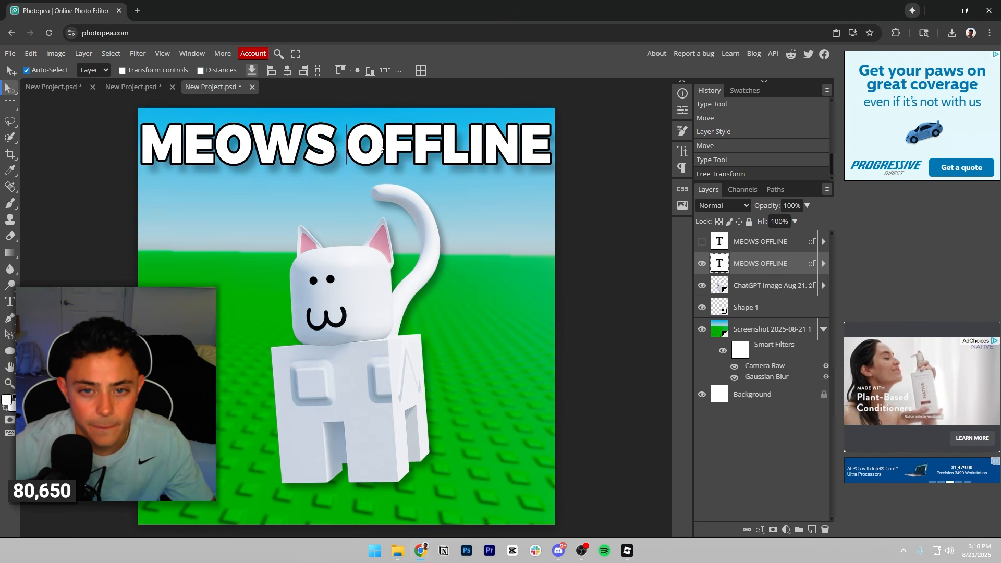
left_click_drag(379, 148, 380, 153)
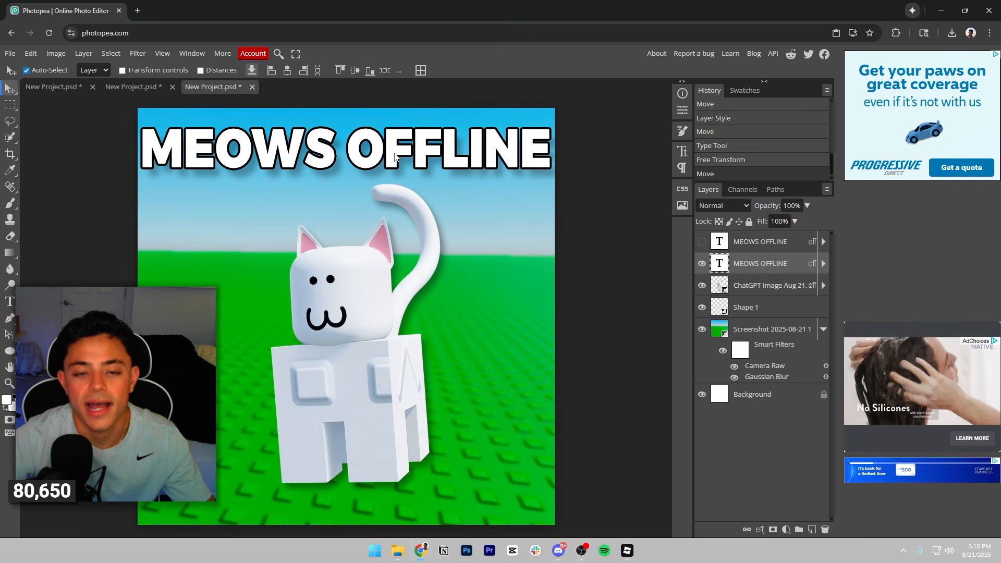
Scale the cat image to 69.58%, tilt it to -4.5°, and nudge it slightly down so its tail tip sits behind the headline.
left_click_drag(389, 353, 380, 356)
left_click(31, 53)
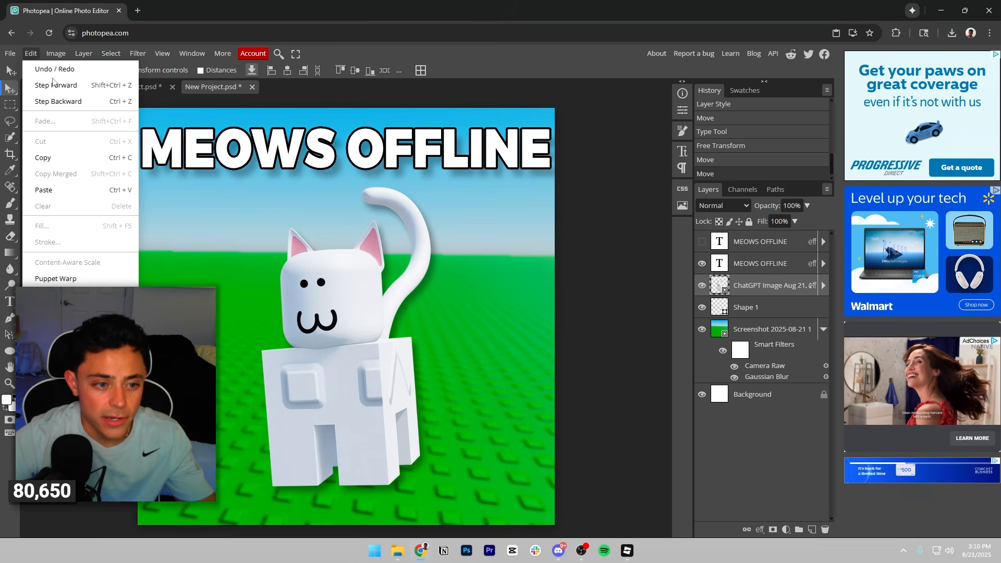
left_click(59, 310)
left_click_drag(504, 147, 565, 126)
left_click_drag(490, 187, 467, 205)
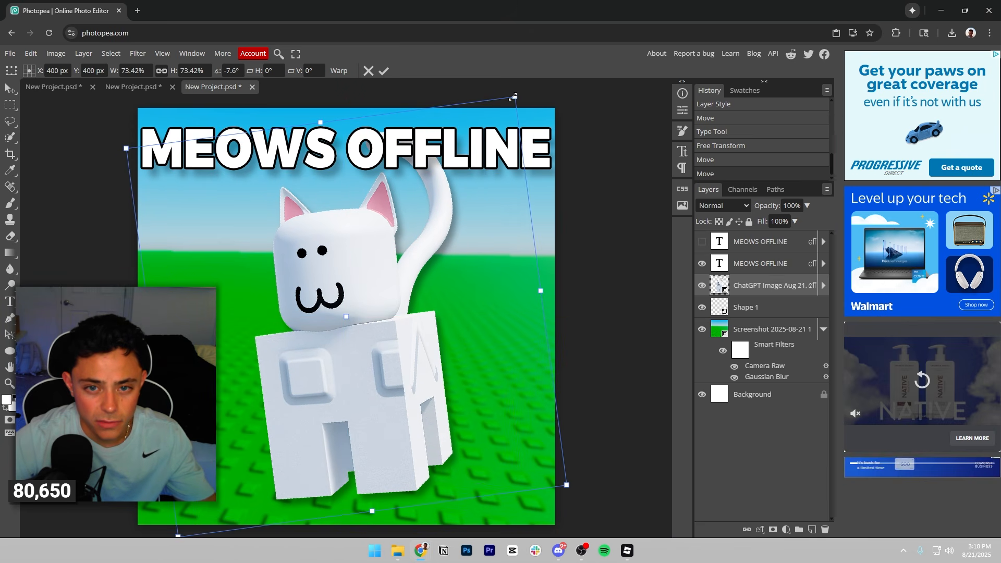
left_click_drag(515, 97, 496, 120)
left_click_drag(417, 207, 422, 193)
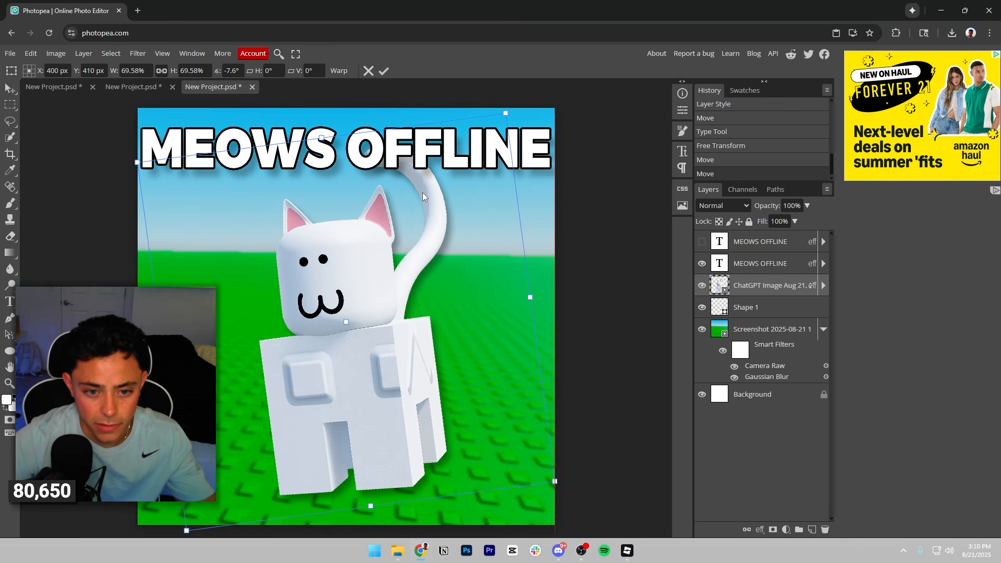
left_click_drag(515, 106, 530, 111)
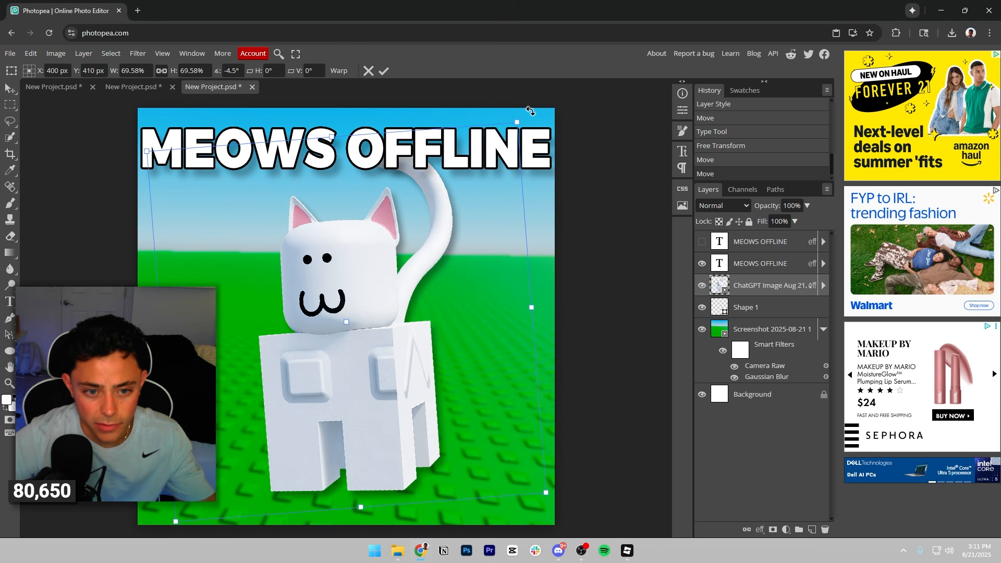
left_click(386, 71)
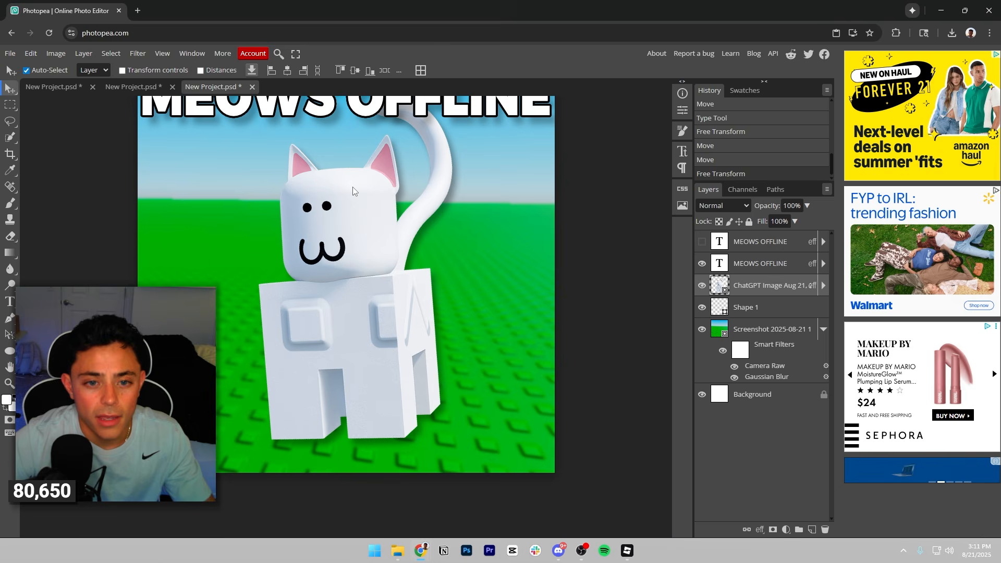
left_click_drag(369, 368, 368, 372)
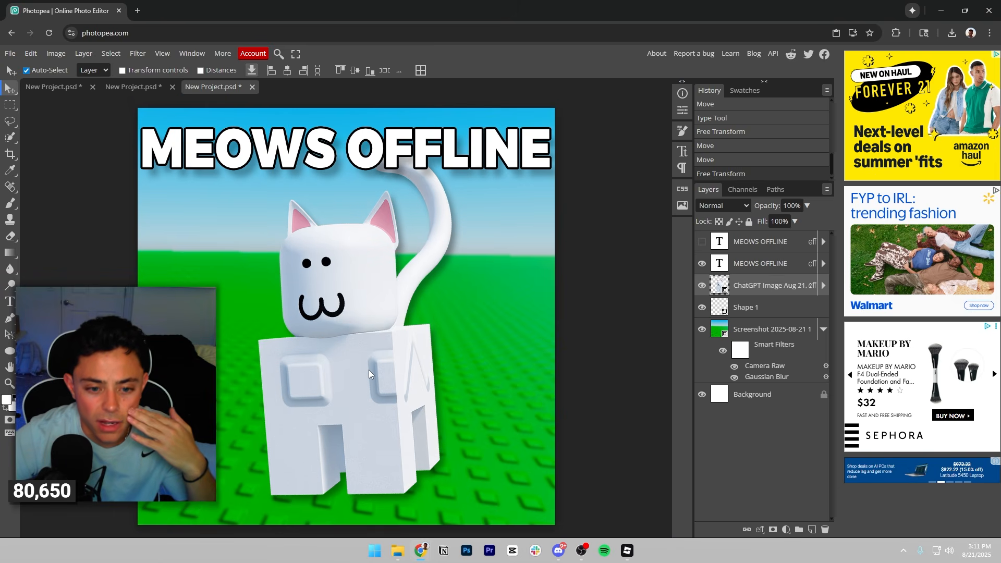
scroll(394, 361, "down", 2)
scroll(395, 361, "up", 2)
Export the finished square icon as an 800 by 800 px PNG named meow3.
left_click(761, 263)
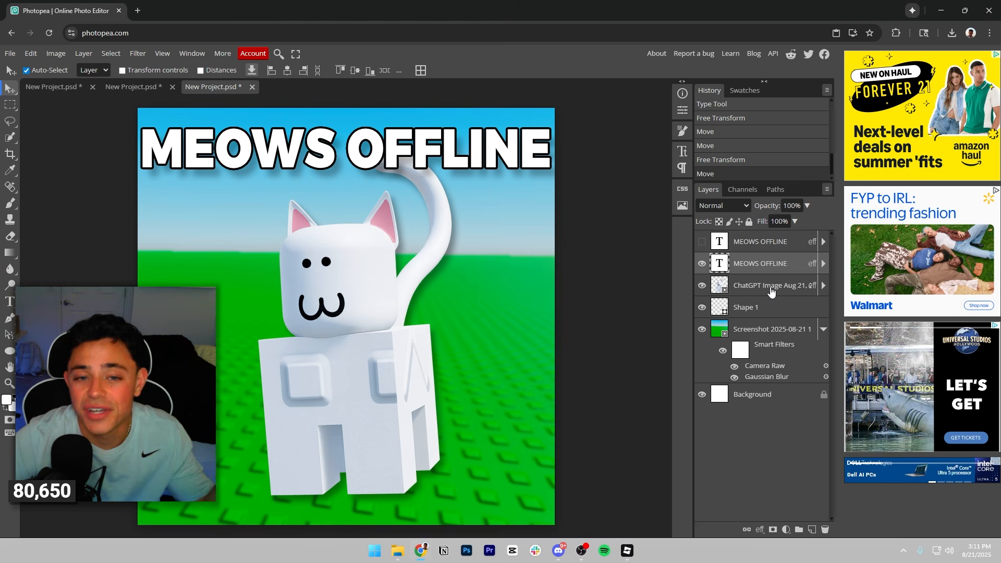
left_click(10, 54)
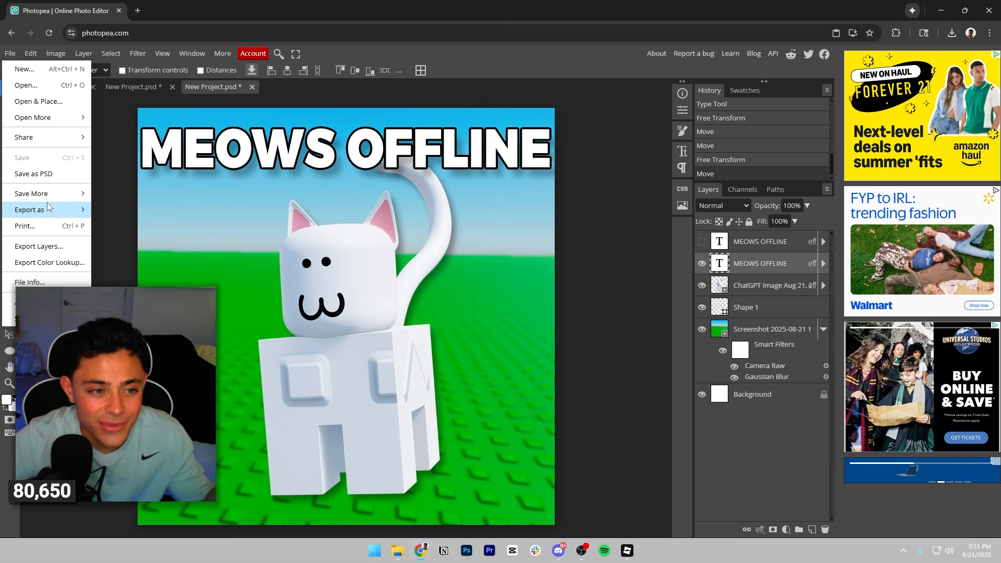
mouse_move(52, 196)
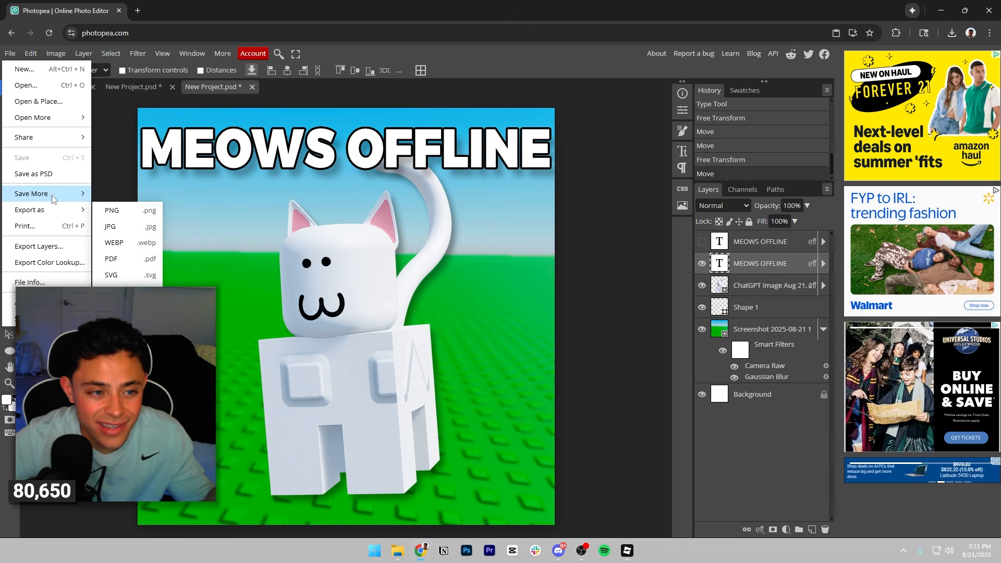
left_click(116, 211)
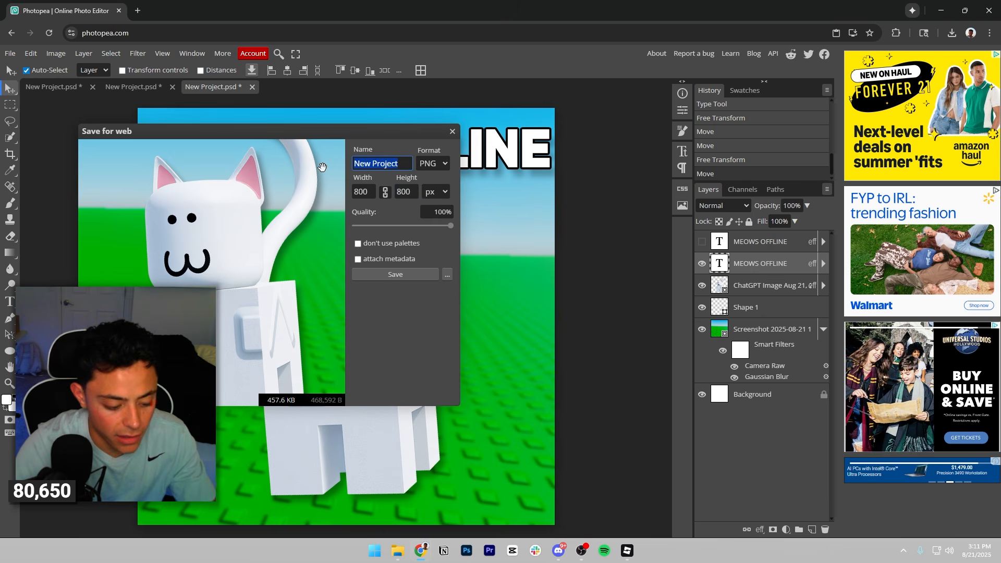
type("meow3")
left_click(384, 272)
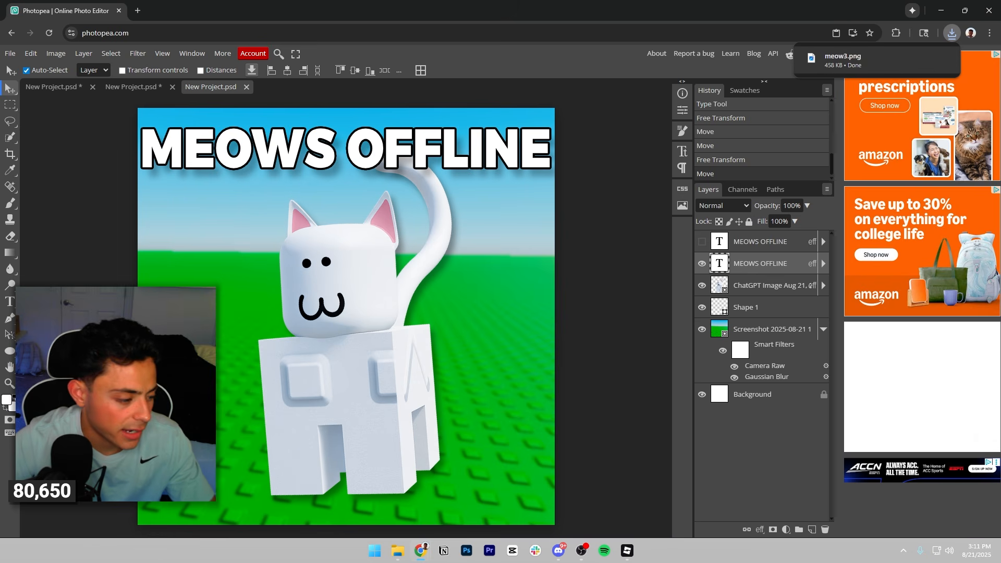
Place the screenshot of the white cat on a textured green backdrop into the icon, and enlarge it behind the main cat.
left_click(479, 190)
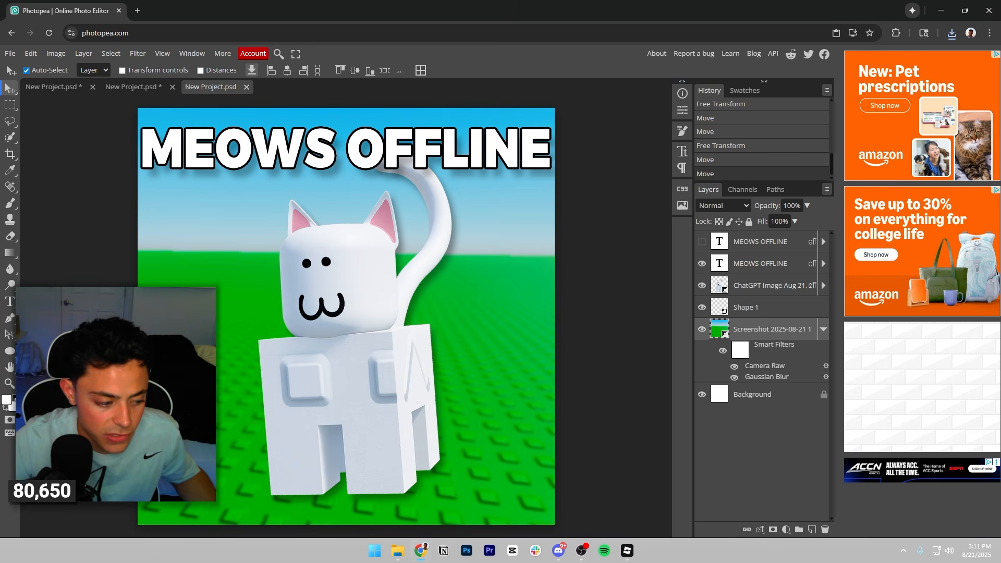
left_click_drag(1000, 271, 592, 374)
left_click_drag(372, 302, 39, 101)
left_click_drag(480, 183, 443, 201)
left_click(383, 71)
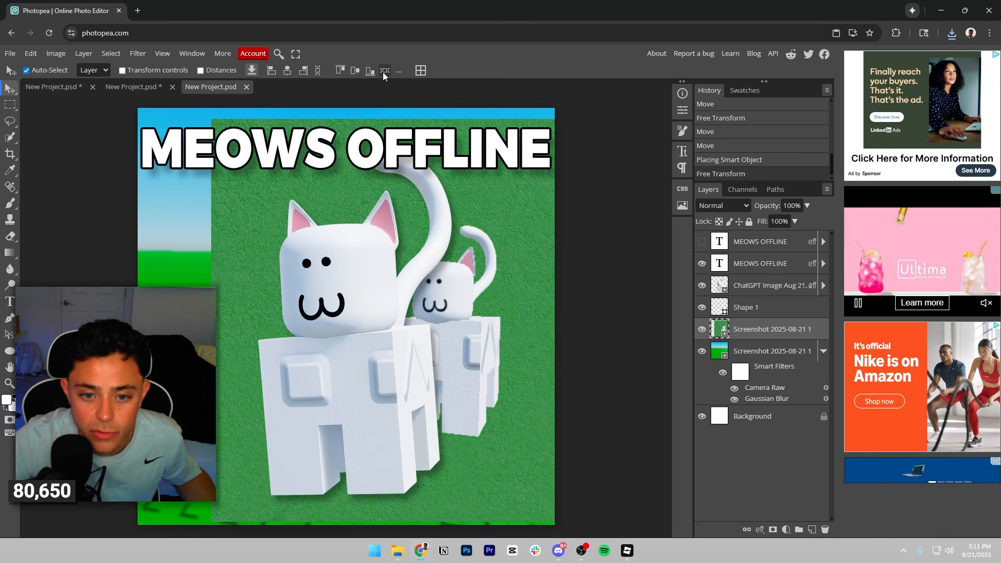
Hide the visible headline, main cat and Shape 1 layers, and move the placed cat screenshot to the canvas centre.
left_click(701, 307)
left_click(702, 285)
left_click(701, 263)
left_click_drag(459, 288, 372, 276)
Cut the cat out of the placed screenshot with Quick Selection, copy it to its own layer, and delete the screenshot layer.
key("w")
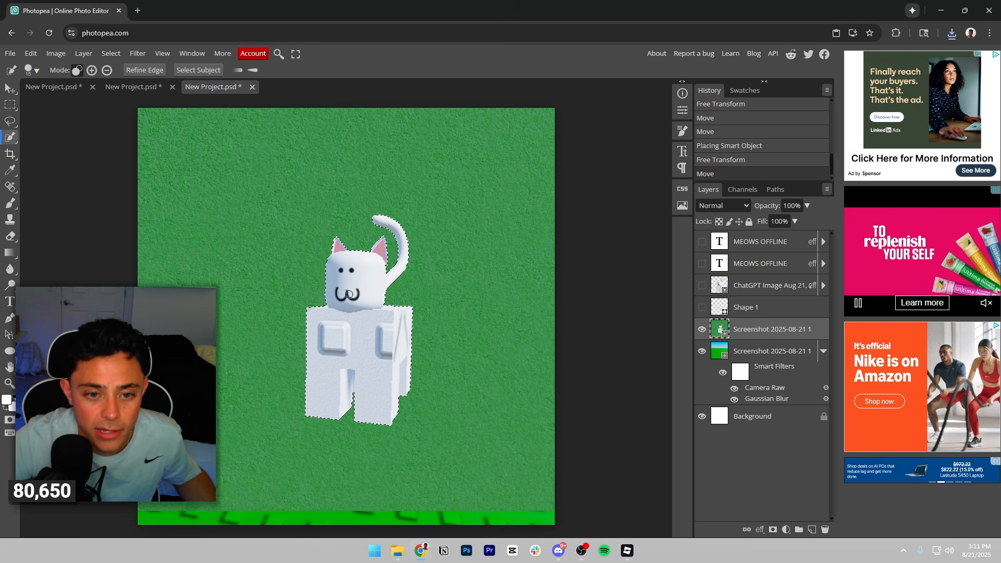
left_click(349, 294)
key("ctrl+j")
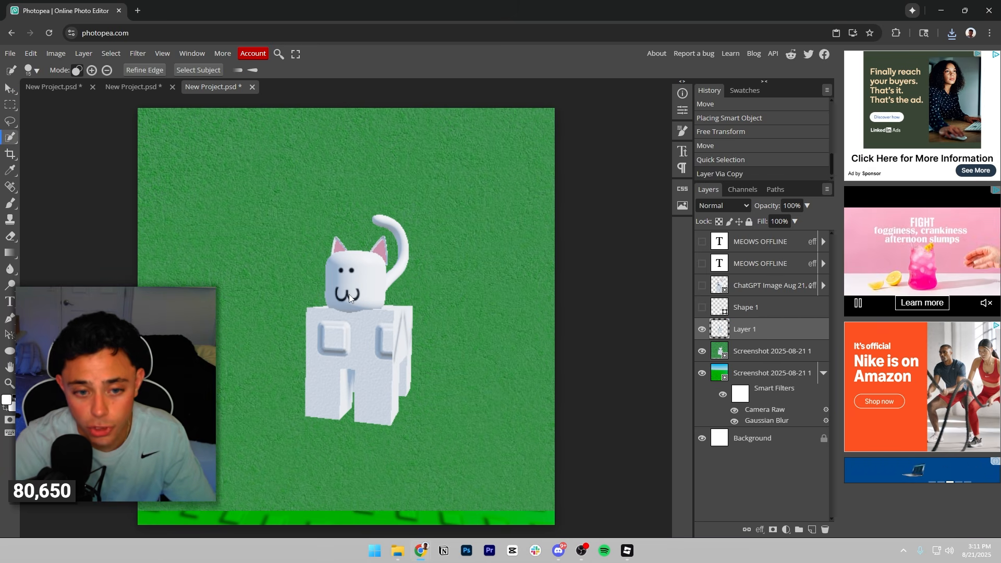
left_click(757, 352)
key("Delete")
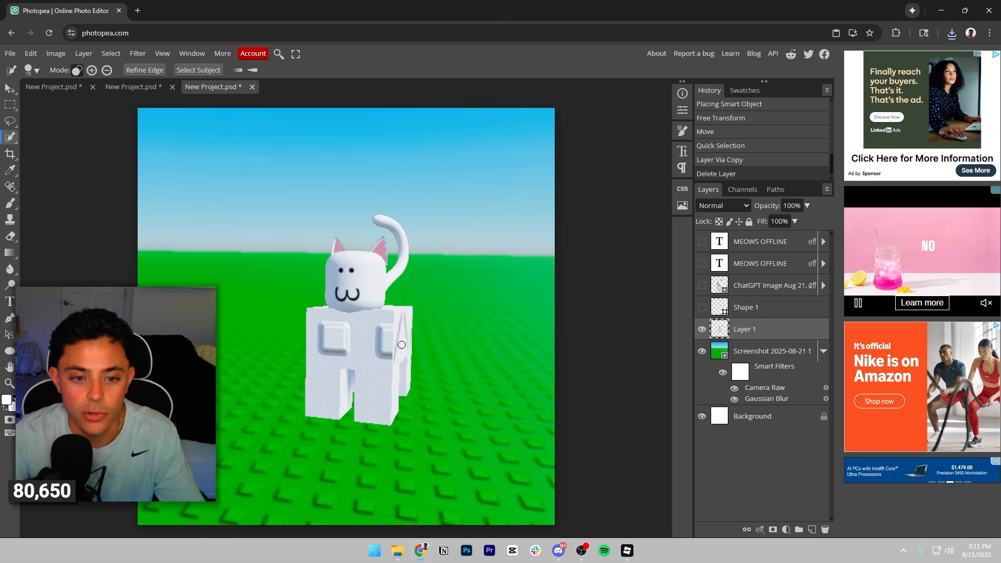
Compare the cut-out cat with the ChatGPT cat image by toggling the latter's visibility, and delete the cut-out.
mouse_move(325, 289)
left_mouse_down()
mouse_move(348, 334)
mouse_move(341, 353)
mouse_move(338, 295)
left_mouse_up()
left_click(701, 285)
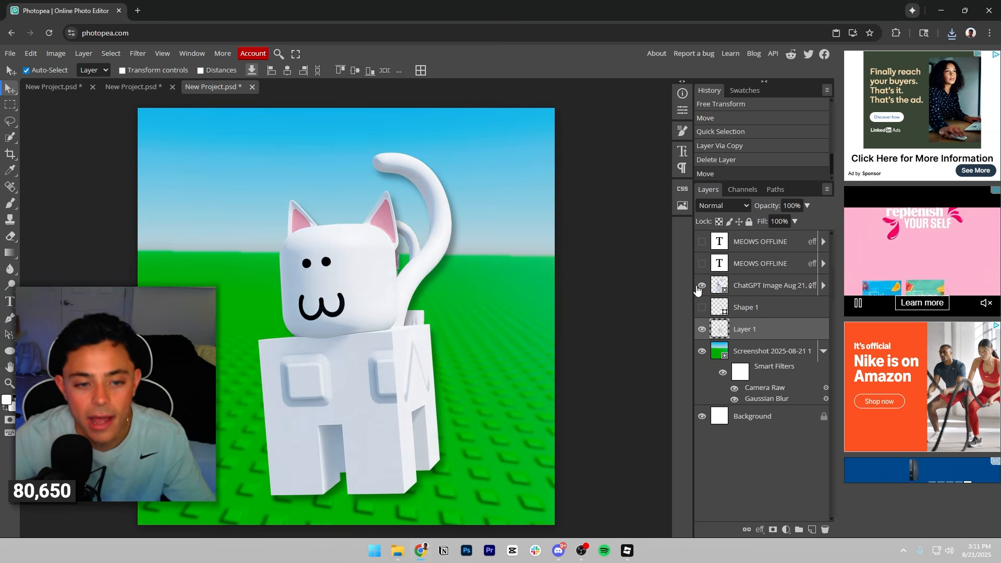
left_click(701, 286)
mouse_move(361, 333)
left_mouse_down()
mouse_move(335, 348)
mouse_move(364, 315)
left_mouse_up()
key("Delete")
Look through the other open projects, ending on the $997,213,719/s thumbnail.
left_click(130, 87)
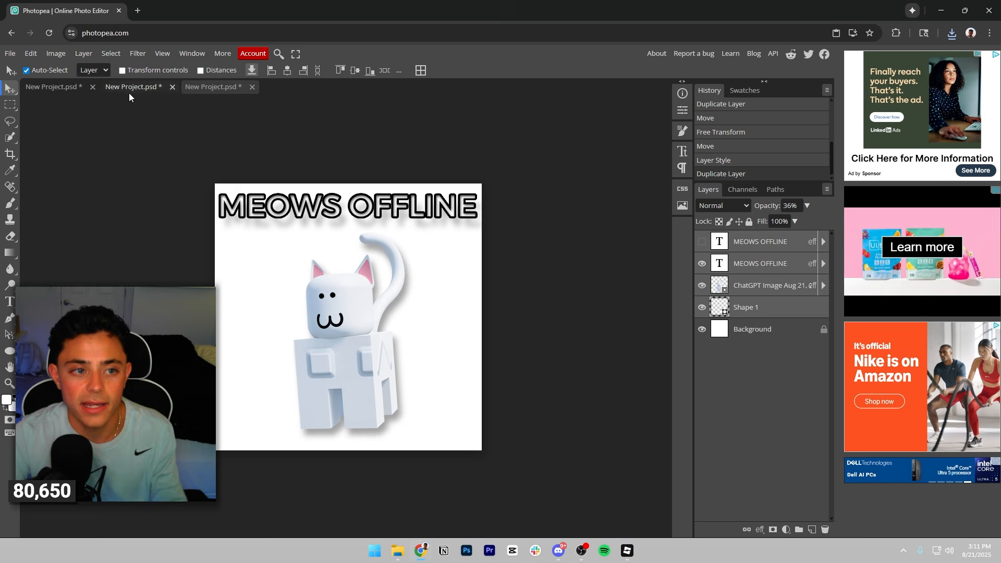
left_click(65, 88)
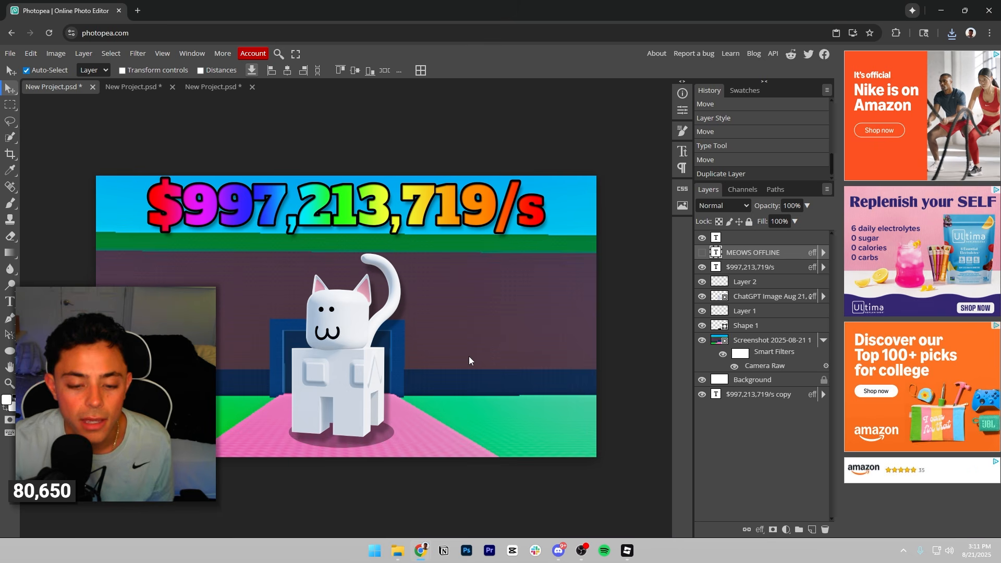
left_click(588, 557)
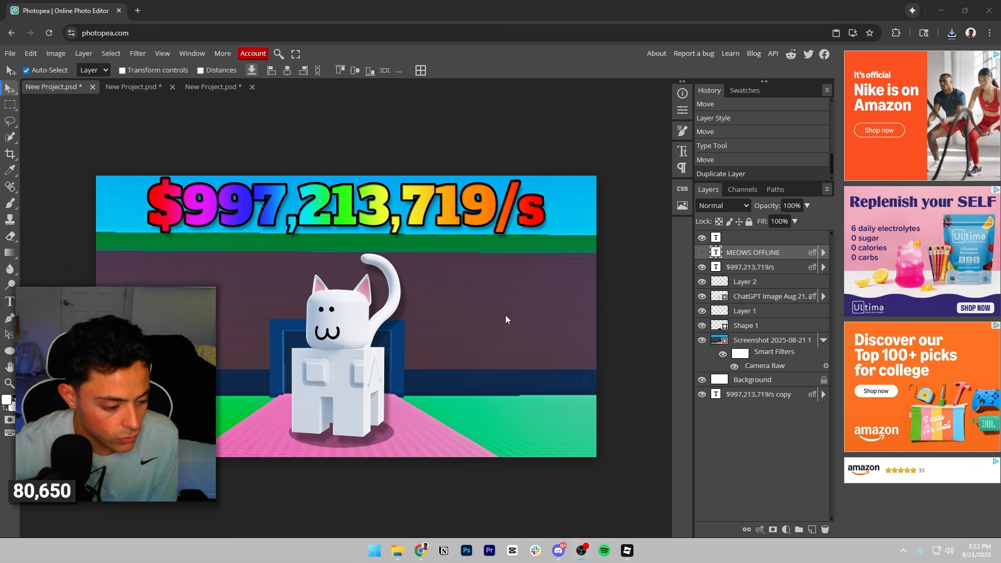